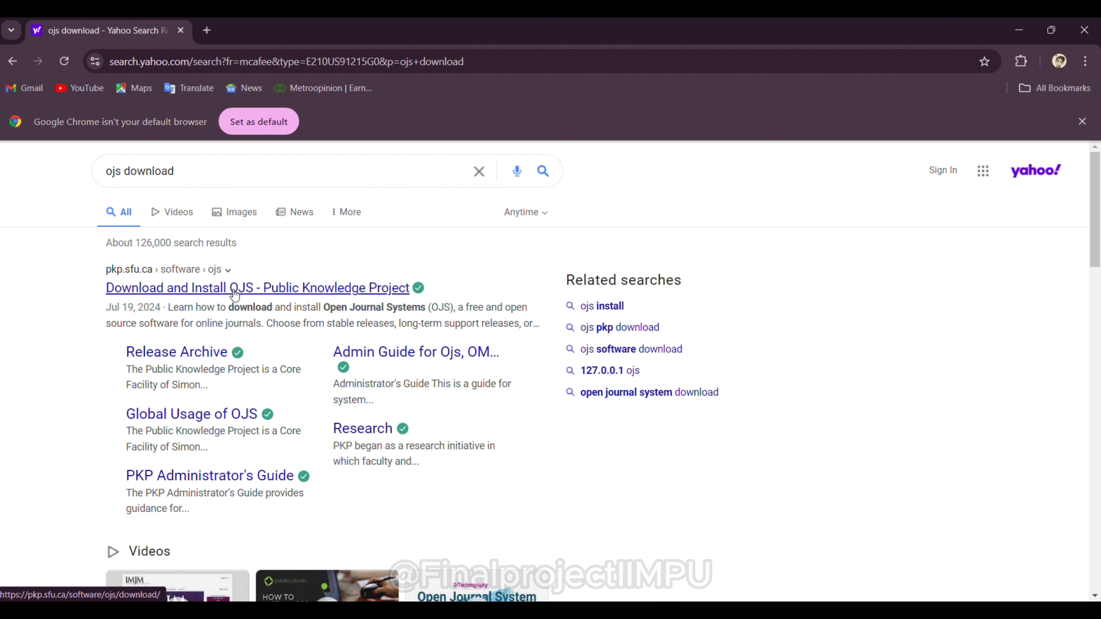
Step: Download the OJS 3.3.0-18 LTS package from PKP's download page and show it in Downloads
click(234, 289)
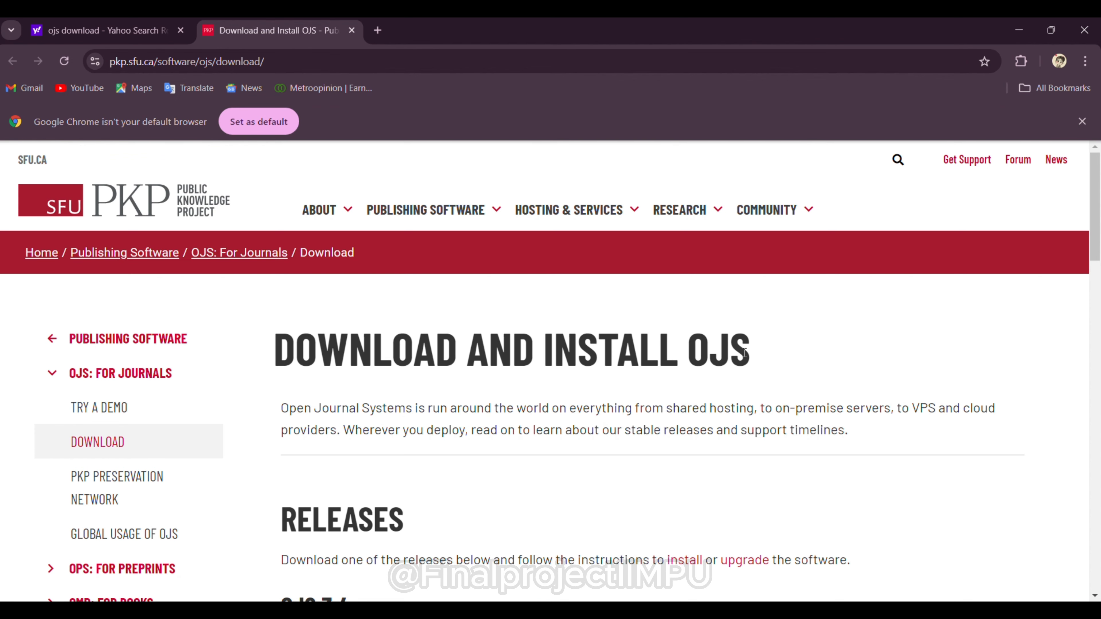
scroll(744, 352, down, 4)
scroll(745, 358, down, 6)
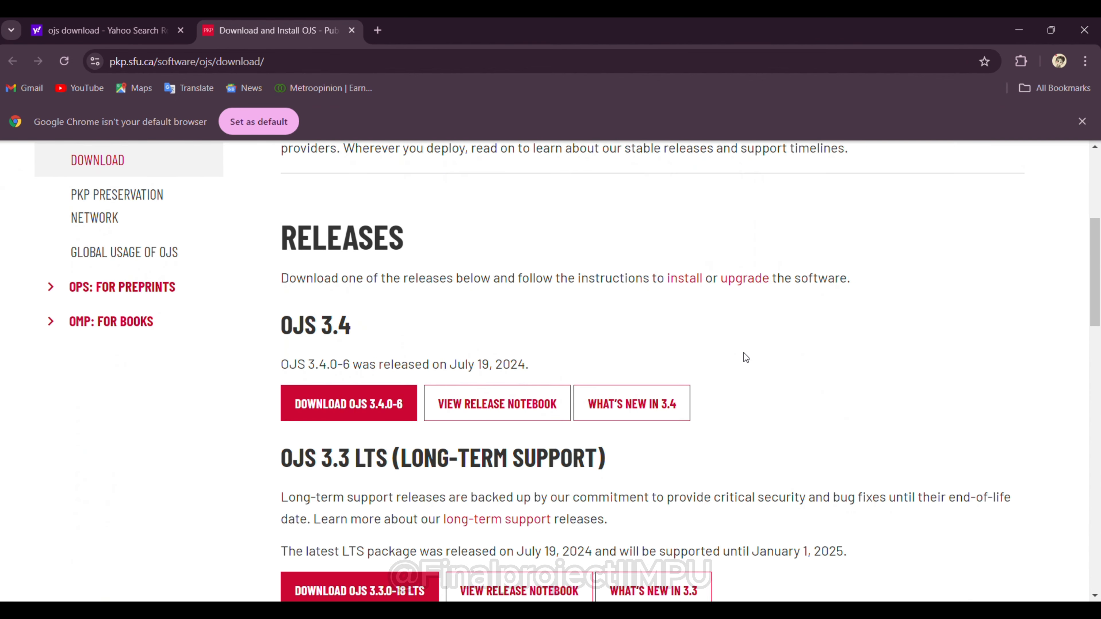
scroll(744, 352, down, 3)
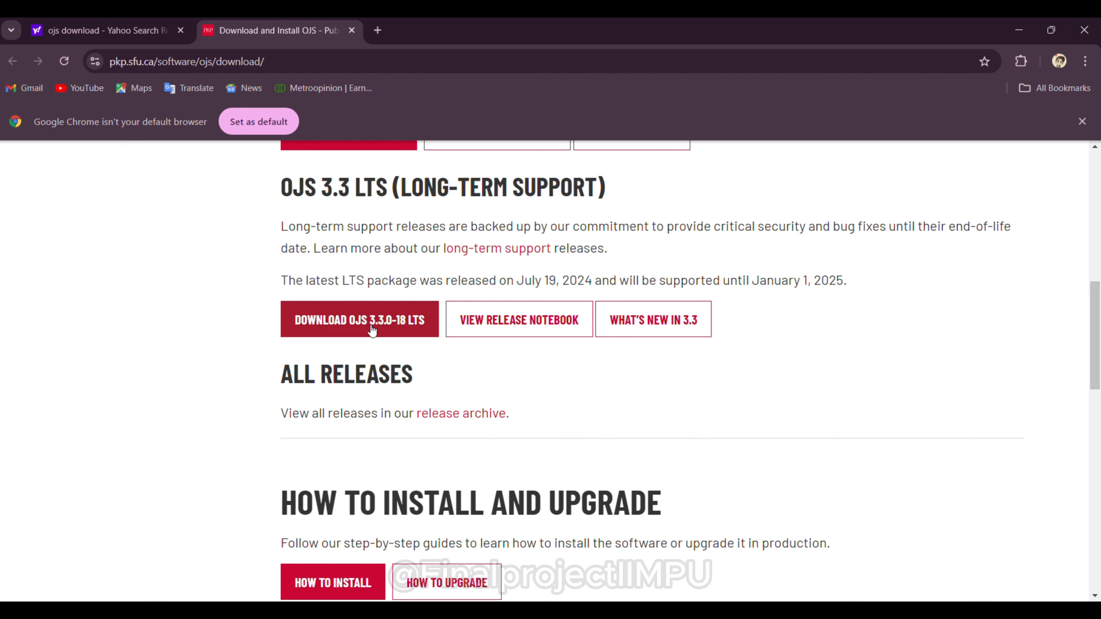
click(406, 330)
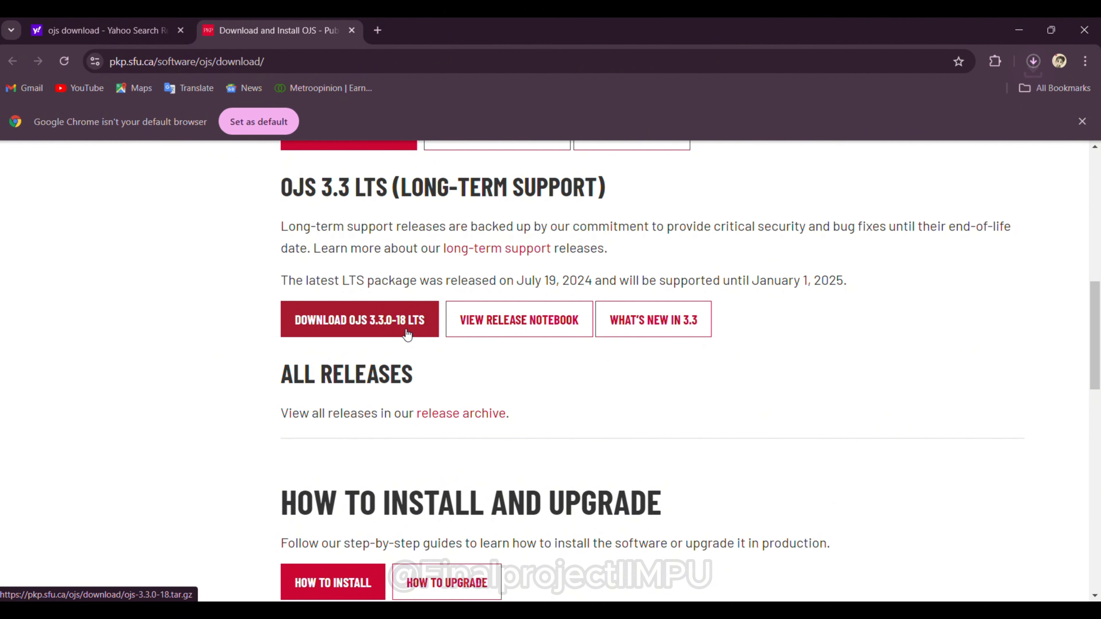
click(1034, 61)
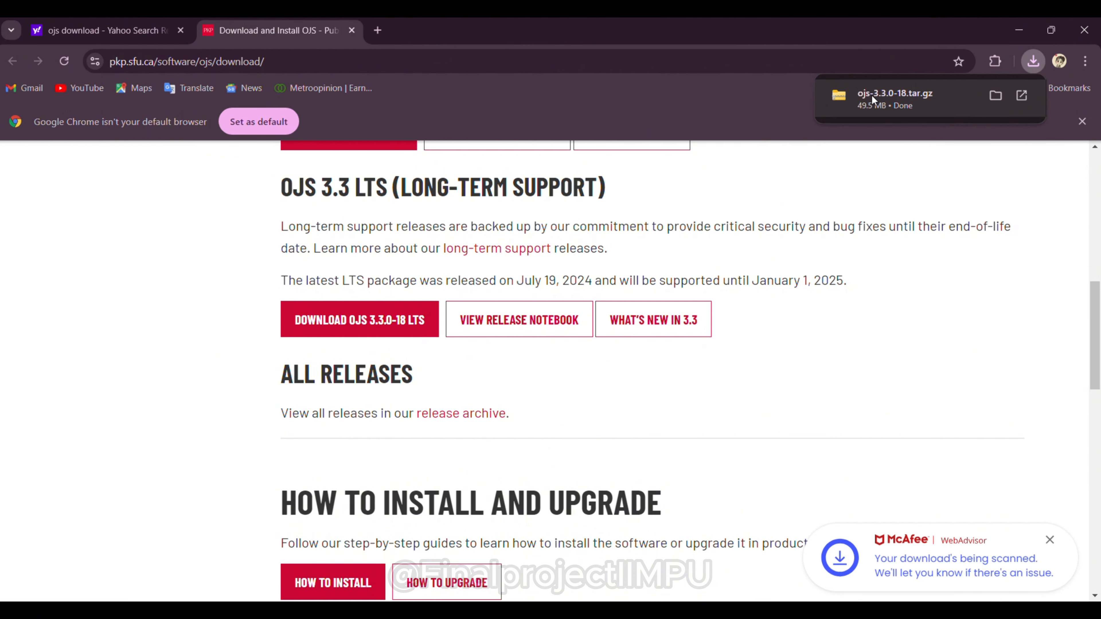
click(995, 96)
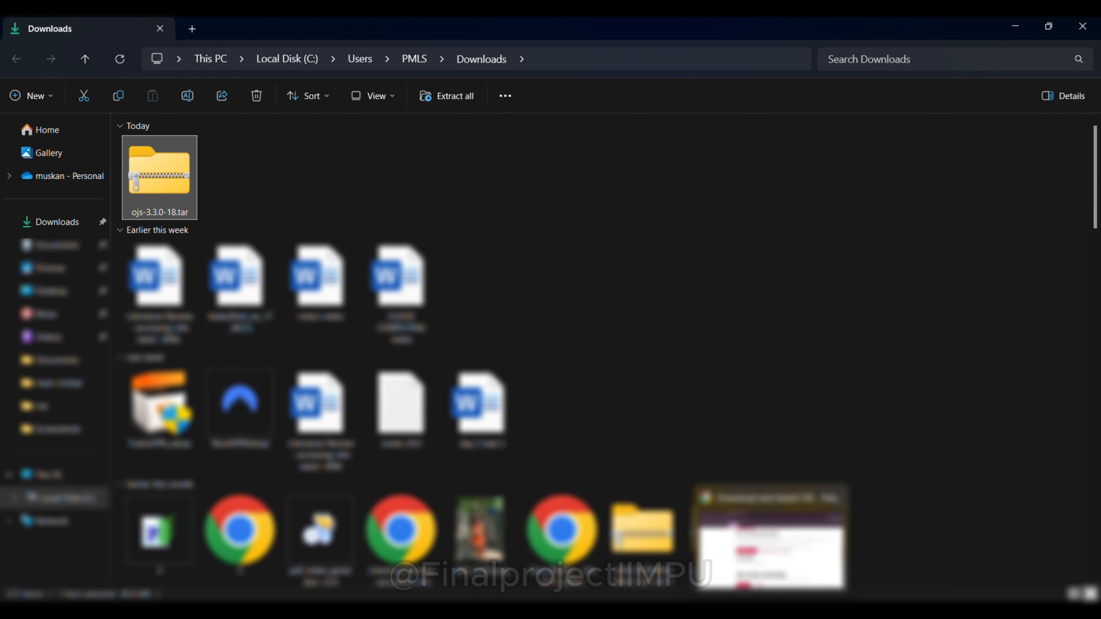
Step: Search for xampp and download the 64-bit XAMPP 8.0.30 Windows installer from Apache Friends
click(708, 599)
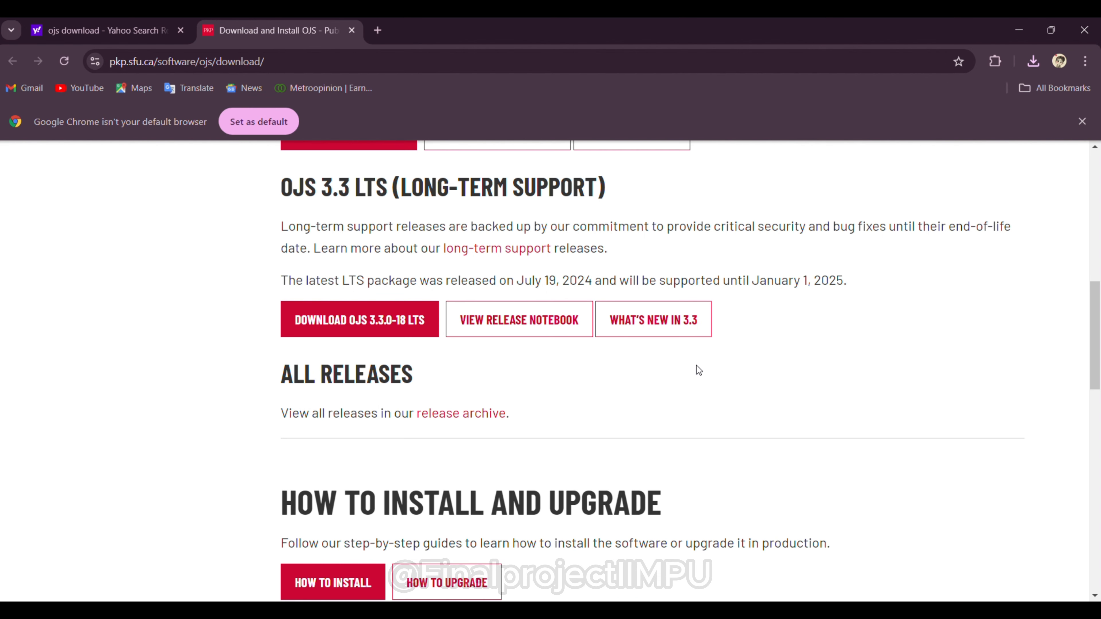
click(377, 30)
text(x)
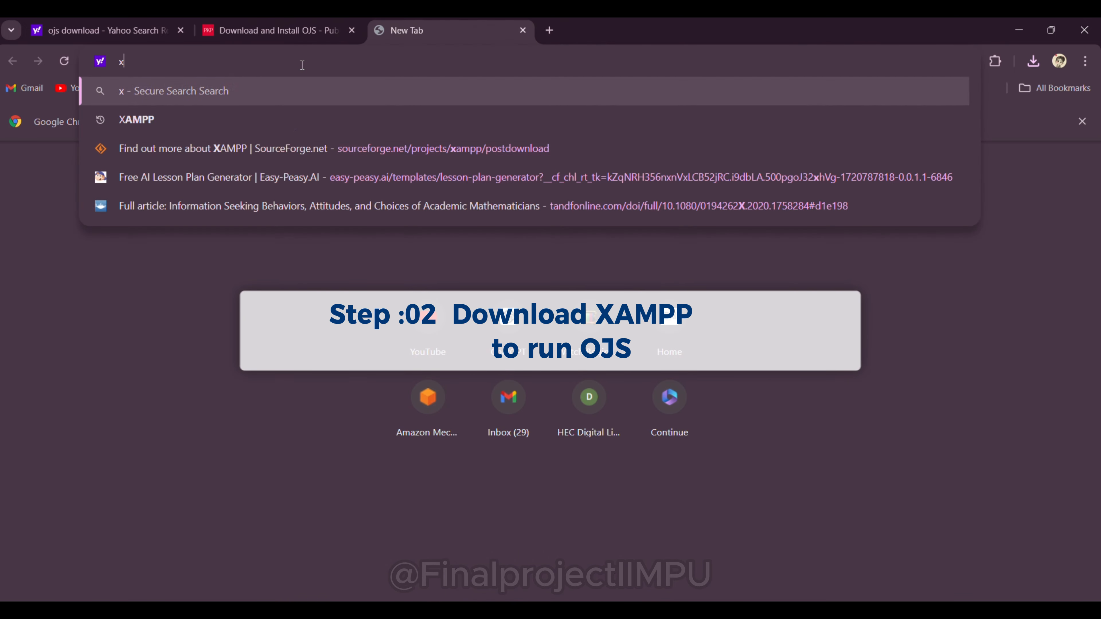
text(ampp)
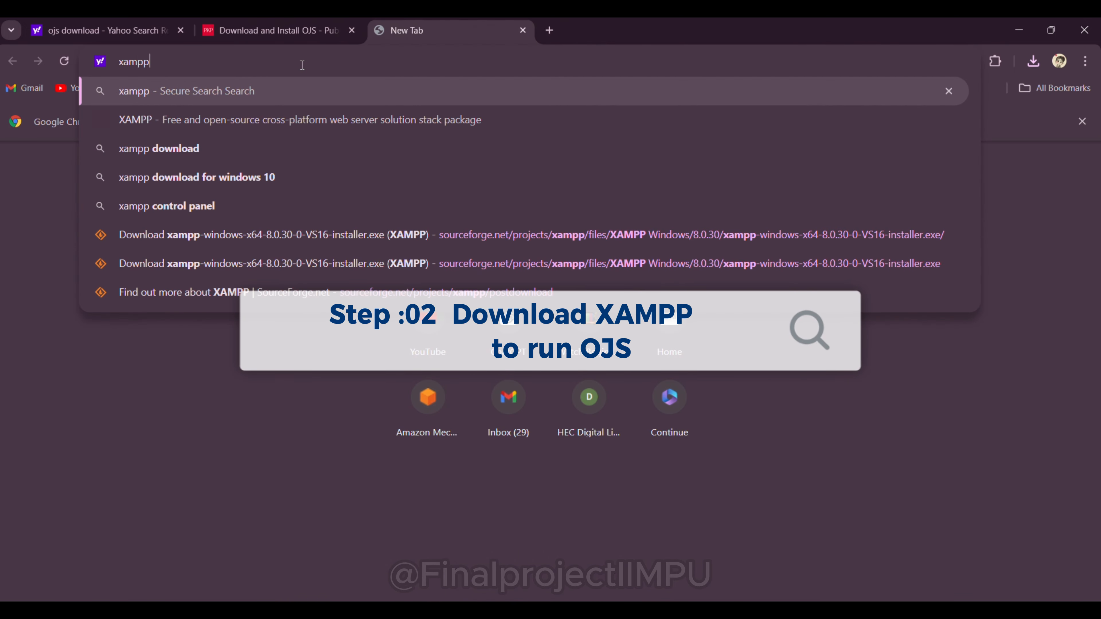
click(313, 120)
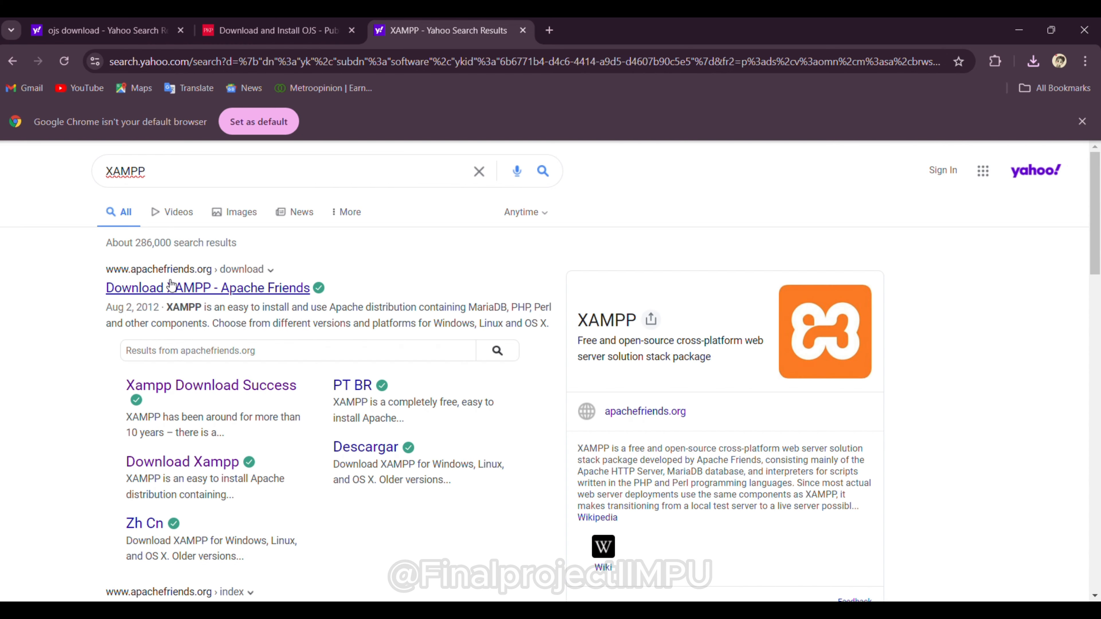
click(171, 283)
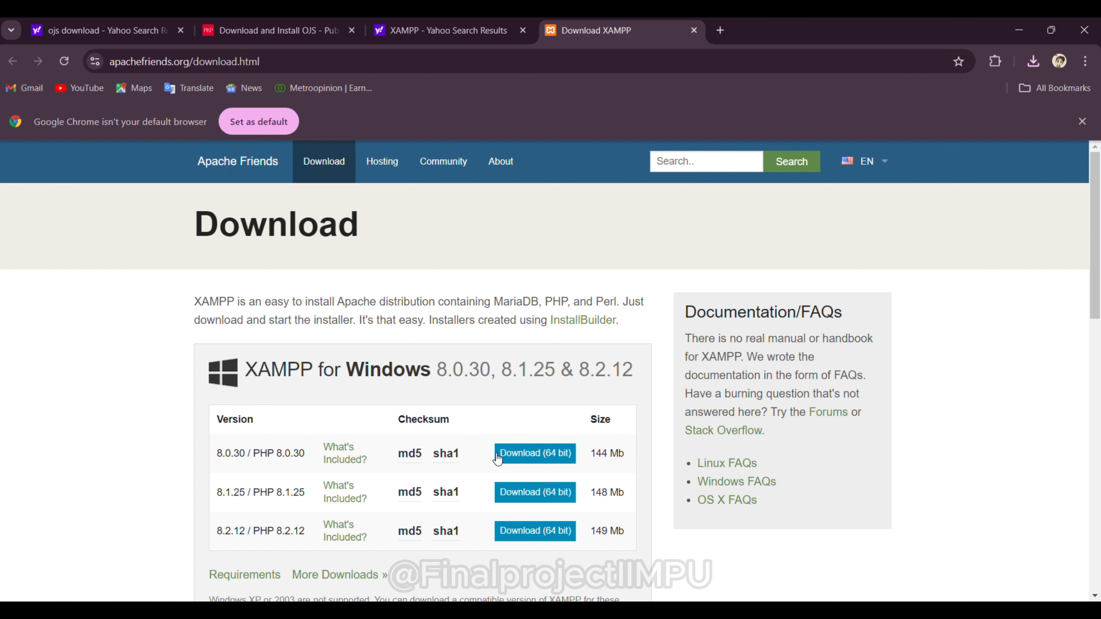
click(517, 453)
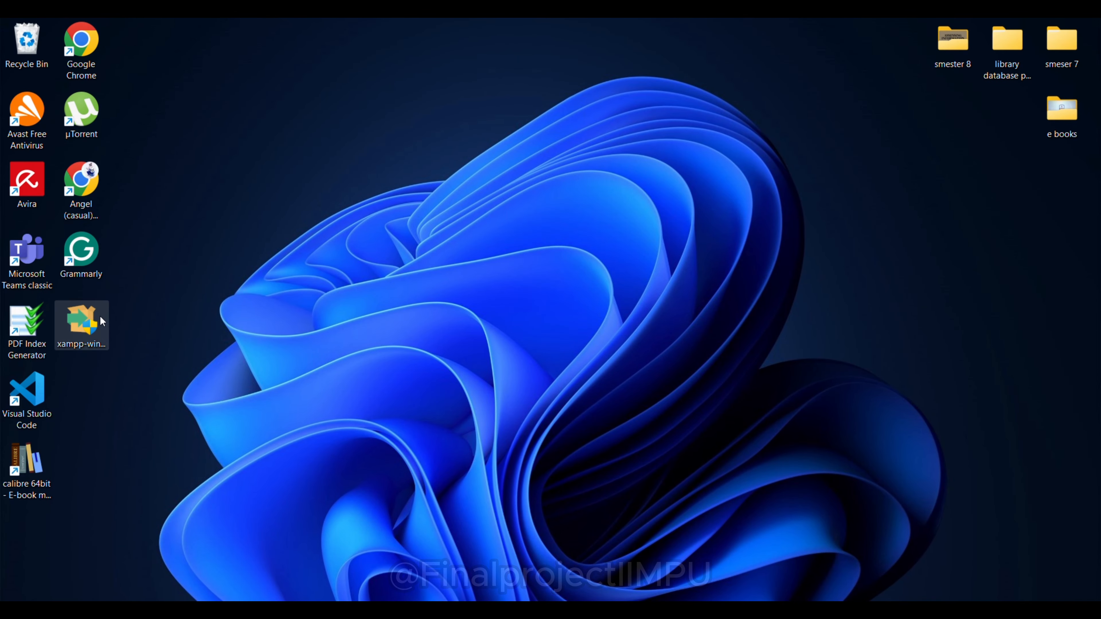
Step: Launch the XAMPP installer and get past the antivirus and UAC warnings
double_click(99, 315)
click(207, 330)
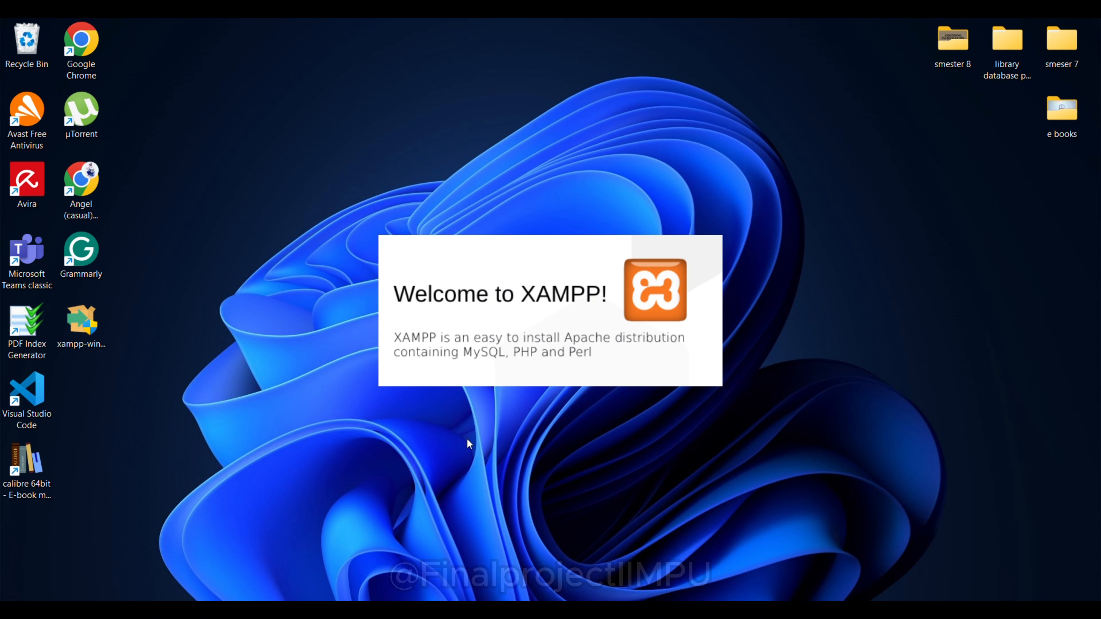
click(594, 389)
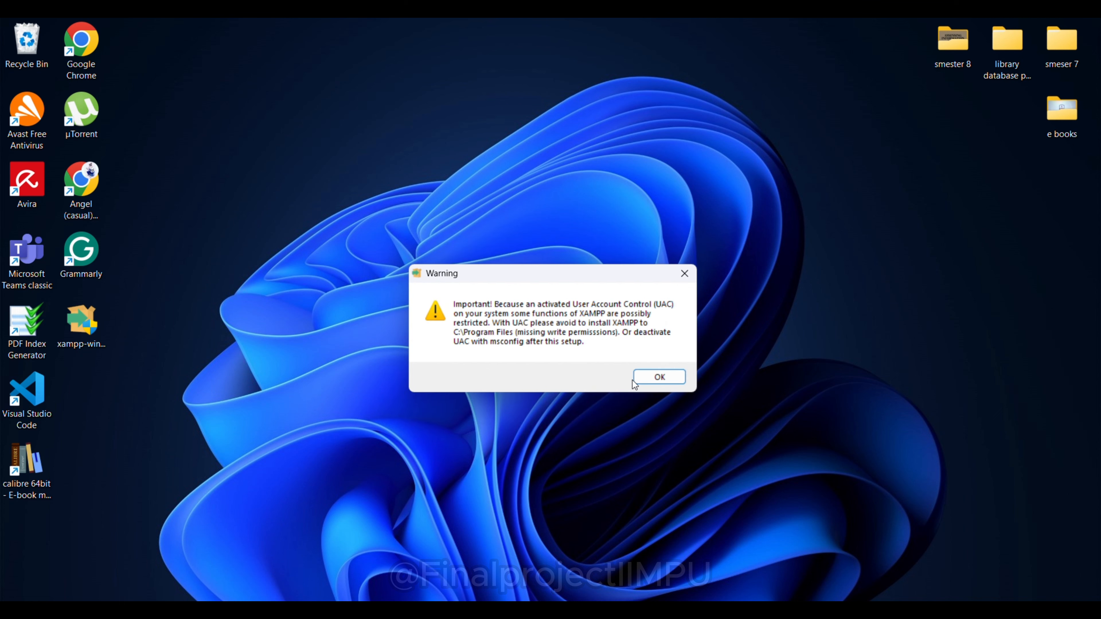
click(666, 383)
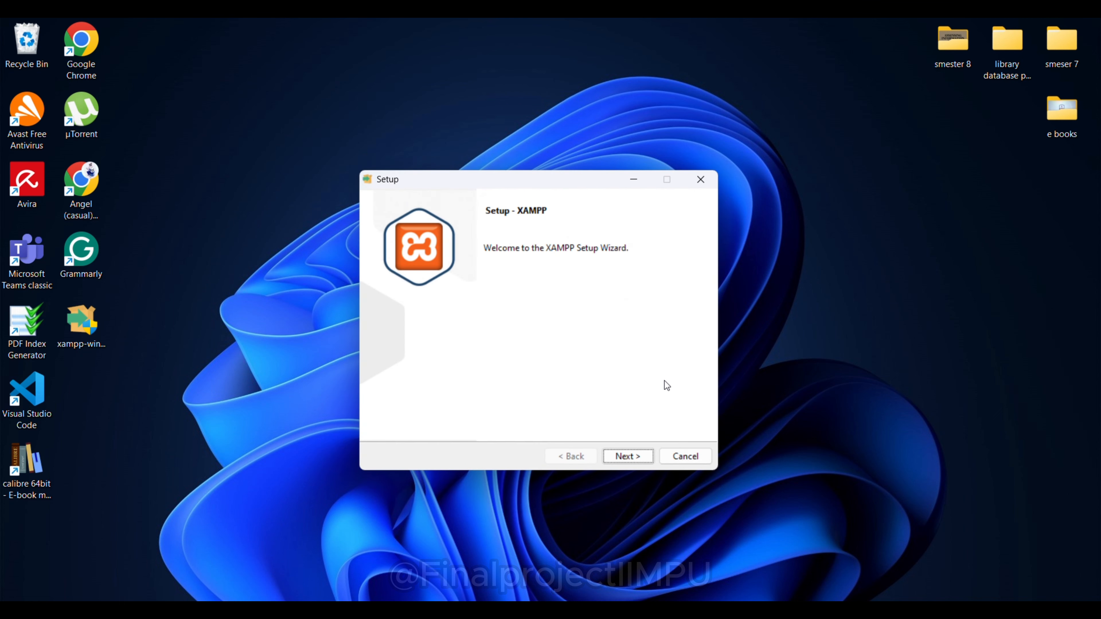
Step: Install with default components and language into C:\xampp, then finish to launch the Control Panel
click(633, 456)
click(632, 457)
click(633, 457)
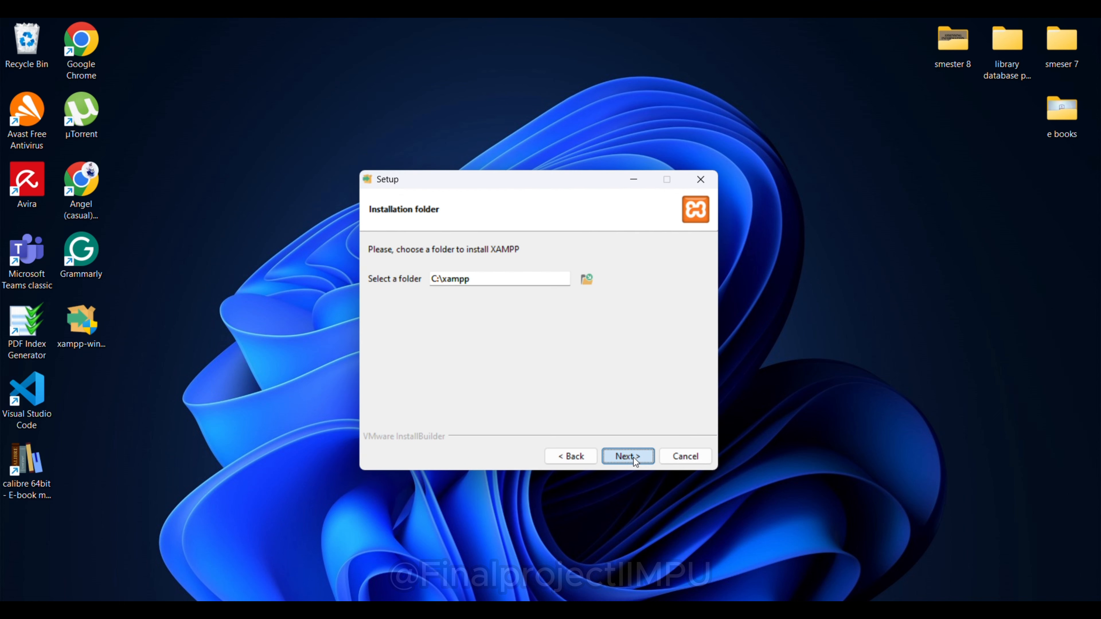
click(632, 457)
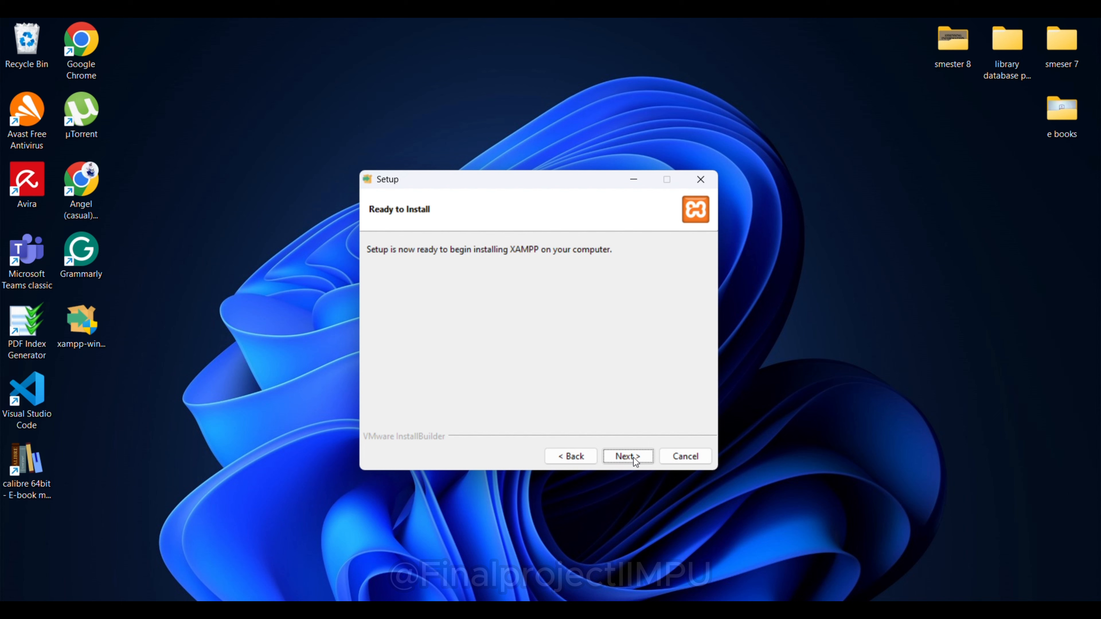
click(633, 457)
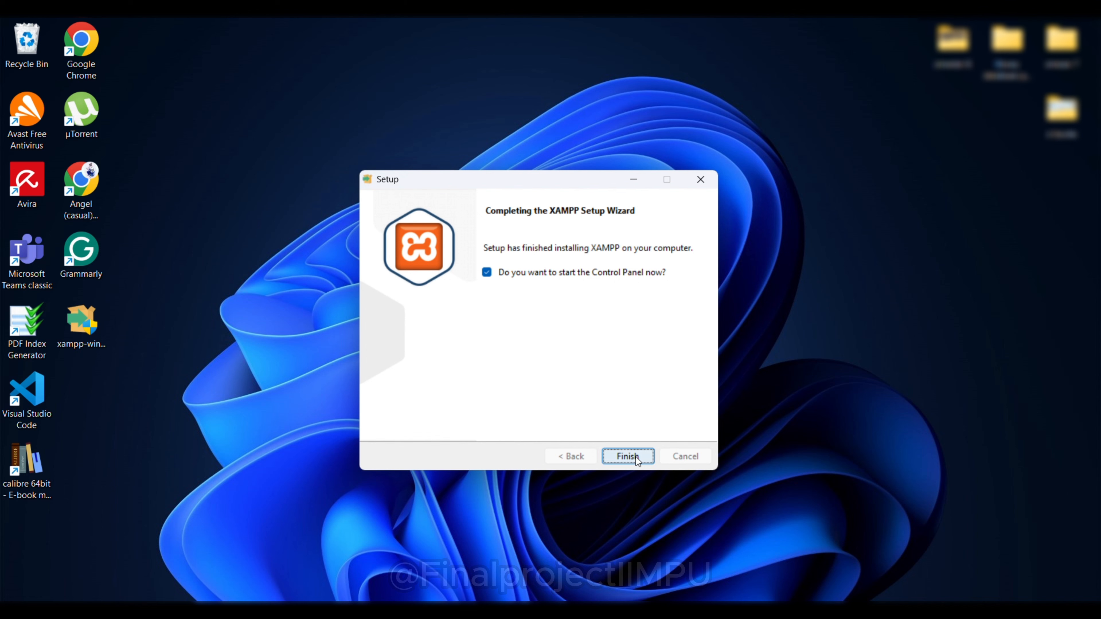
click(635, 457)
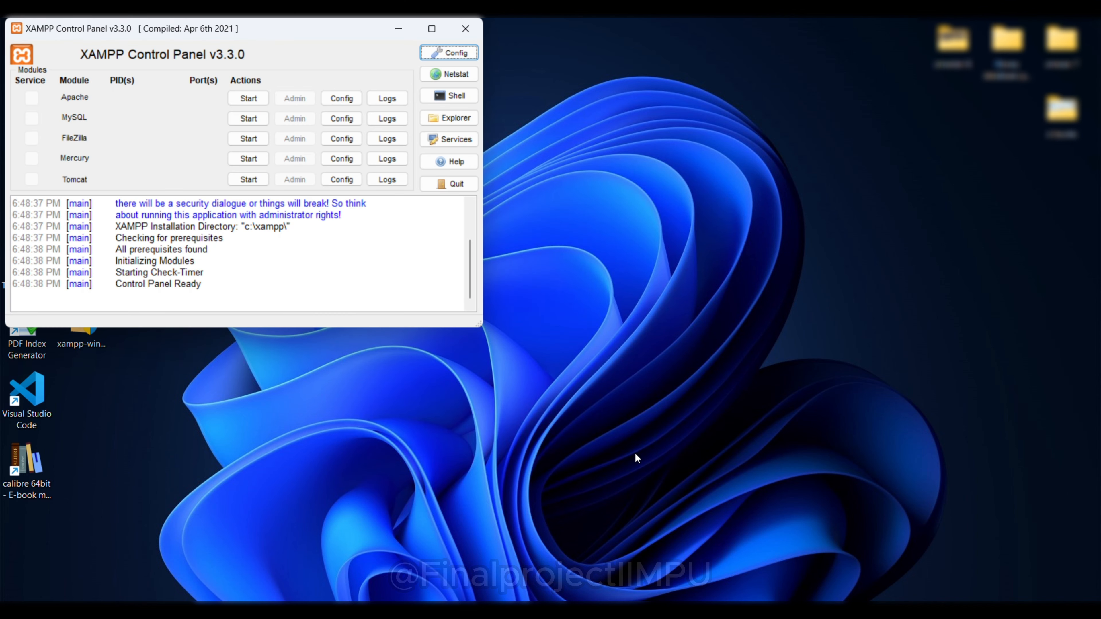
Step: Start Apache, MySQL and FileZilla in the maximized XAMPP Control Panel, then minimize it
click(431, 28)
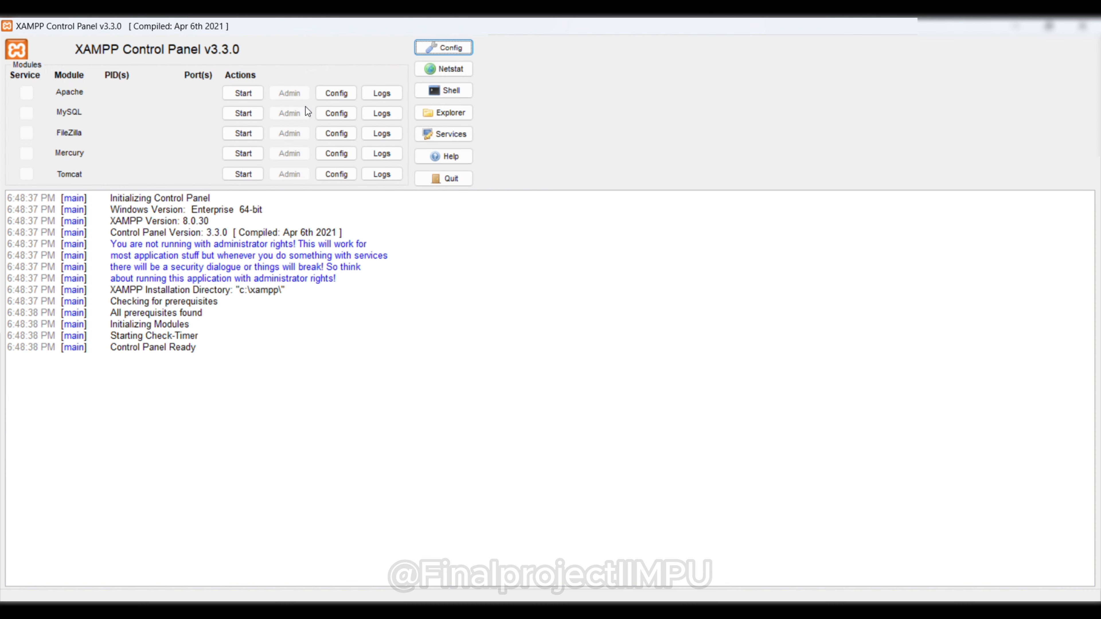
click(255, 97)
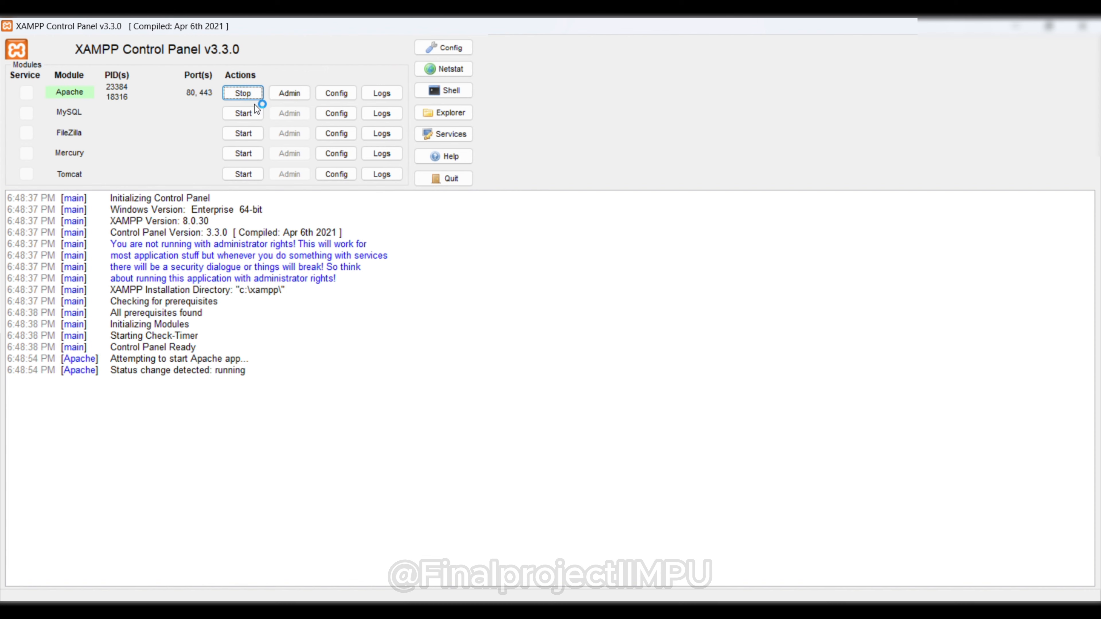
click(253, 120)
click(253, 134)
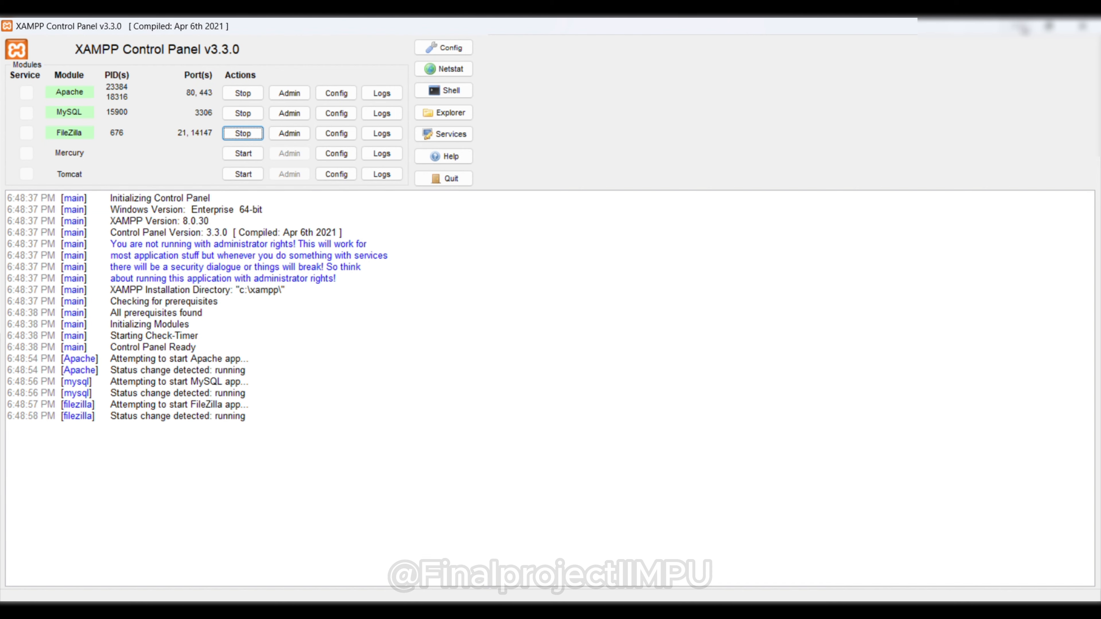
click(1024, 29)
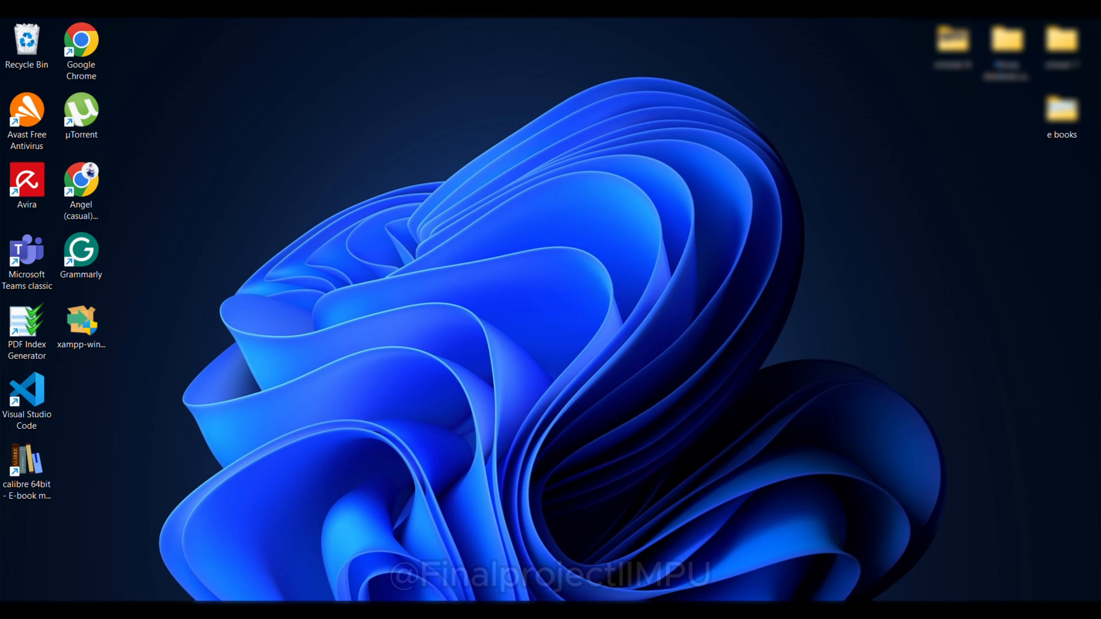
Step: Extract ojs-3.3.0-18.tar in Downloads to the default ojs-3.3.0-18 destination folder
key(super+e)
click(52, 476)
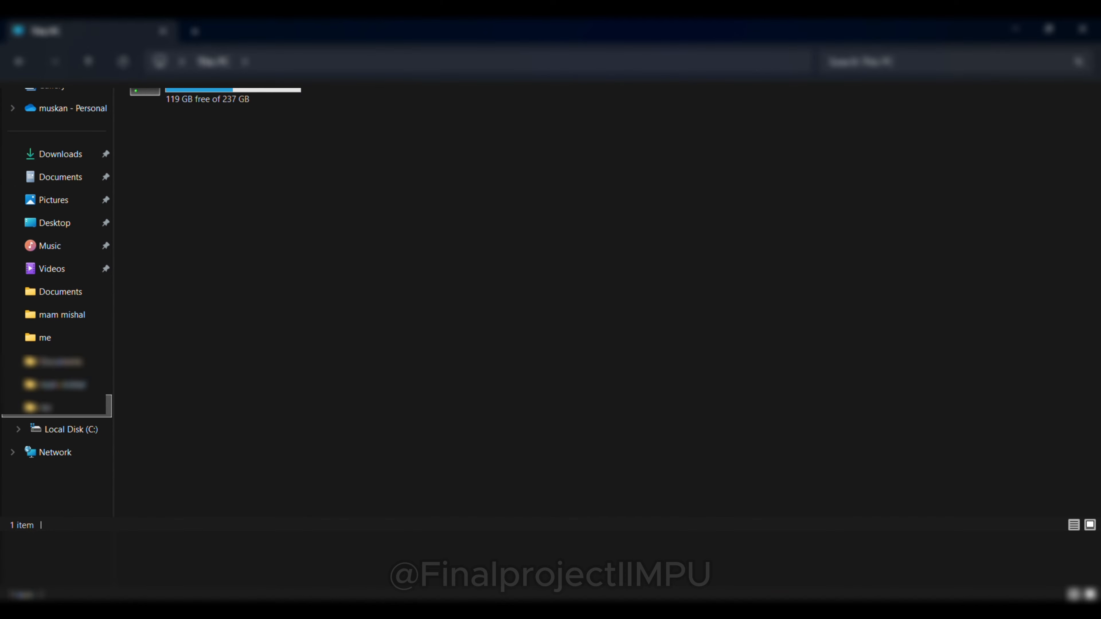
double_click(193, 96)
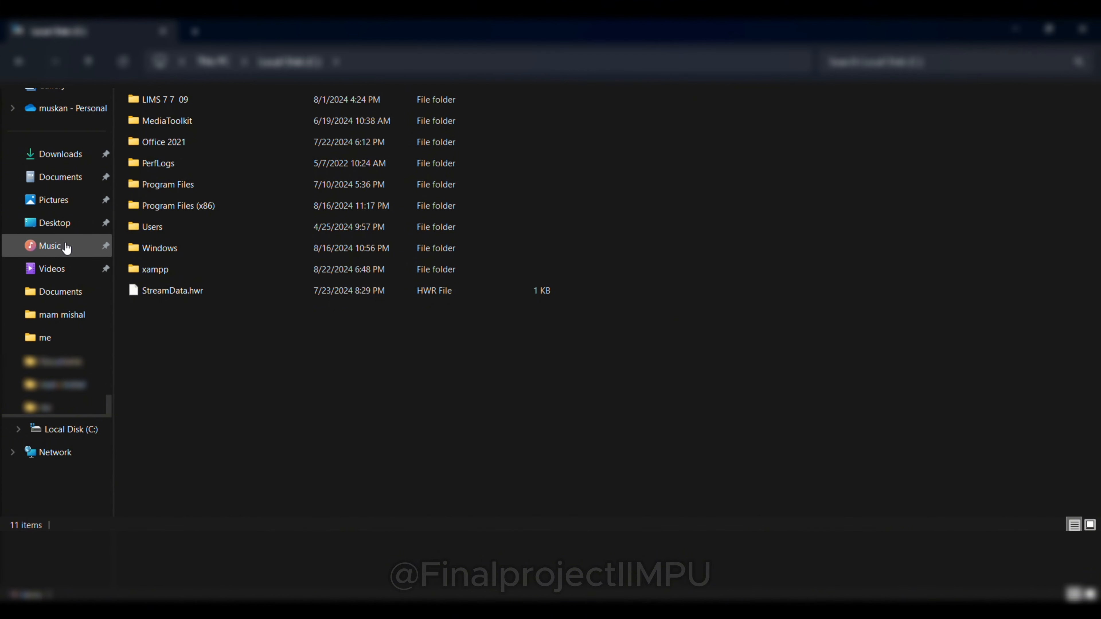
click(76, 155)
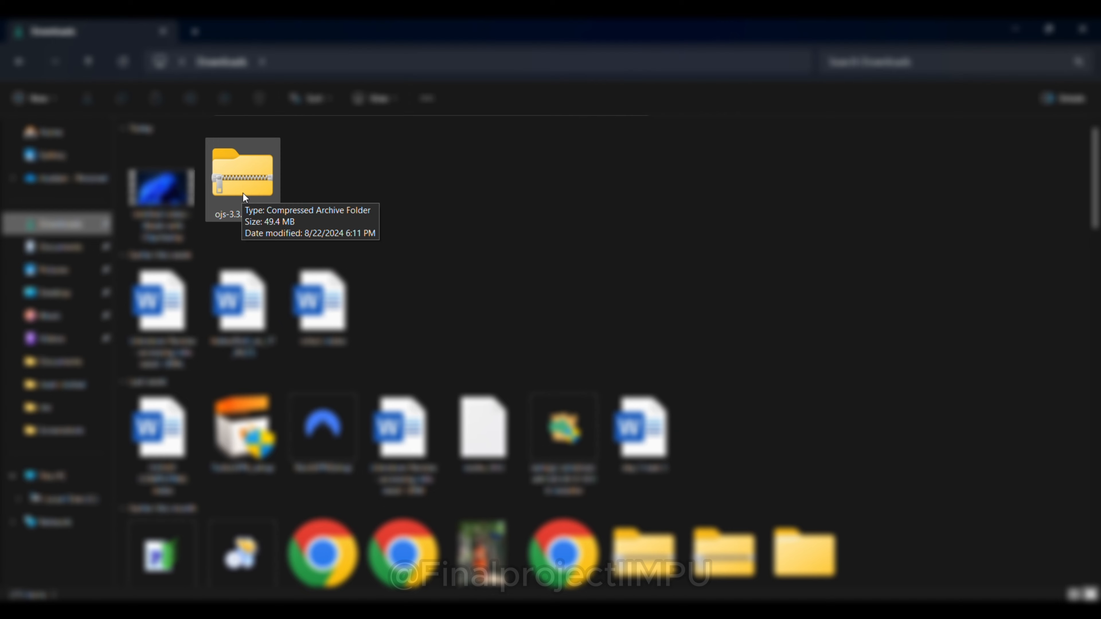
click(250, 191)
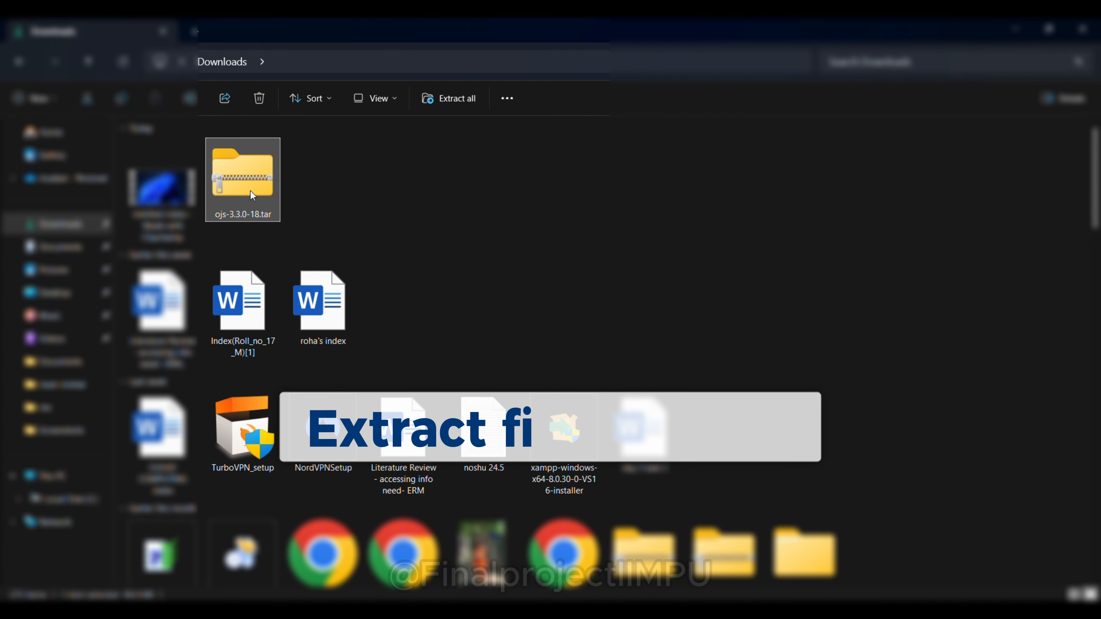
right_click(250, 191)
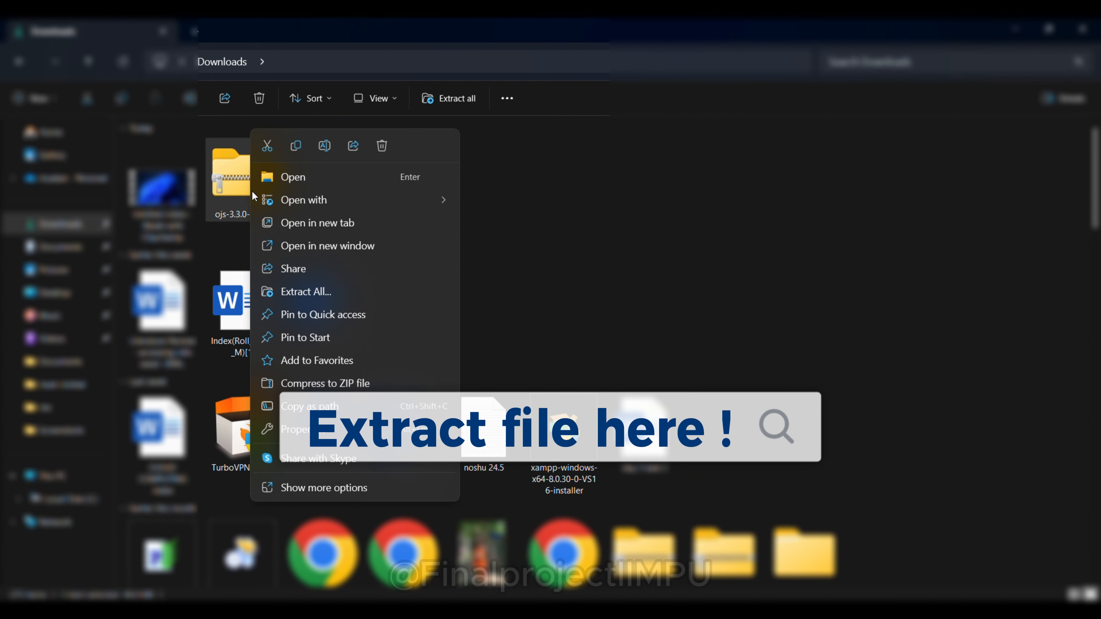
click(315, 289)
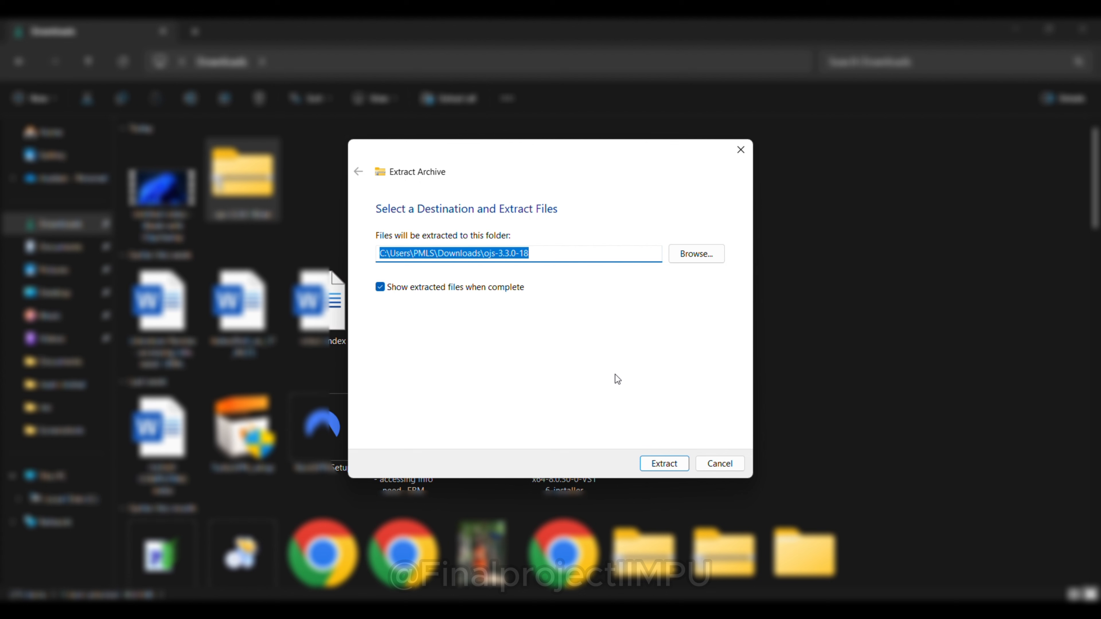
click(680, 461)
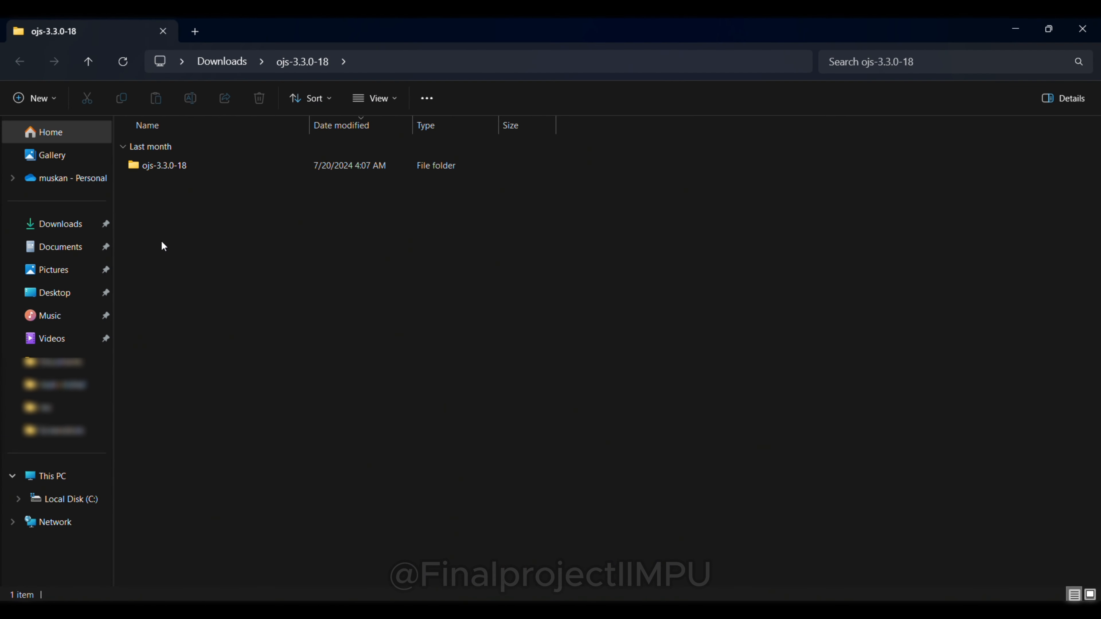
Step: Copy the extracted ojs-3.3.0-18 folder and paste it into C:\xampp\htdocs
click(175, 170)
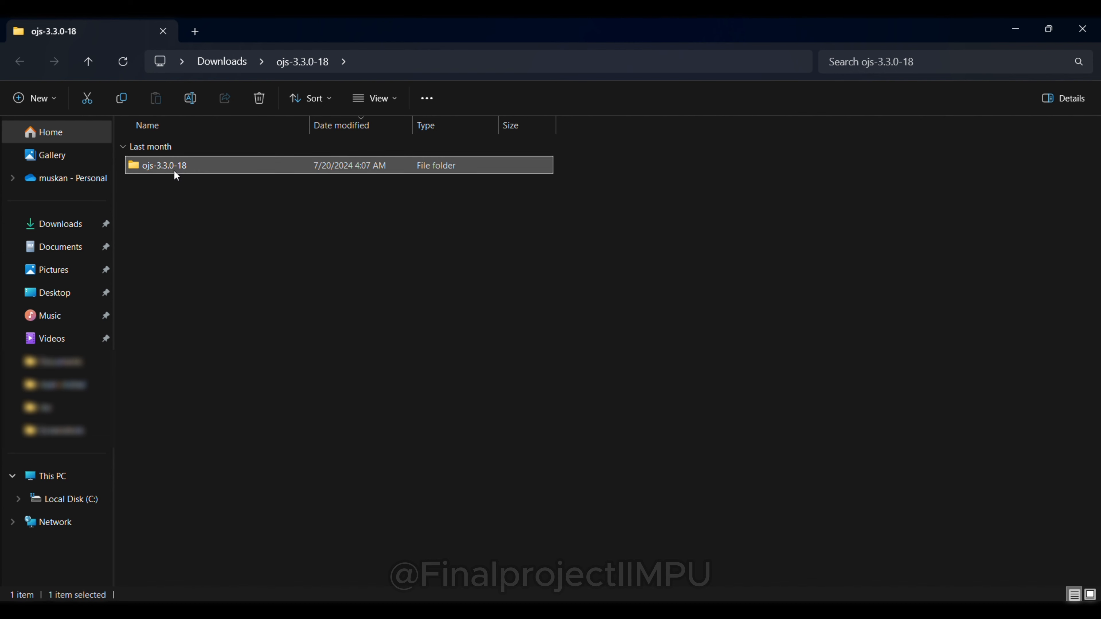
right_click(174, 171)
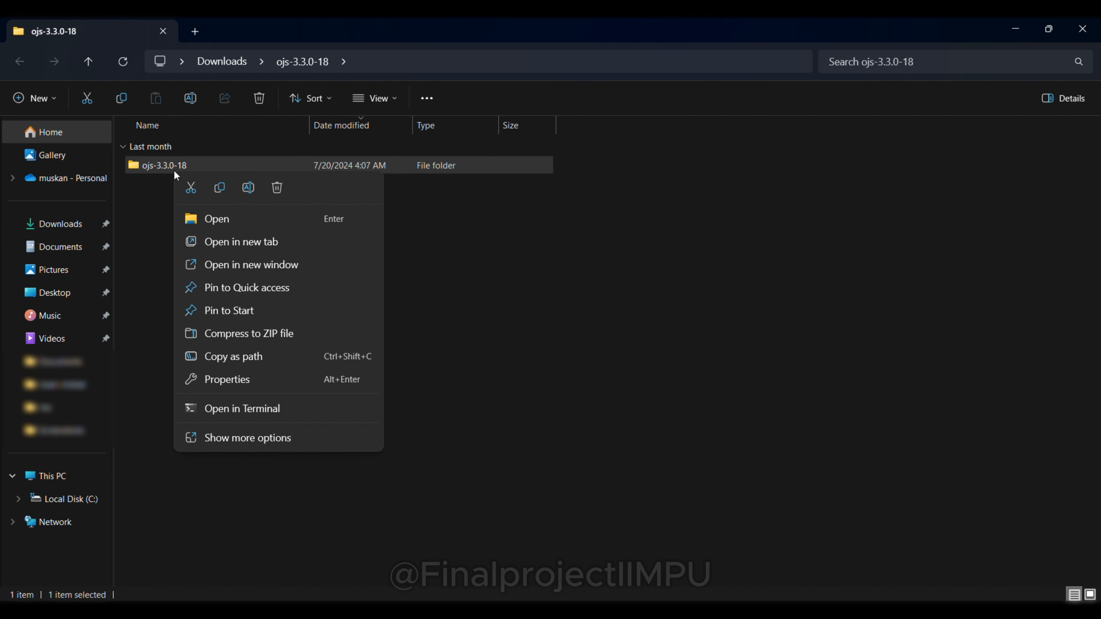
click(220, 188)
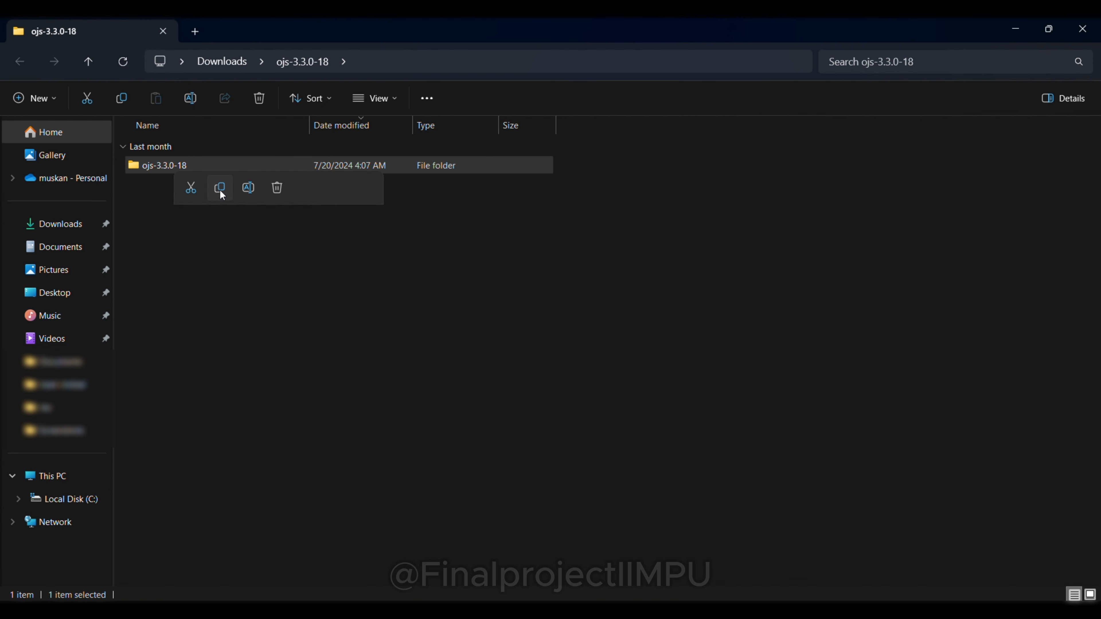
click(75, 507)
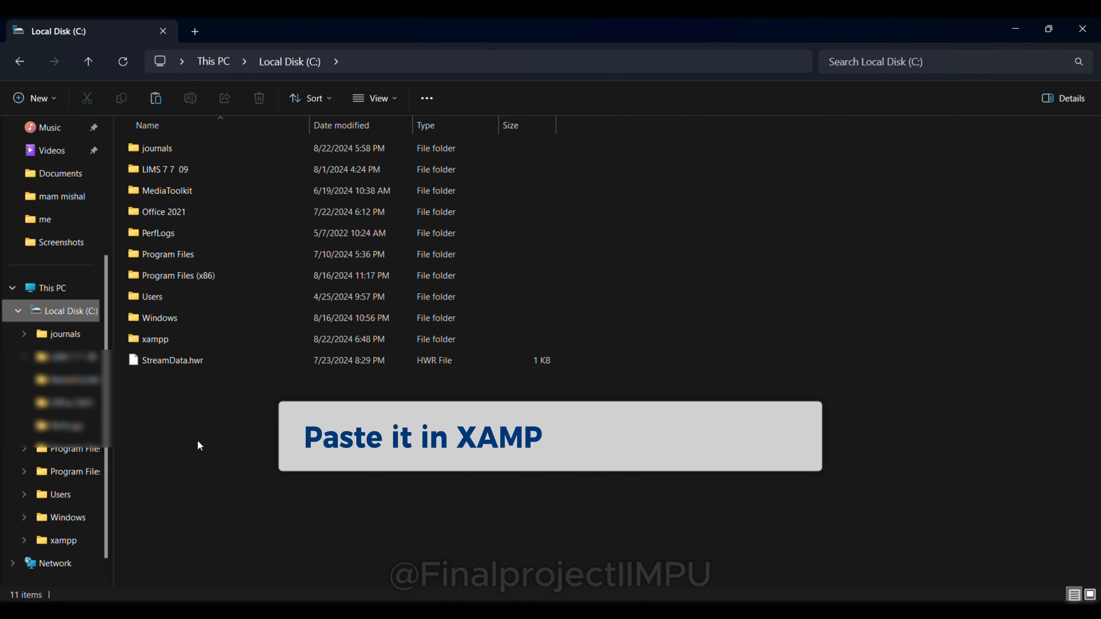
double_click(169, 334)
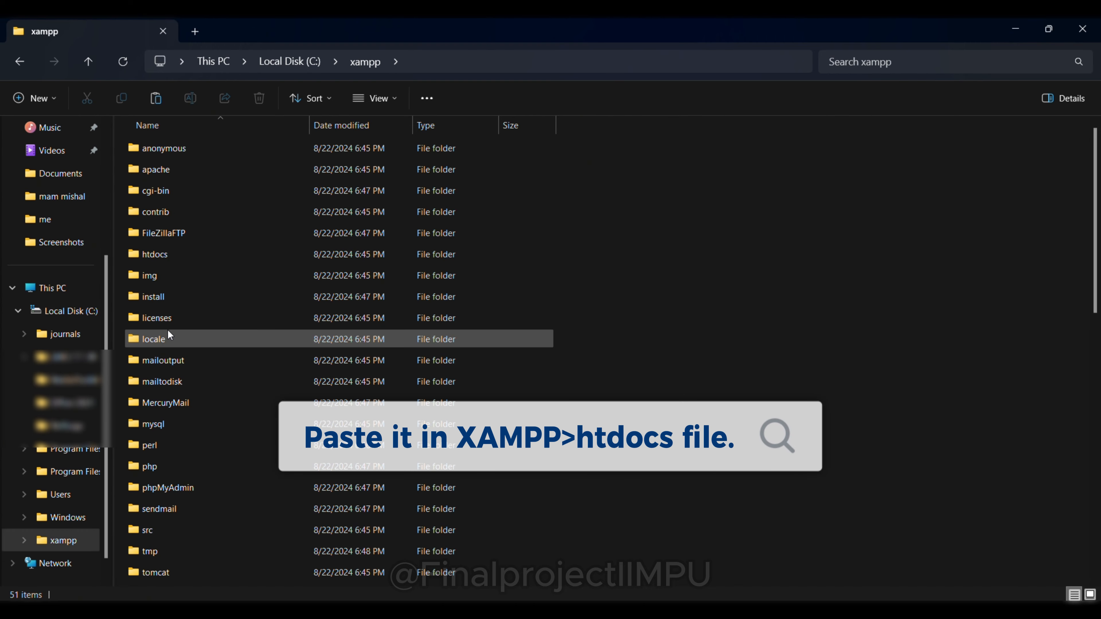
click(166, 256)
double_click(166, 256)
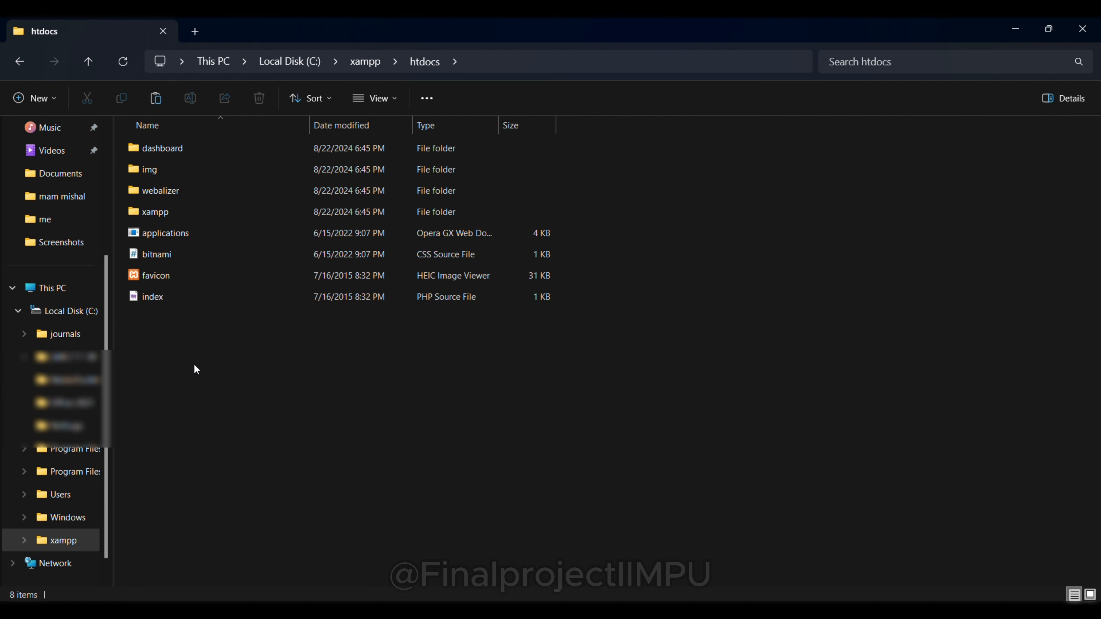
key(ctrl+v)
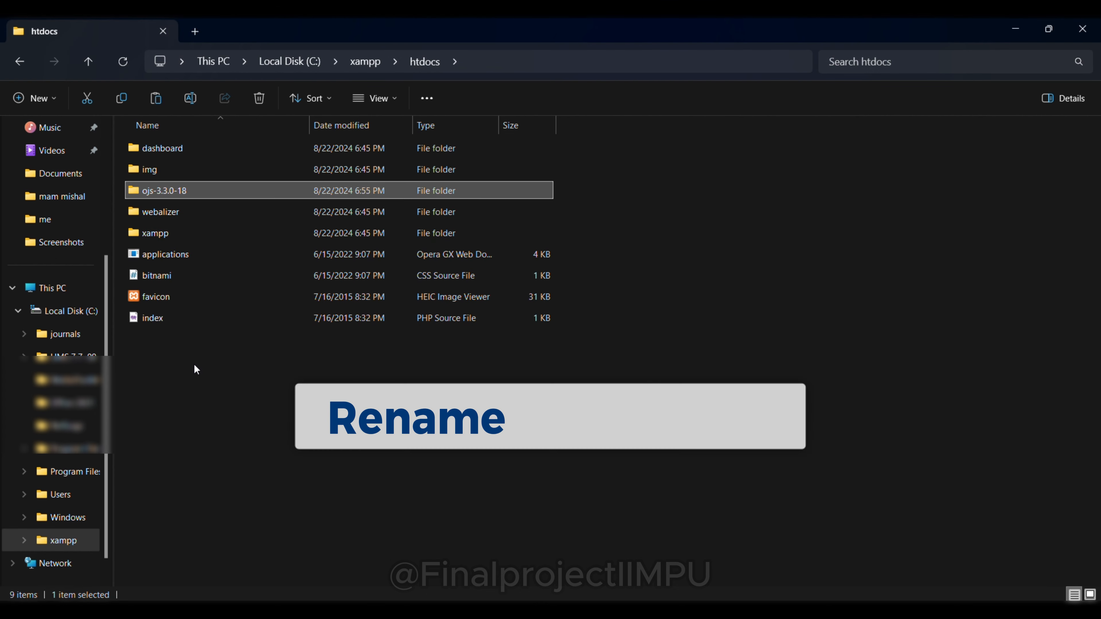
Step: Rename the ojs-3.3.0-18 folder in htdocs to ojs and open it
right_click(205, 193)
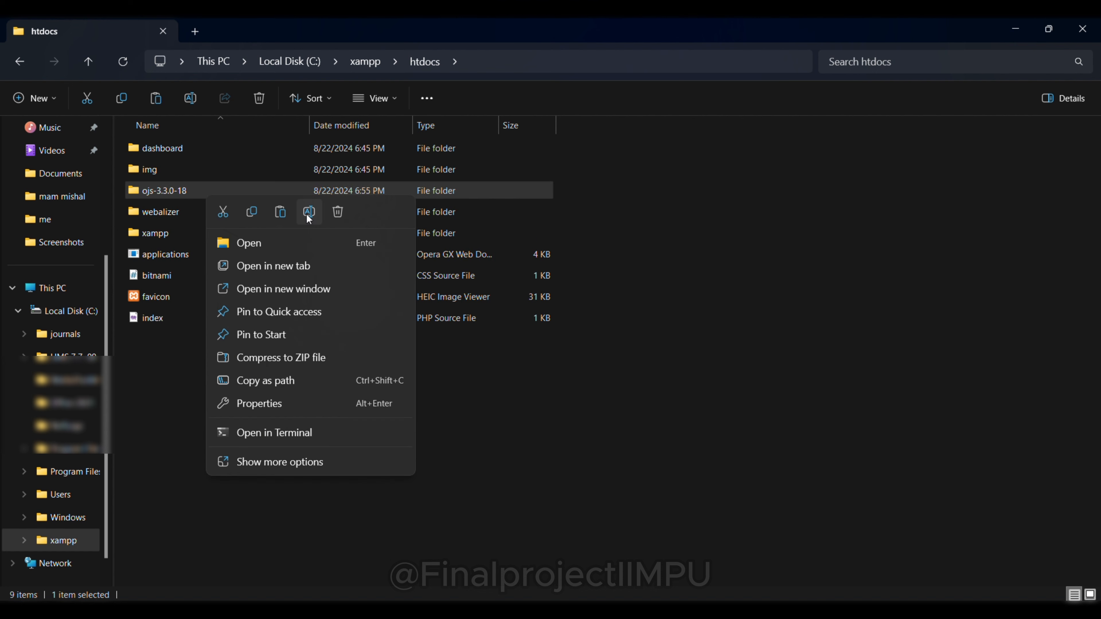
click(308, 214)
click(193, 190)
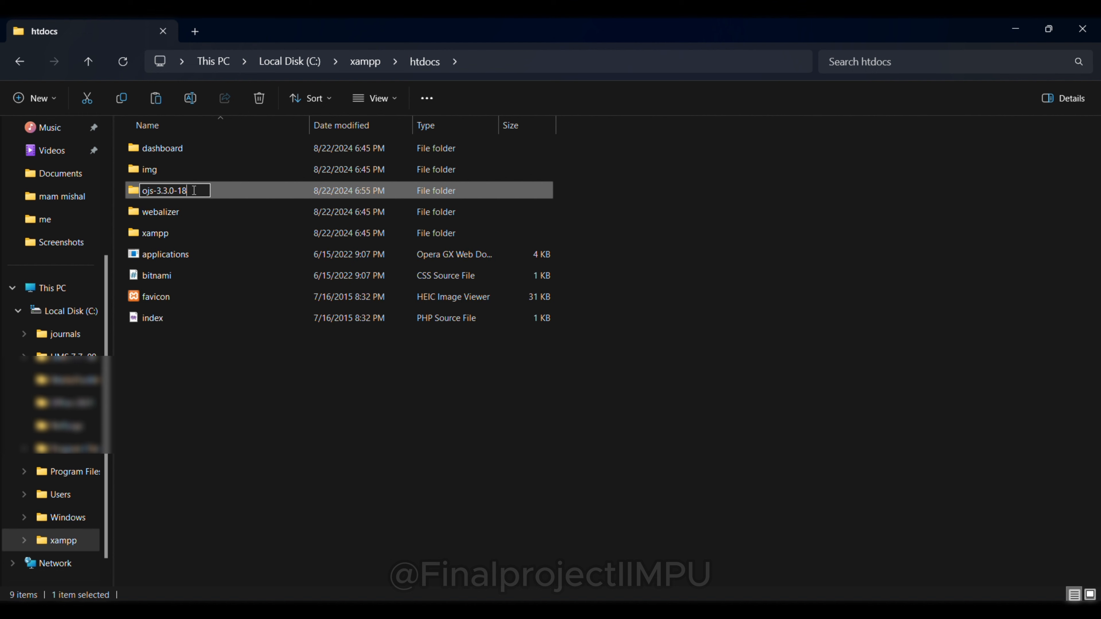
key(BackSpace)
key(BackSpace)
key(BackSpace)
key(BackSpace)
key(BackSpace)
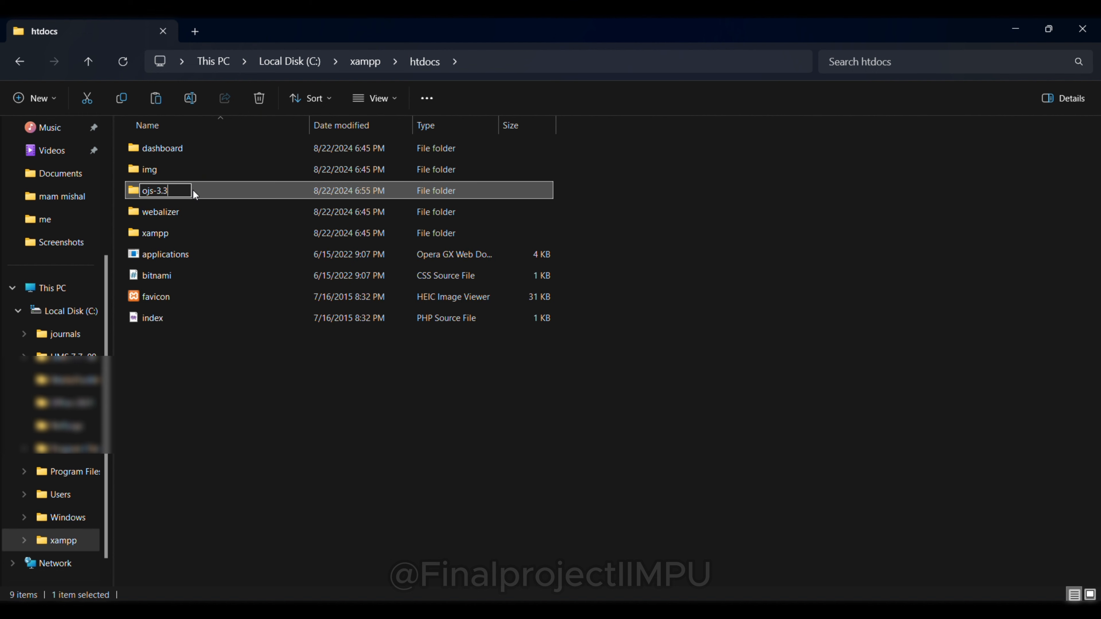
key(BackSpace)
key(BackSpace)
key(Return)
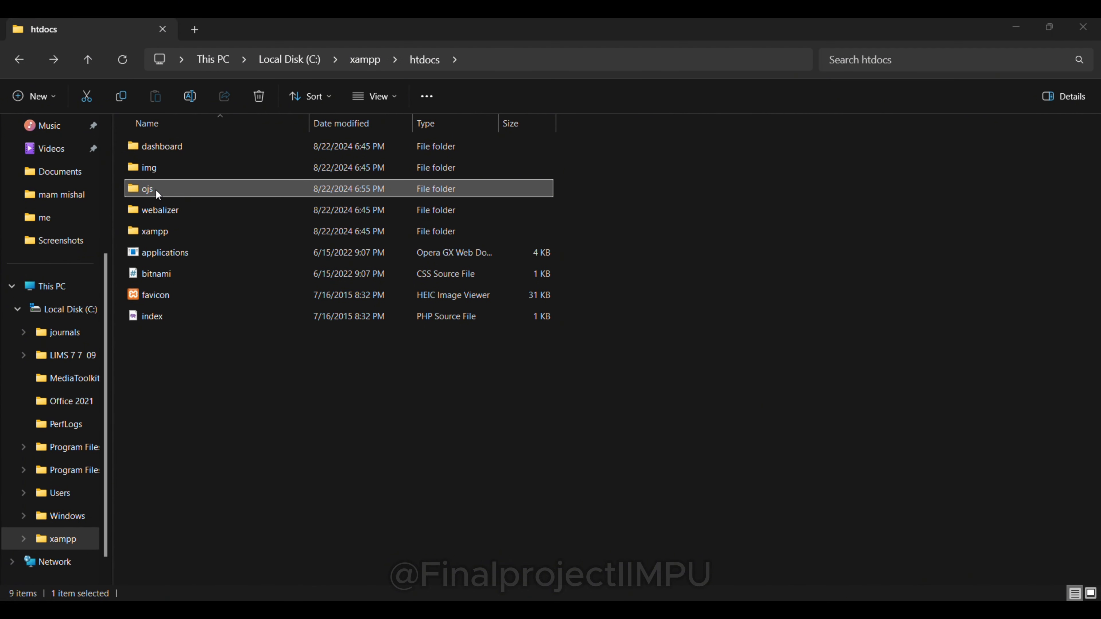
double_click(156, 190)
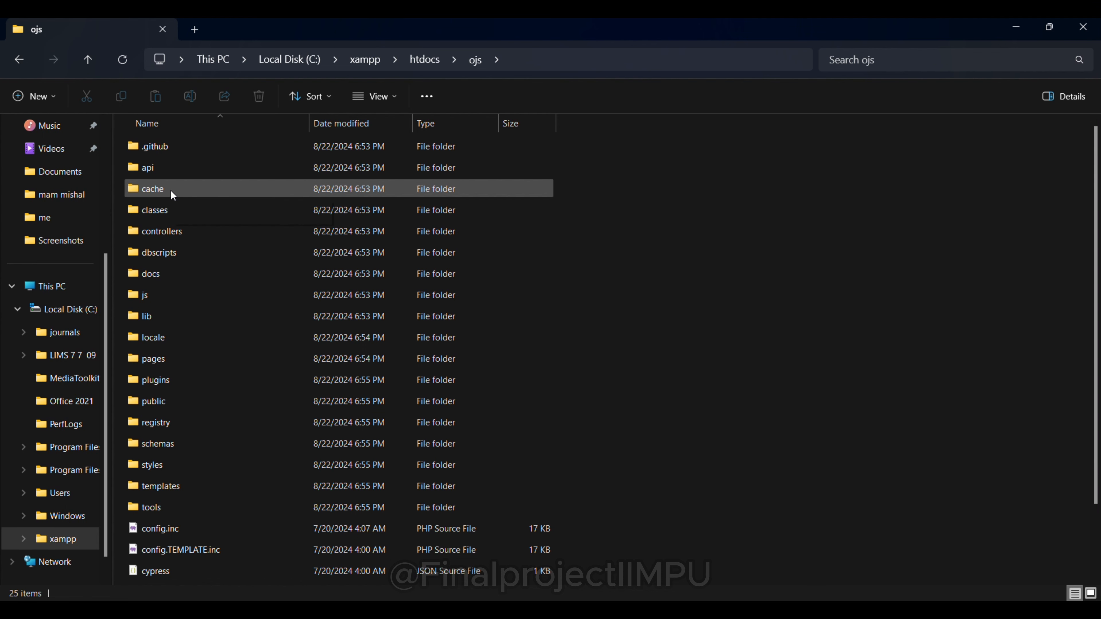
Step: Allow Full control for Authenticated Users in the ojs folder's Security properties and apply
right_click(171, 191)
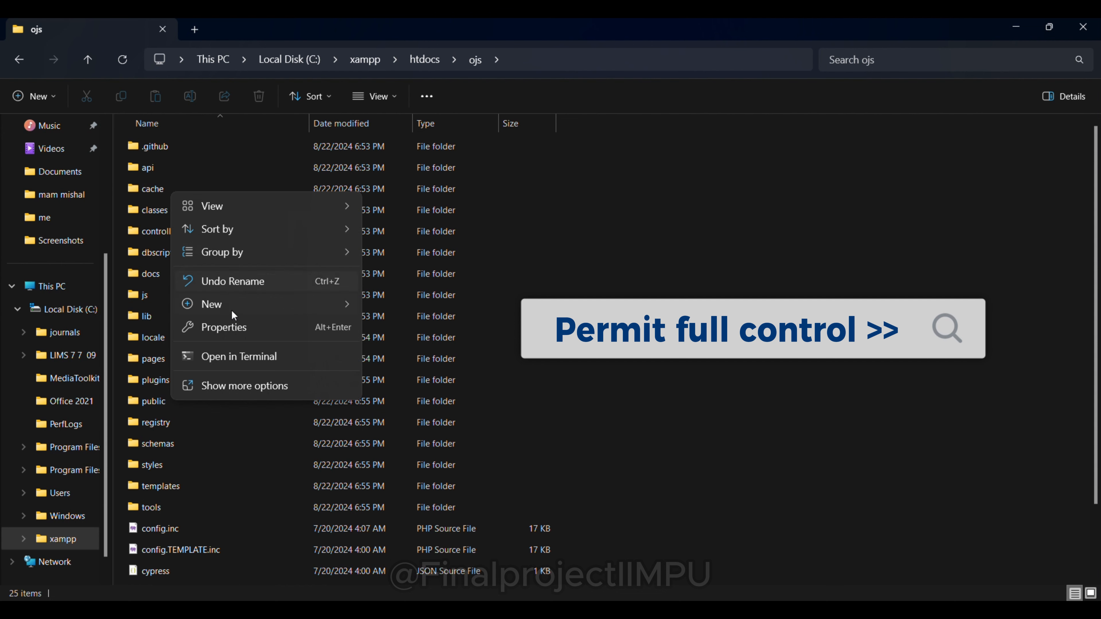
click(237, 332)
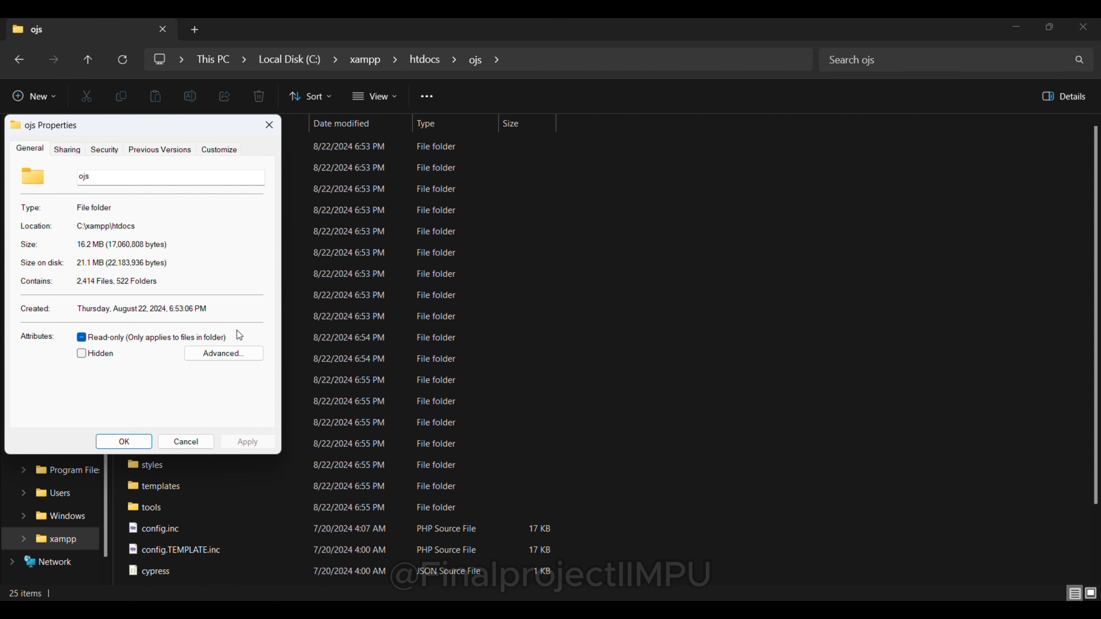
click(104, 149)
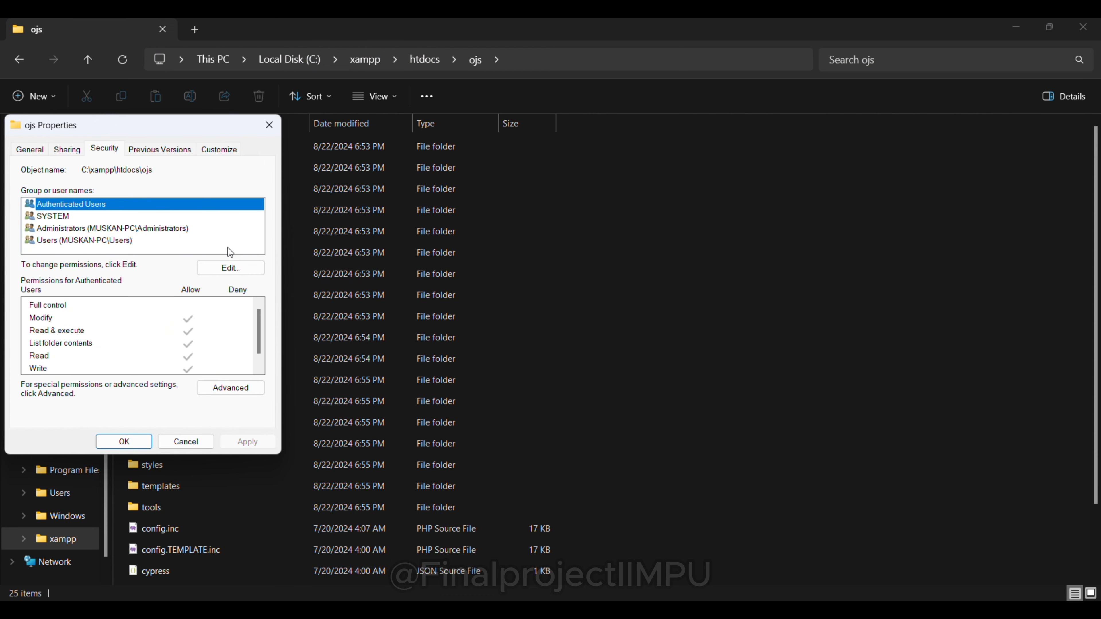
click(239, 269)
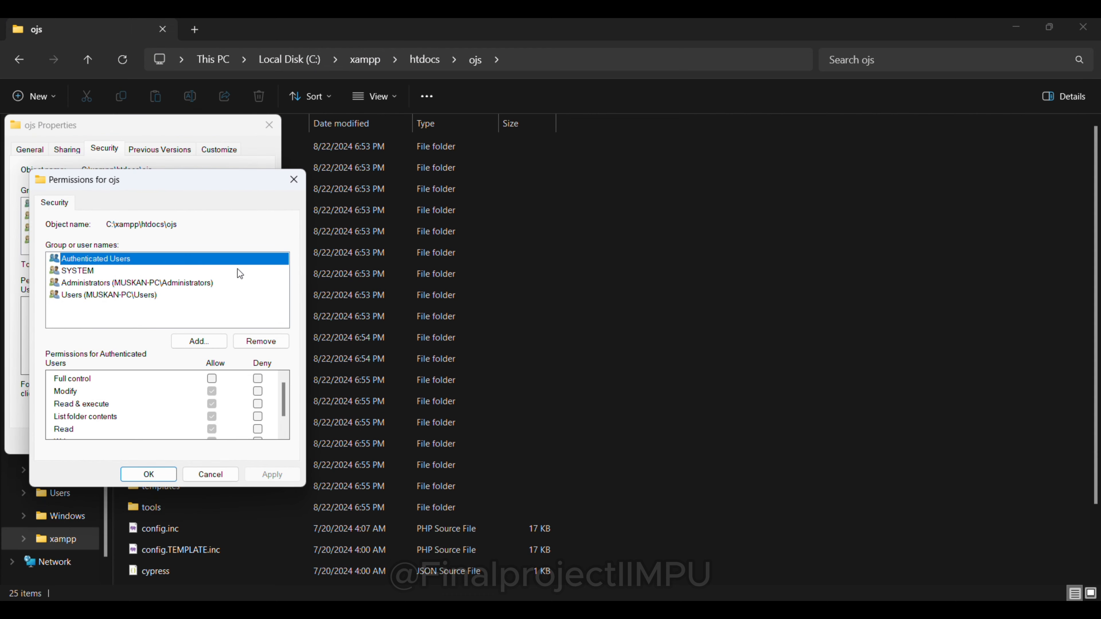
click(212, 379)
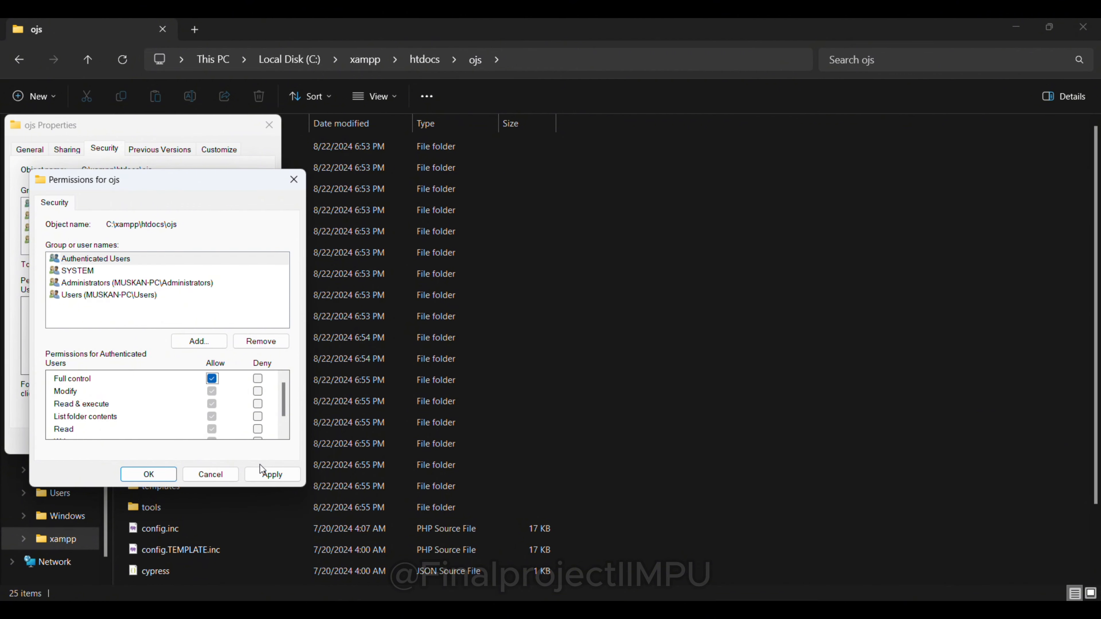
click(266, 476)
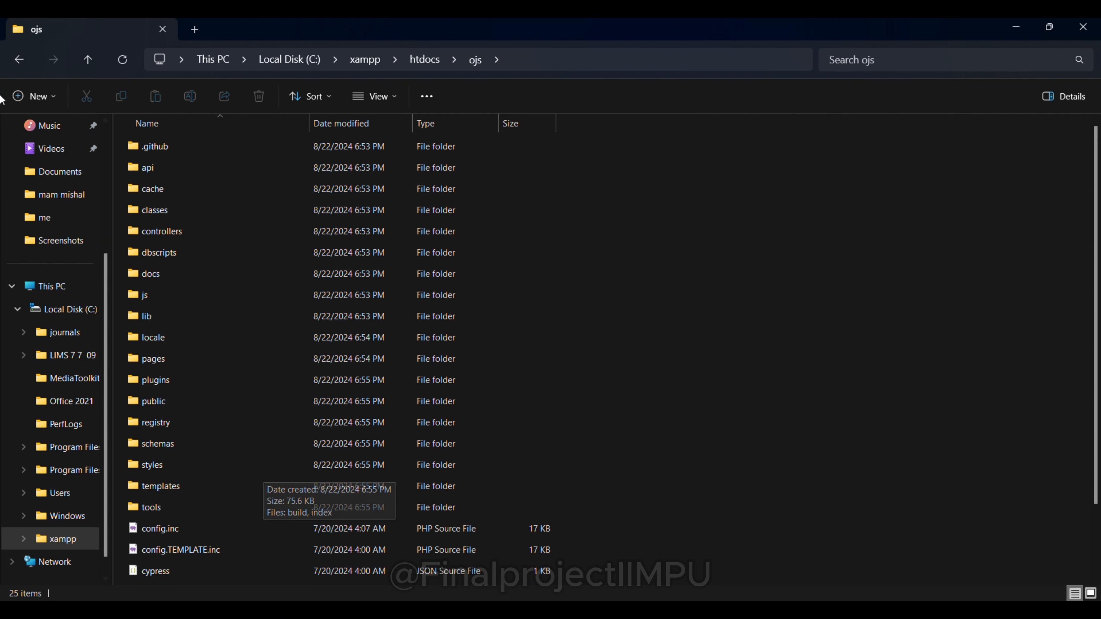
Step: Make a new folder named Journals at the root of Local Disk (C:)
click(17, 64)
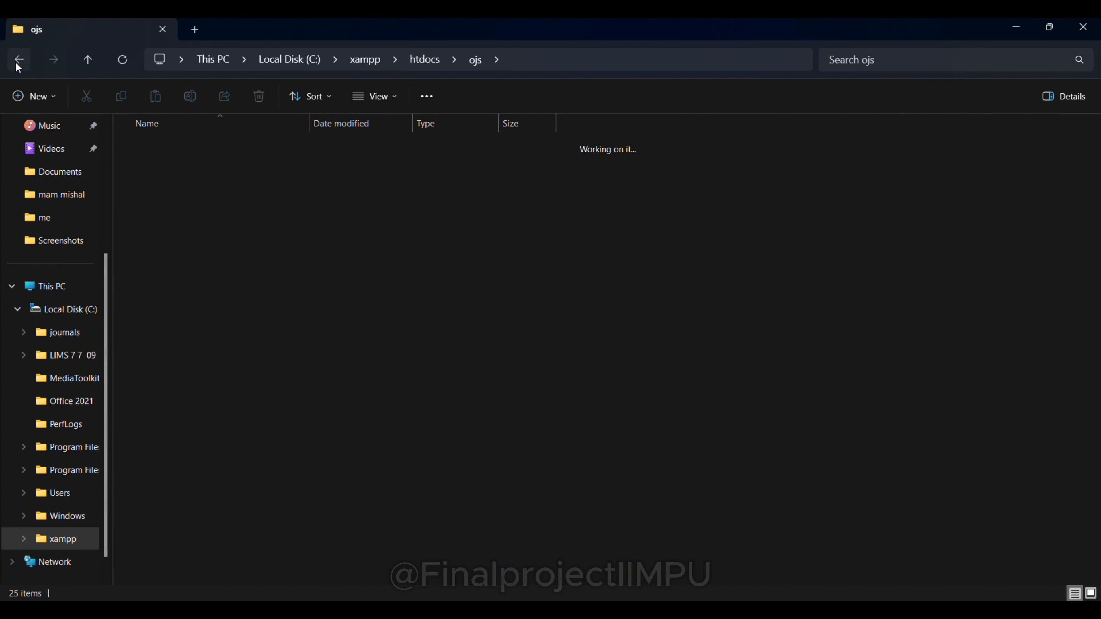
click(81, 320)
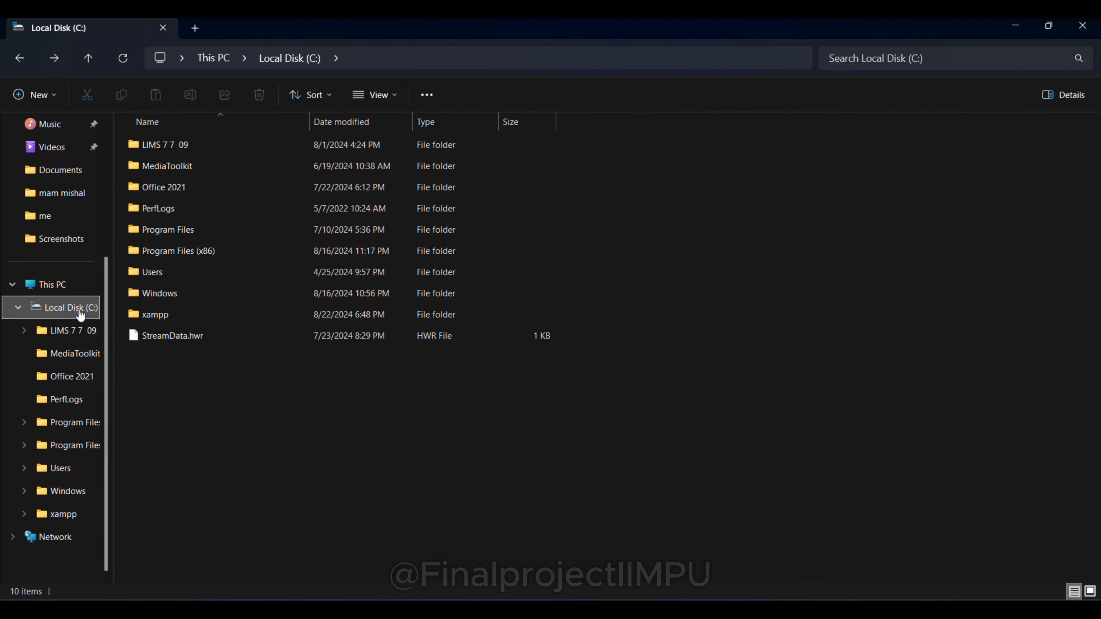
right_click(290, 404)
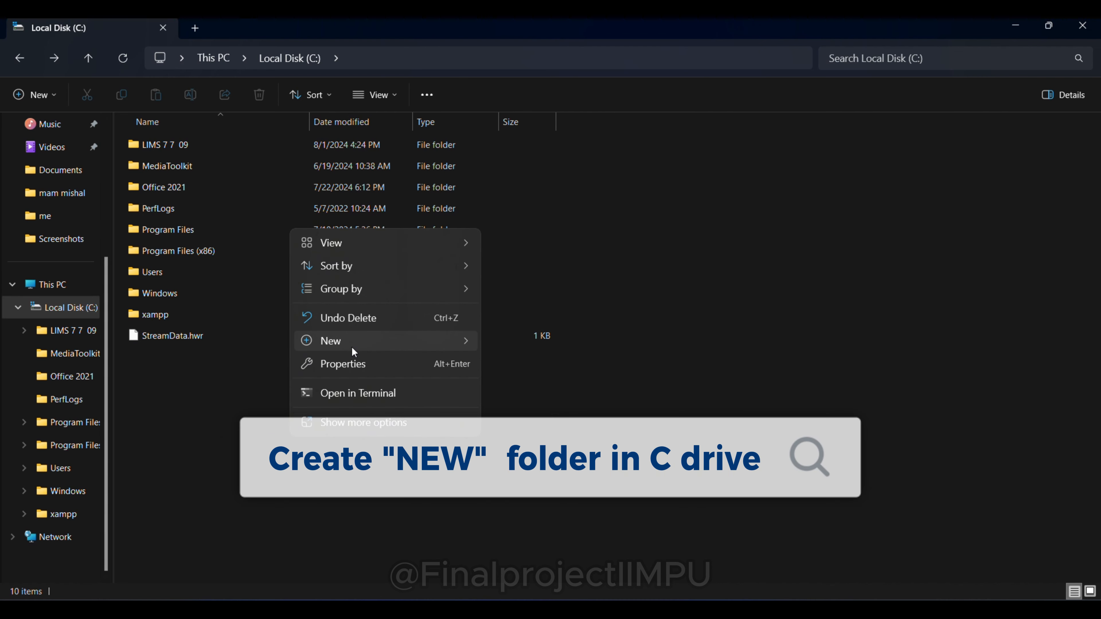
mouse_move(352, 346)
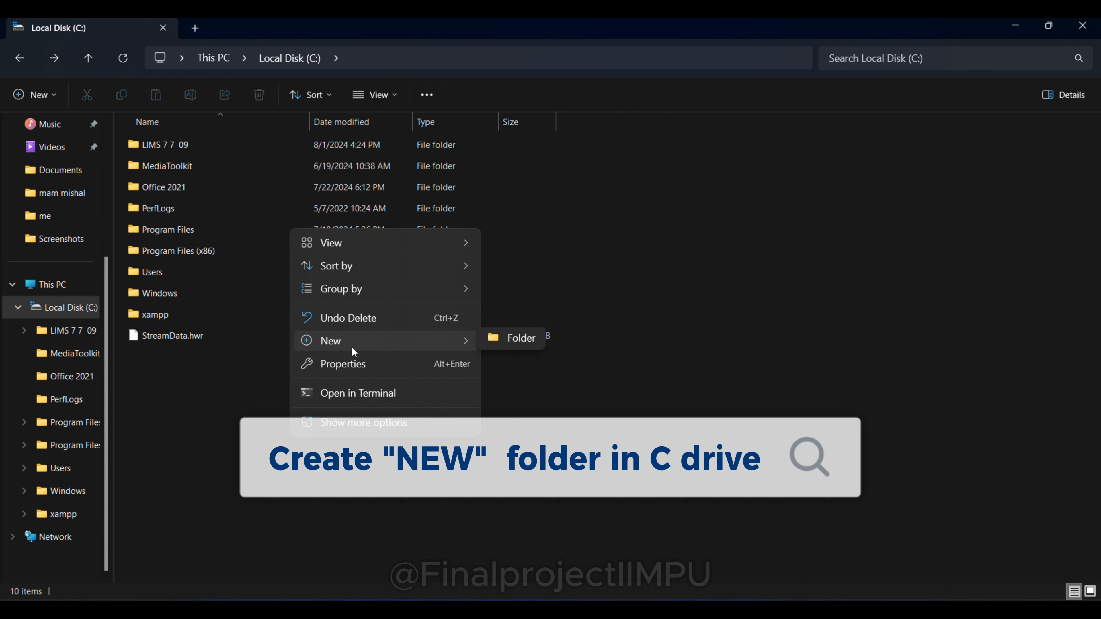
click(520, 344)
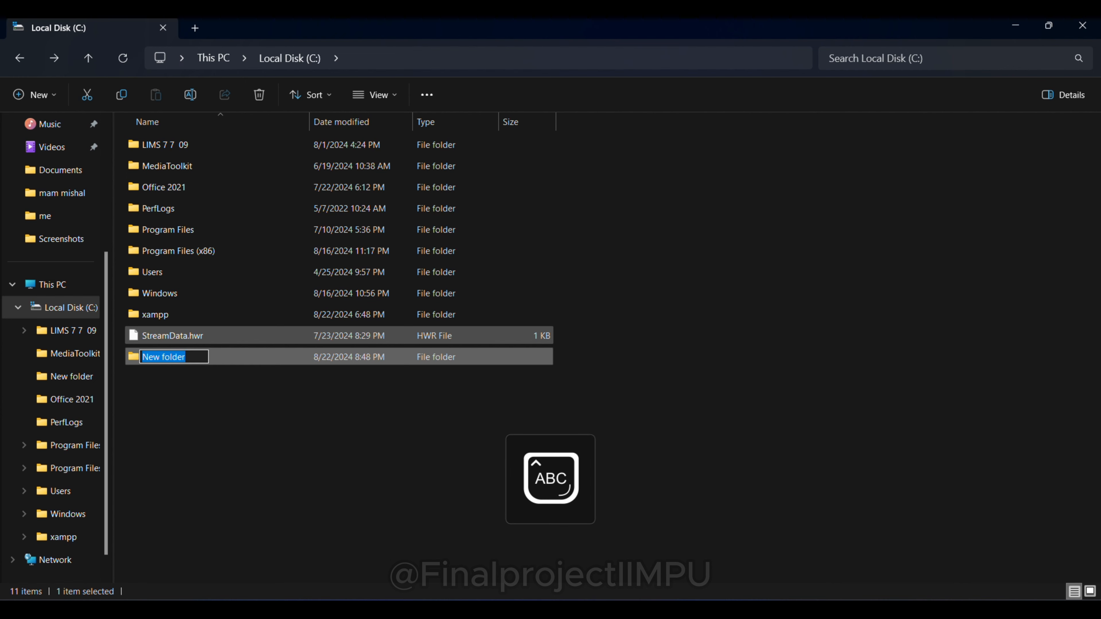
text(Jour)
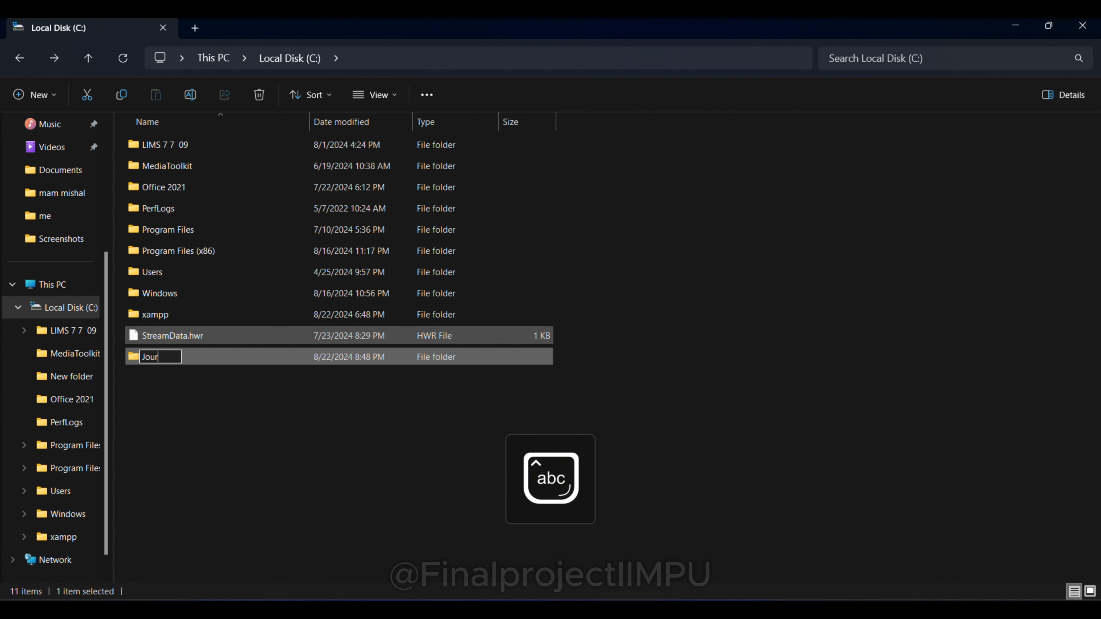
text(nals)
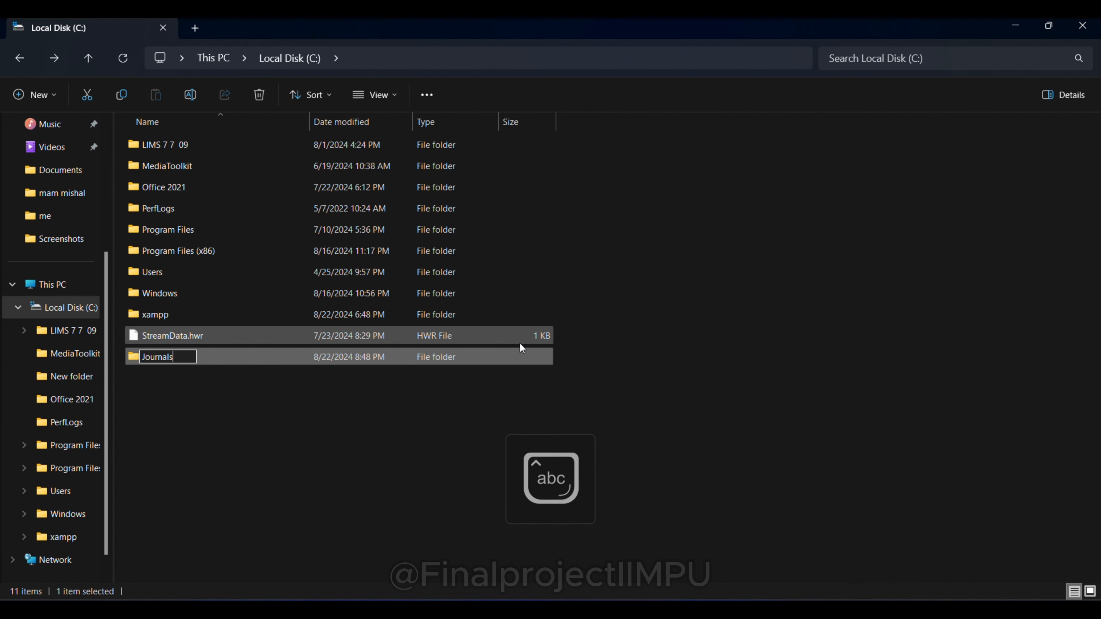
key(Return)
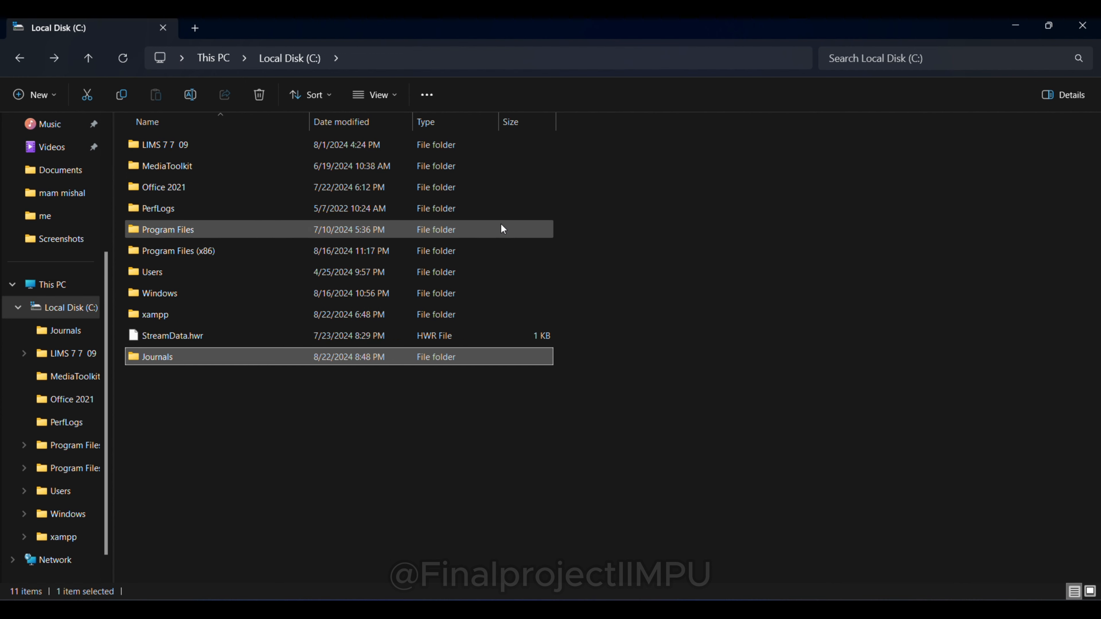
click(477, 35)
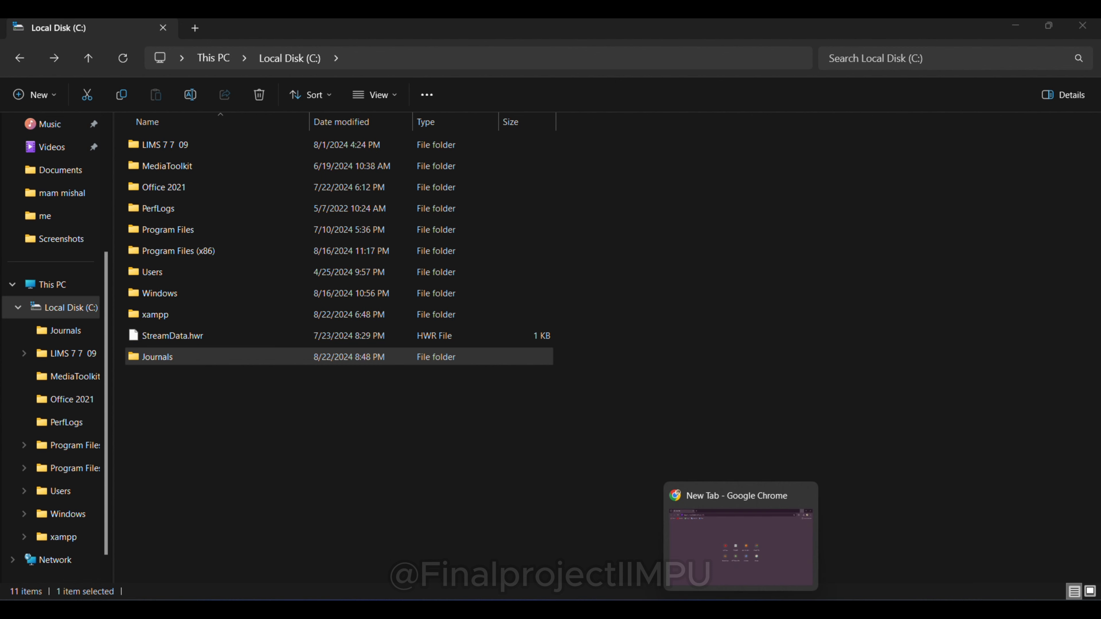
Step: Load localhost/phpmyadmin/ in Chrome to reach the phpMyAdmin database list
click(741, 612)
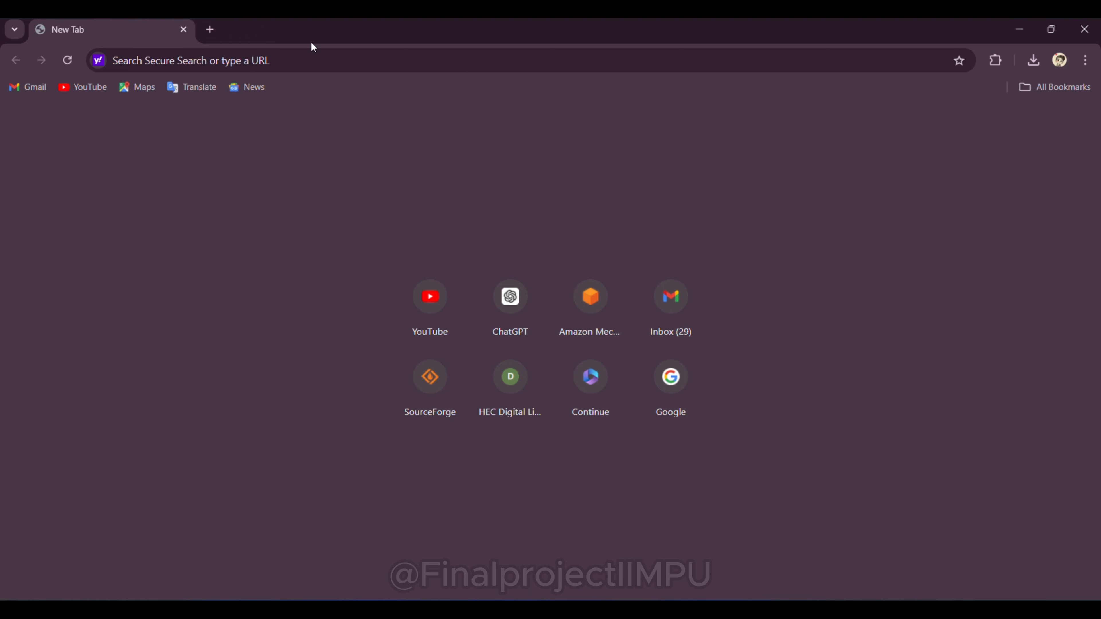
click(163, 62)
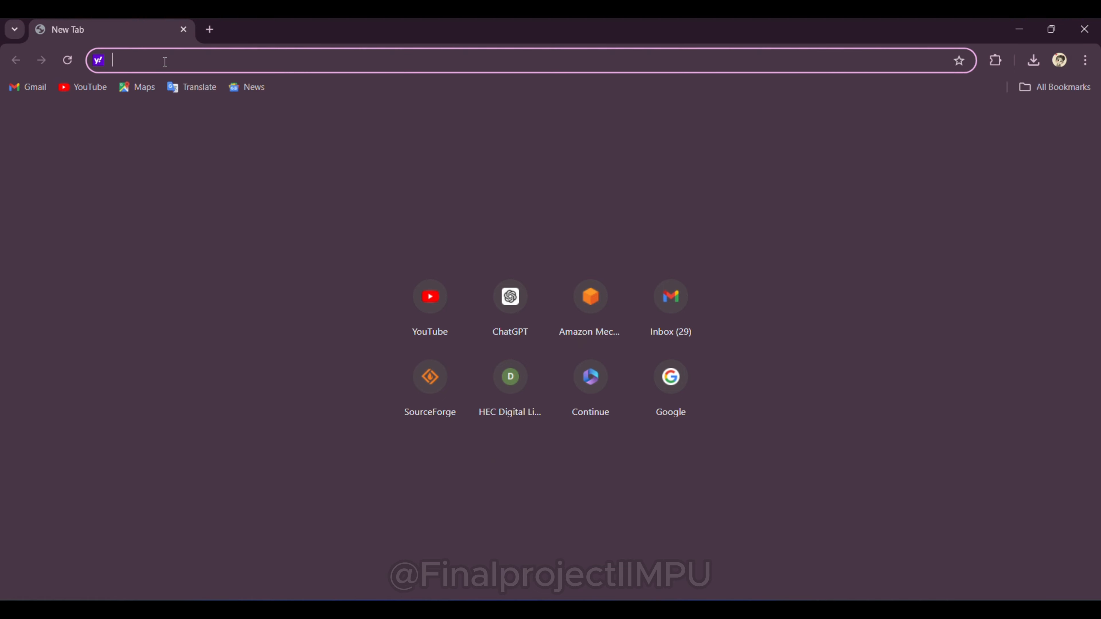
text(localh)
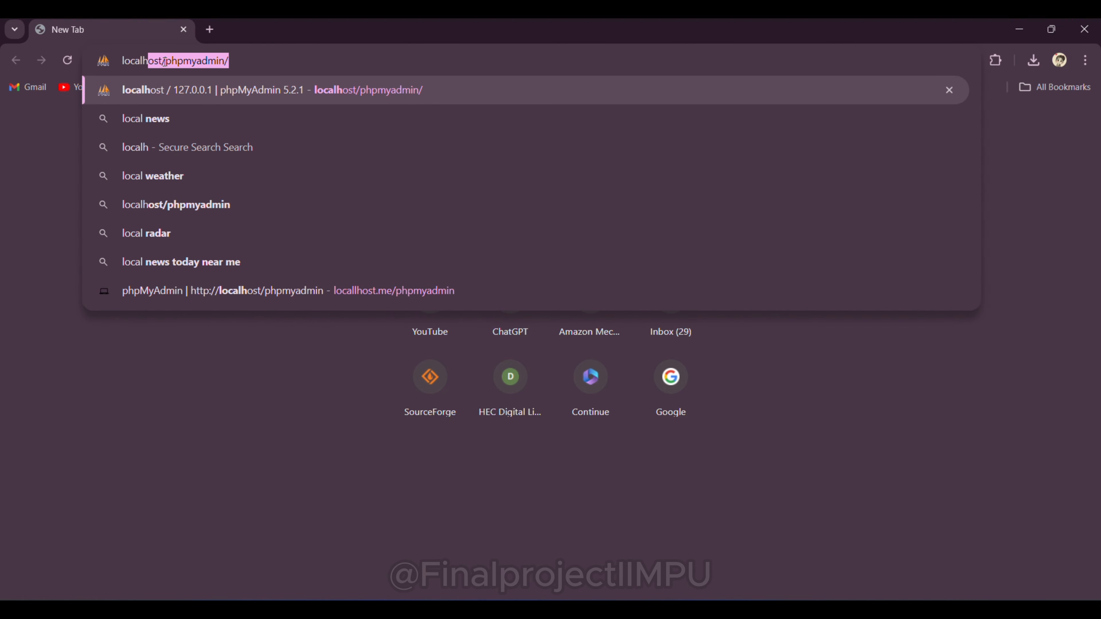
text(ost/p)
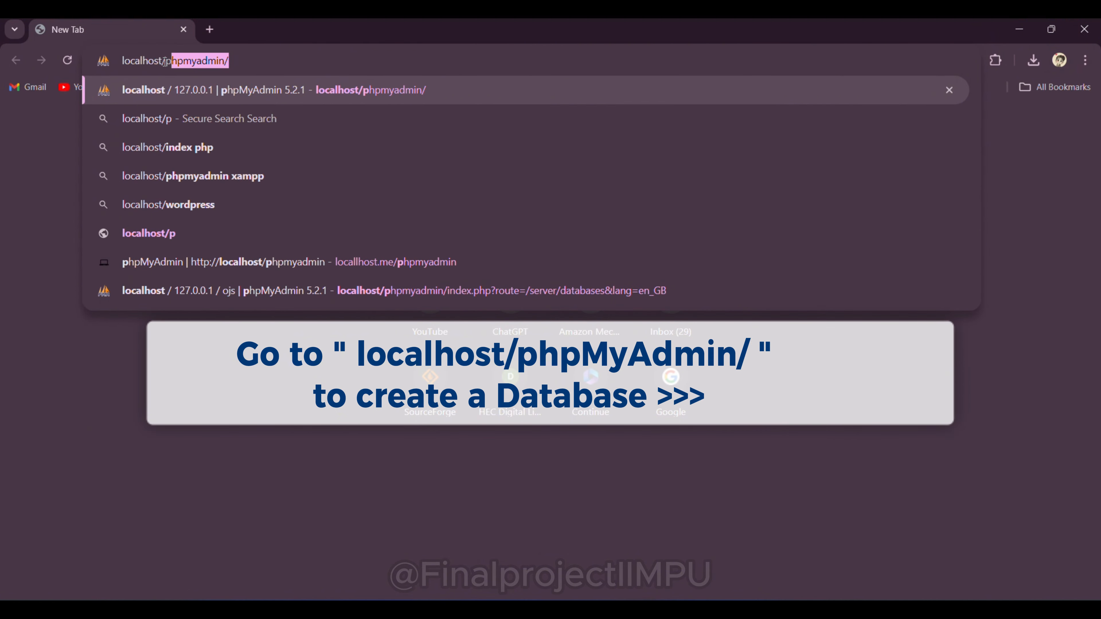
text(hpmyadmi)
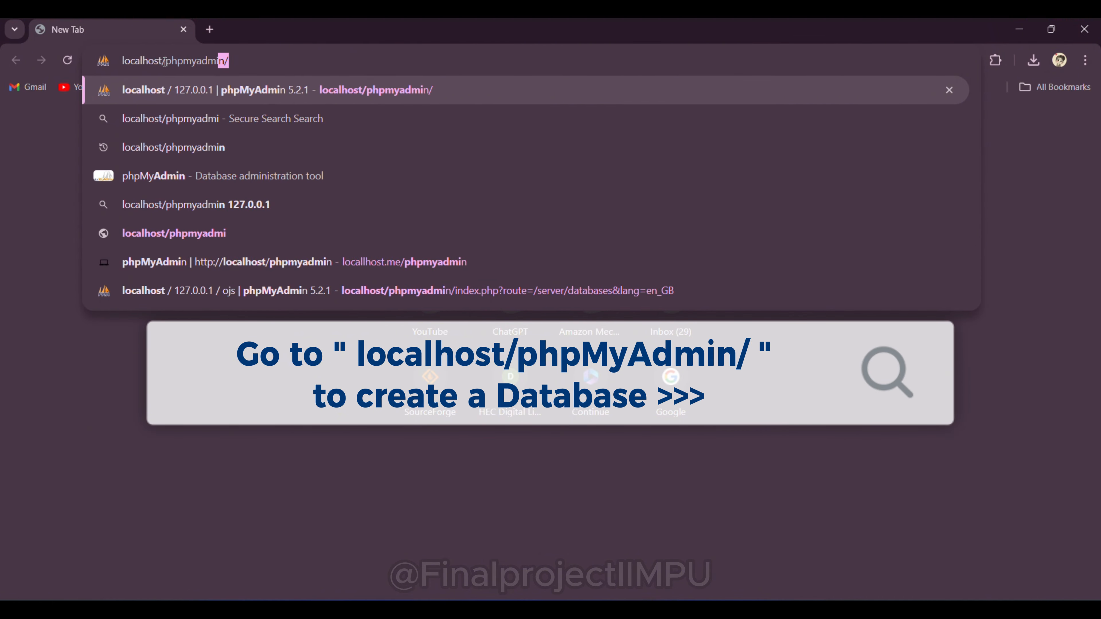
text(n/)
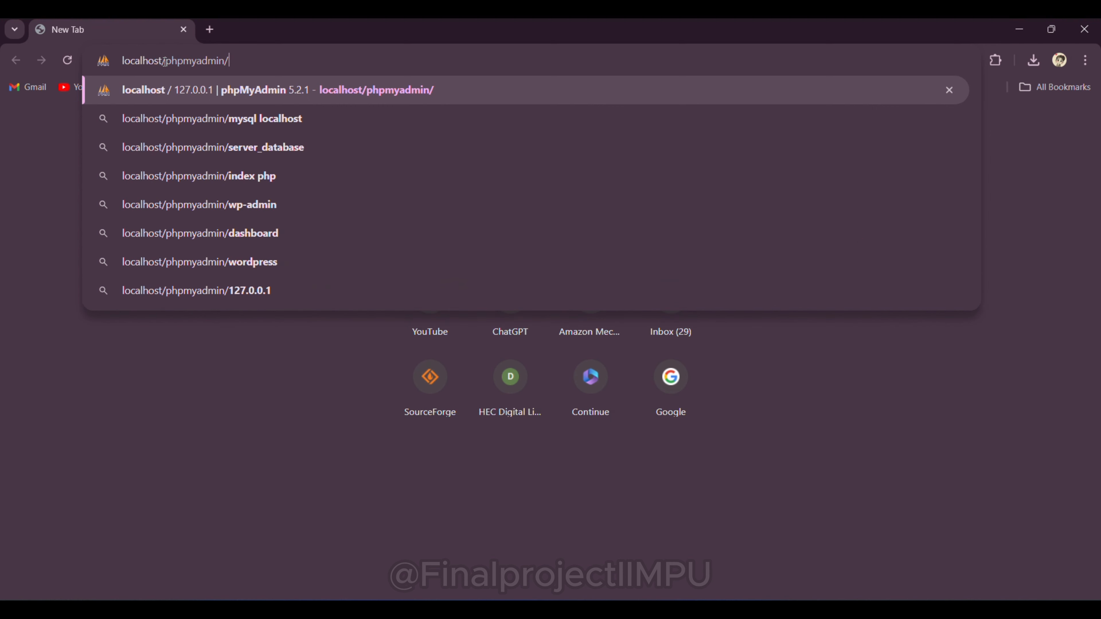
key(Return)
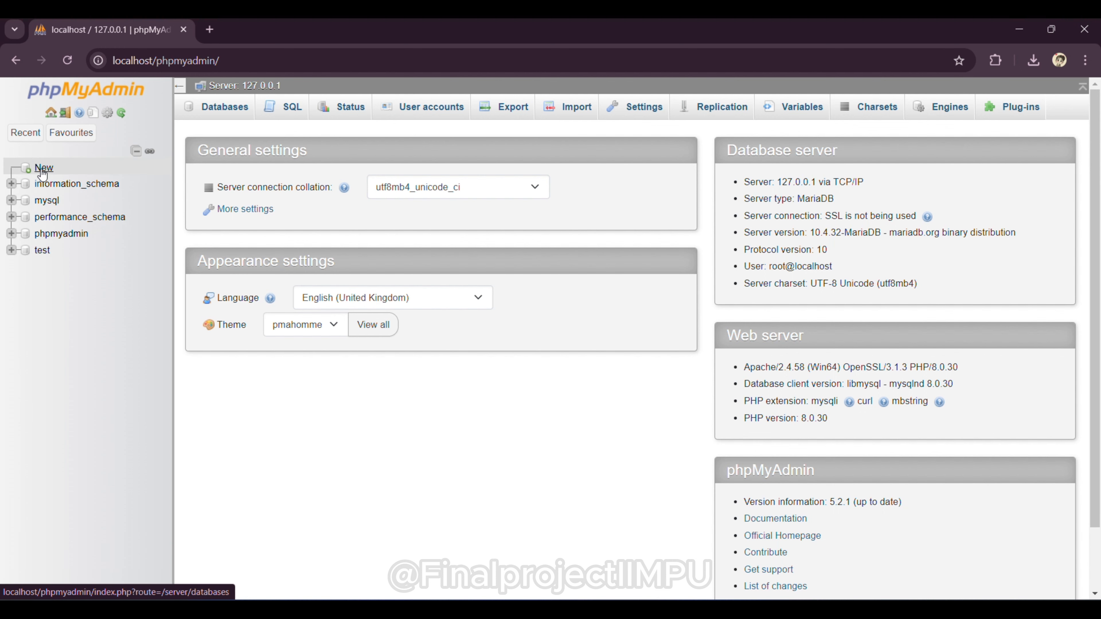
Step: Create a new, empty phpMyAdmin database called ojs from the Databases page
click(230, 112)
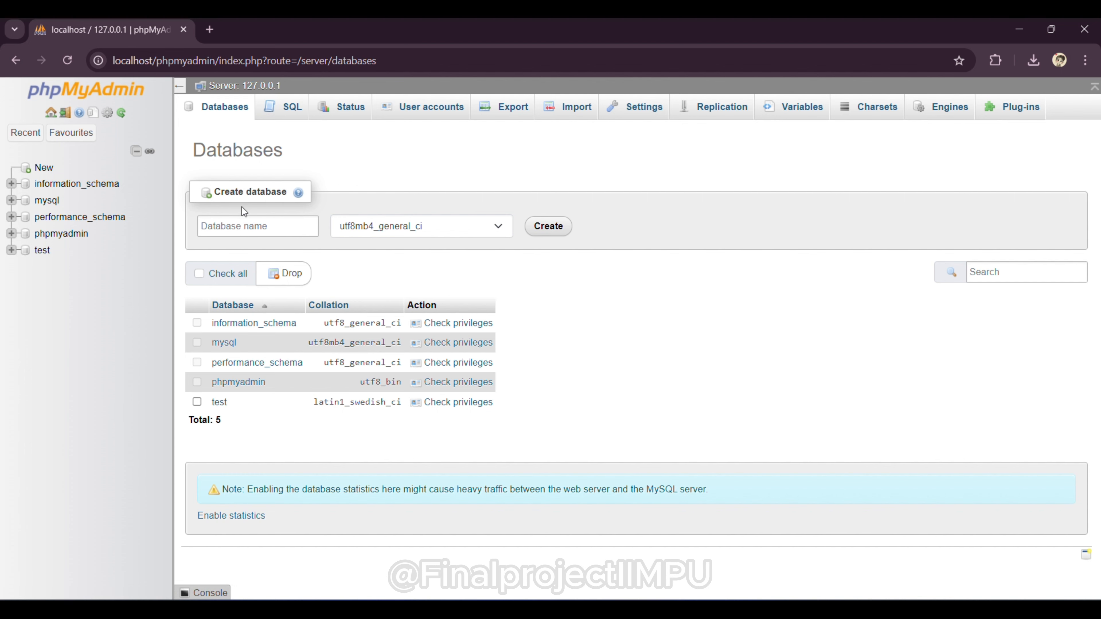
click(239, 228)
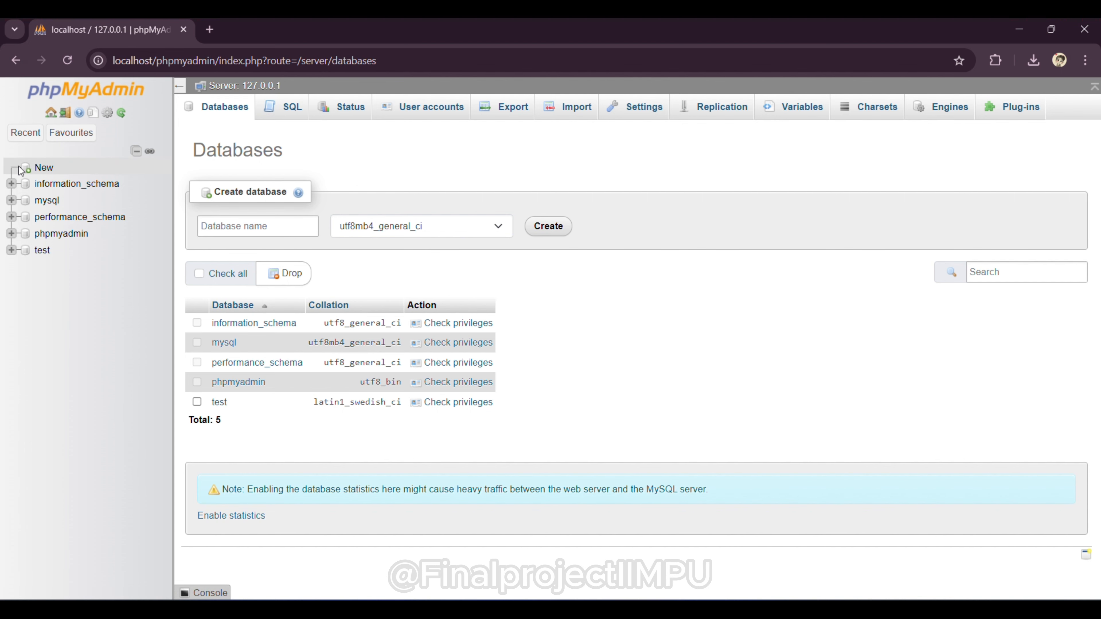
click(41, 170)
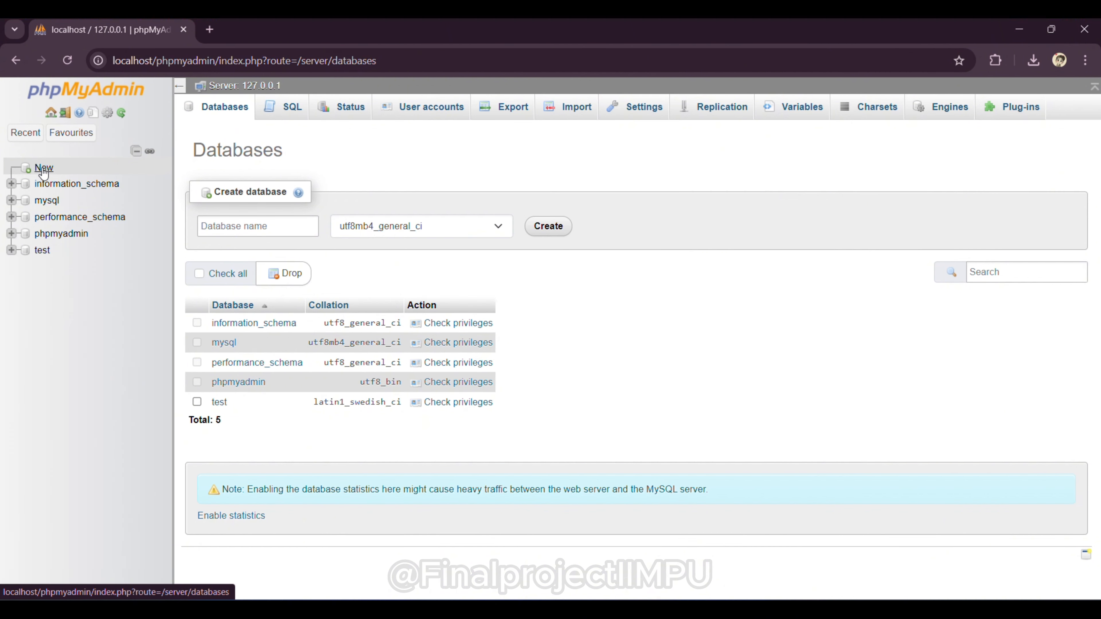
click(228, 226)
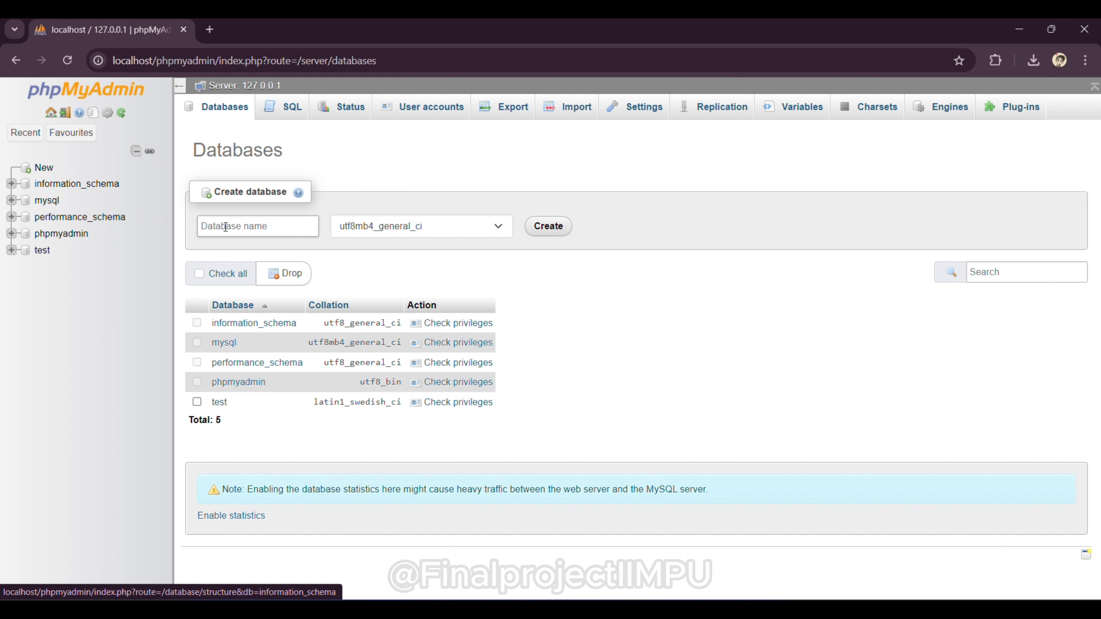
click(251, 228)
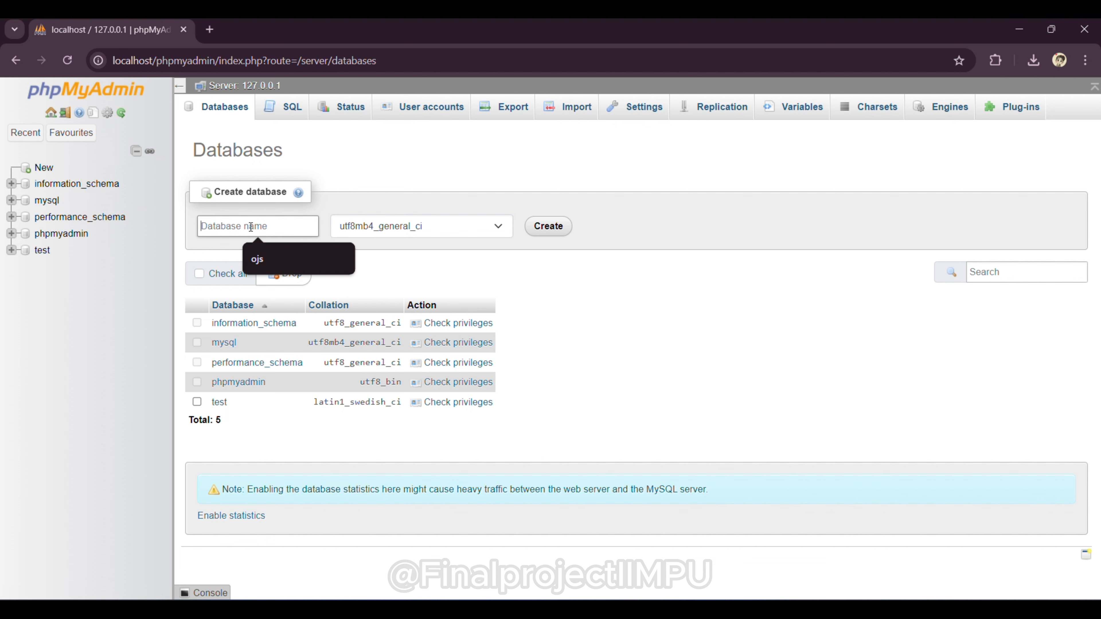
click(266, 257)
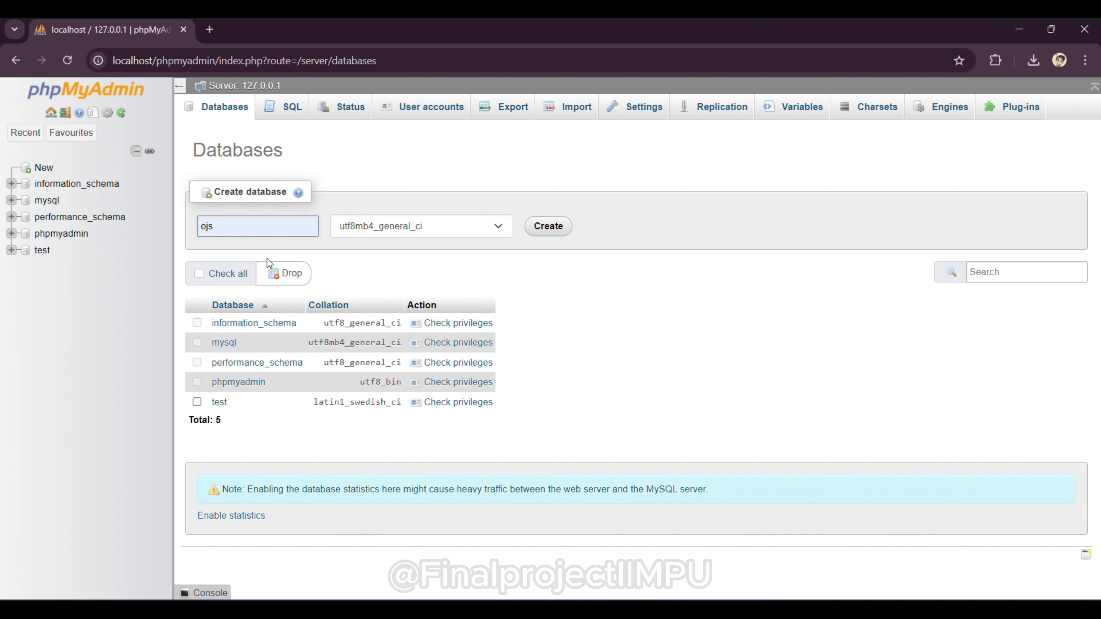
click(539, 235)
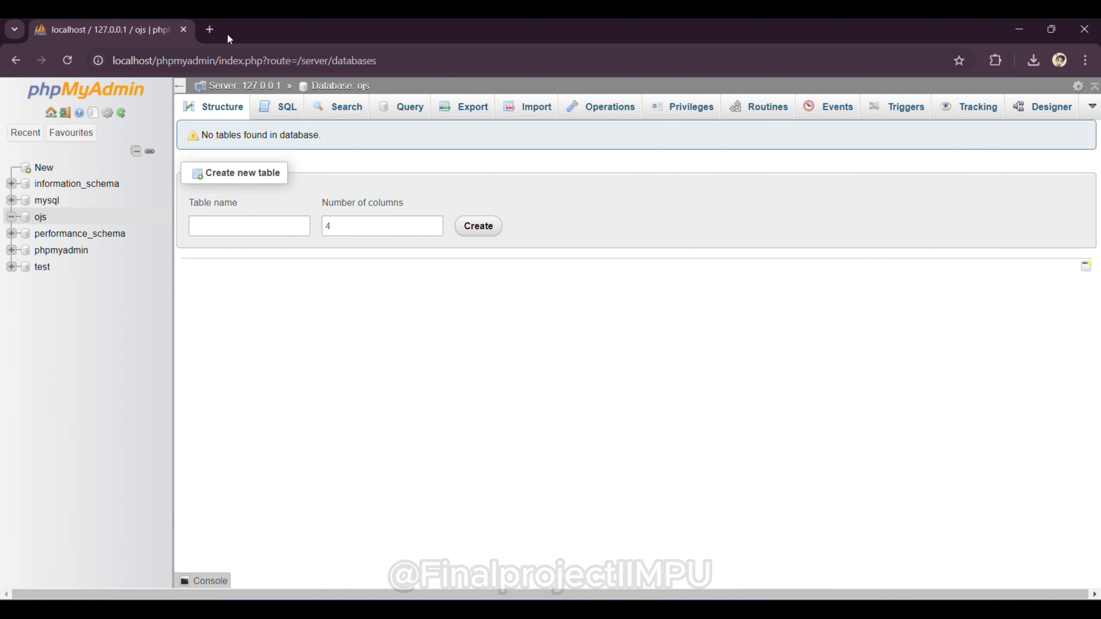
Step: Load localhost/ojs/ in a new Chrome tab to bring up the OJS installer
click(209, 29)
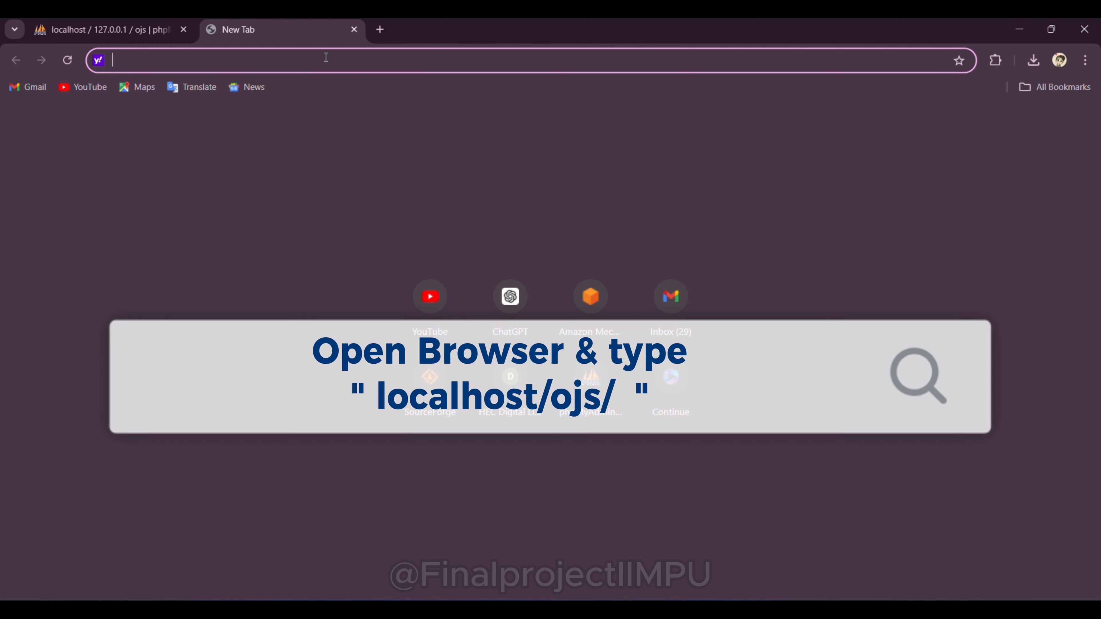
text(loc)
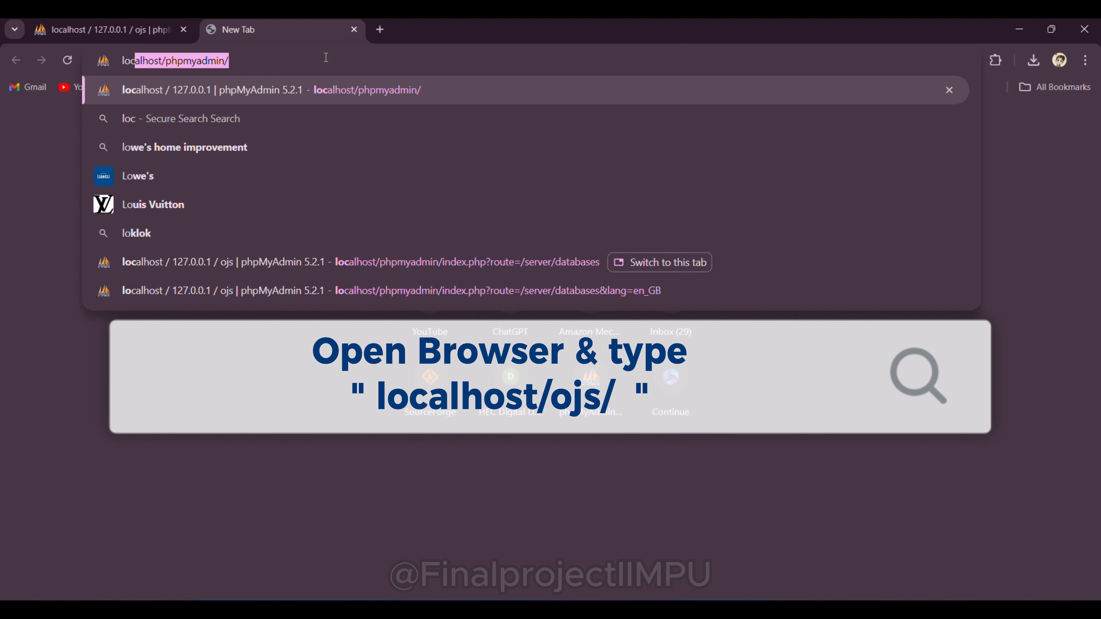
text(alh)
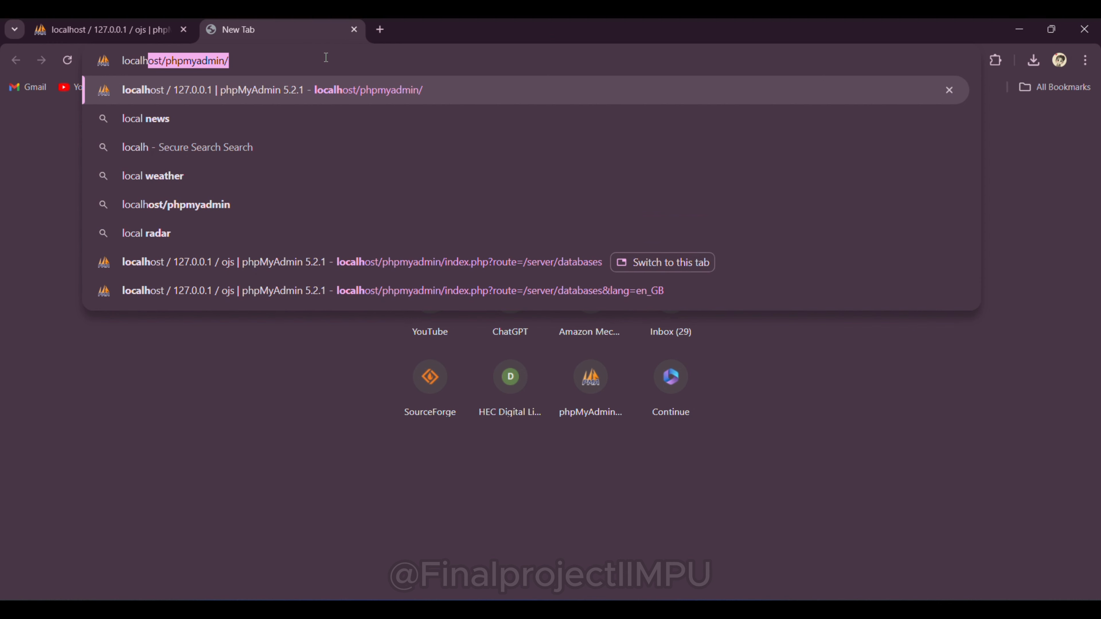
text(ost)
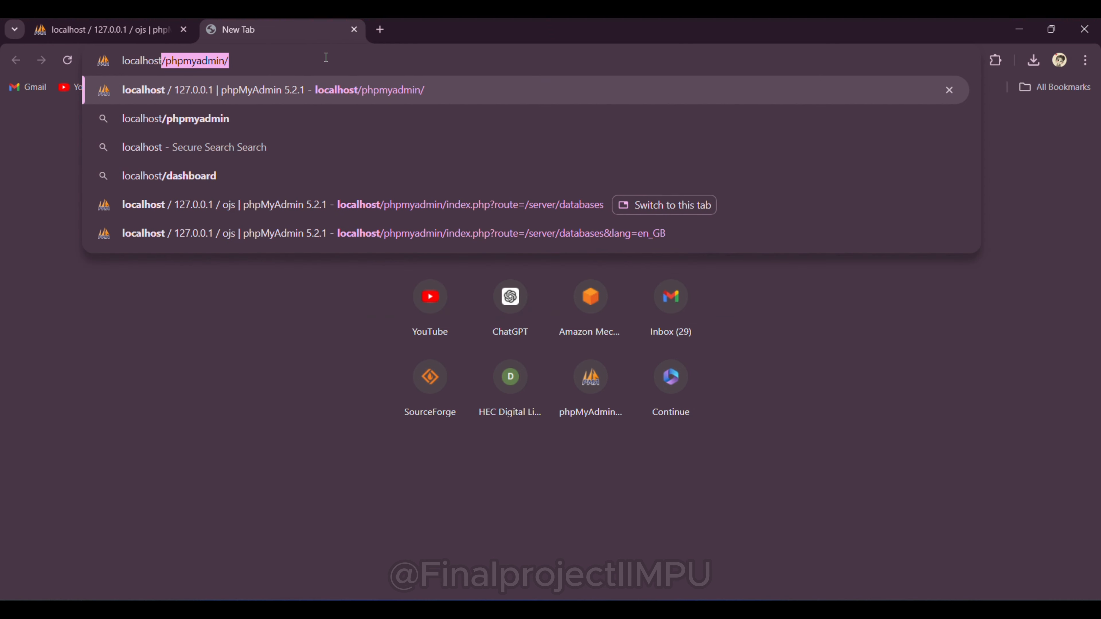
text(/)
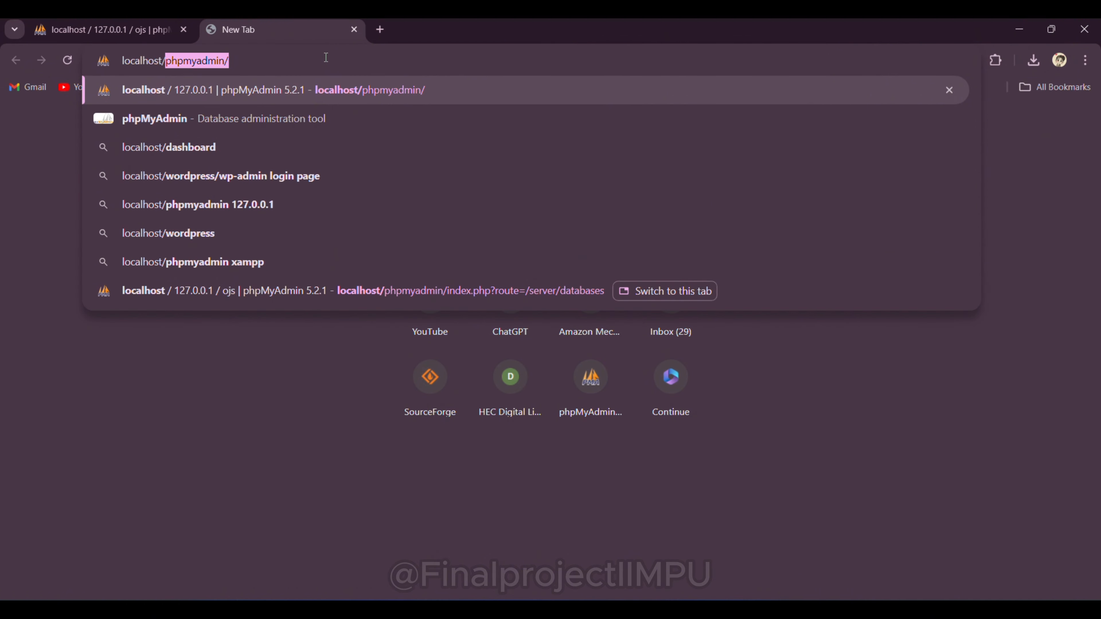
text(o)
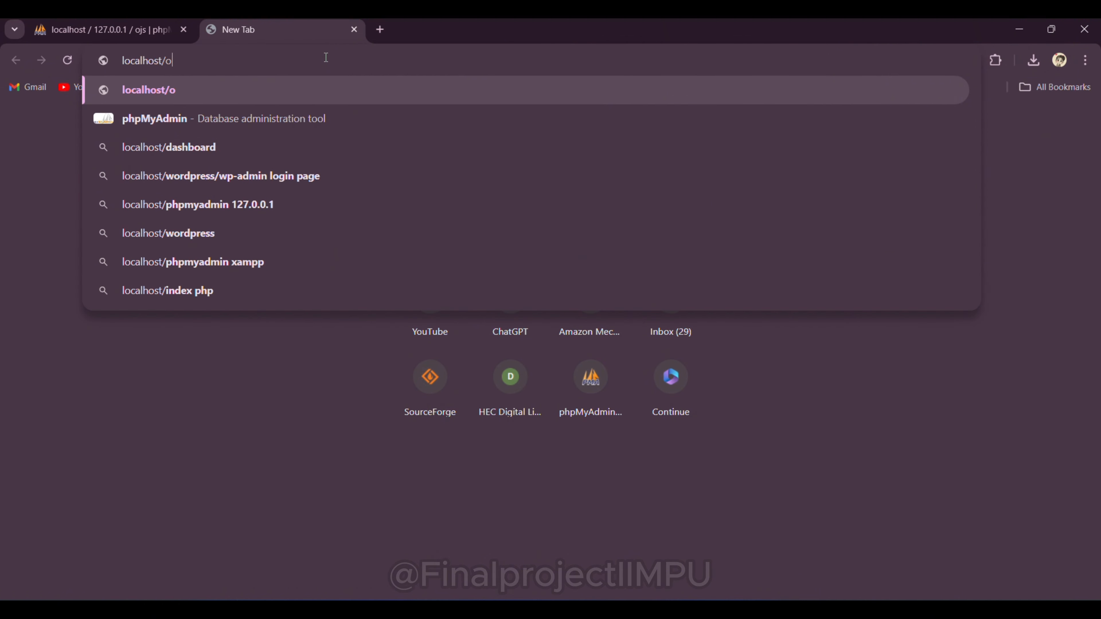
text(js)
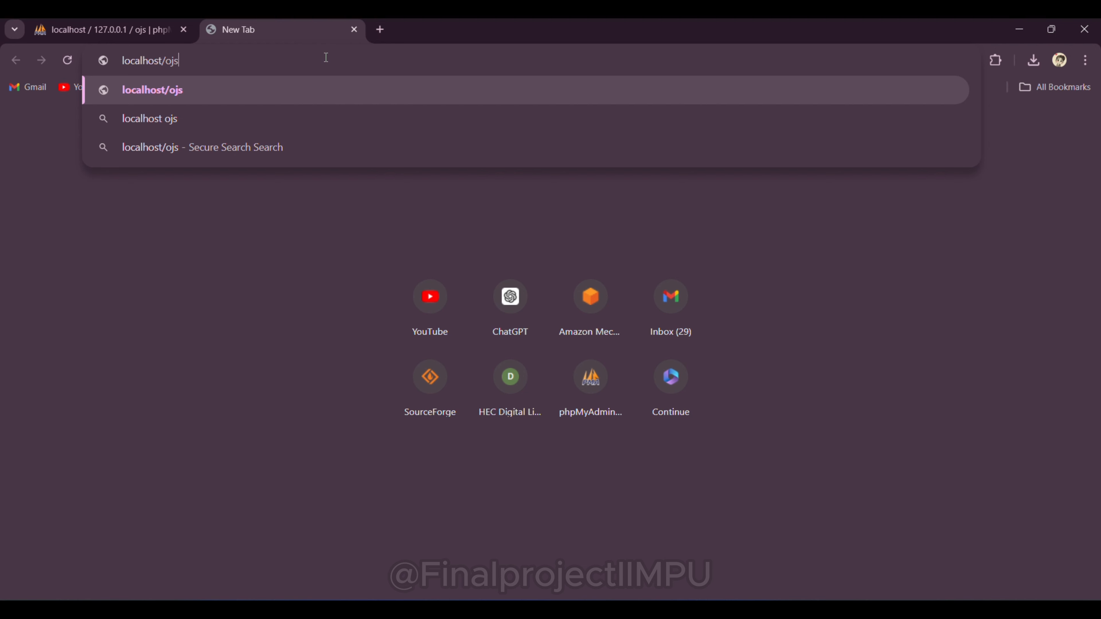
text(/)
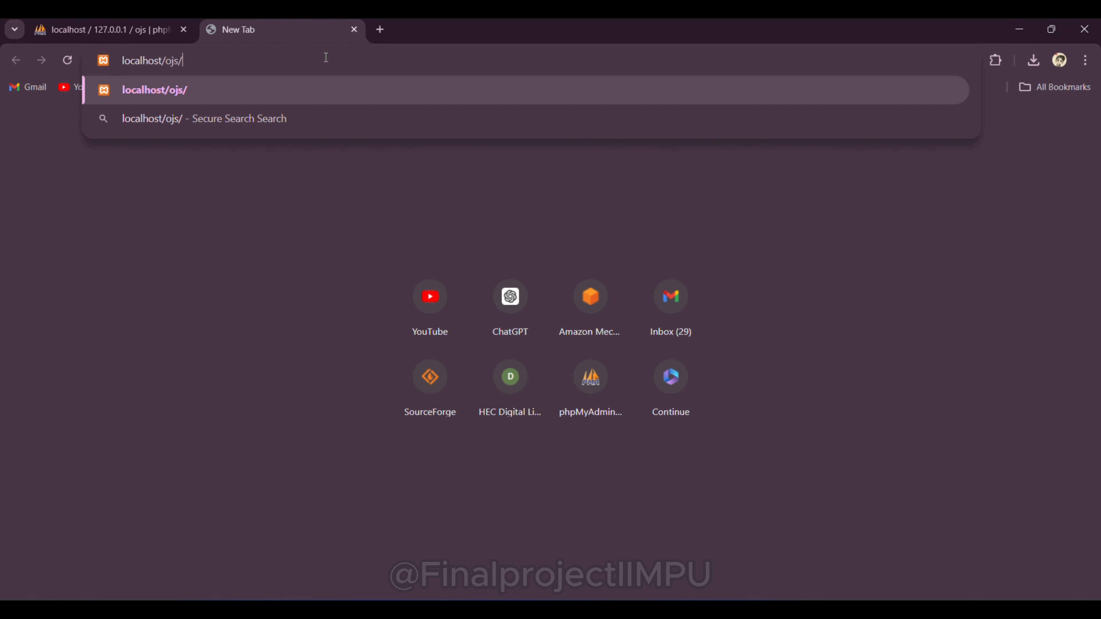
key(Return)
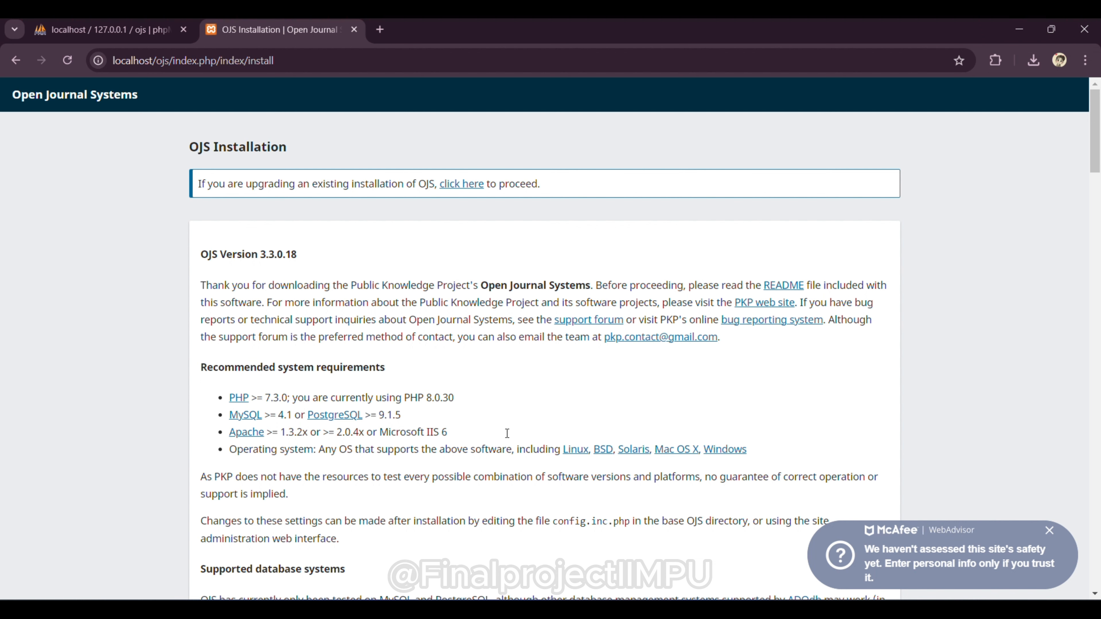
key(alt+Tab)
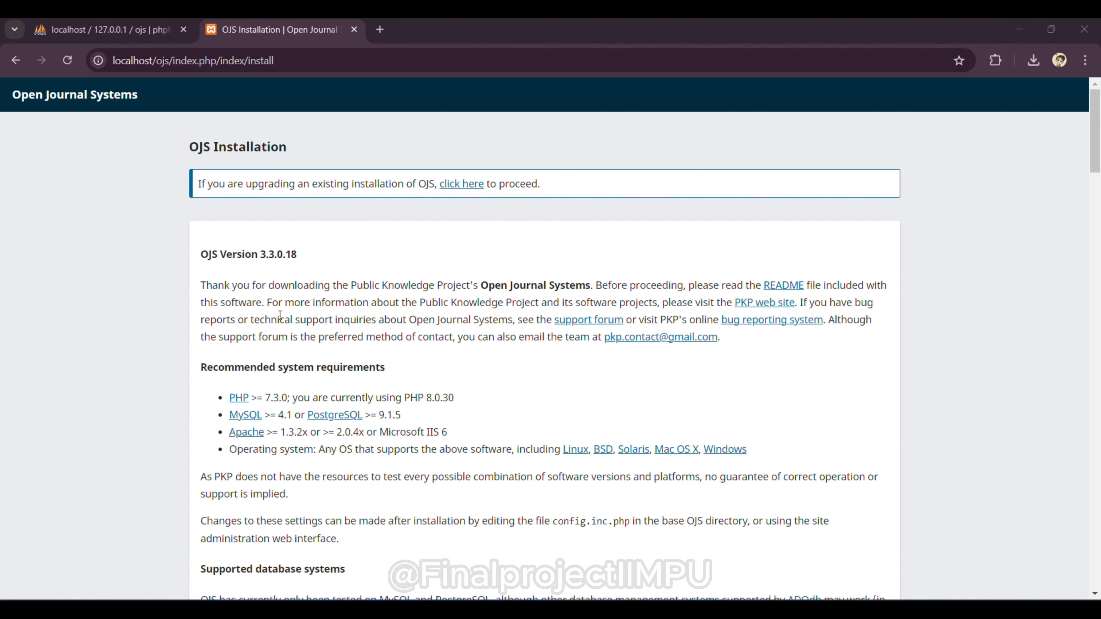
scroll(599, 404, down, 1)
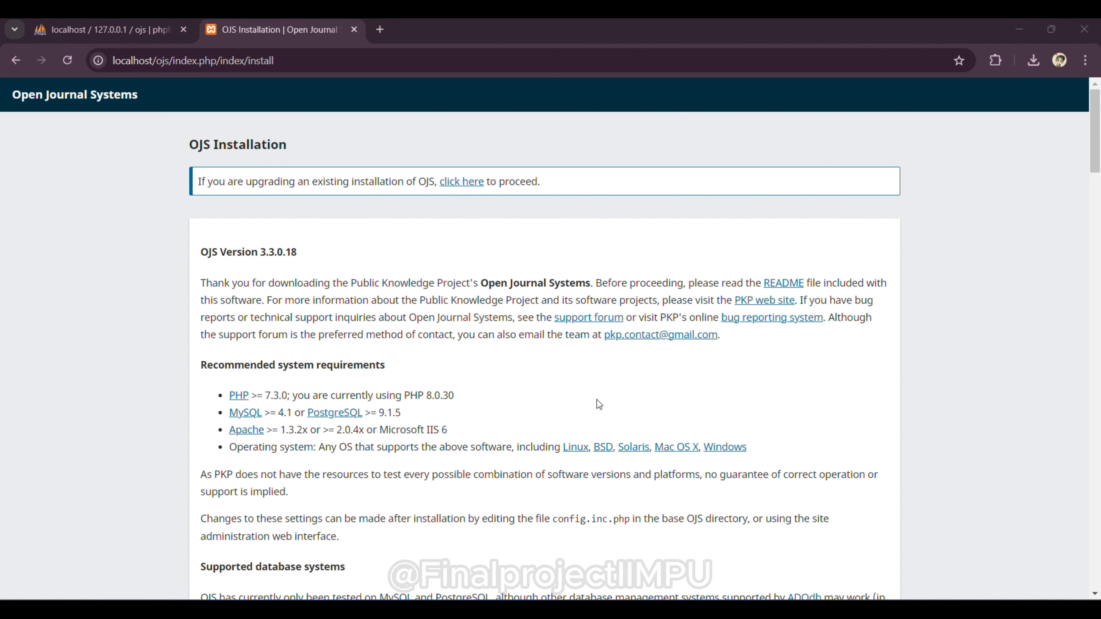
scroll(599, 404, down, 6)
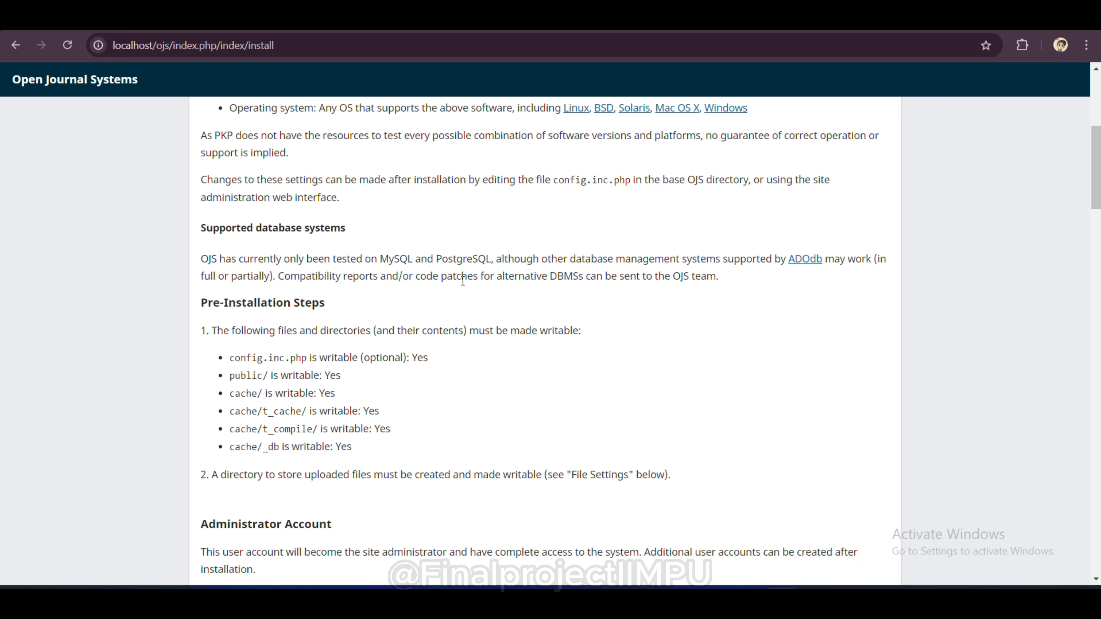
scroll(463, 280, down, 6)
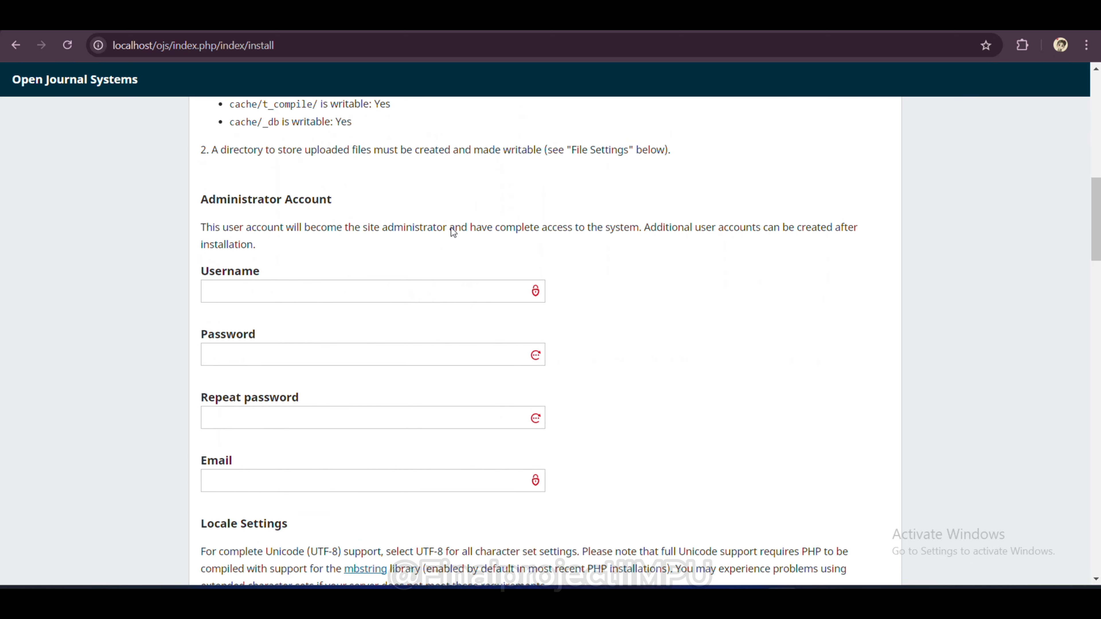
Step: Enter administrator username admin, the password and its repeat, and paste the contact e-mail
click(290, 292)
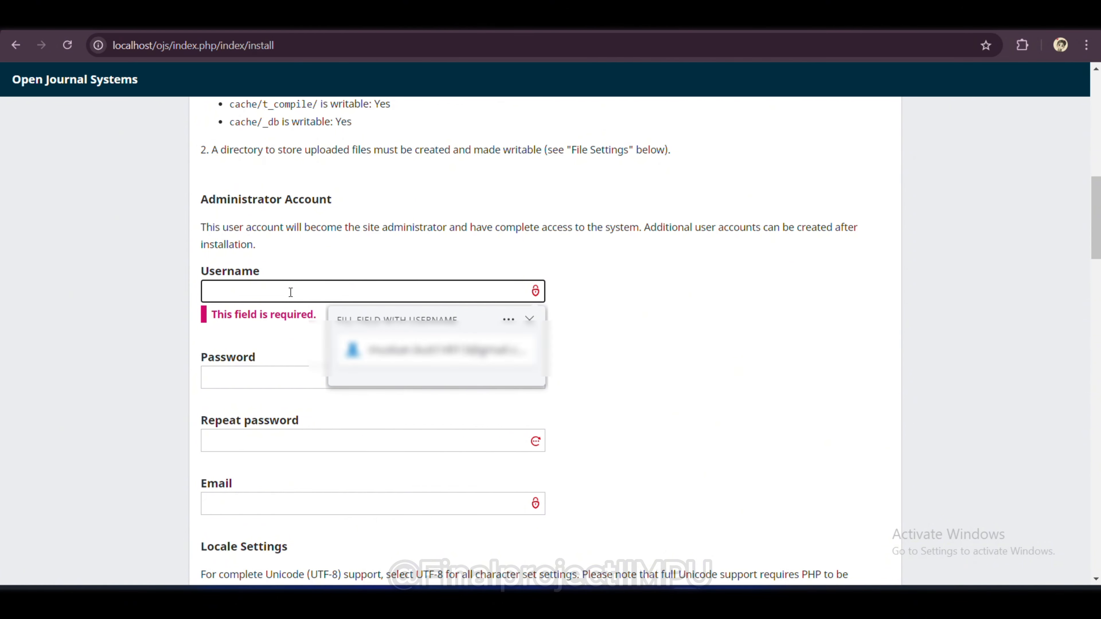
text(admin)
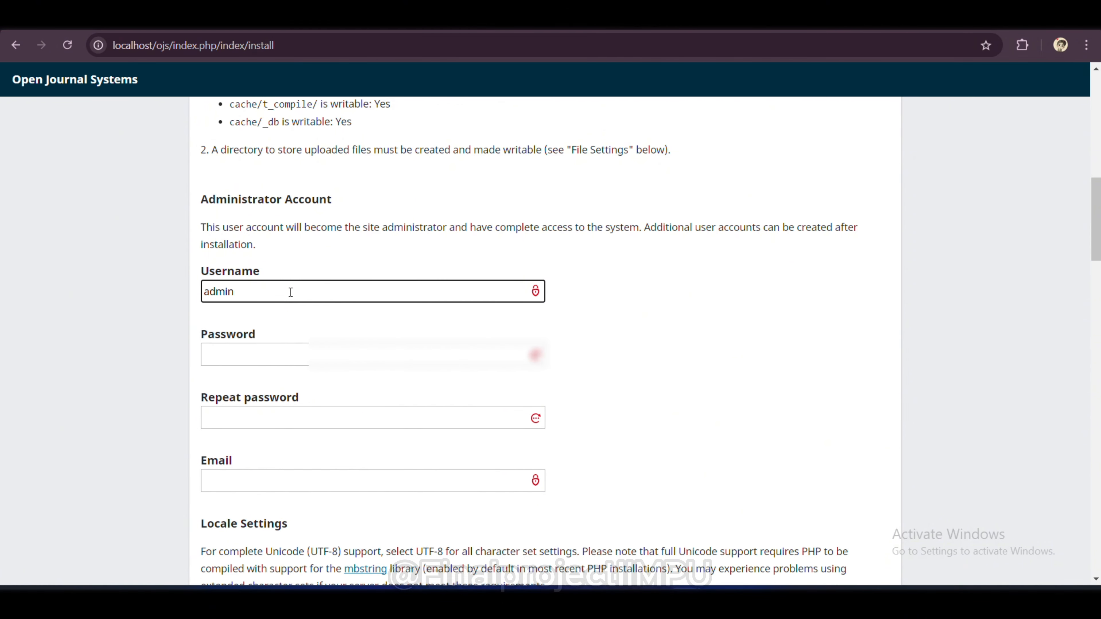
click(291, 354)
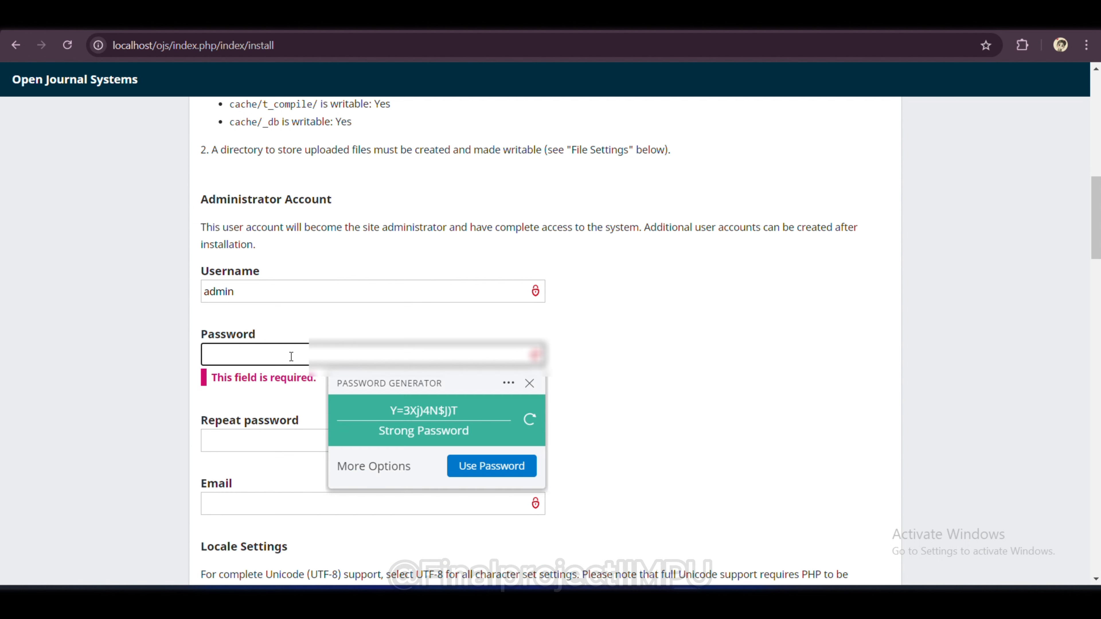
text(••••)
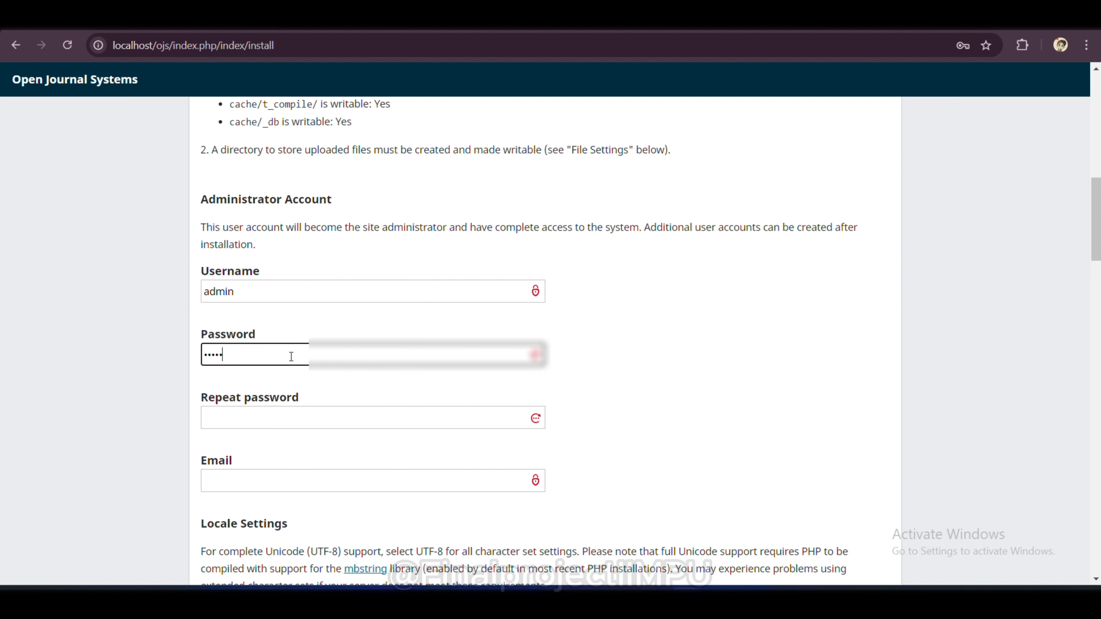
click(294, 418)
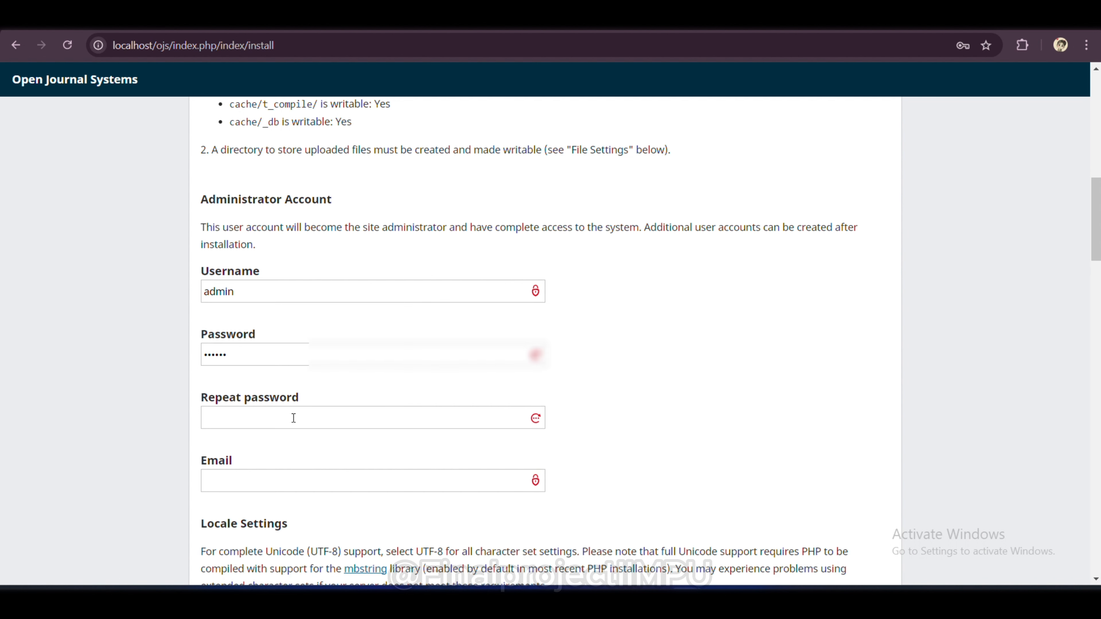
text(••••••)
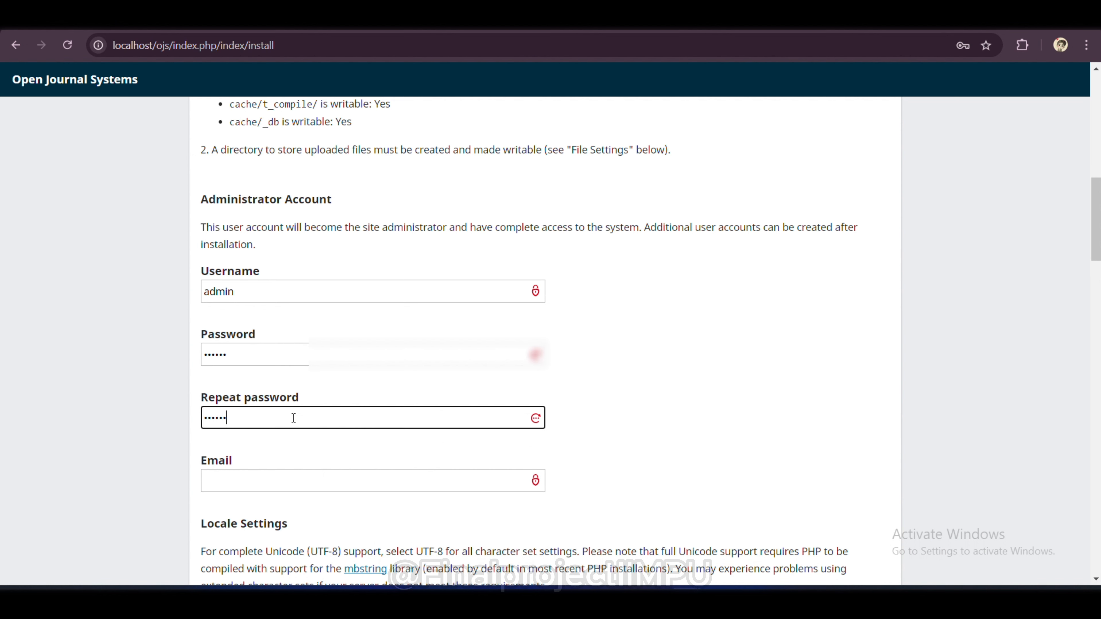
click(302, 484)
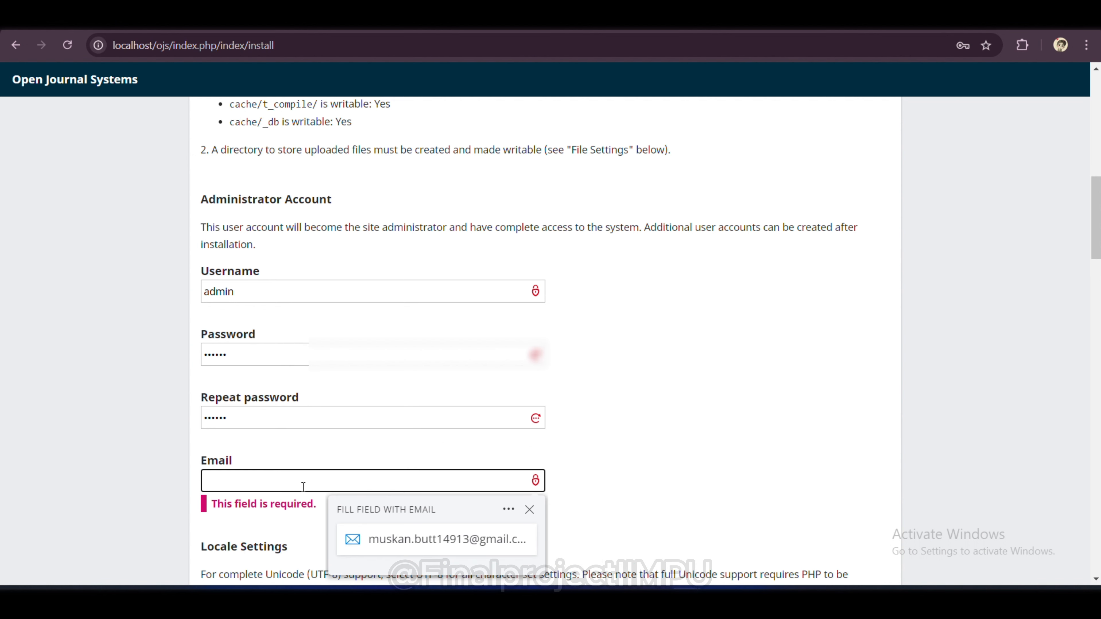
key(ctrl+v)
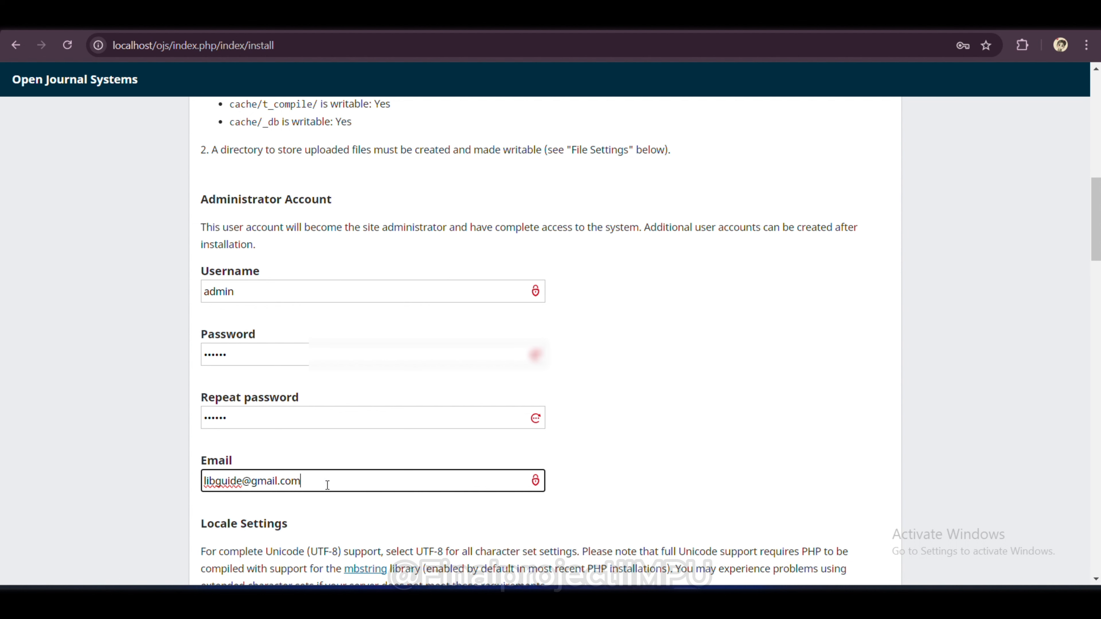
scroll(328, 485, down, 3)
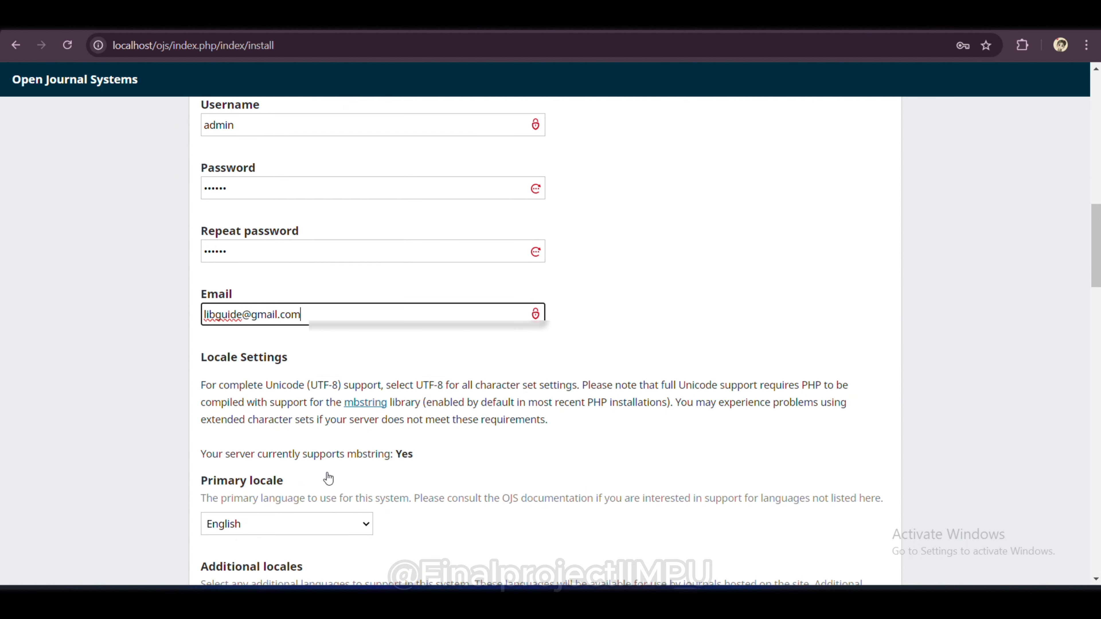
Step: Tick English and Hindi under Additional locales, leaving character sets at UTF-8
drag(308, 315, 194, 318)
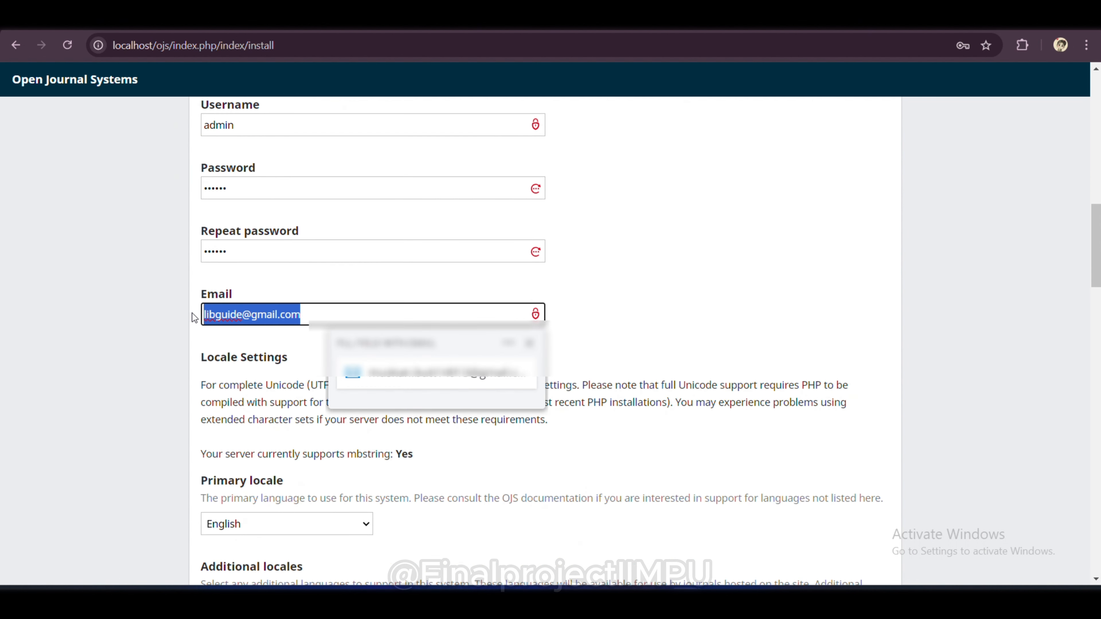
click(193, 317)
scroll(388, 445, down, 6)
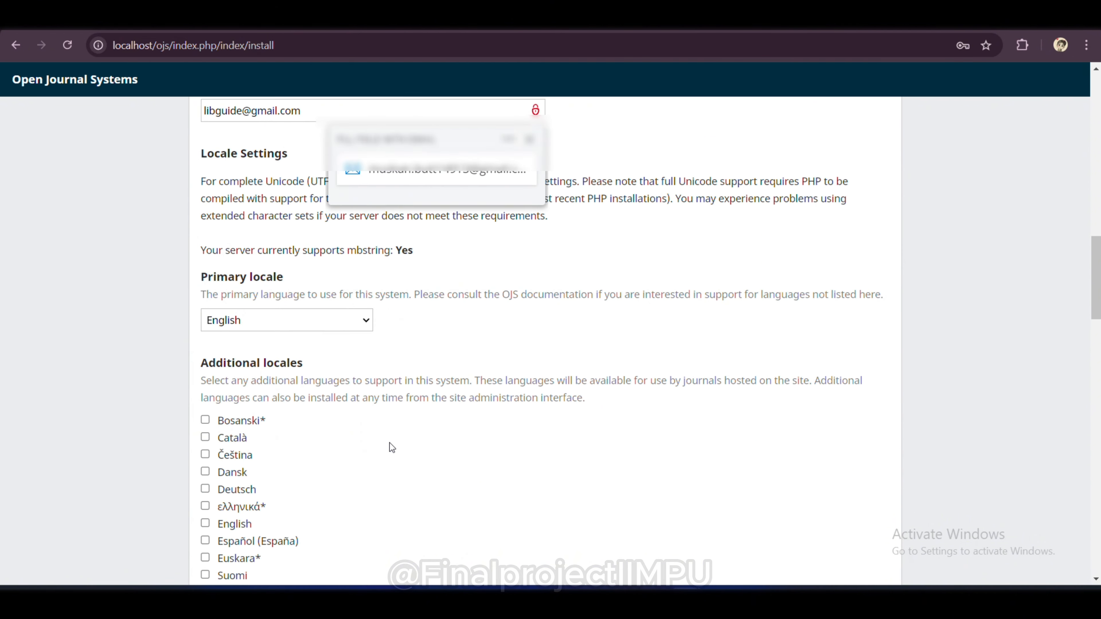
scroll(391, 449, down, 2)
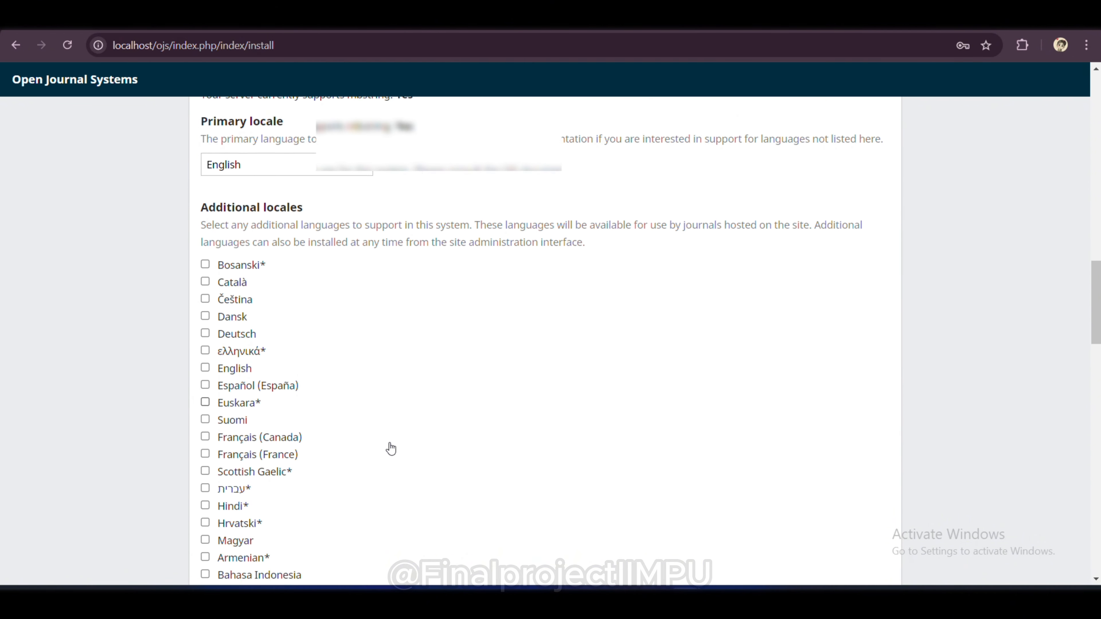
click(207, 309)
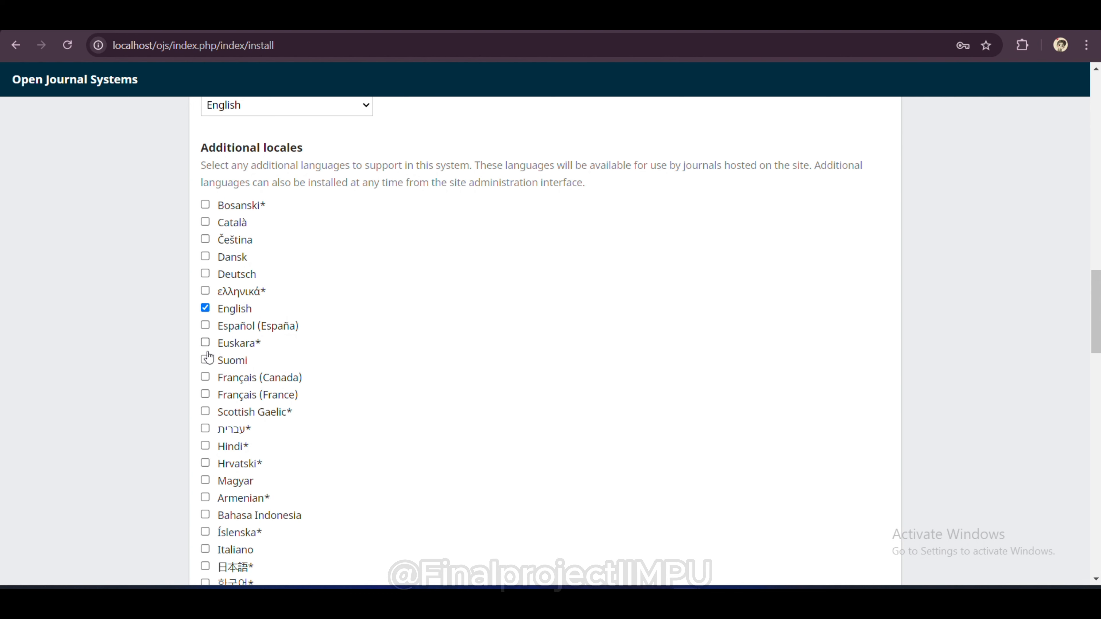
click(206, 447)
scroll(311, 431, down, 10)
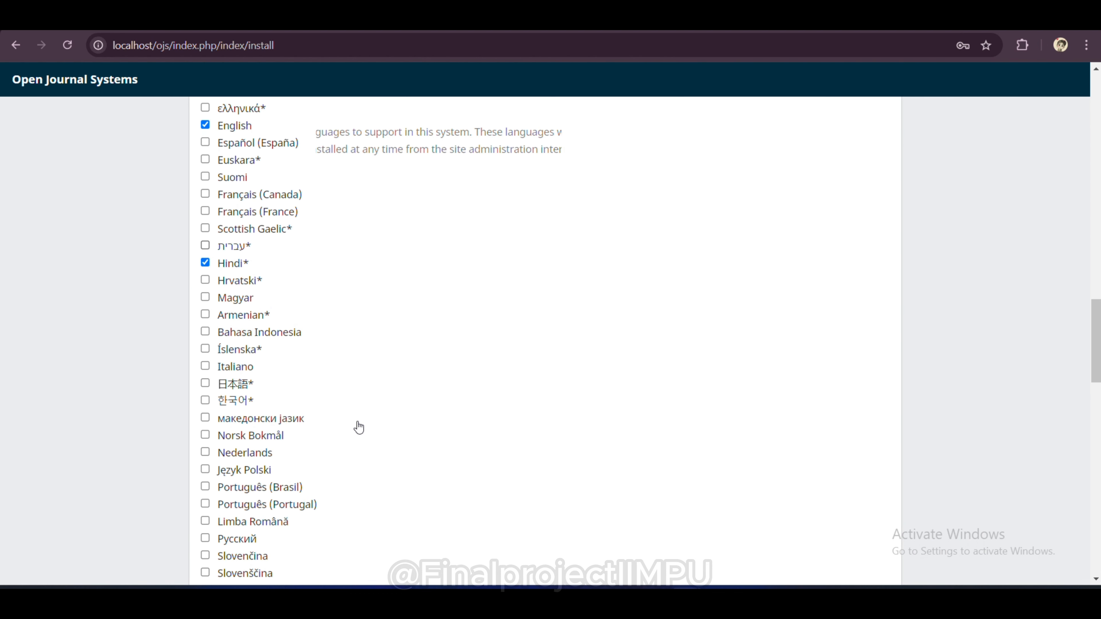
scroll(358, 427, down, 5)
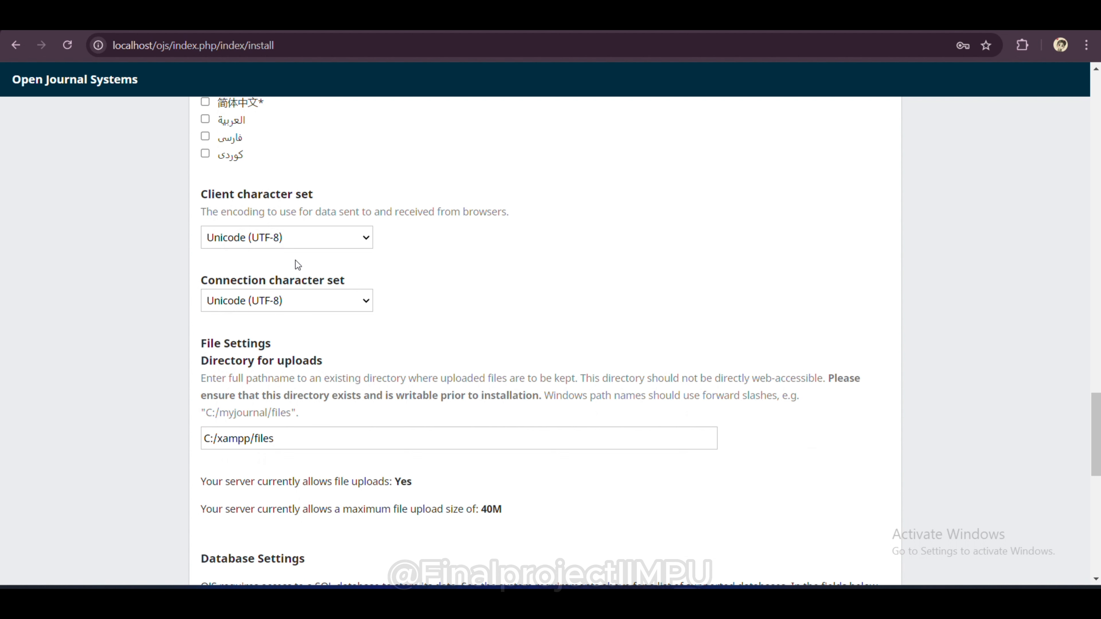
Step: Change the uploads directory path to C:/Journals
scroll(385, 358, down, 2)
click(290, 326)
drag(289, 326, 221, 326)
key(Caps_Lock)
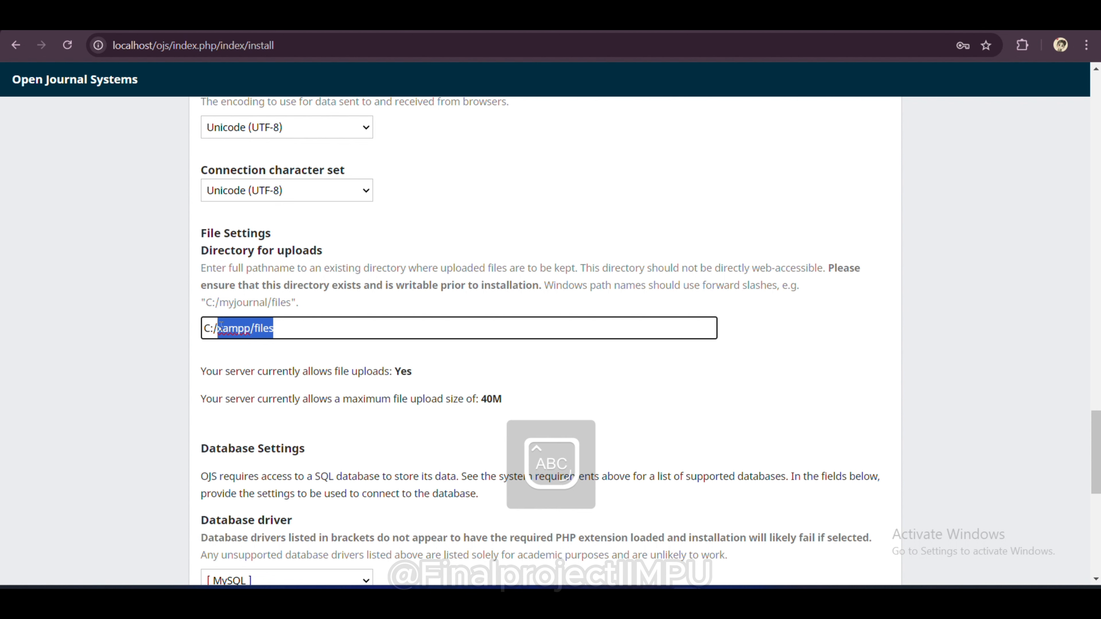
text(Journals)
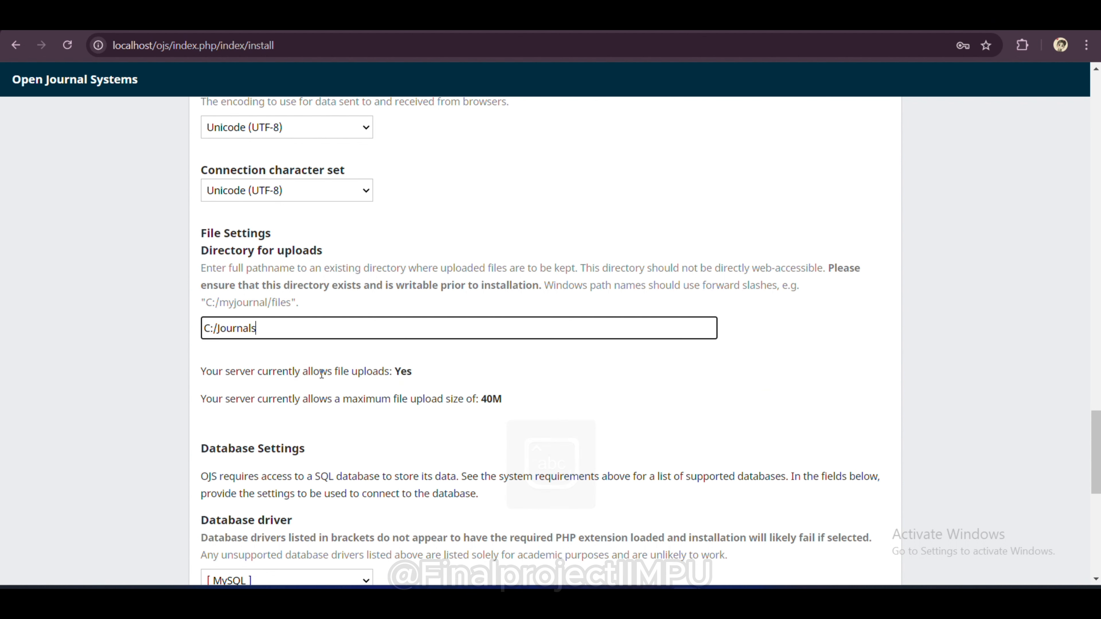
Step: Set database username root, database name ojs and repository identifier ojs.localhost
scroll(321, 373, down, 2)
scroll(321, 373, down, 6)
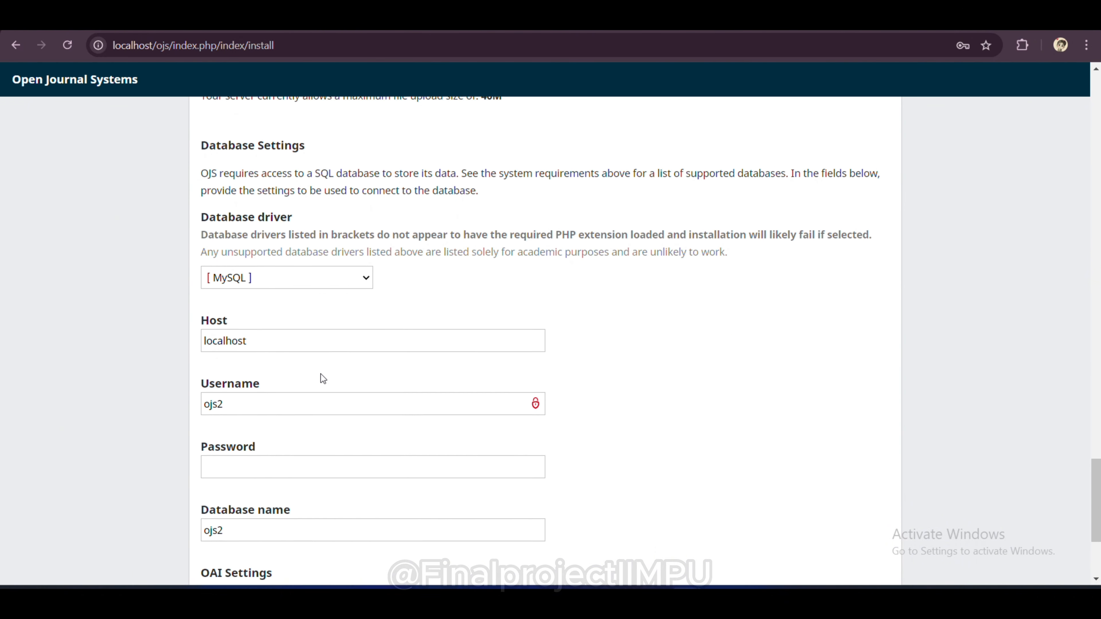
click(244, 334)
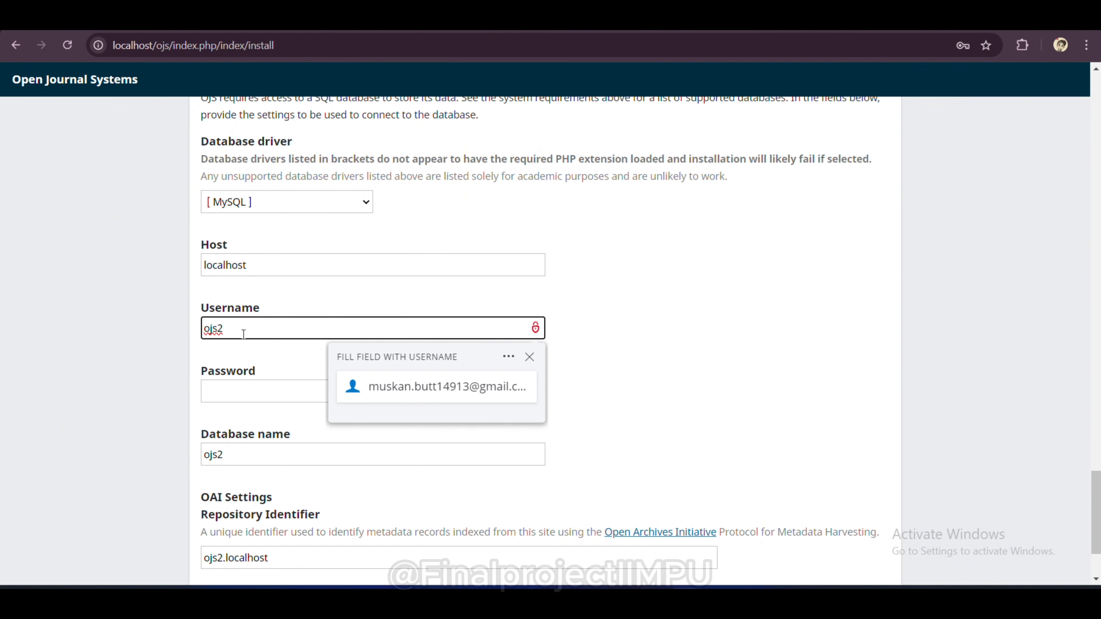
key(BackSpace)
key(BackSpace)
key(BackSpace)
key(BackSpace)
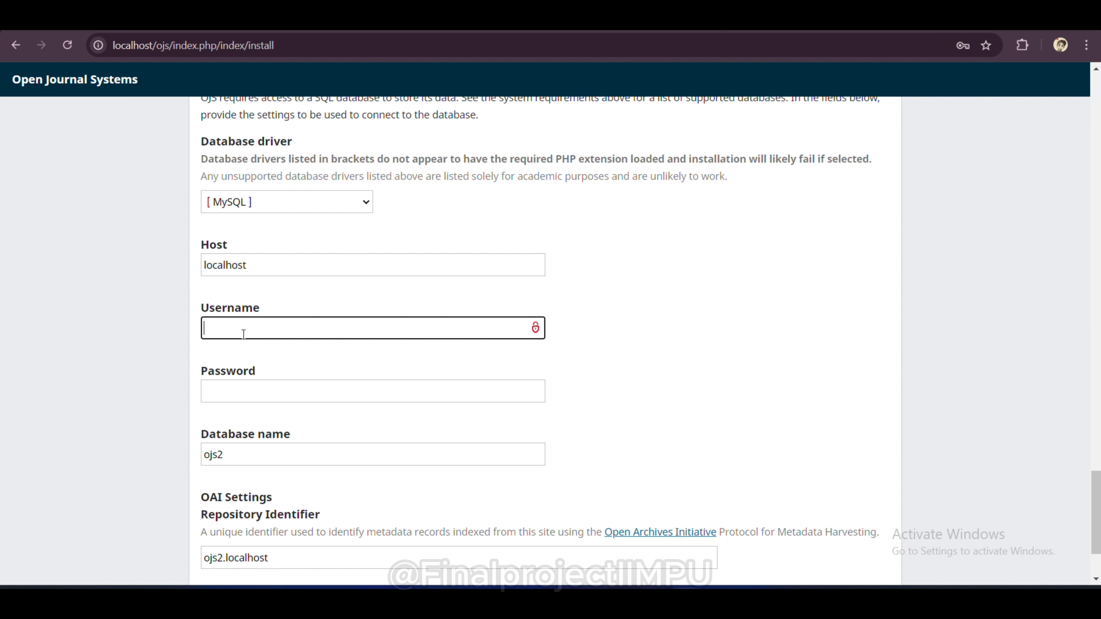
text(root)
click(253, 459)
key(BackSpace)
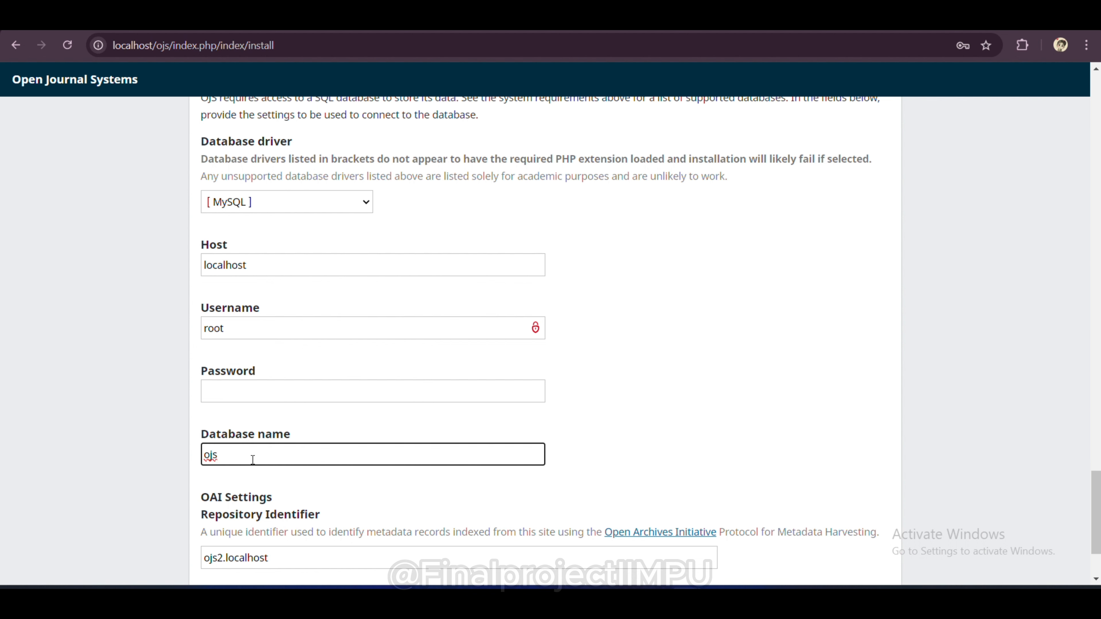
scroll(252, 457, down, 3)
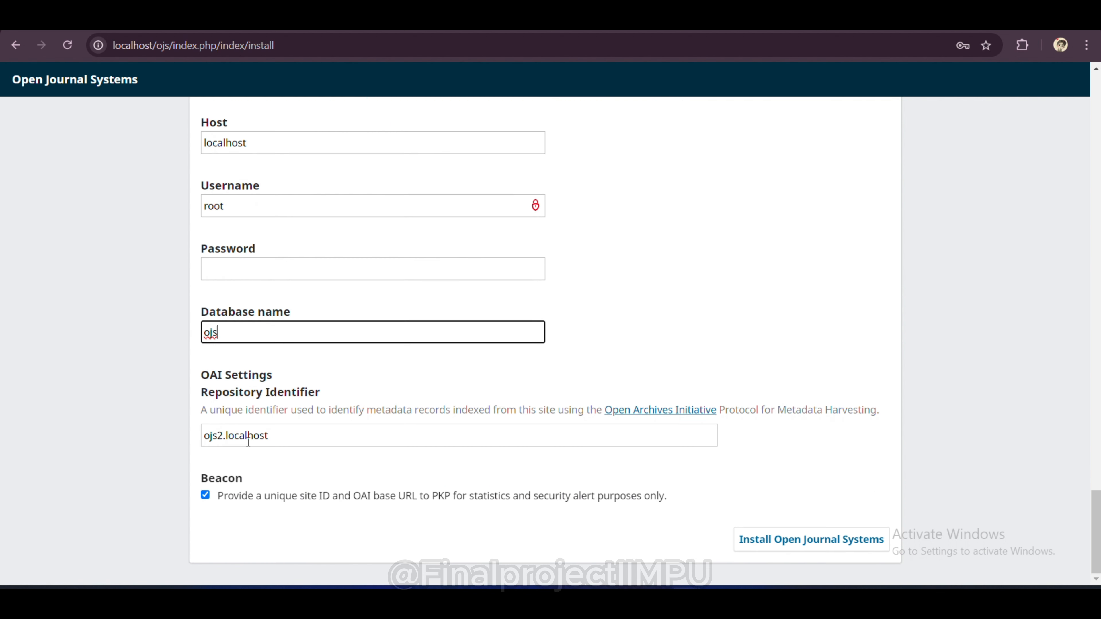
click(224, 440)
key(BackSpace)
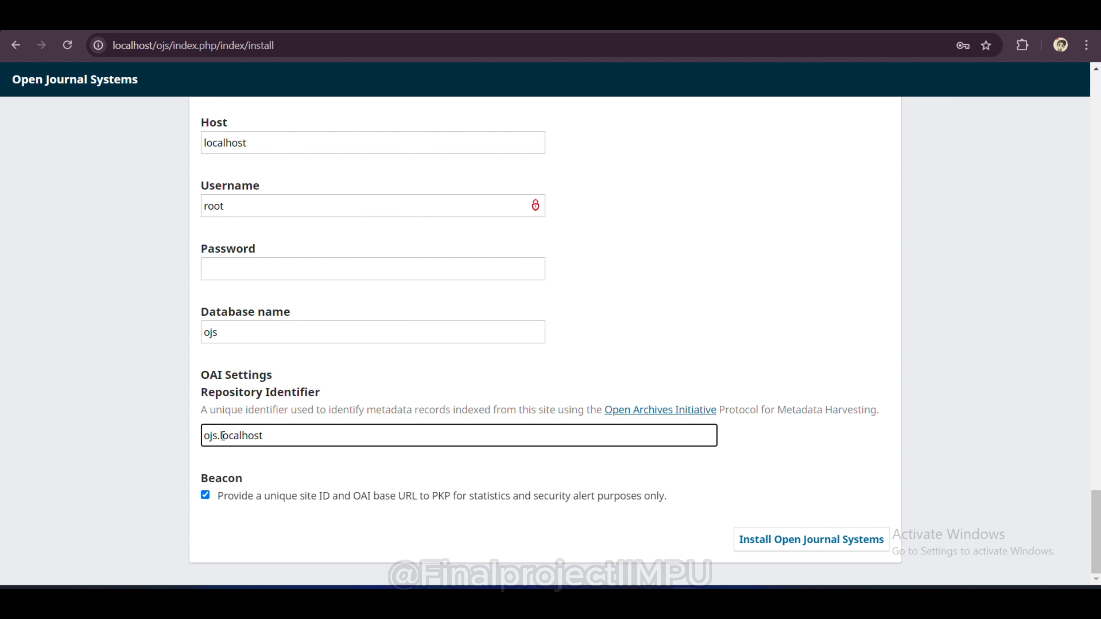
Step: Run the OJS installation, dismissing Chrome's breach warning and declining to save the password
click(834, 539)
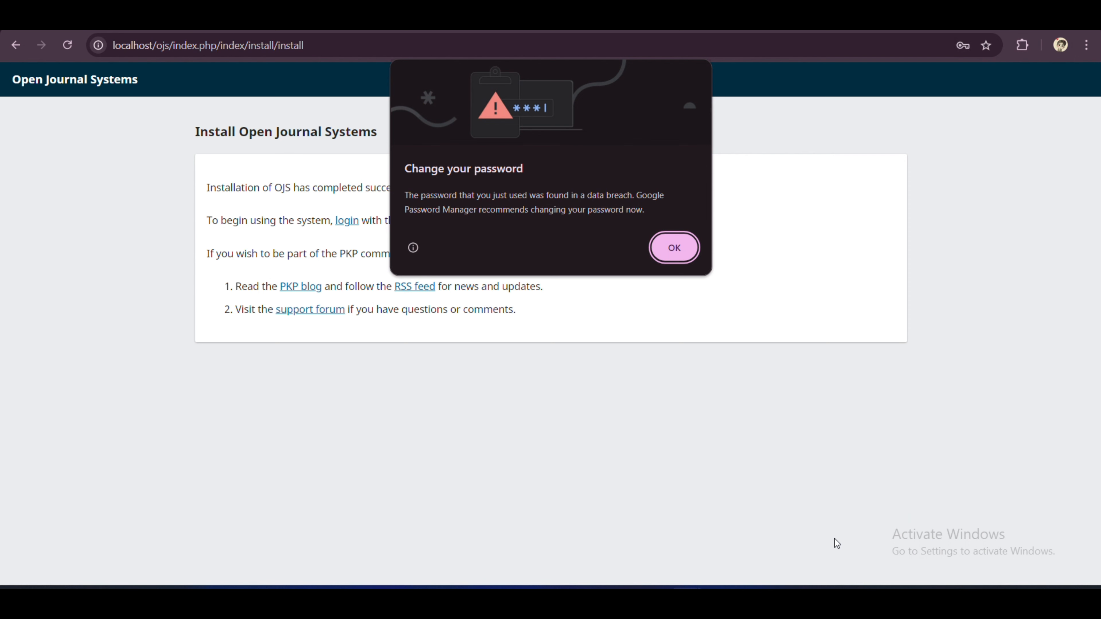
click(674, 243)
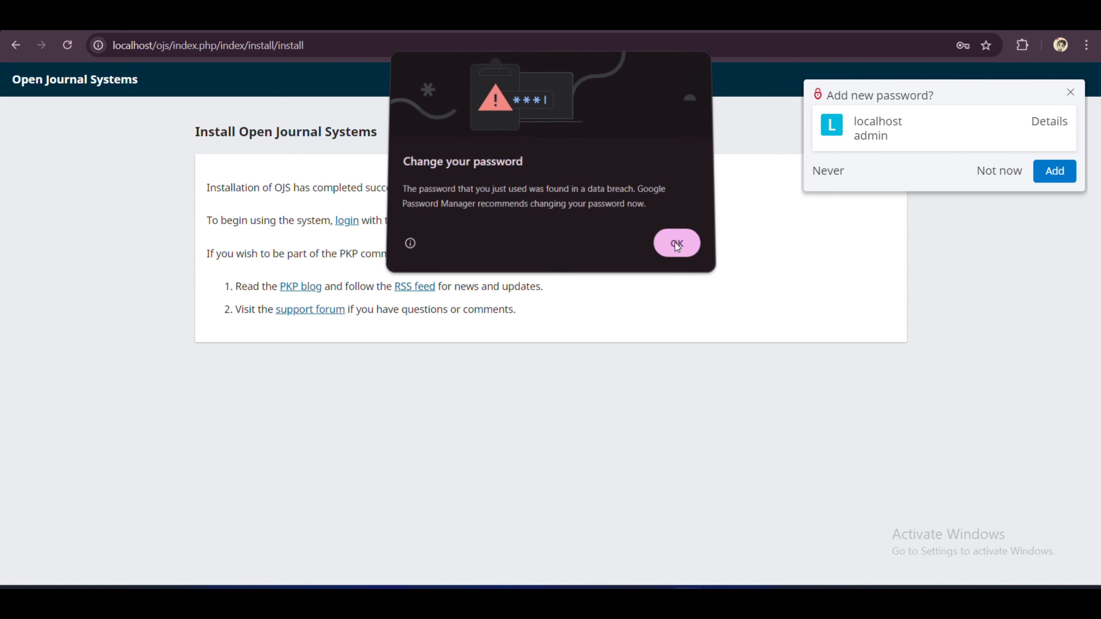
click(961, 260)
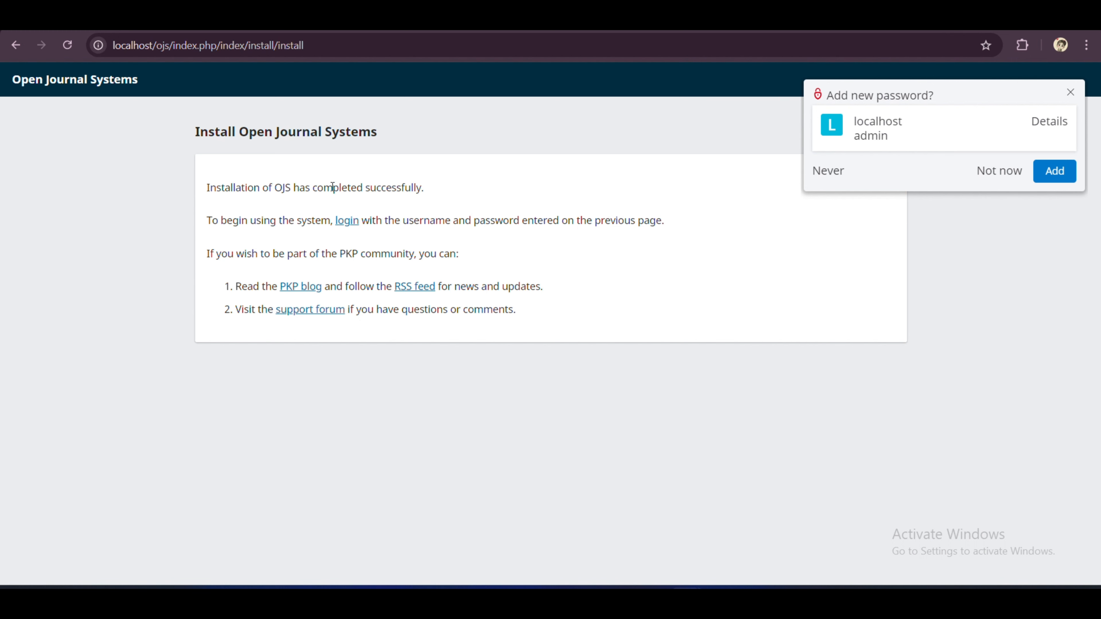
drag(206, 188, 430, 185)
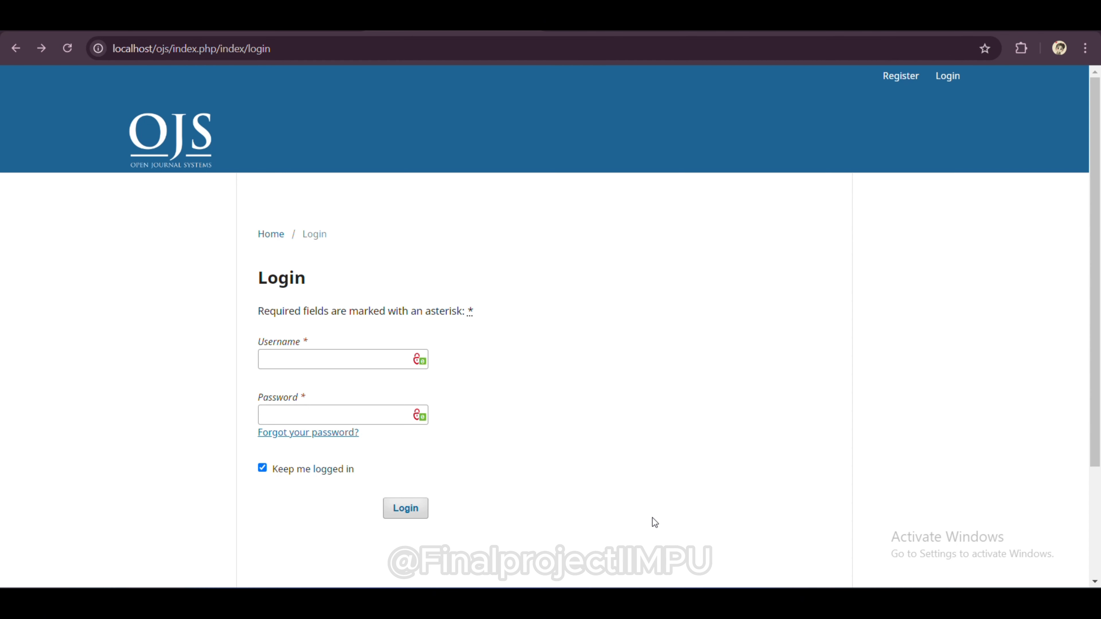
Step: Log in with the admin username and the administrator password
click(290, 357)
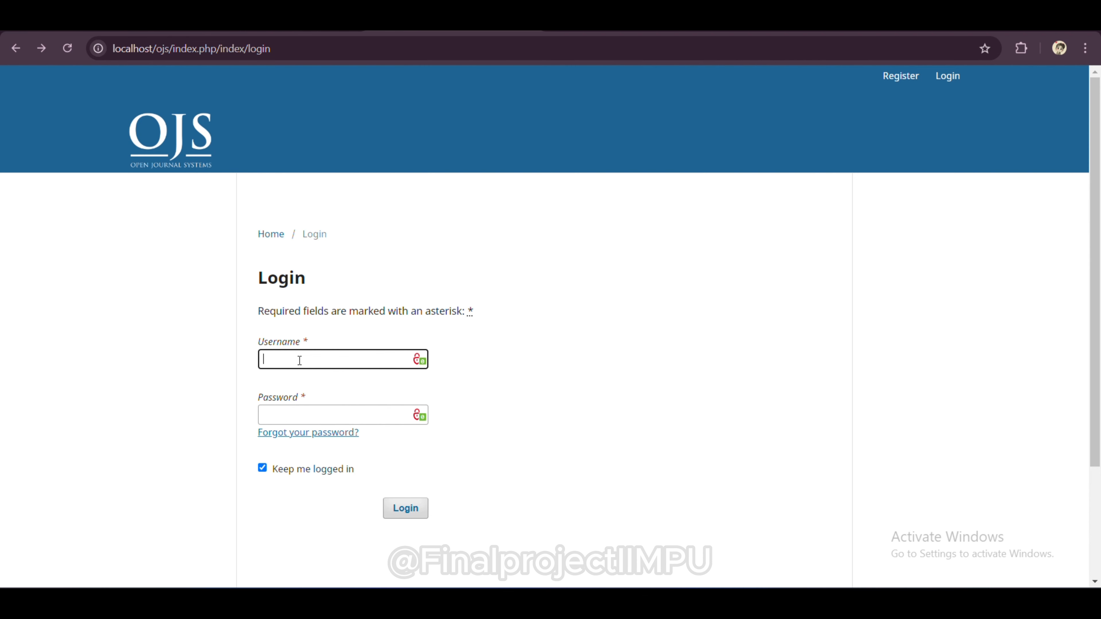
text(adni)
text(min)
click(307, 414)
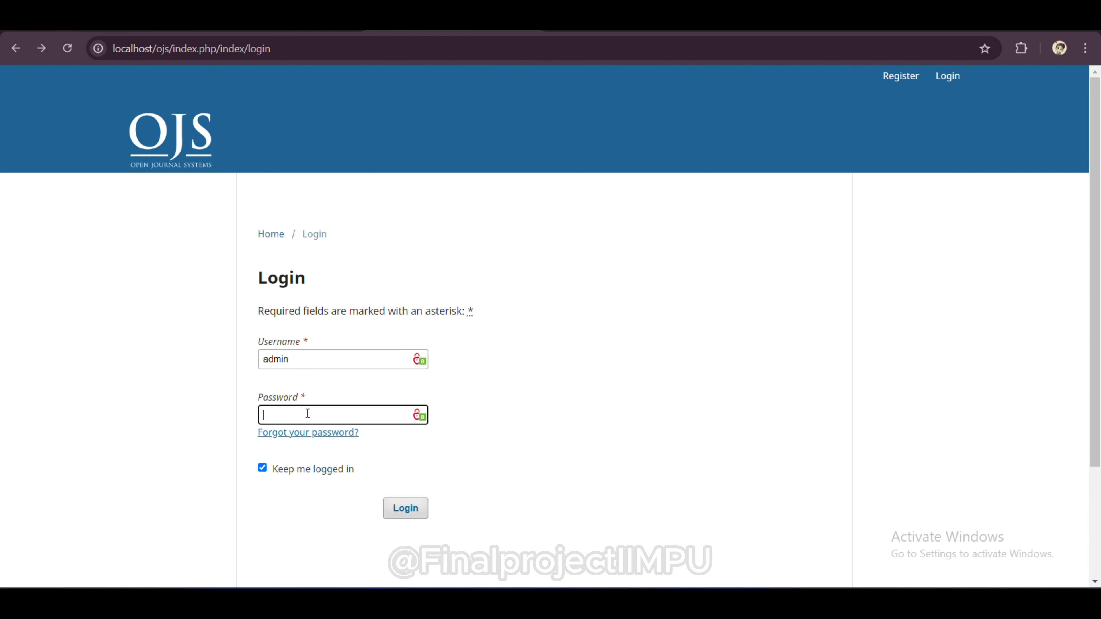
text(••••••)
click(403, 511)
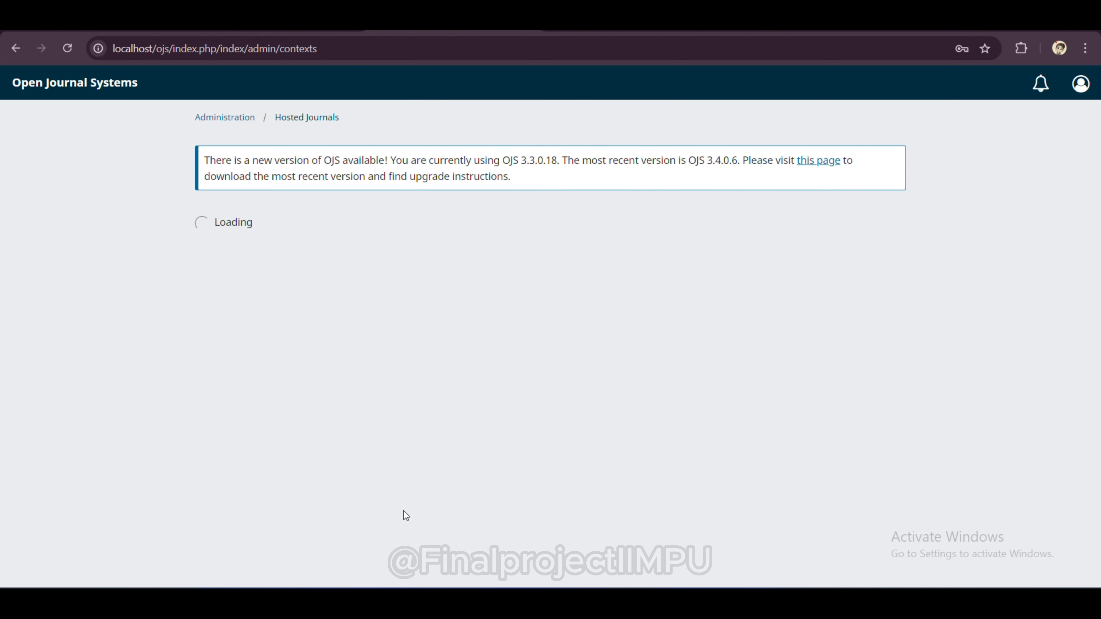
Step: Open Create Journal from Hosted Journals and place the cursor in the Journal title field
click(1005, 170)
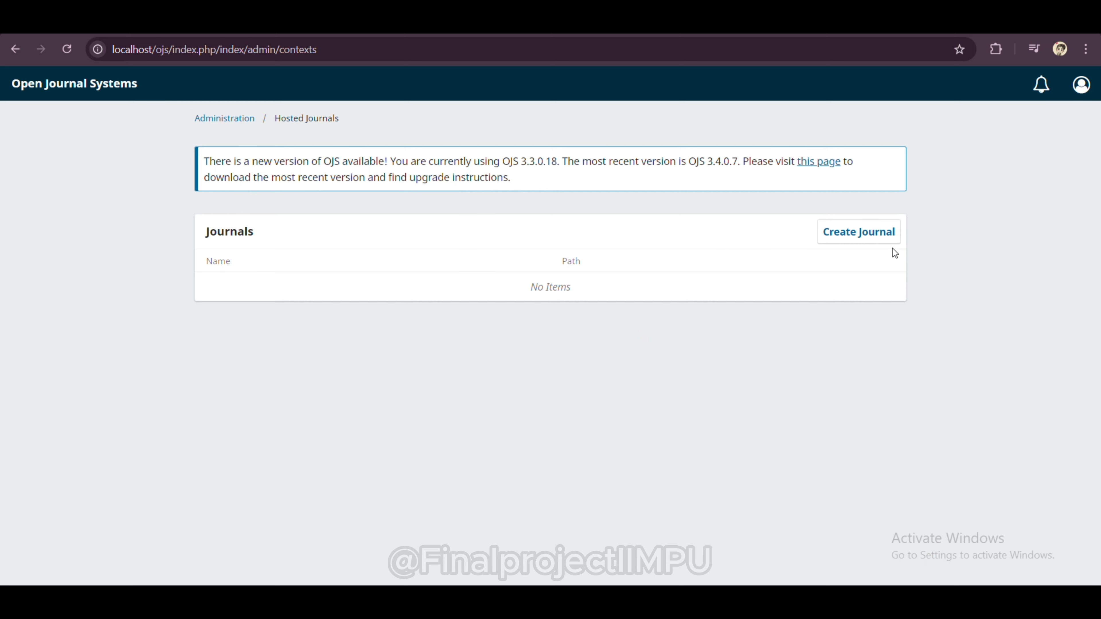
click(885, 237)
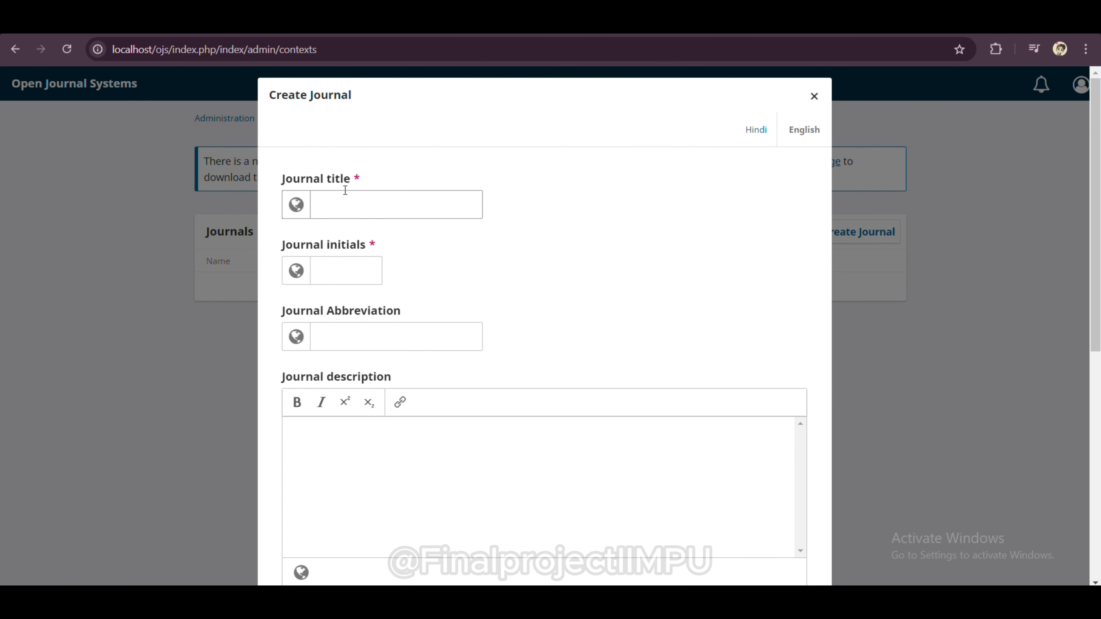
click(340, 207)
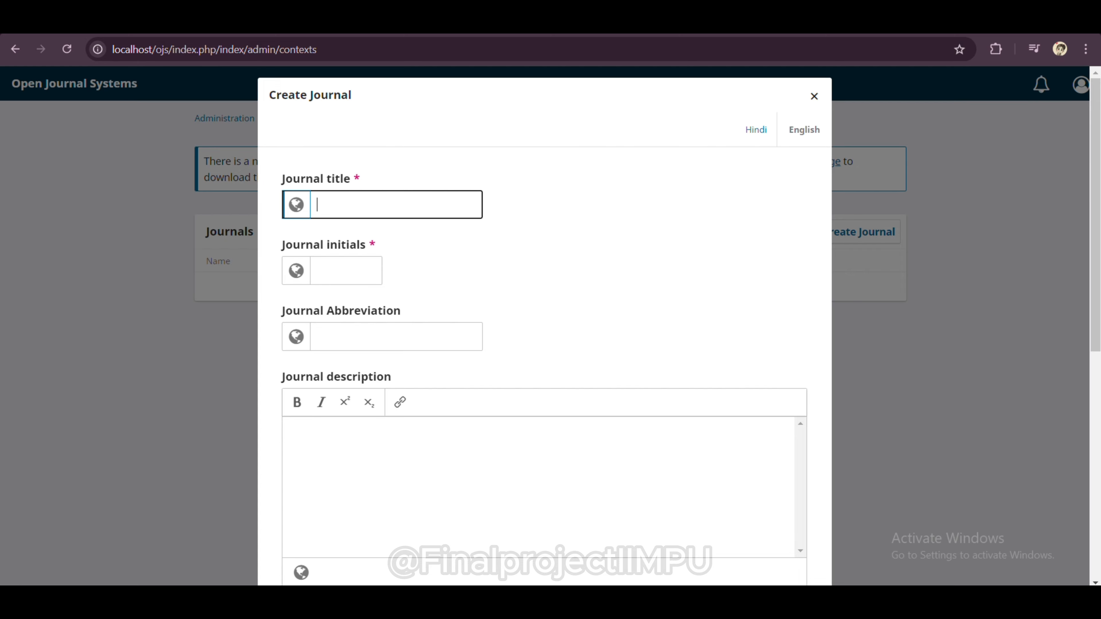
Step: Copy the title 'College and Research Libraries' from Resurchify's Important Metrics section
key(ctrl+Tab)
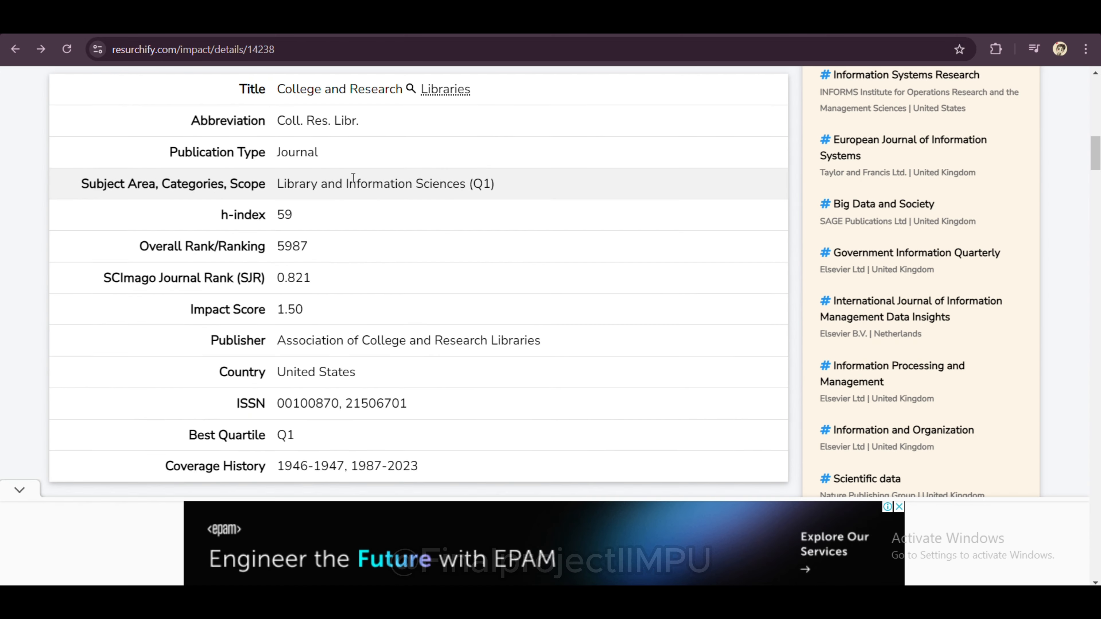
scroll(352, 177, up, 10)
scroll(352, 177, up, 5)
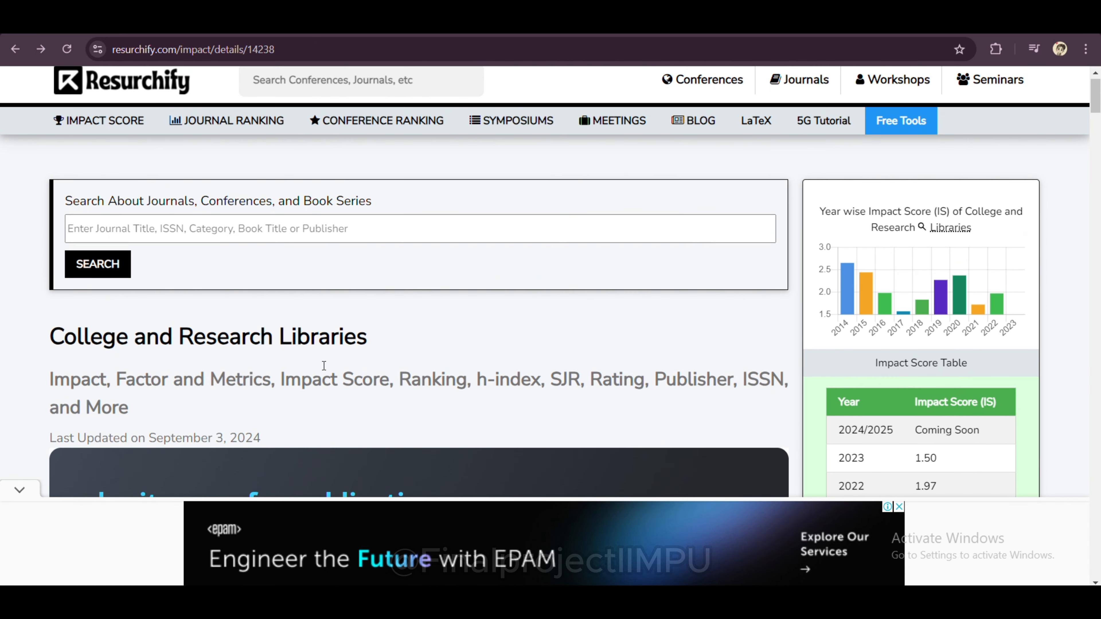
scroll(295, 351, down, 15)
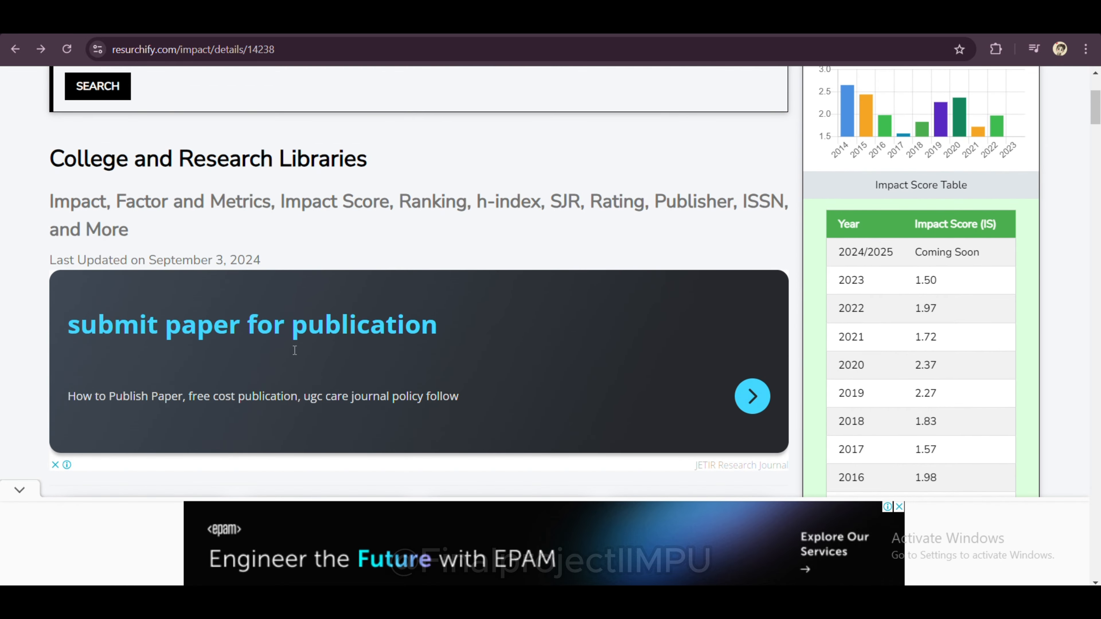
scroll(293, 351, down, 2)
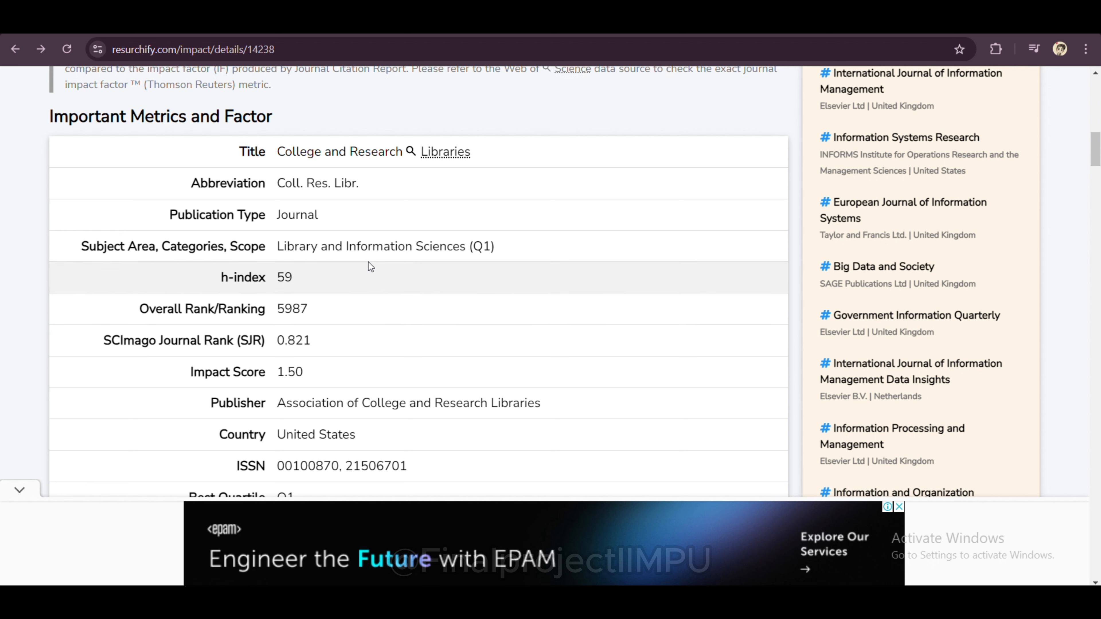
drag(278, 152, 482, 146)
key(ctrl+c)
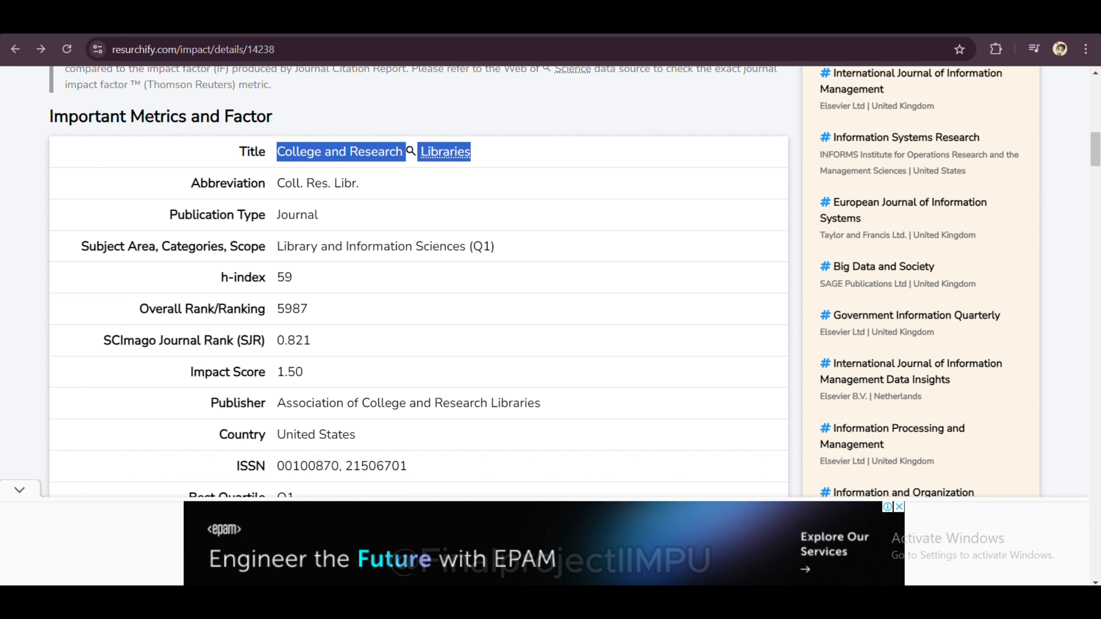
click(310, 19)
Step: Paste 'College and Research Libraries' as the journal title and enter the journal initials
key(ctrl+v)
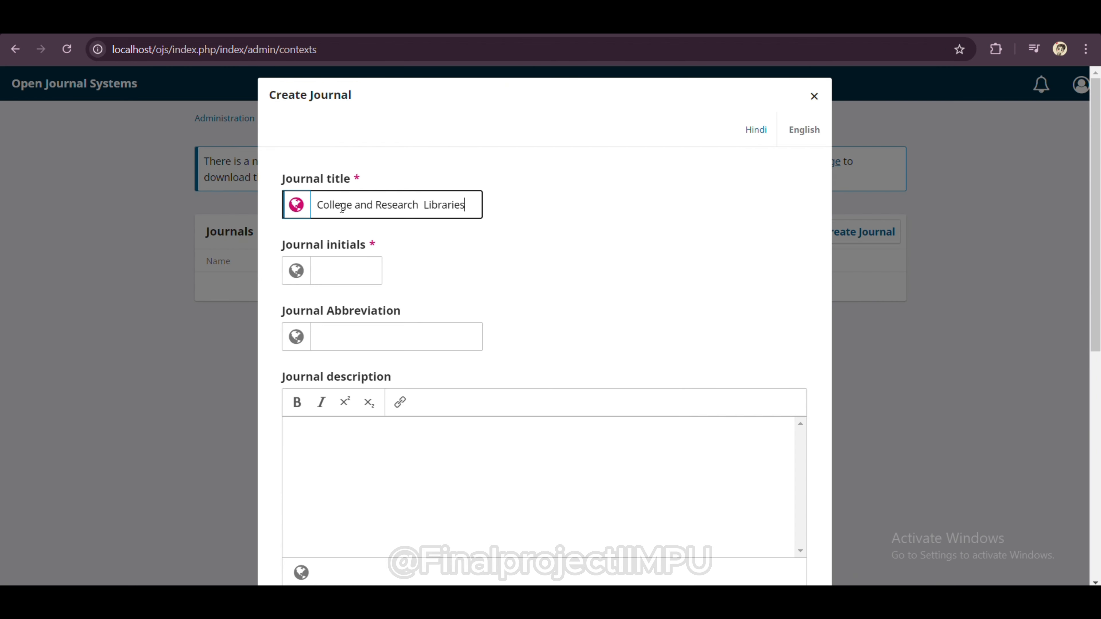
click(340, 273)
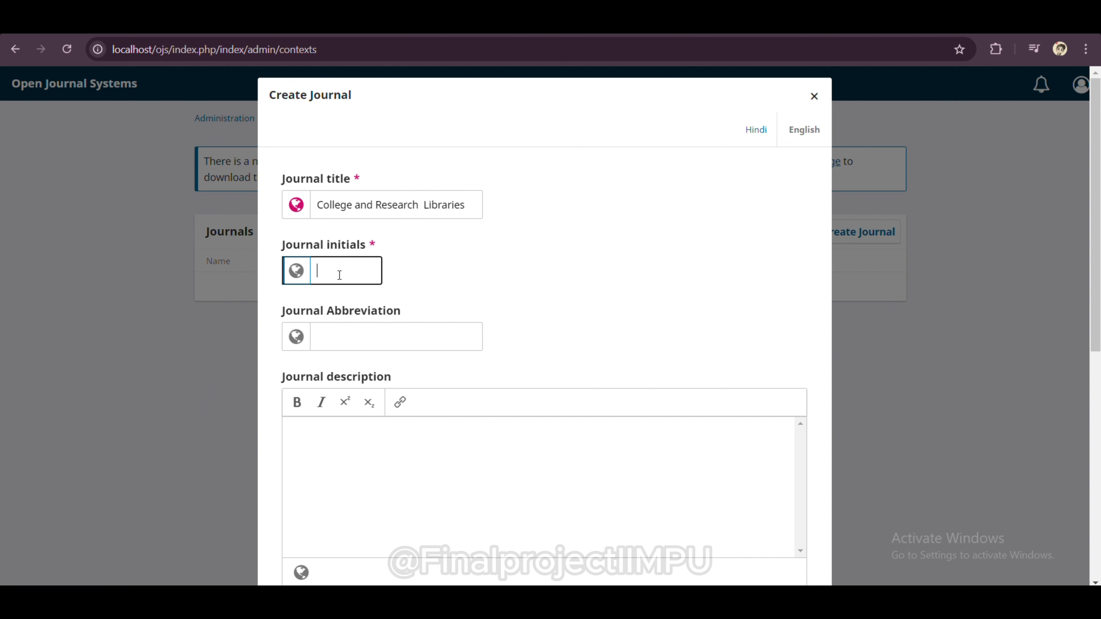
key(Caps_Lock)
text(CRL)
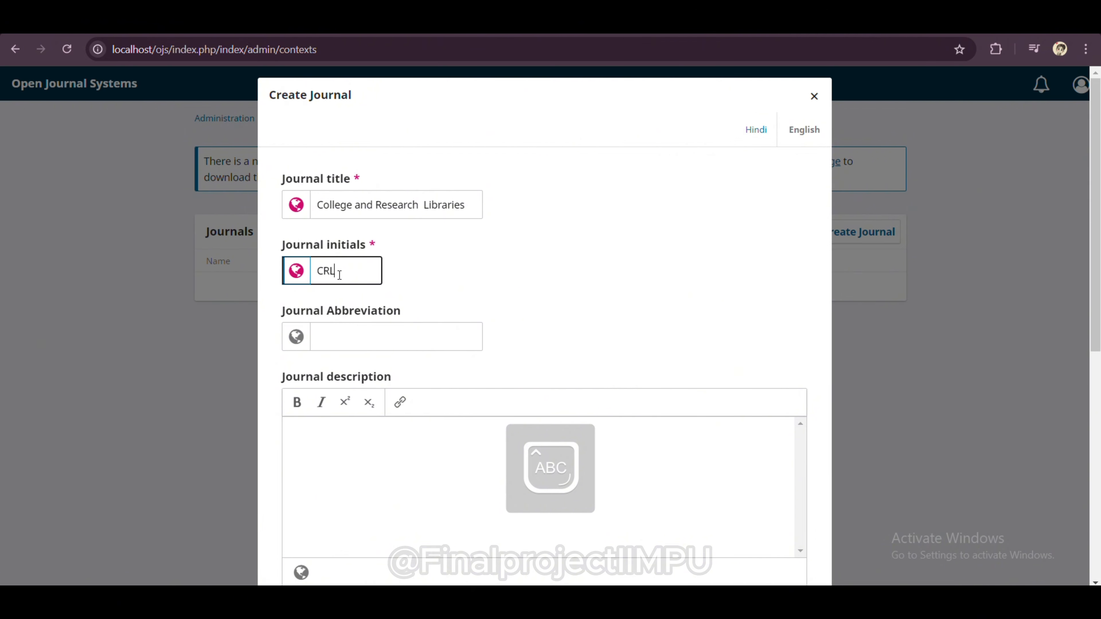
key(Caps_Lock)
Step: Type the abbreviation Coll.Res.Lib, then move into the Journal description editor
click(371, 344)
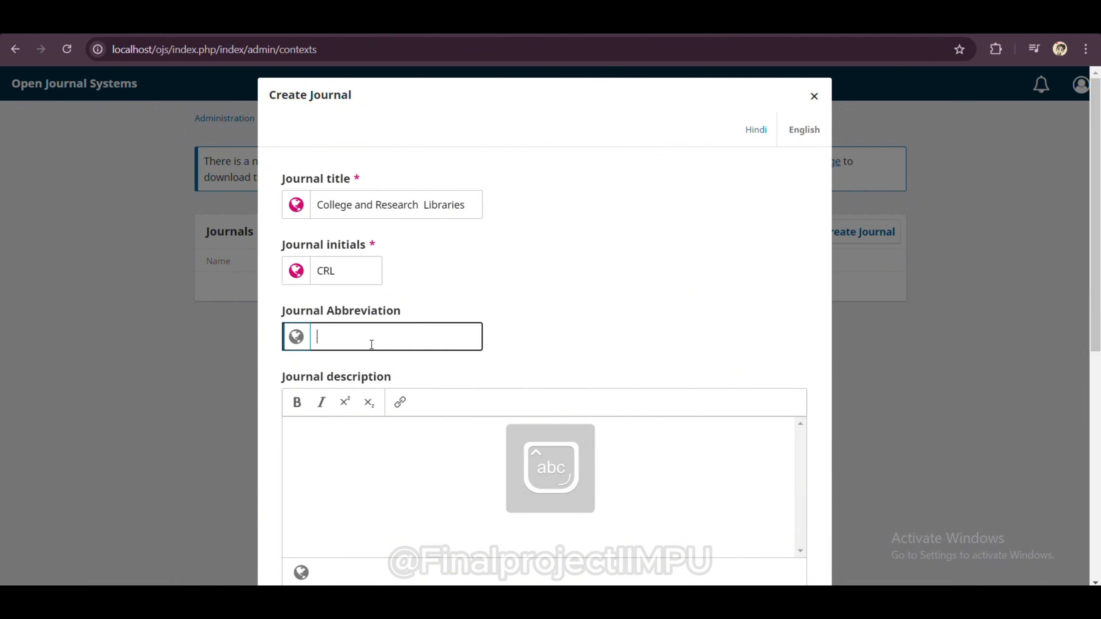
text(Coll.re)
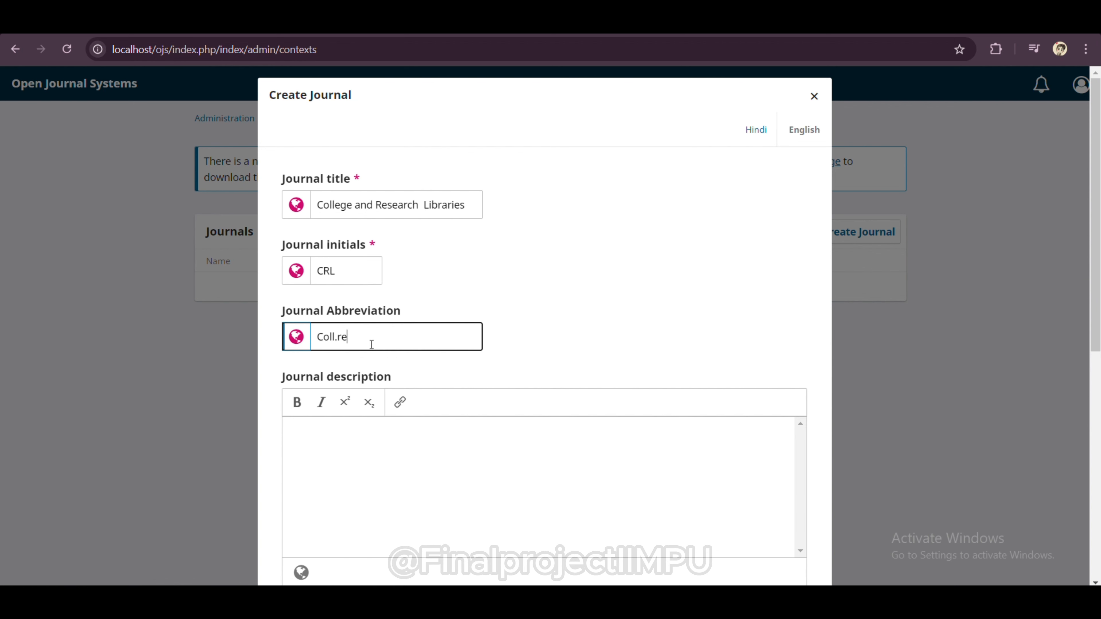
key(BackSpace)
key(BackSpace)
key(Caps_Lock)
text(R)
key(Caps_Lock)
text(es.)
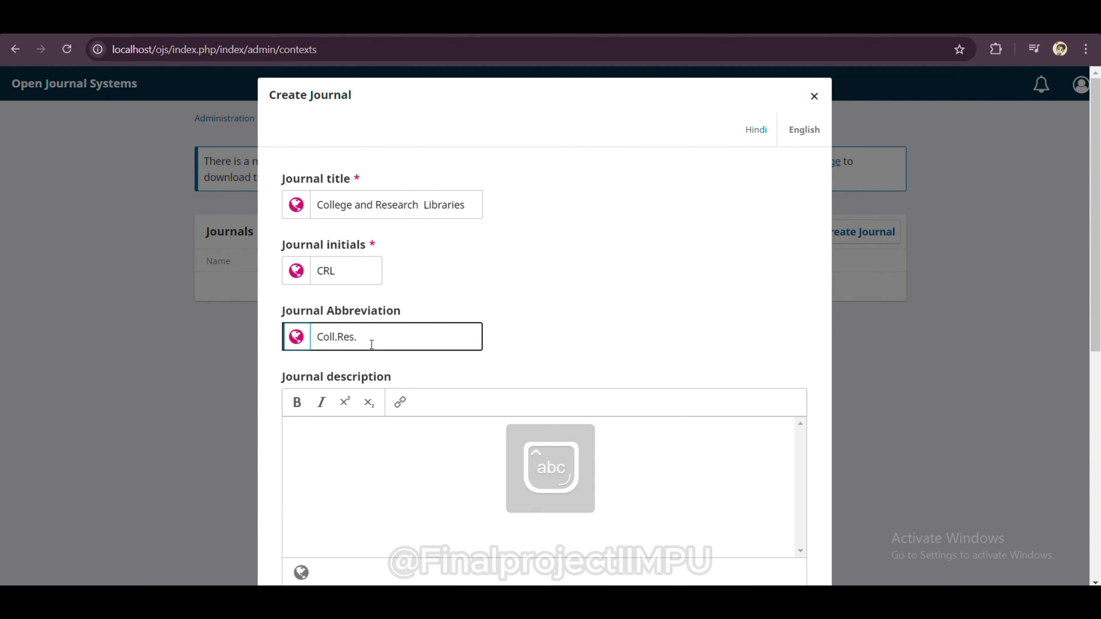
text(Lib)
scroll(408, 430, down, 3)
click(398, 376)
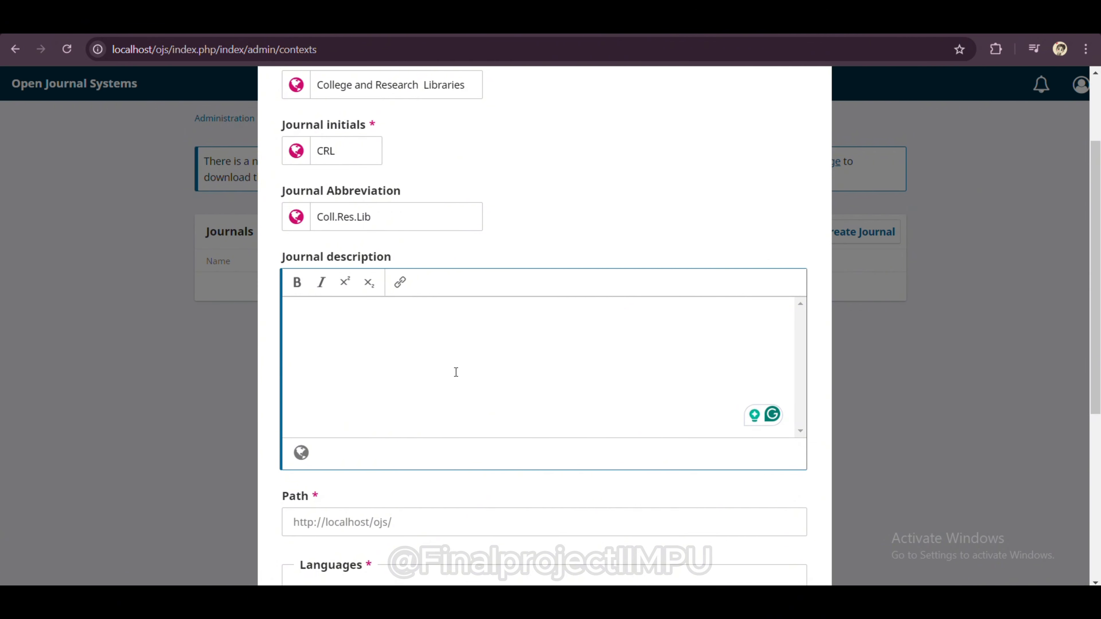
scroll(423, 359, down, 2)
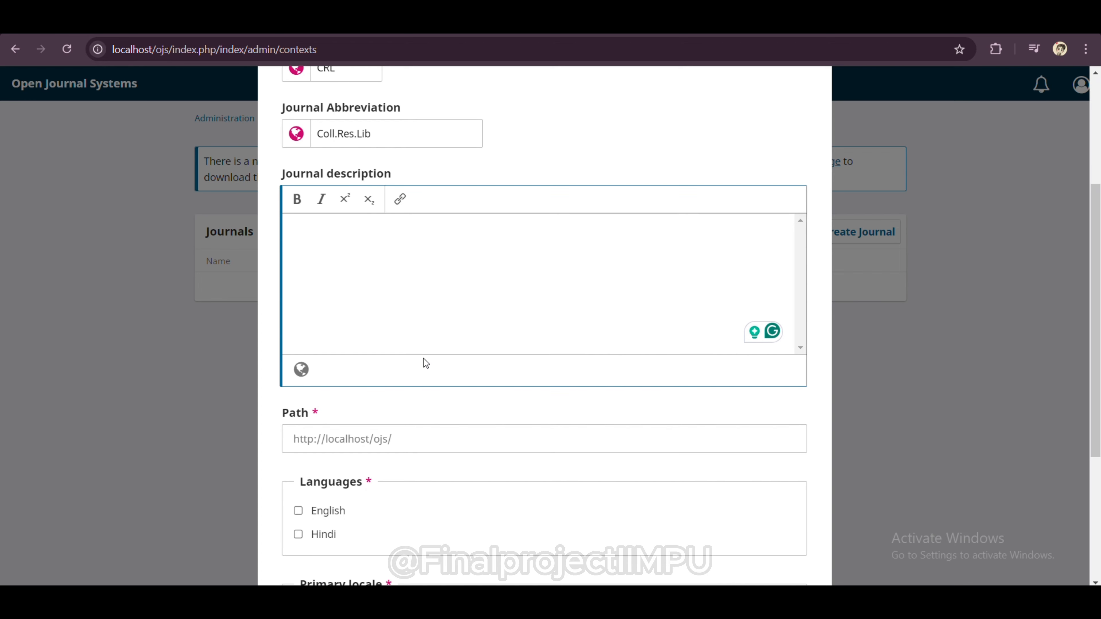
scroll(423, 359, down, 2)
Step: Enter CRL as the new journal's path
click(413, 338)
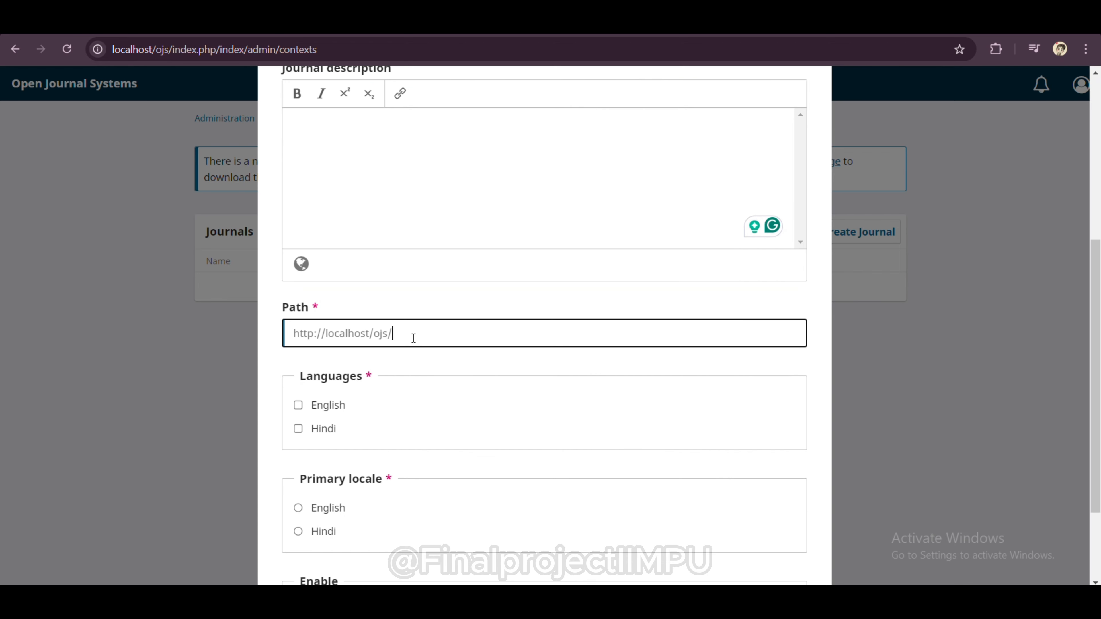
scroll(413, 338, up, 3)
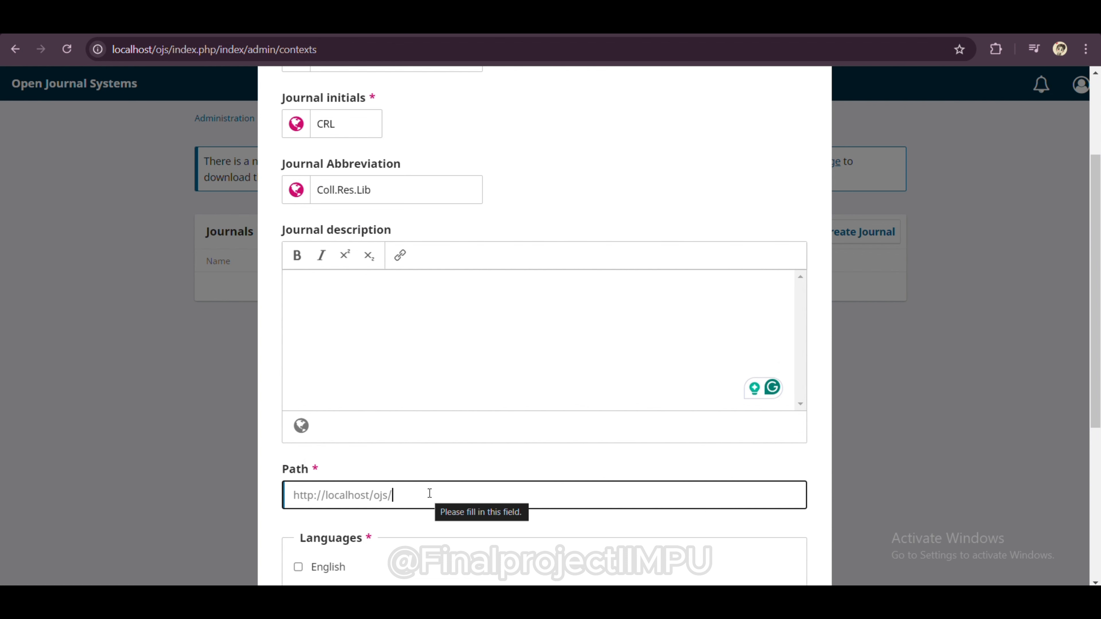
text(c)
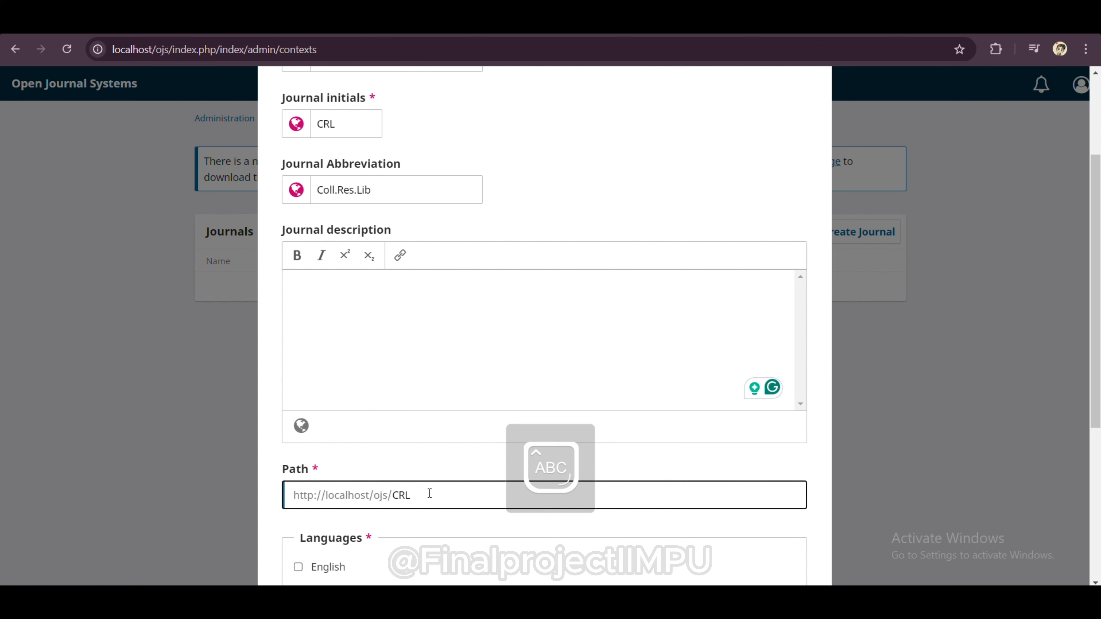
key(Caps_Lock)
scroll(429, 493, down, 4)
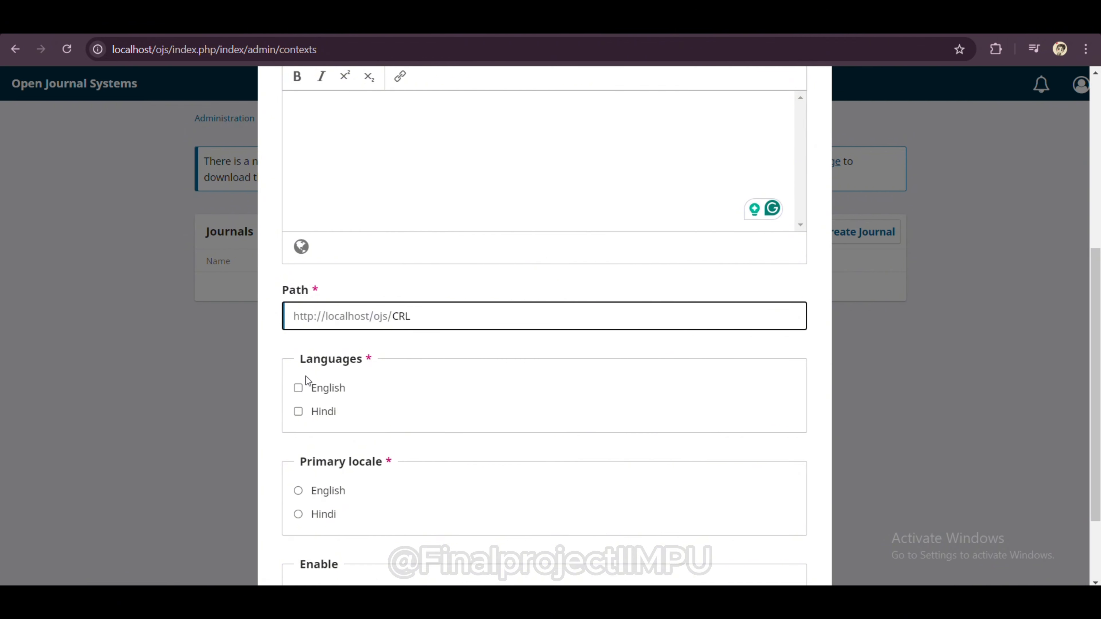
Step: Add English and Hindi as languages, make English primary, and enable public visibility
click(298, 389)
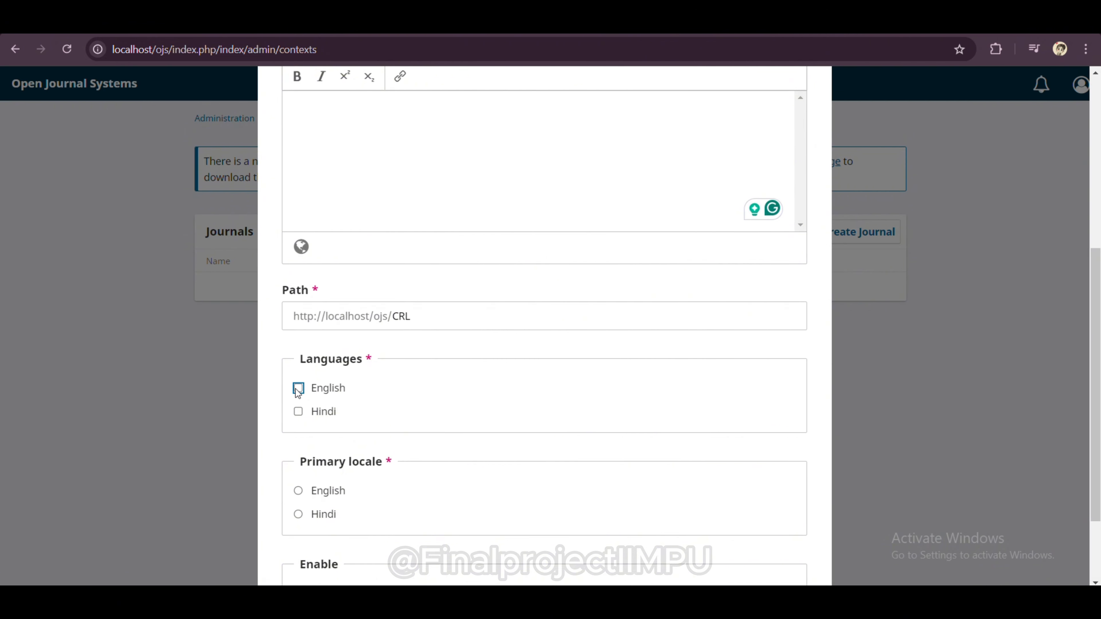
click(298, 412)
scroll(361, 435, down, 3)
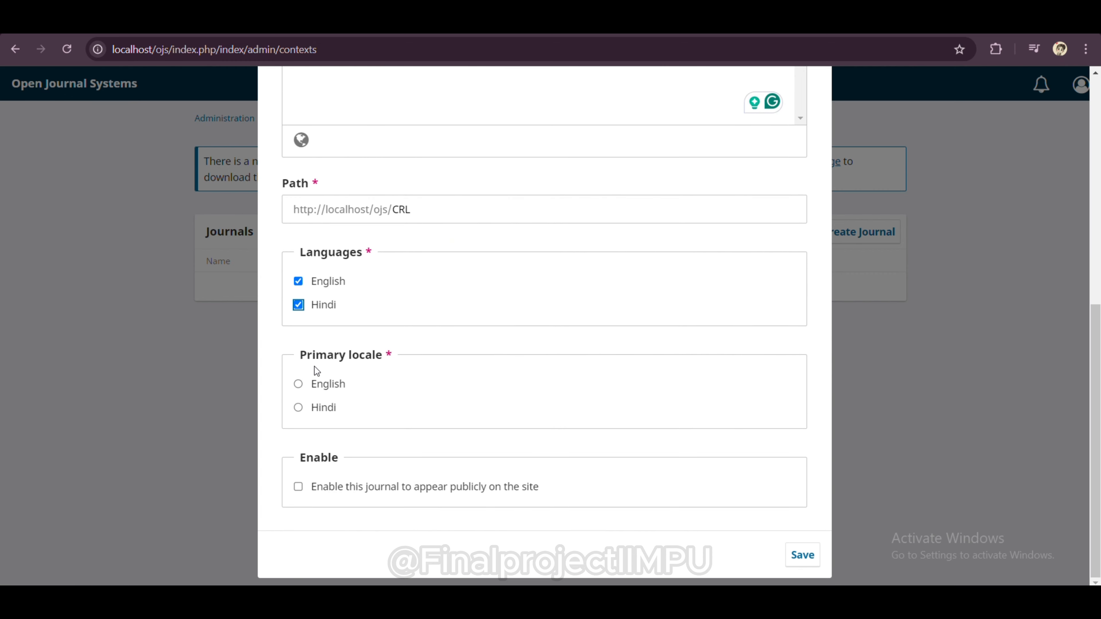
click(298, 384)
click(299, 490)
Step: Save the College and Research Libraries journal and review its Settings Wizard Journal form
click(803, 557)
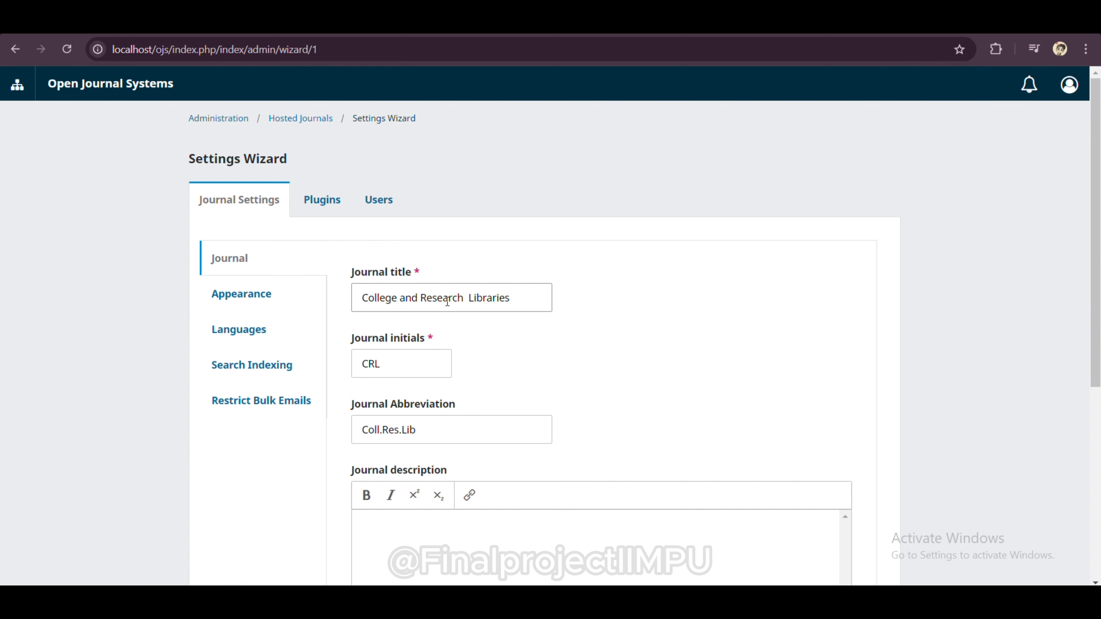
scroll(500, 355, down, 5)
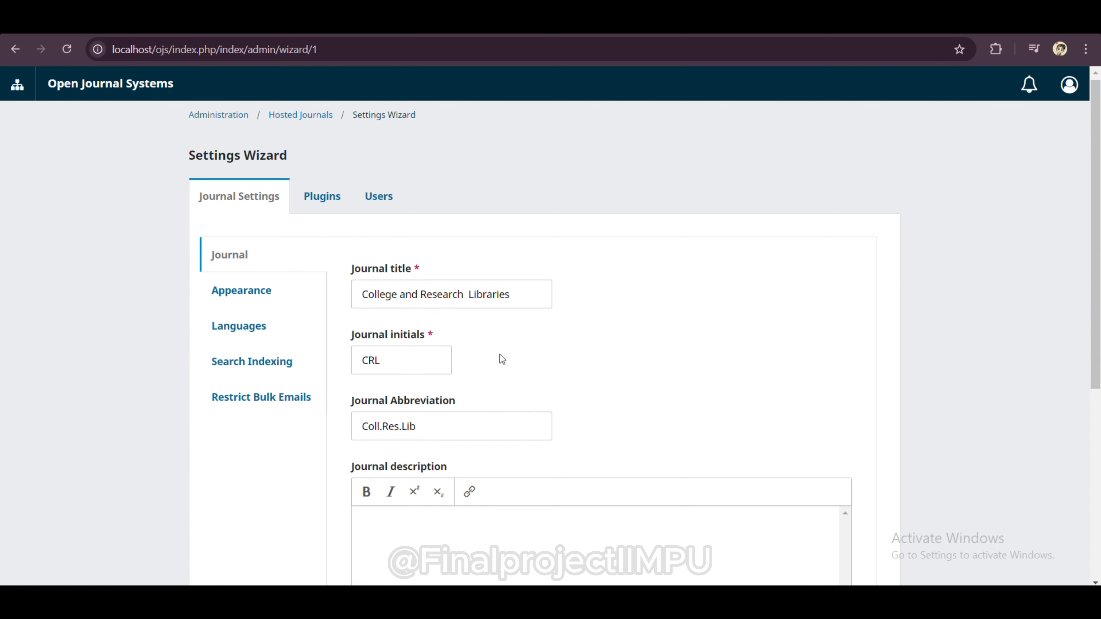
scroll(501, 355, down, 3)
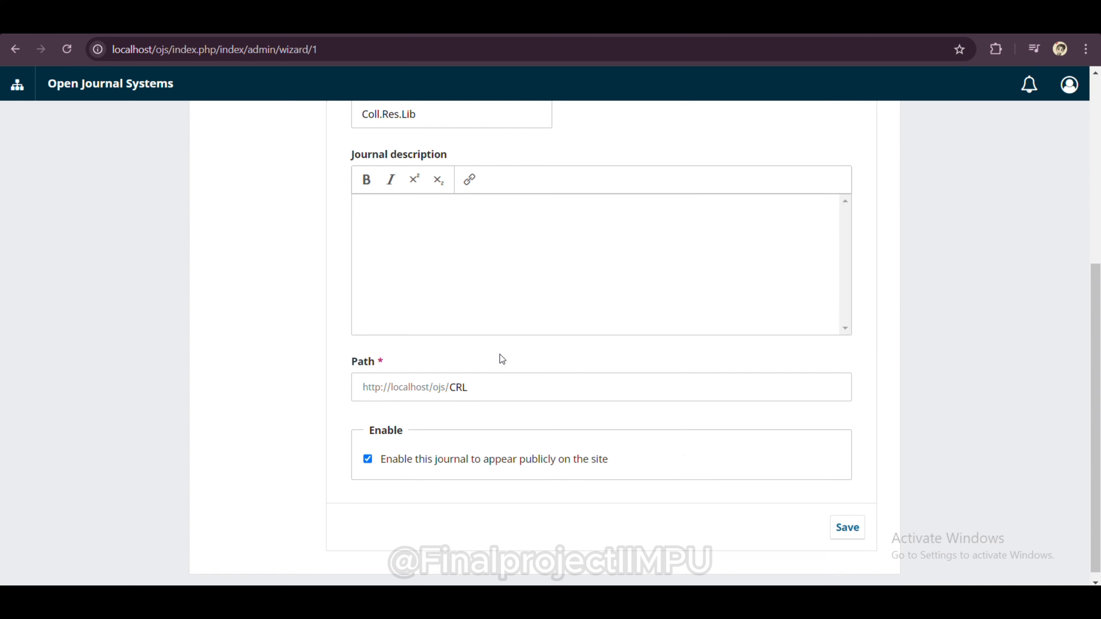
scroll(499, 355, up, 2)
scroll(500, 354, up, 4)
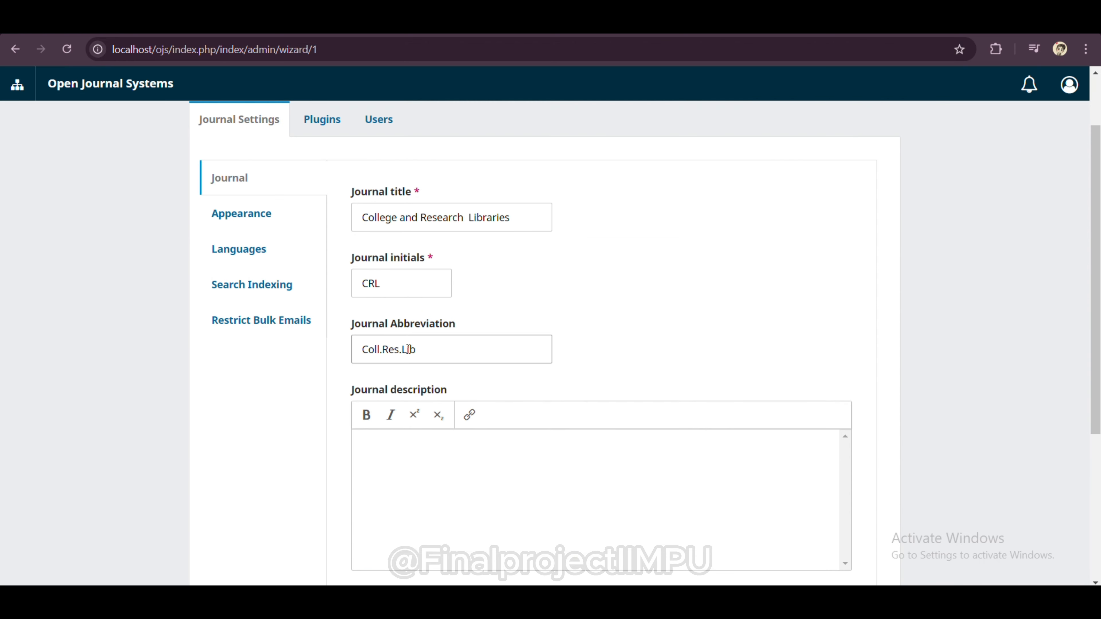
Step: Keep the Default Theme, set the header colour to #2FAAF6, and save Appearance
click(273, 207)
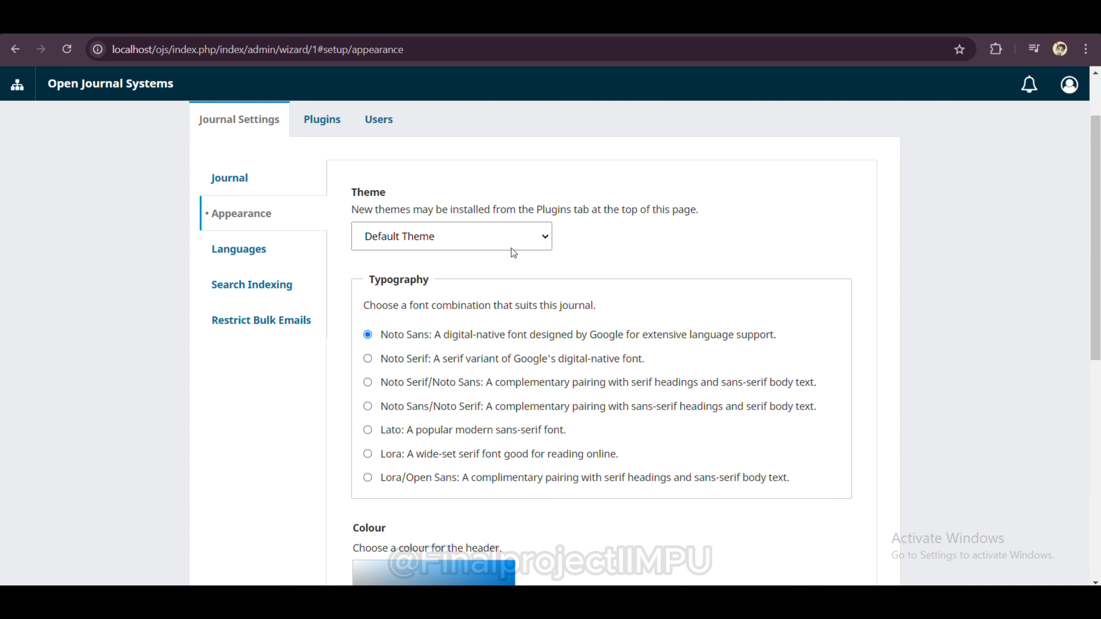
click(544, 243)
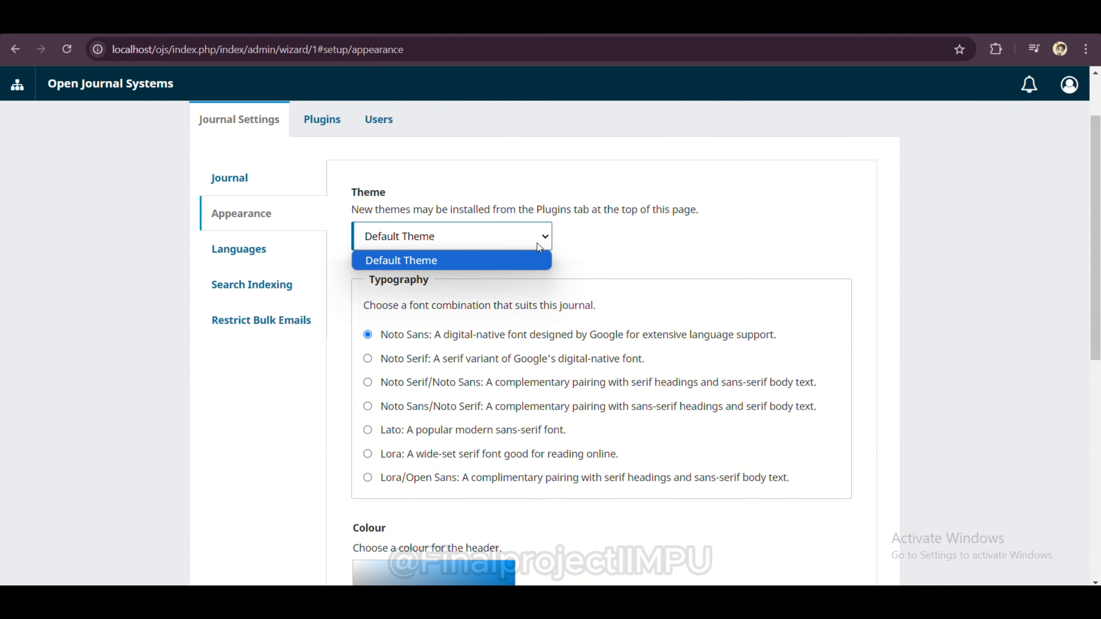
click(513, 261)
scroll(513, 261, down, 2)
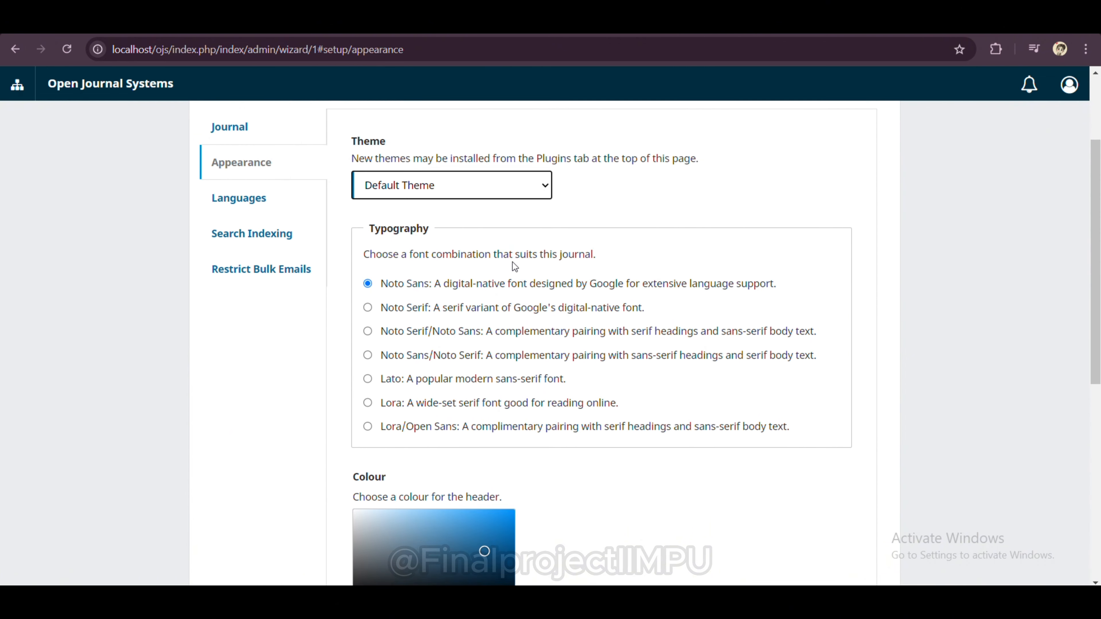
scroll(512, 261, down, 5)
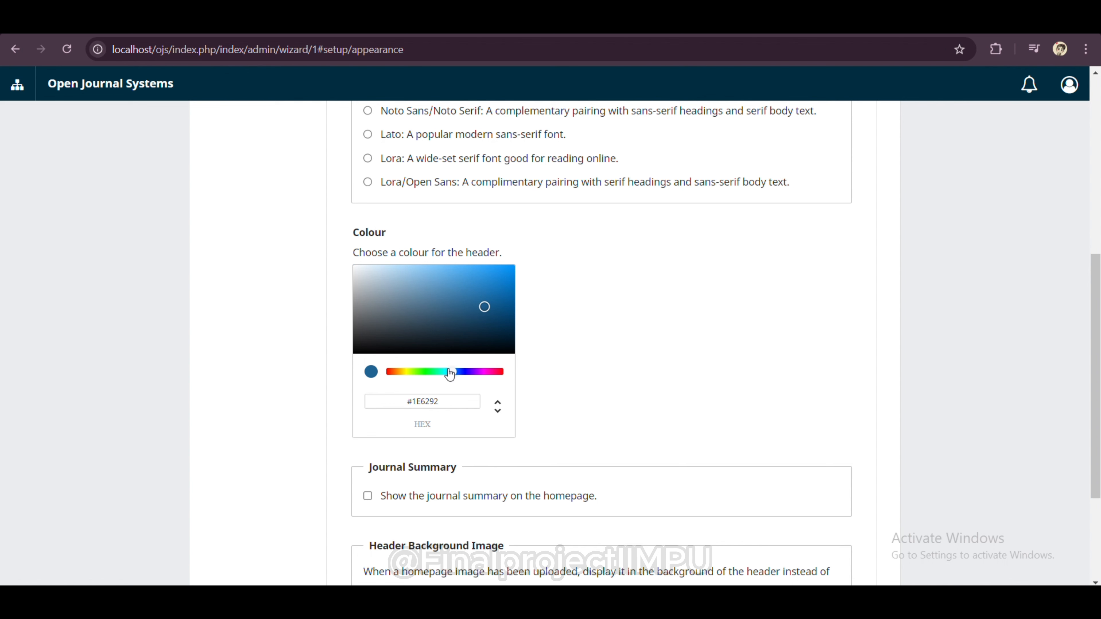
mouse_move(484, 306)
mouse_down()
mouse_move(466, 277)
mouse_move(463, 305)
mouse_move(463, 277)
mouse_move(486, 273)
mouse_up()
scroll(527, 381, down, 2)
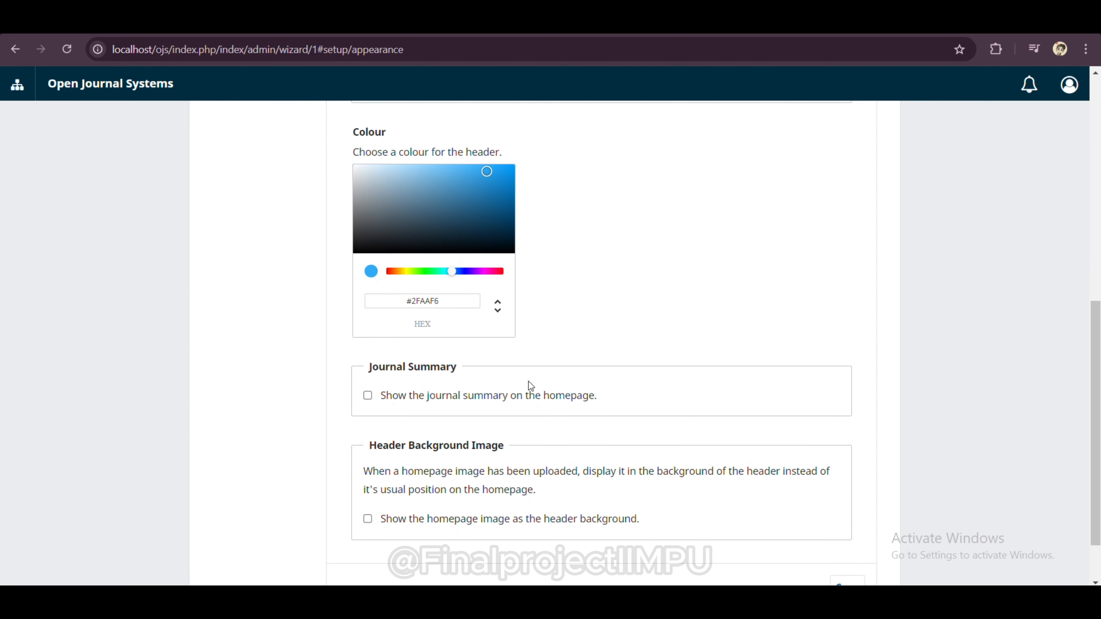
scroll(528, 381, down, 2)
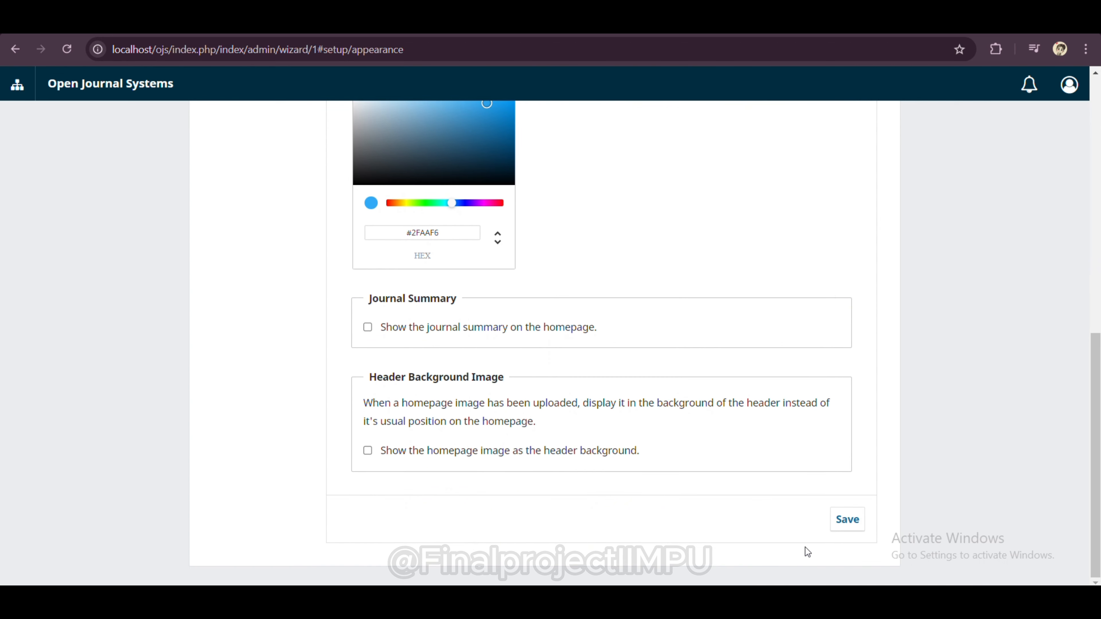
click(847, 520)
scroll(584, 302, up, 8)
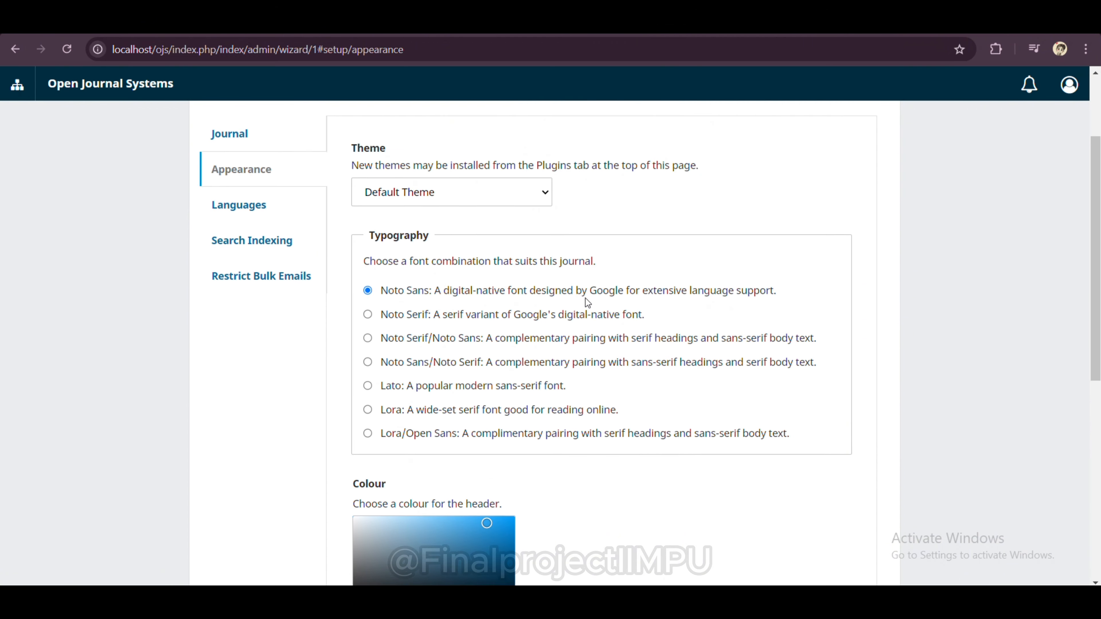
scroll(585, 302, up, 3)
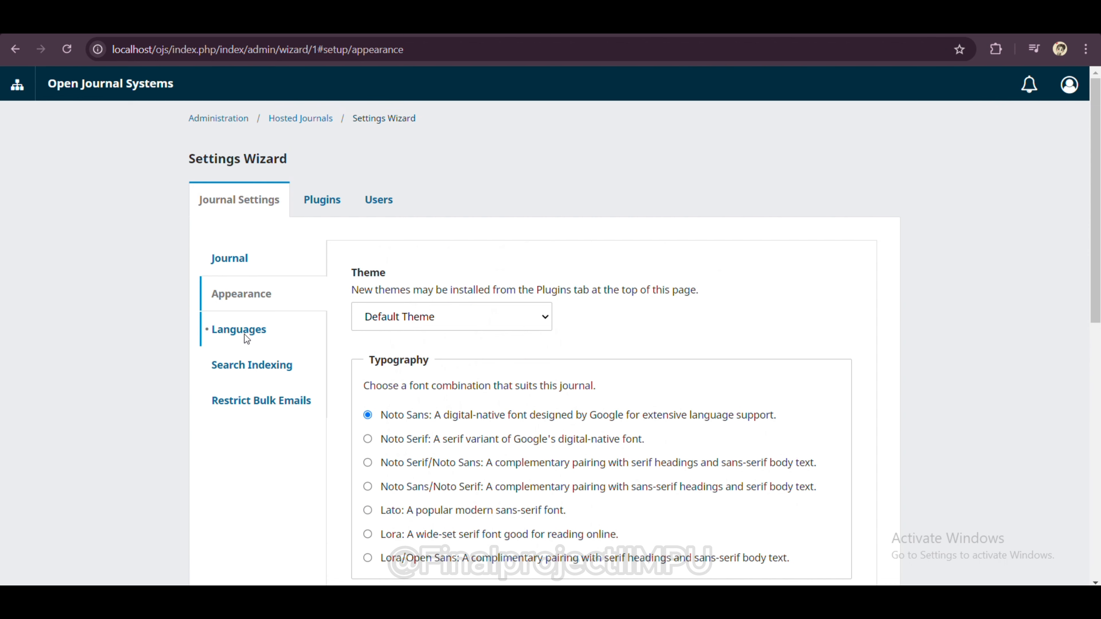
Step: Review the Languages, Search Indexing and Restrict Bulk Emails settings, then save the journal details
click(244, 334)
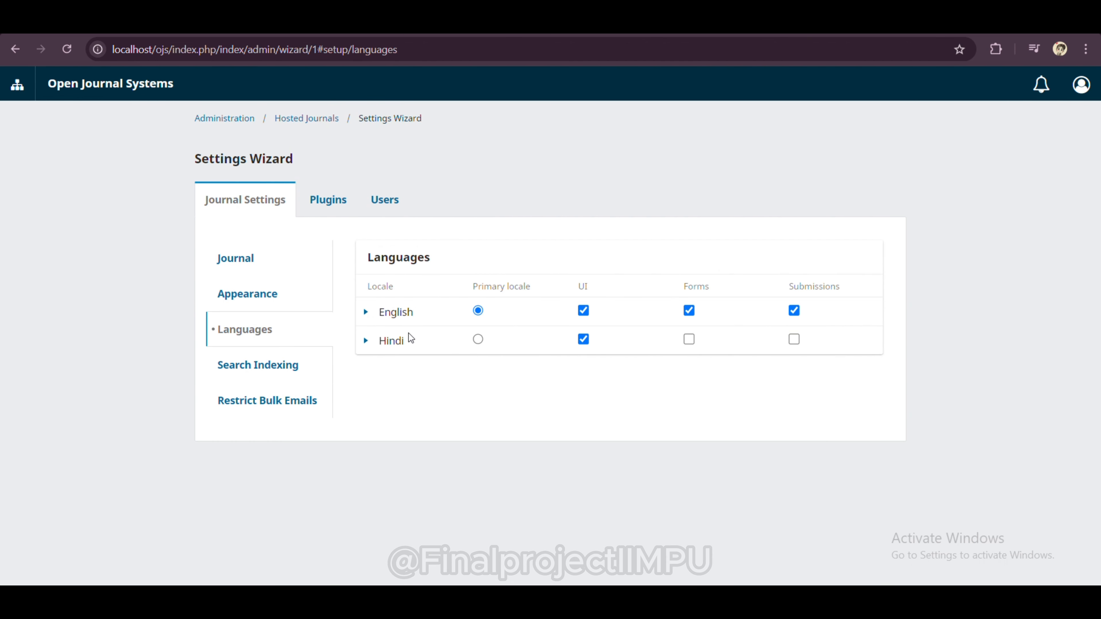
click(287, 365)
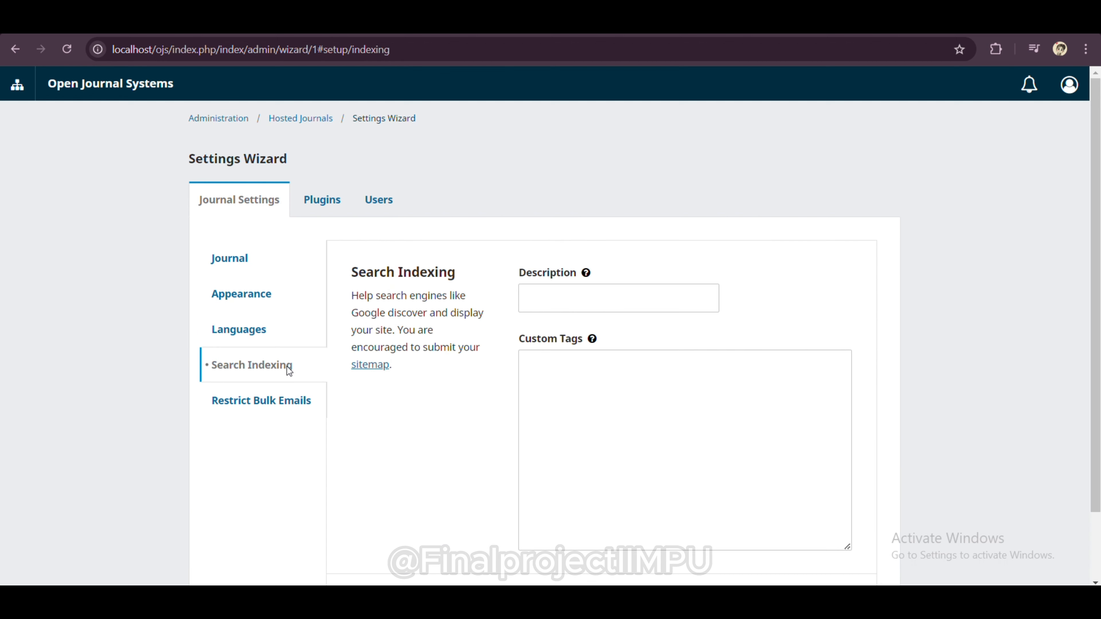
click(279, 401)
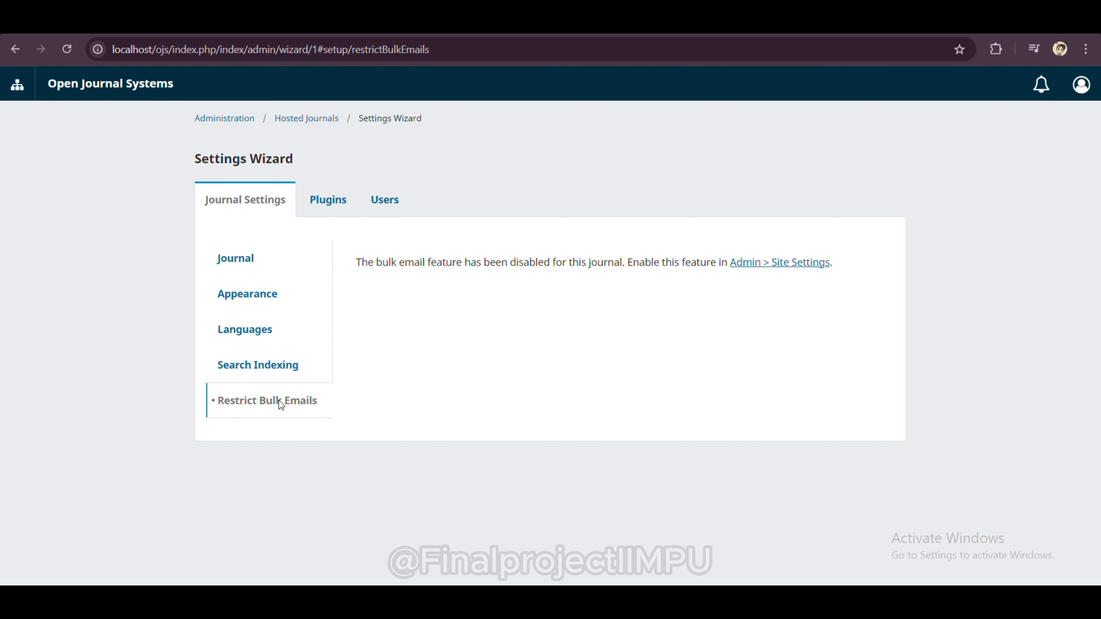
click(275, 366)
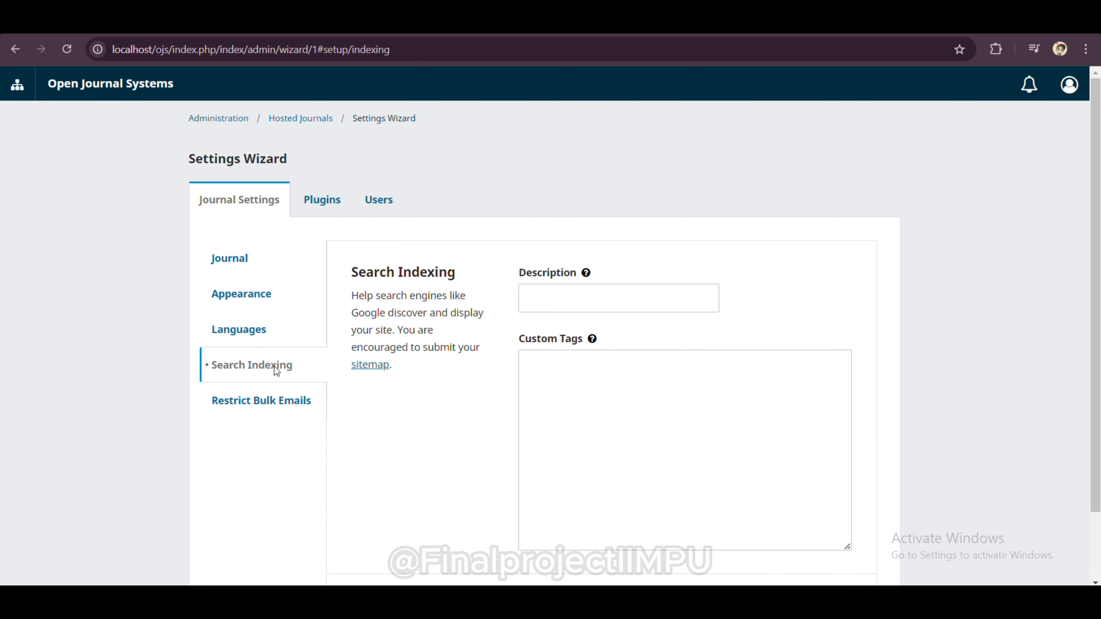
click(252, 266)
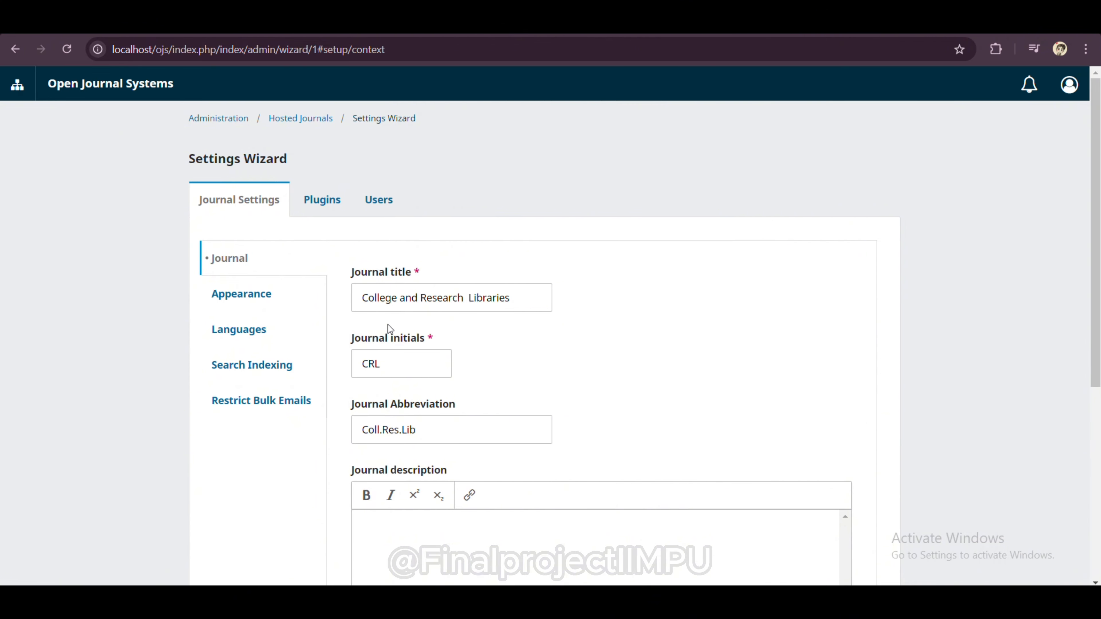
scroll(400, 327, down, 5)
click(832, 532)
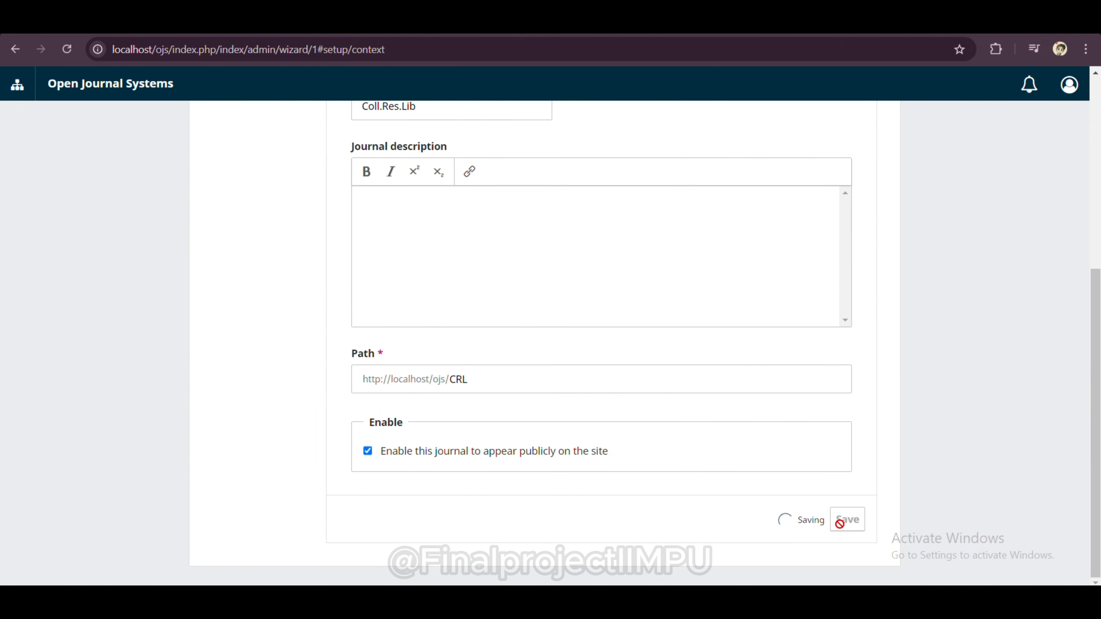
scroll(428, 233, up, 5)
click(321, 200)
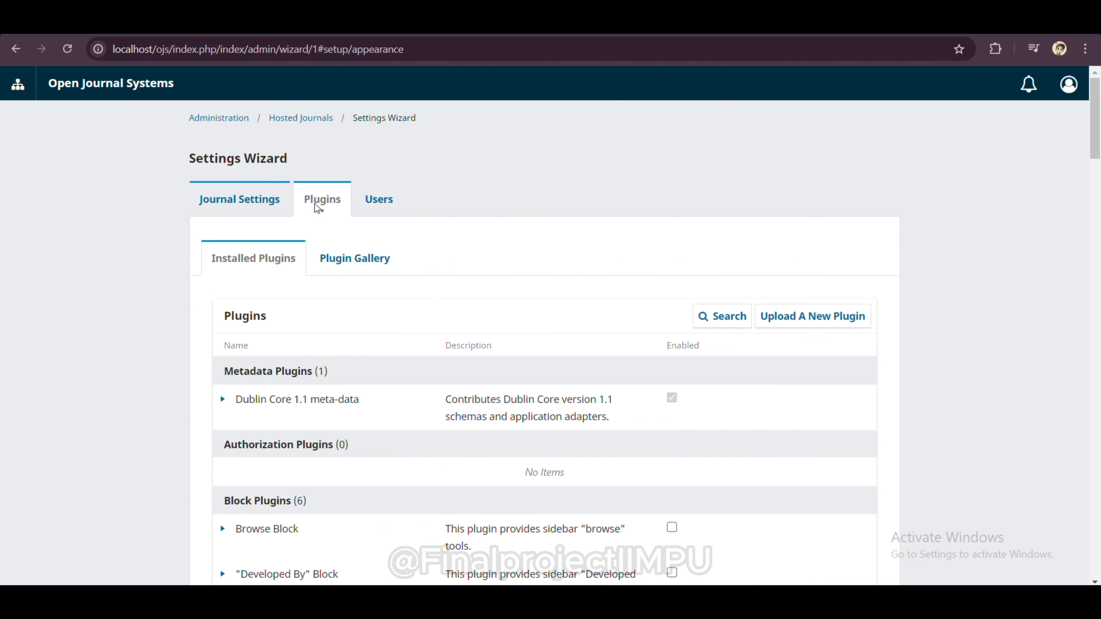
scroll(324, 315, down, 3)
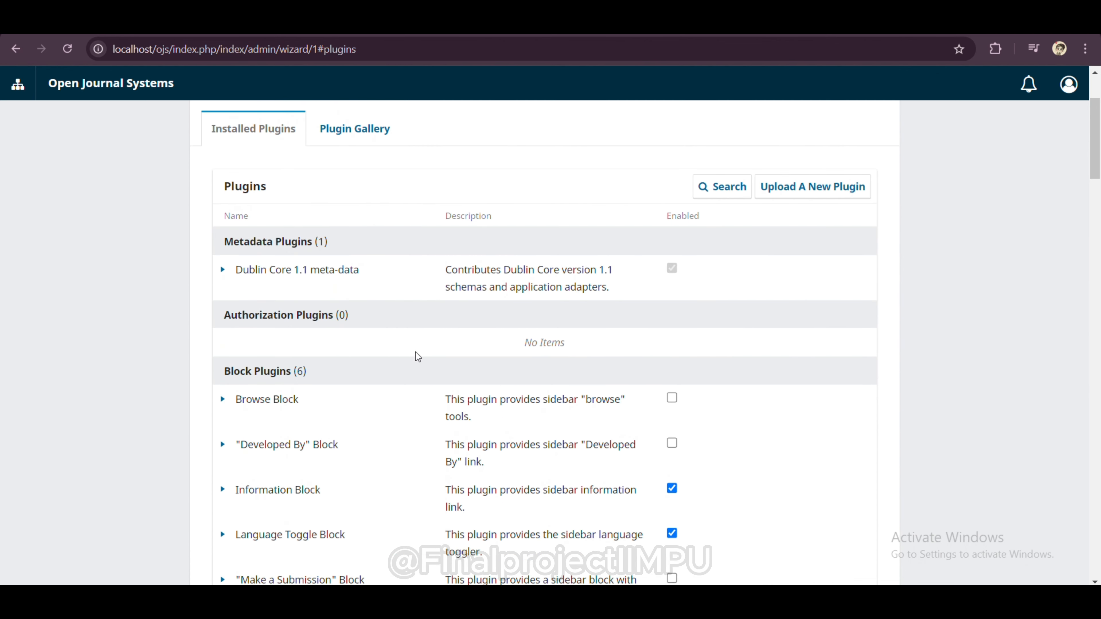
scroll(416, 387, down, 2)
scroll(416, 387, down, 2)
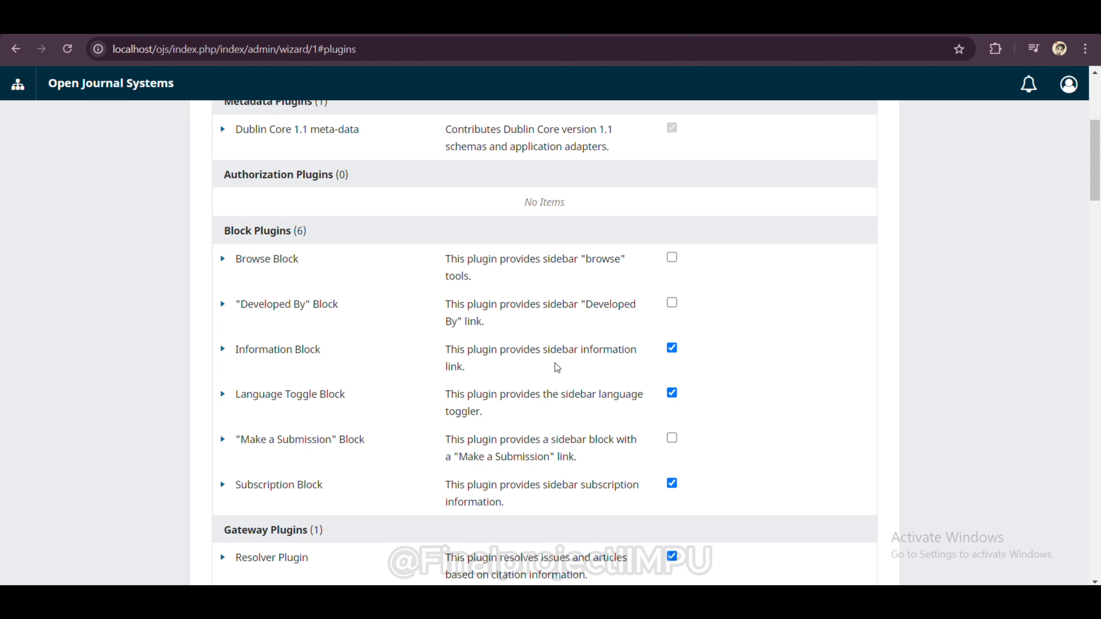
scroll(554, 366, down, 2)
scroll(554, 366, down, 2)
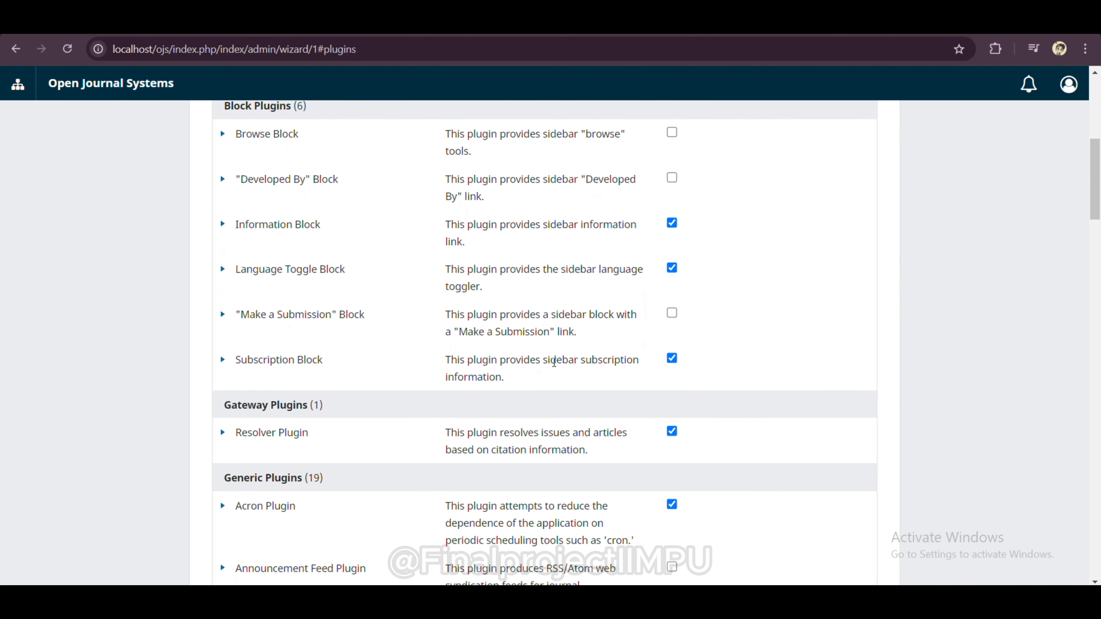
scroll(554, 365, down, 3)
scroll(555, 366, down, 3)
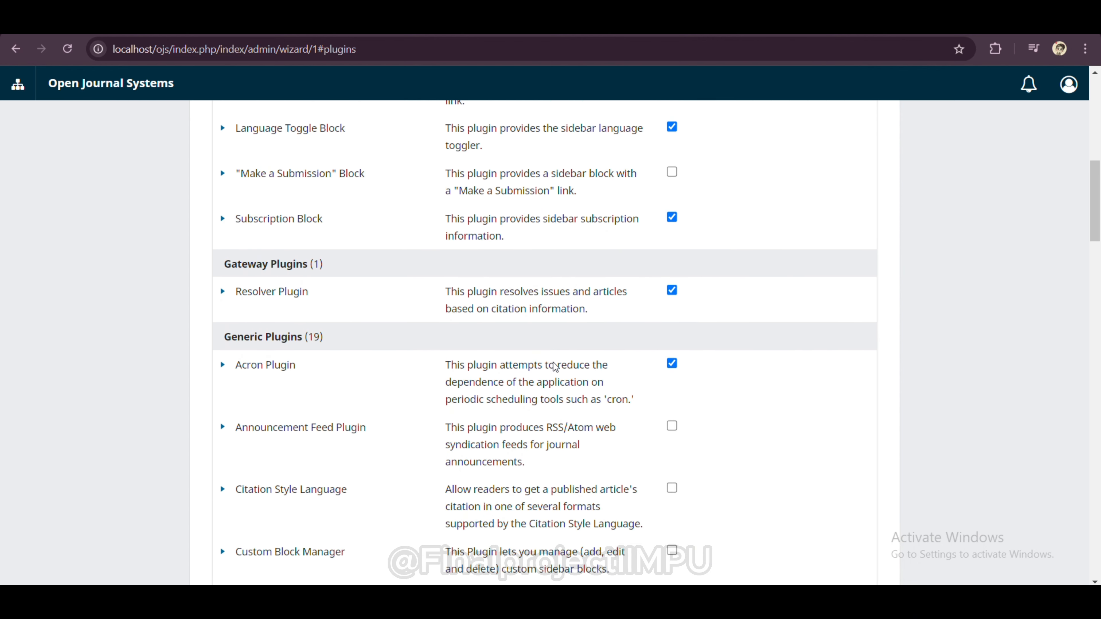
scroll(556, 366, down, 5)
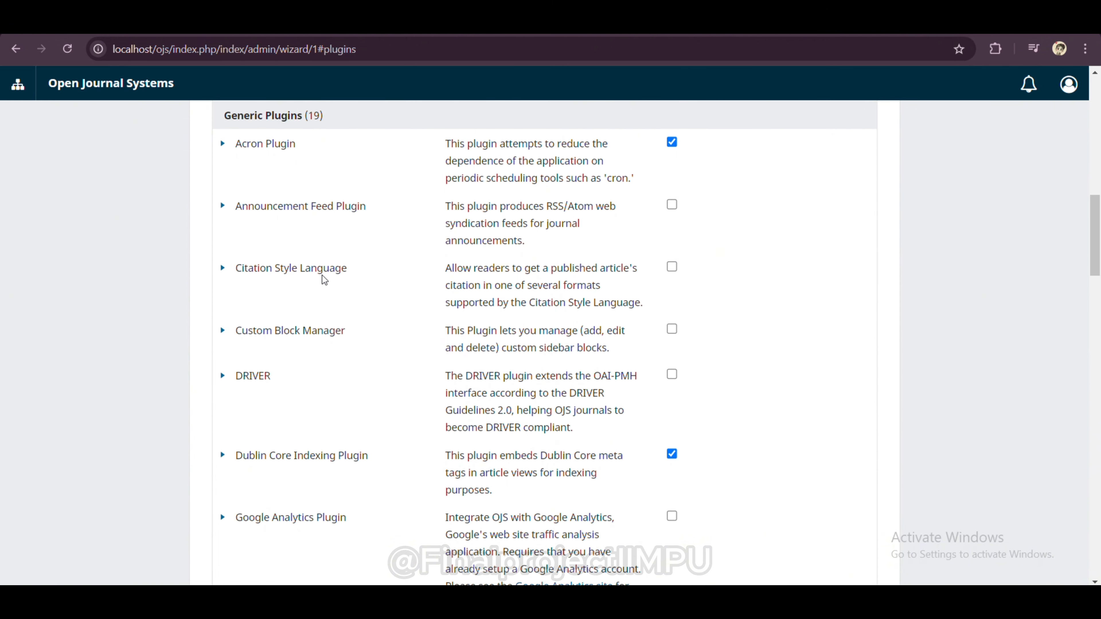
scroll(615, 309, down, 6)
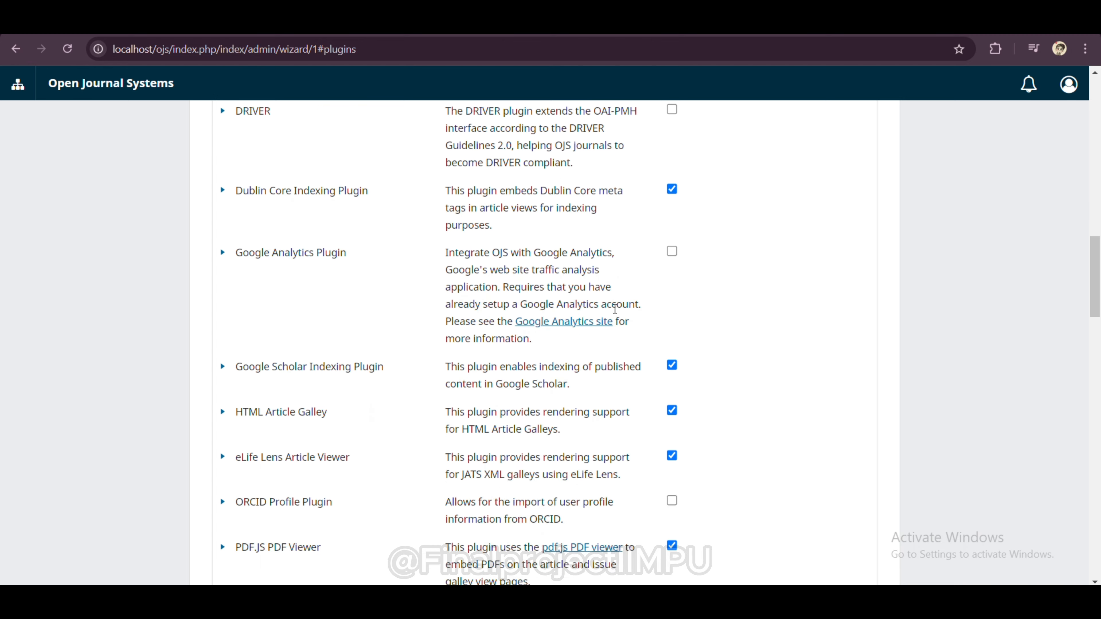
scroll(615, 309, up, 15)
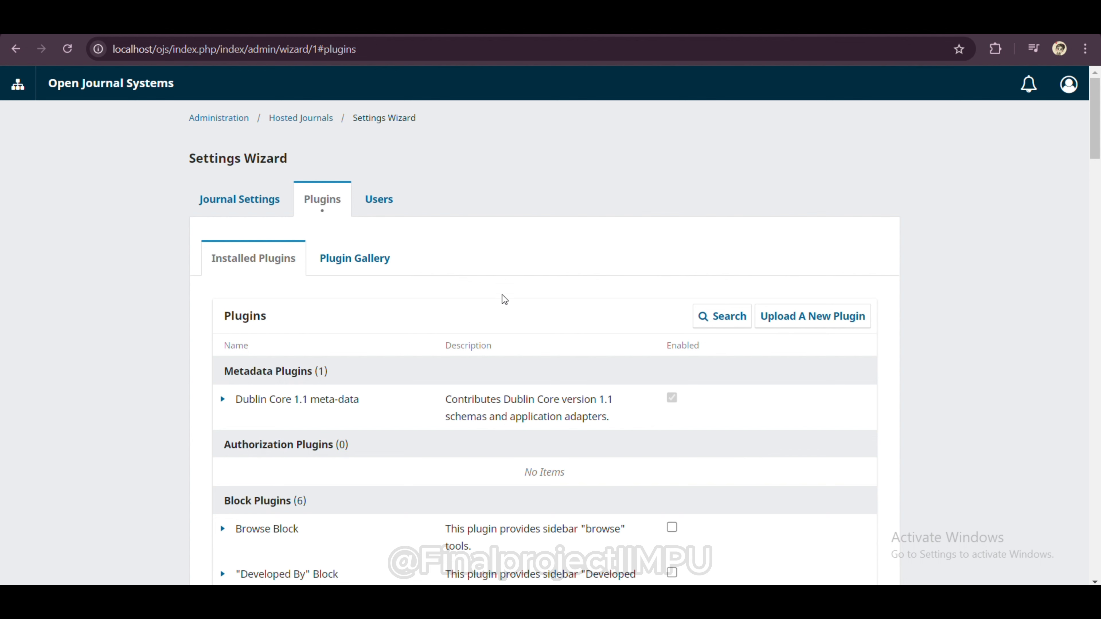
Step: Browse the Plugin Gallery, then view the Users list showing admin as the only user
click(375, 262)
scroll(502, 418, down, 10)
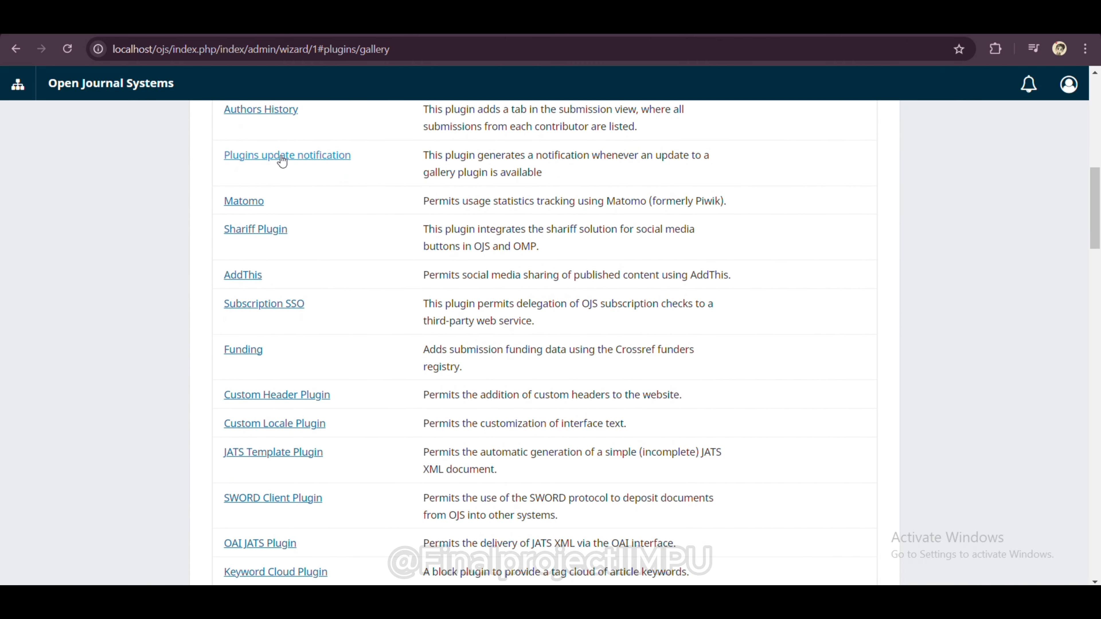
scroll(592, 181, up, 10)
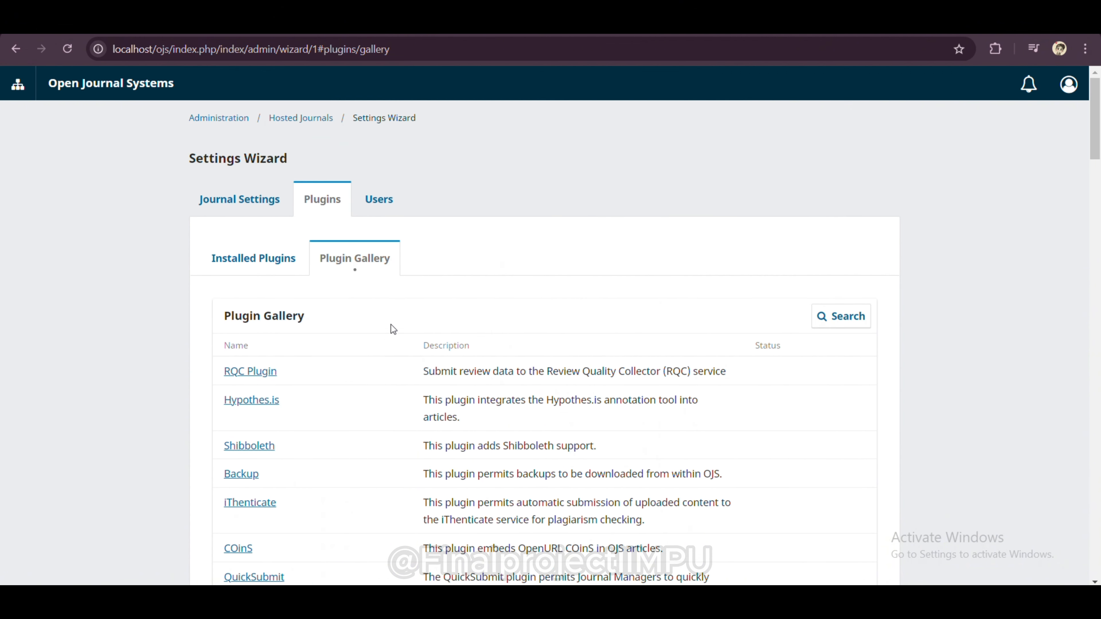
click(378, 200)
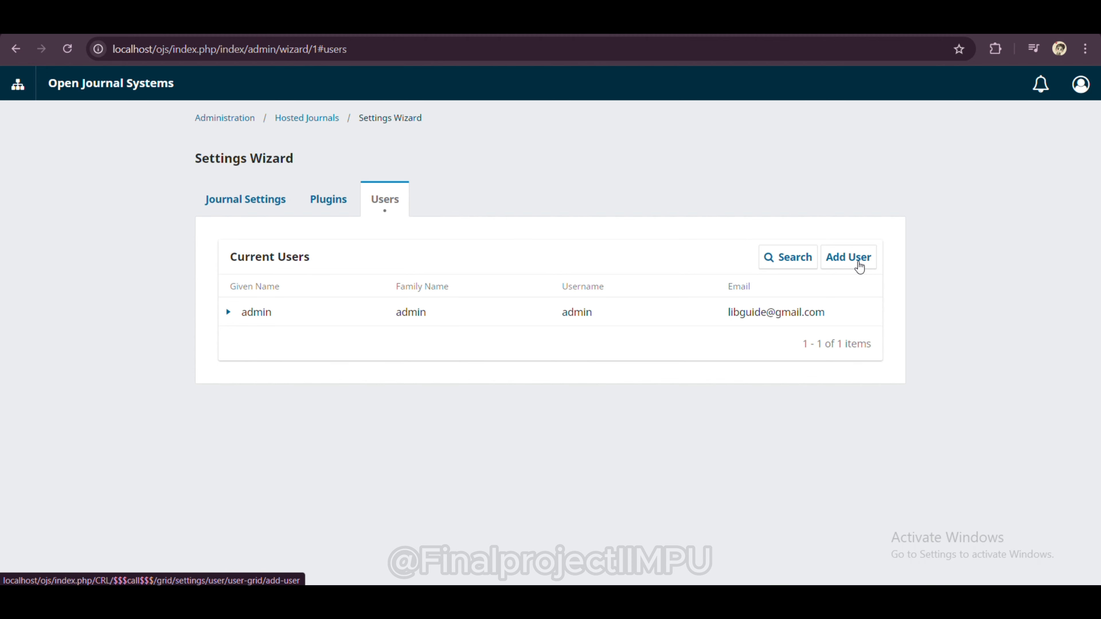
Step: Look over the Add User form, close it unsaved, and return to Administration
click(858, 263)
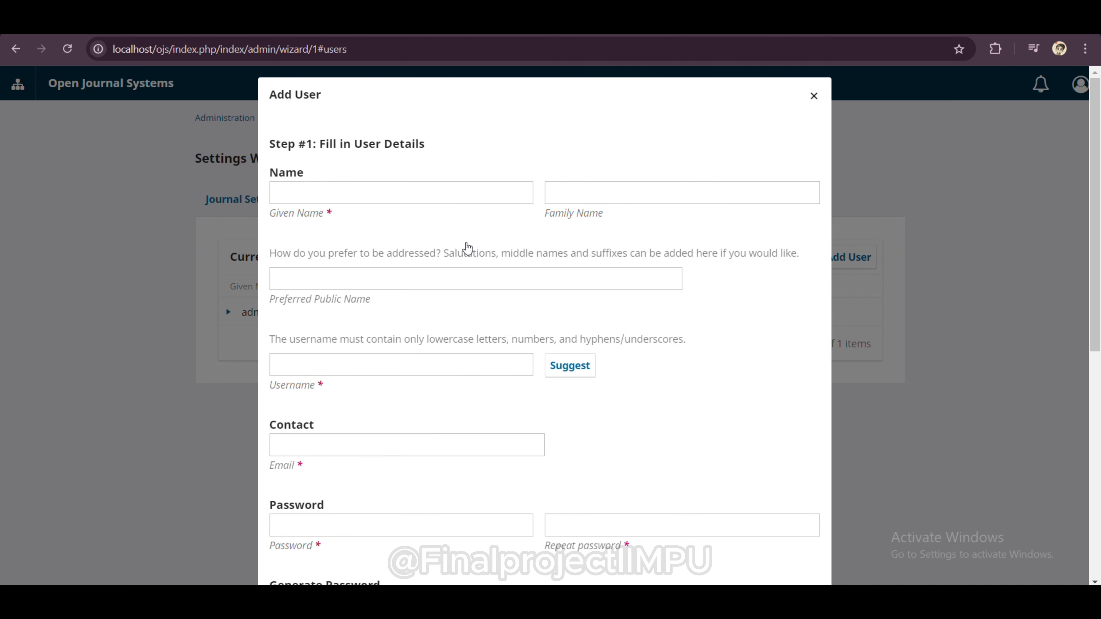
scroll(480, 356, down, 3)
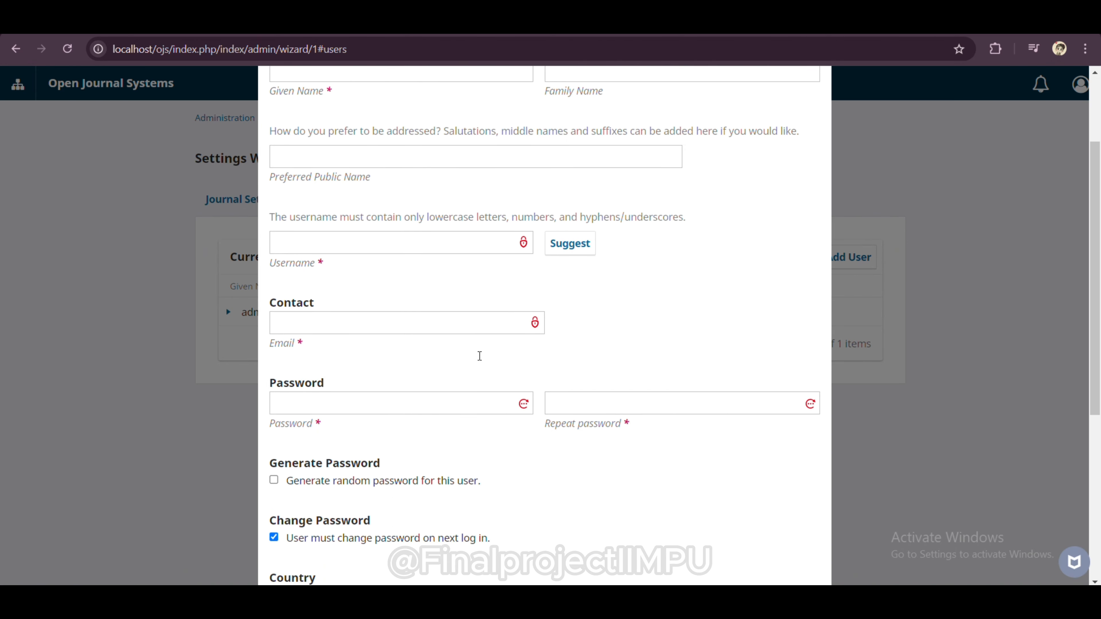
scroll(480, 356, down, 7)
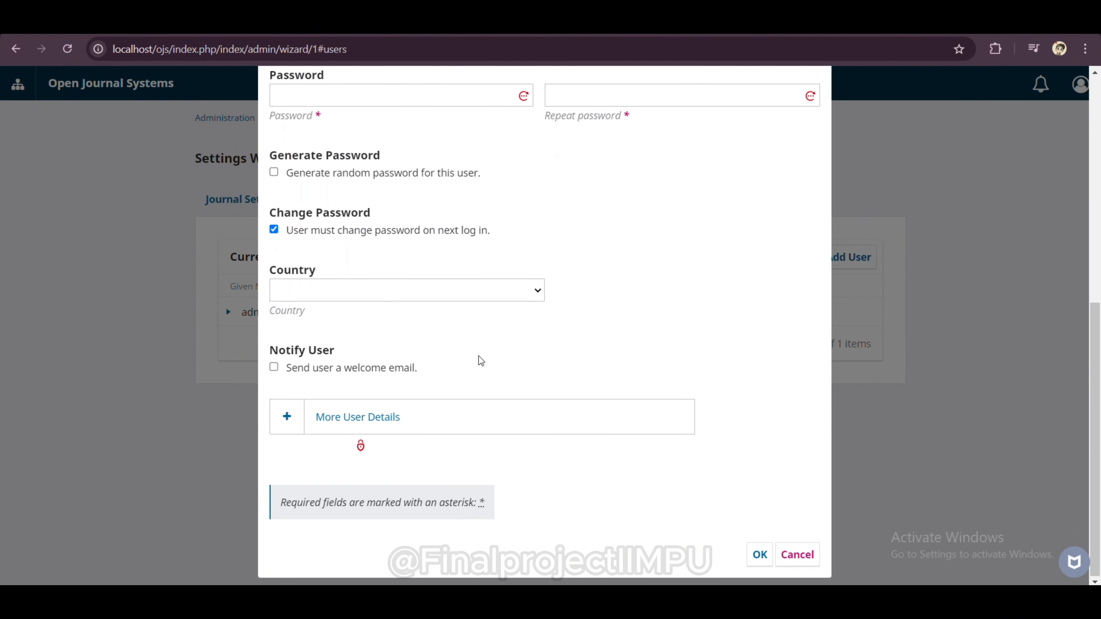
scroll(480, 361, up, 10)
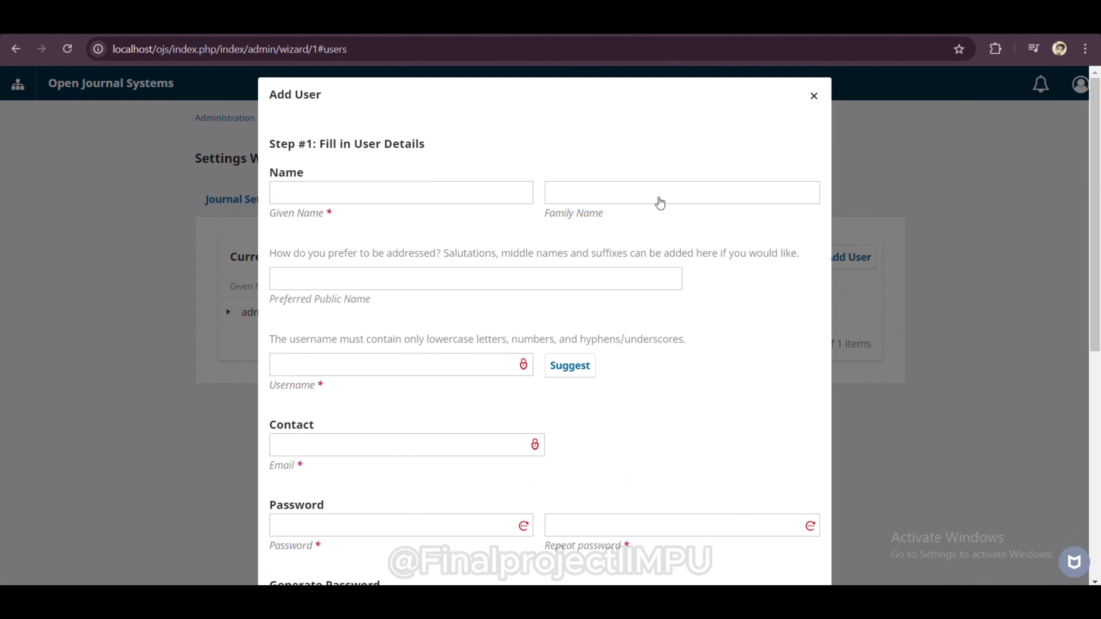
click(814, 96)
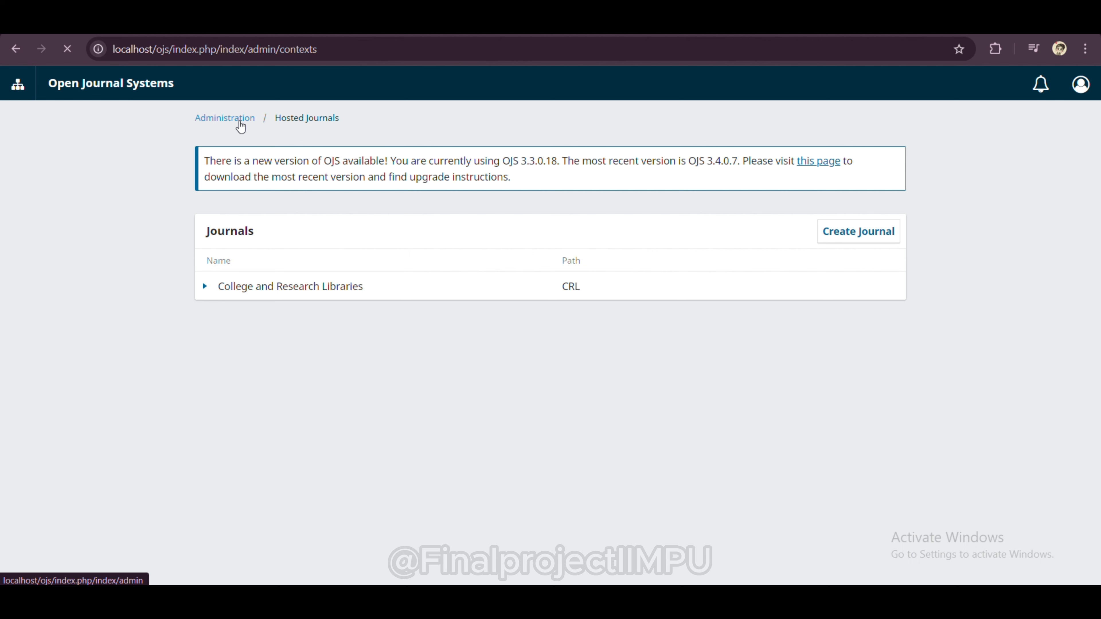
click(241, 126)
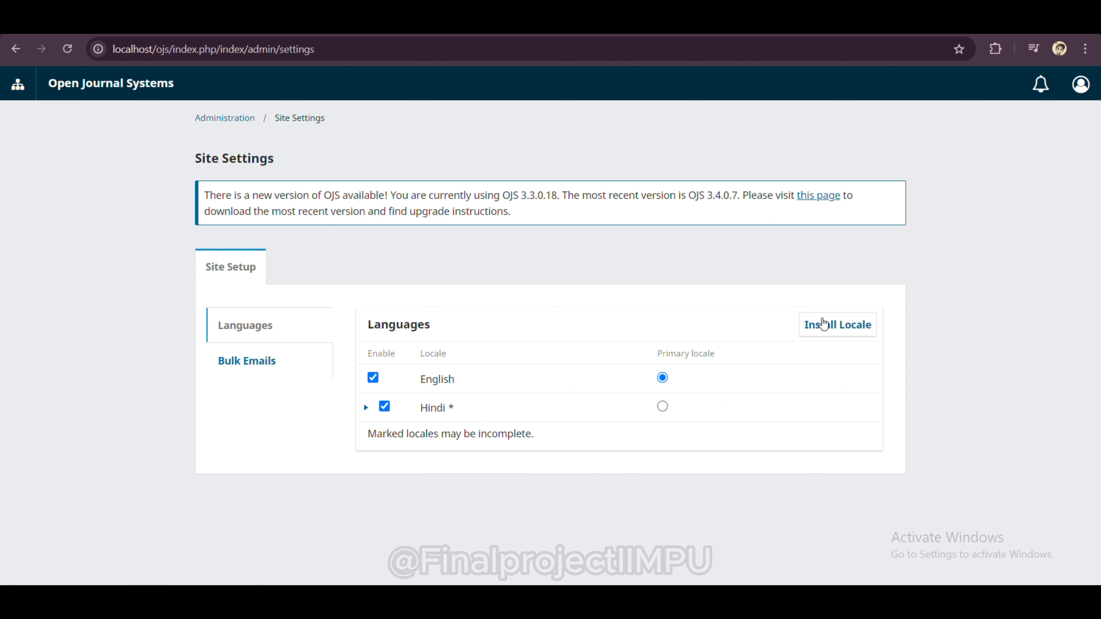
Step: Browse the Install Locale list and close it without installing any language
click(831, 323)
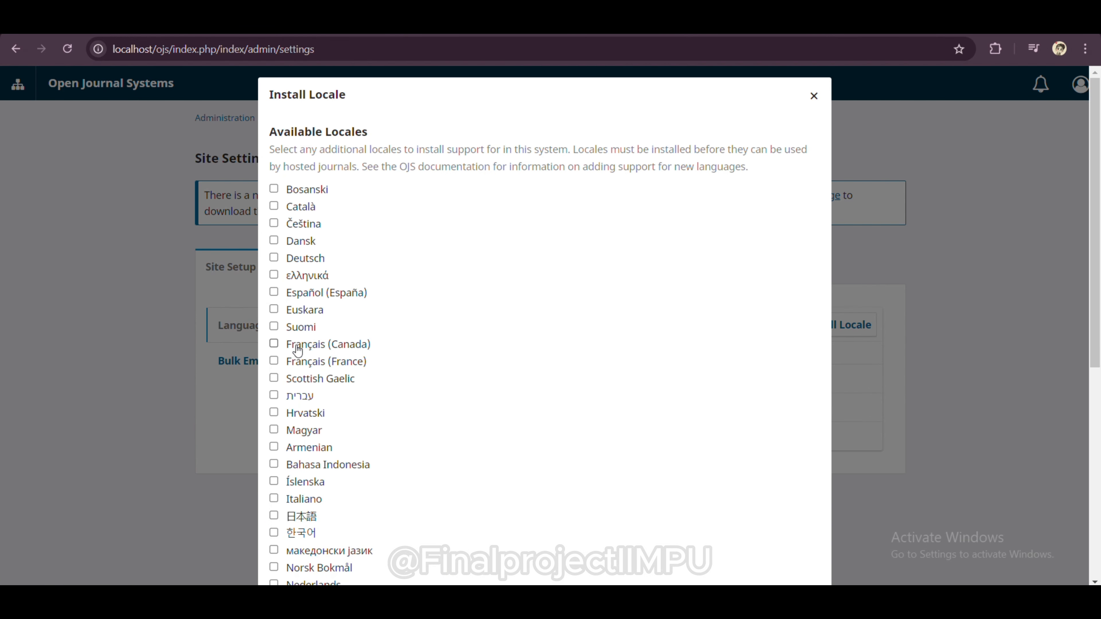
scroll(292, 411, down, 1)
scroll(292, 409, down, 7)
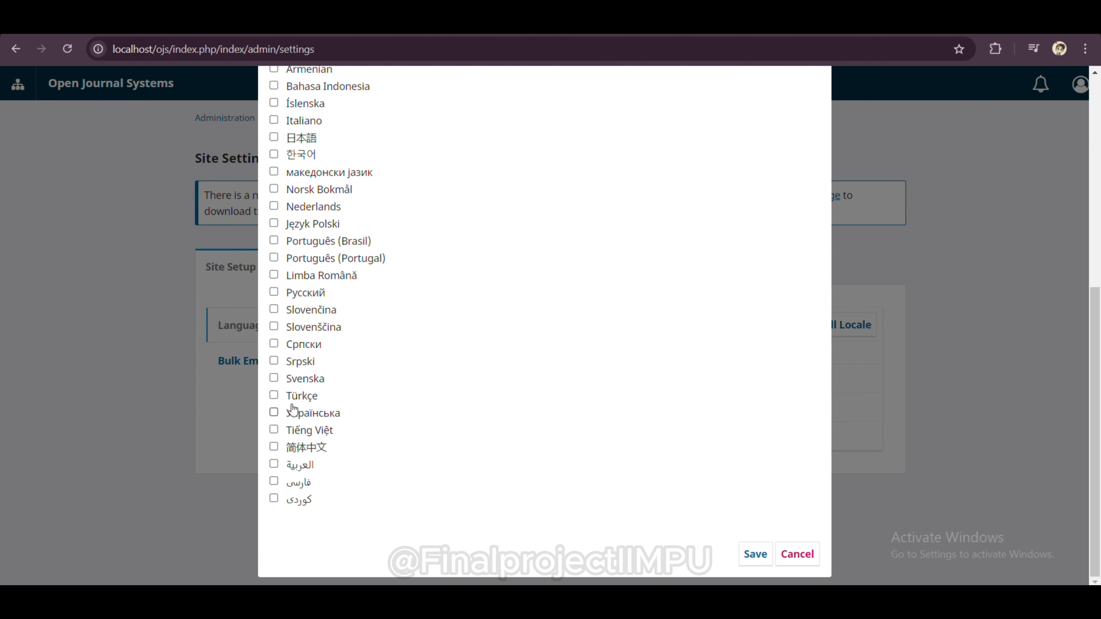
scroll(292, 409, up, 6)
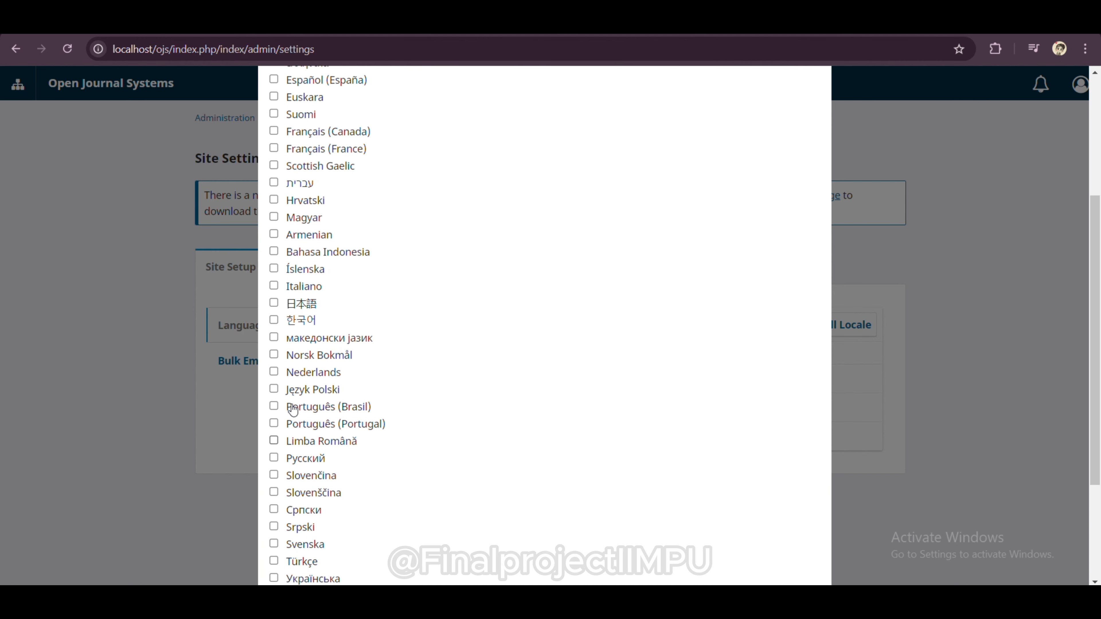
scroll(292, 410, up, 3)
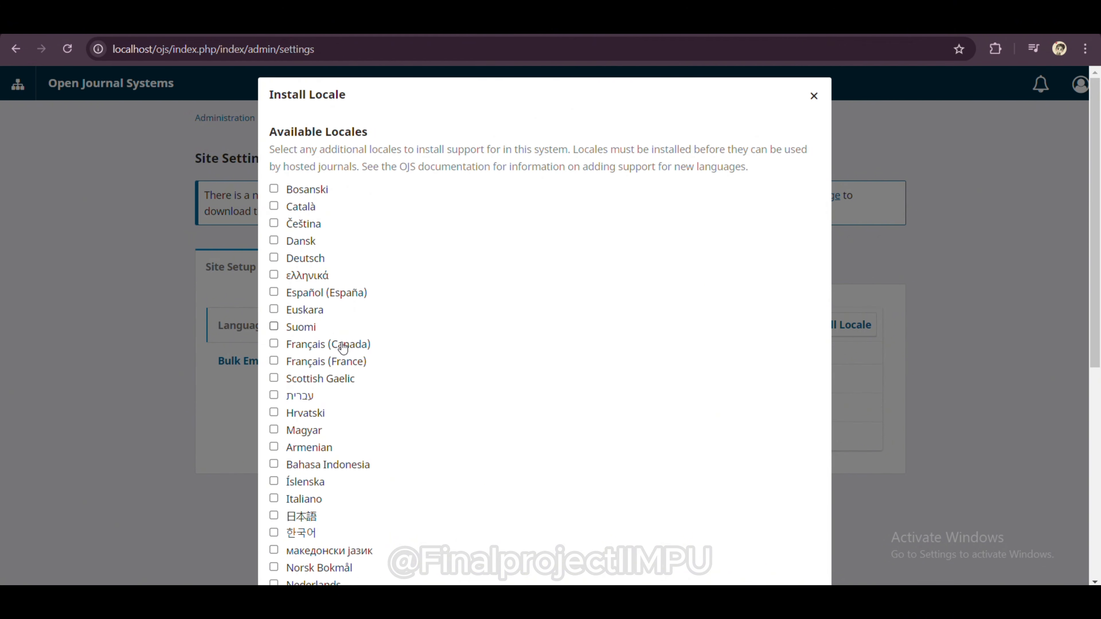
click(813, 96)
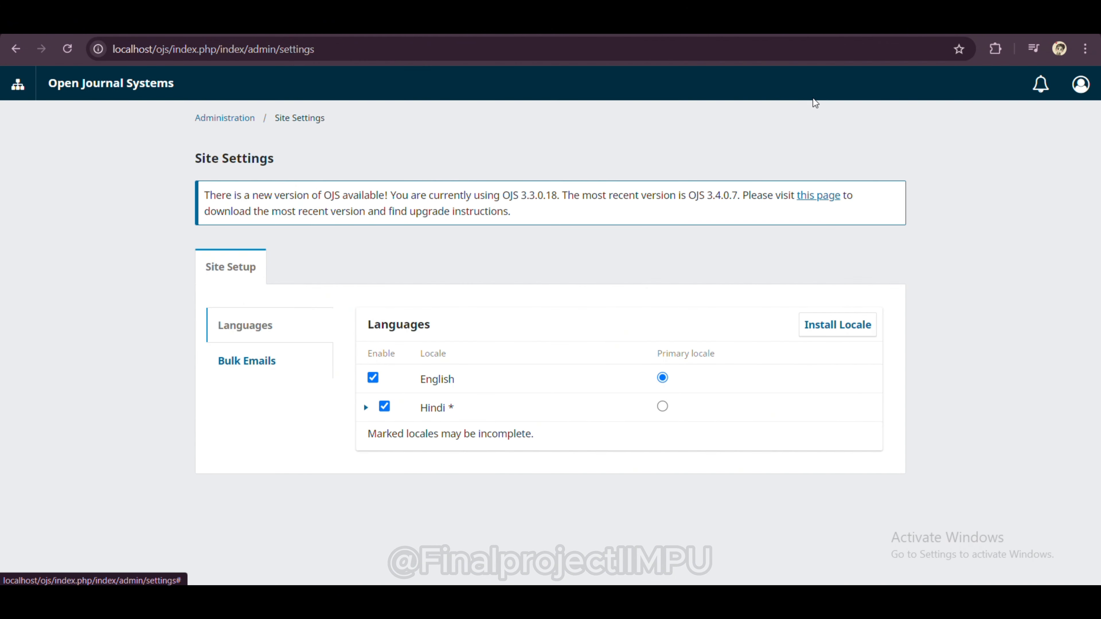
Step: Save Bulk Emails with College and Research Libraries unticked, then go back to Administration
click(274, 363)
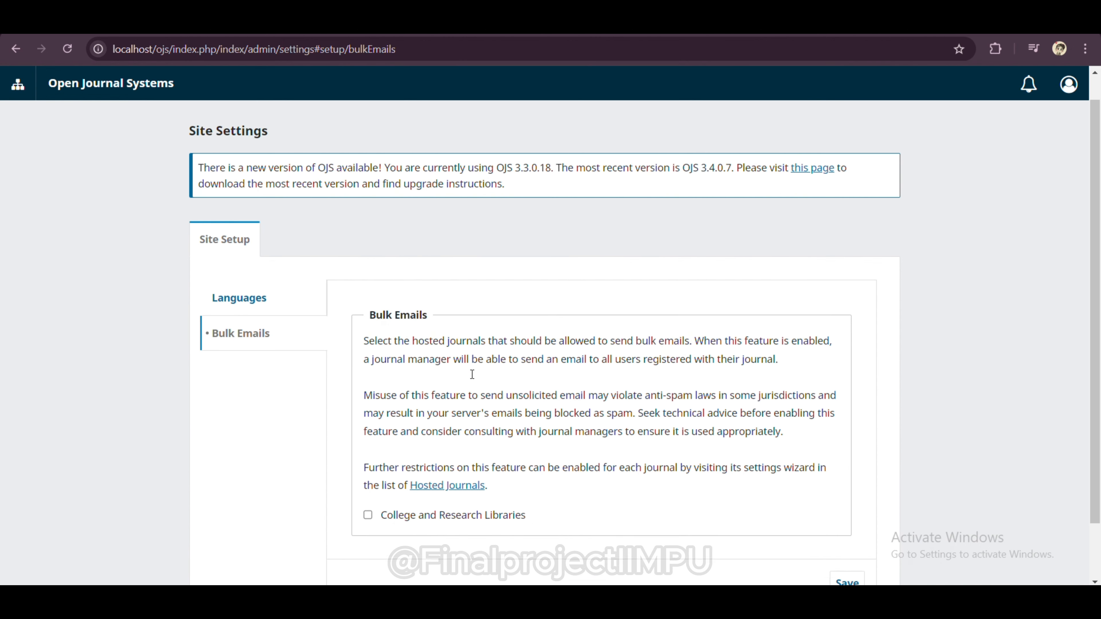
scroll(472, 375, down, 2)
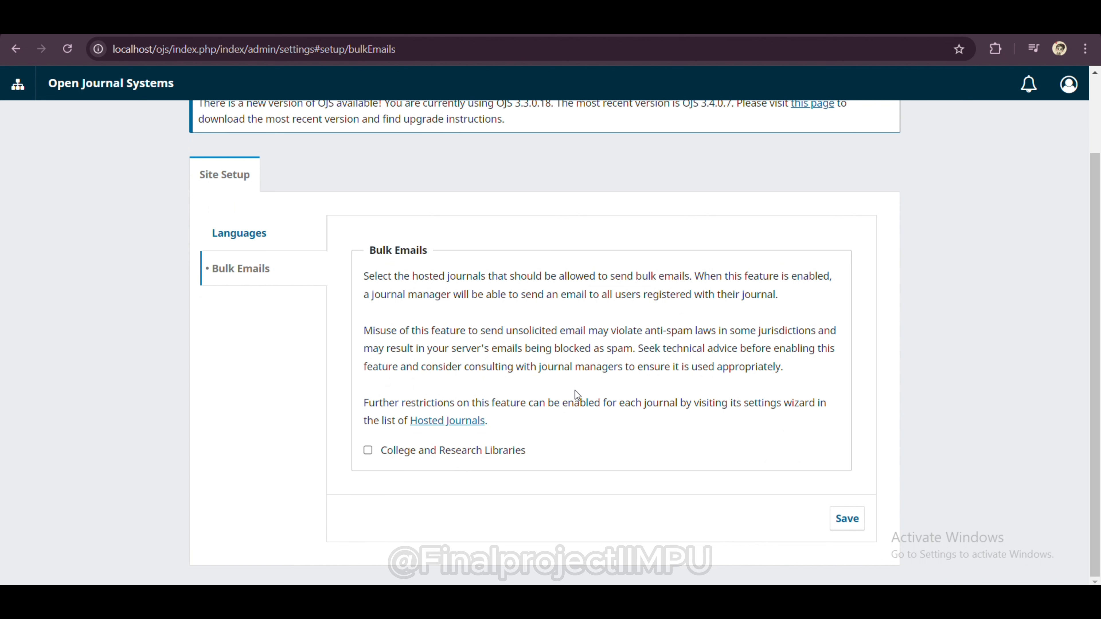
click(840, 525)
scroll(429, 314, up, 3)
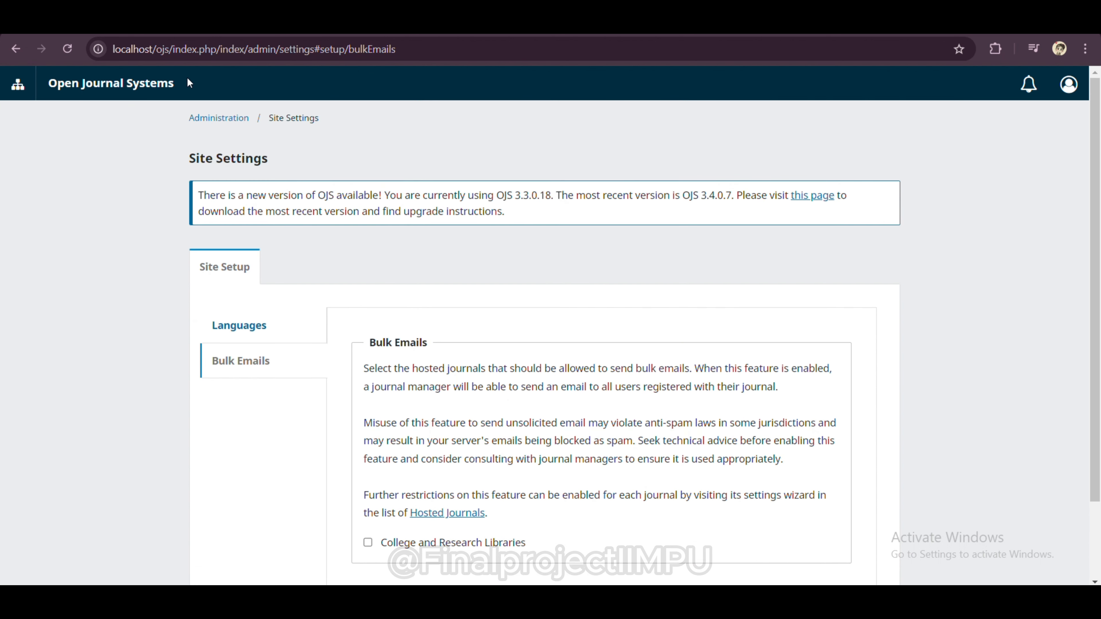
click(226, 123)
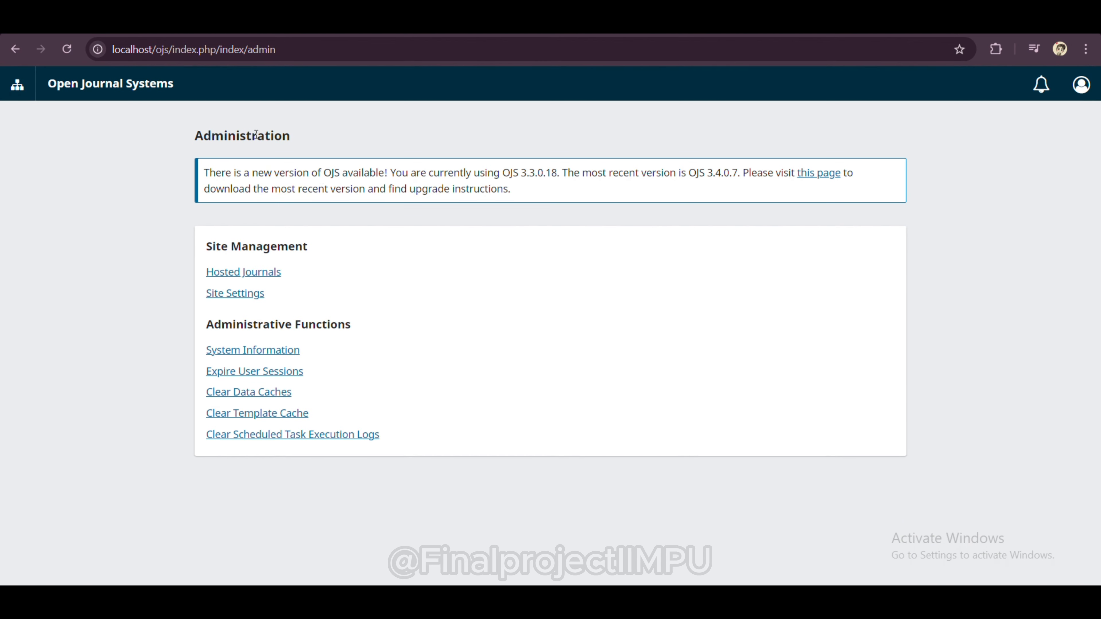
Step: Edit College and Research Libraries, appending 'r' to make the abbreviation Coll.Res.Libr, and save
click(267, 276)
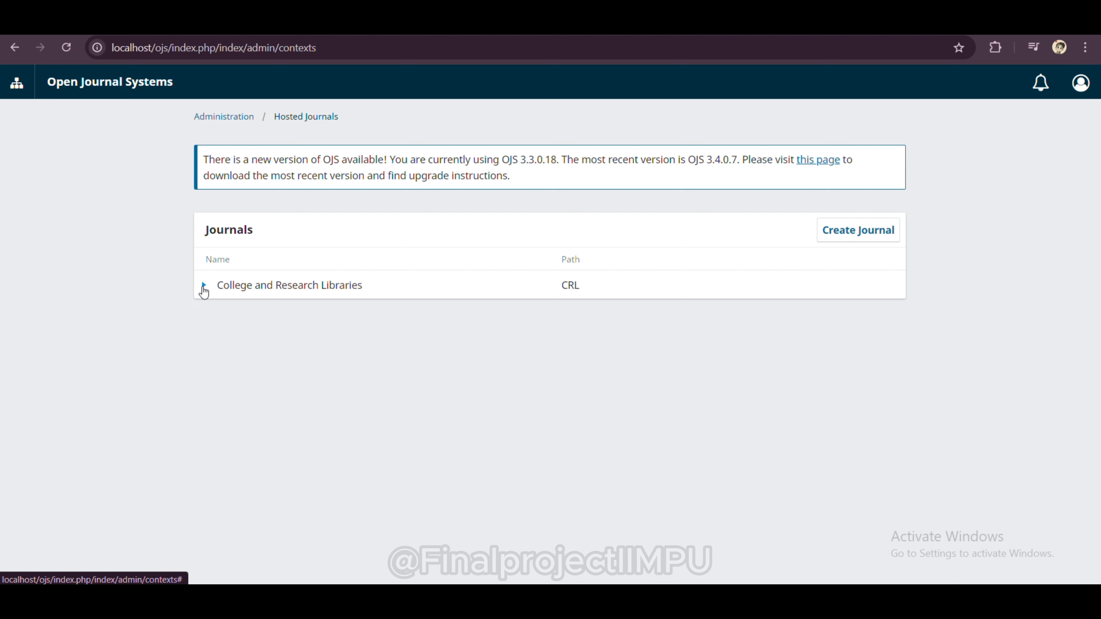
click(203, 290)
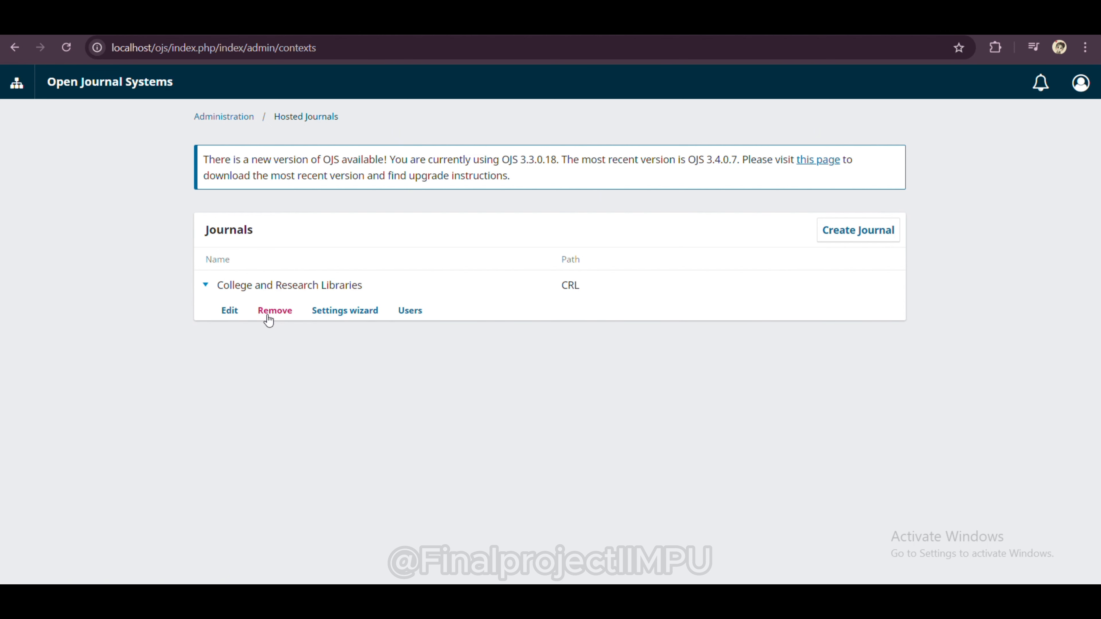
click(229, 310)
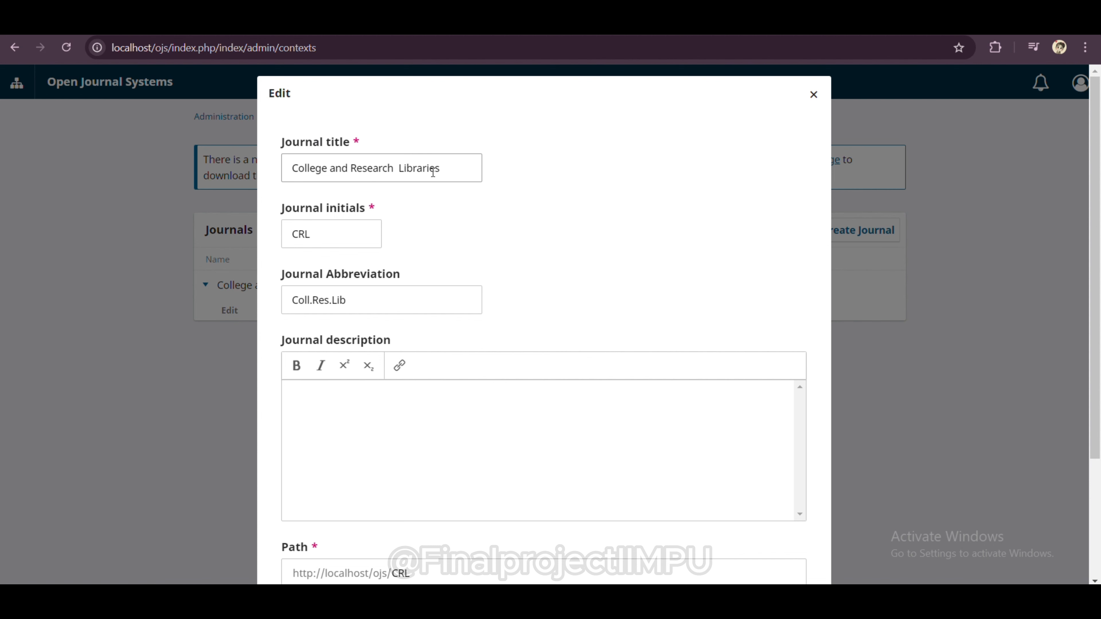
click(357, 302)
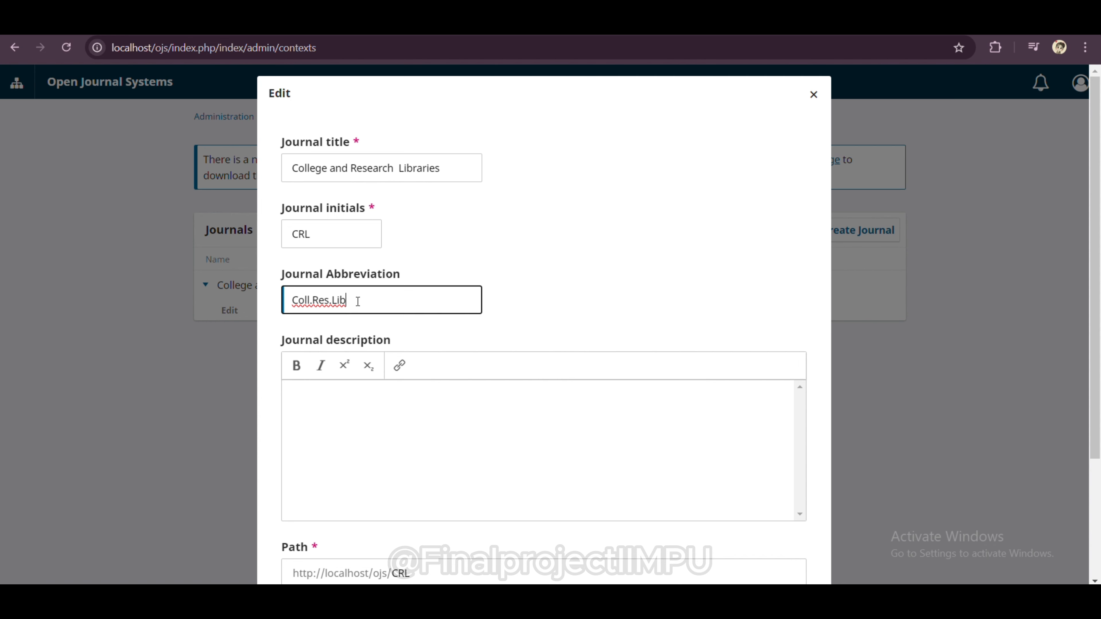
text(r)
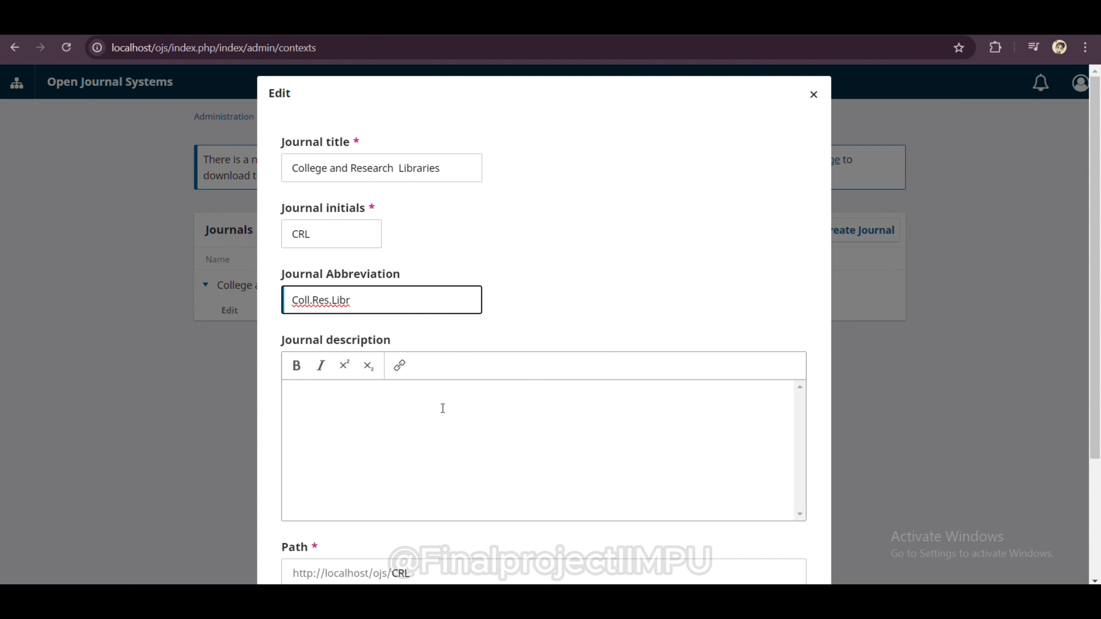
scroll(443, 410, down, 3)
scroll(442, 408, down, 1)
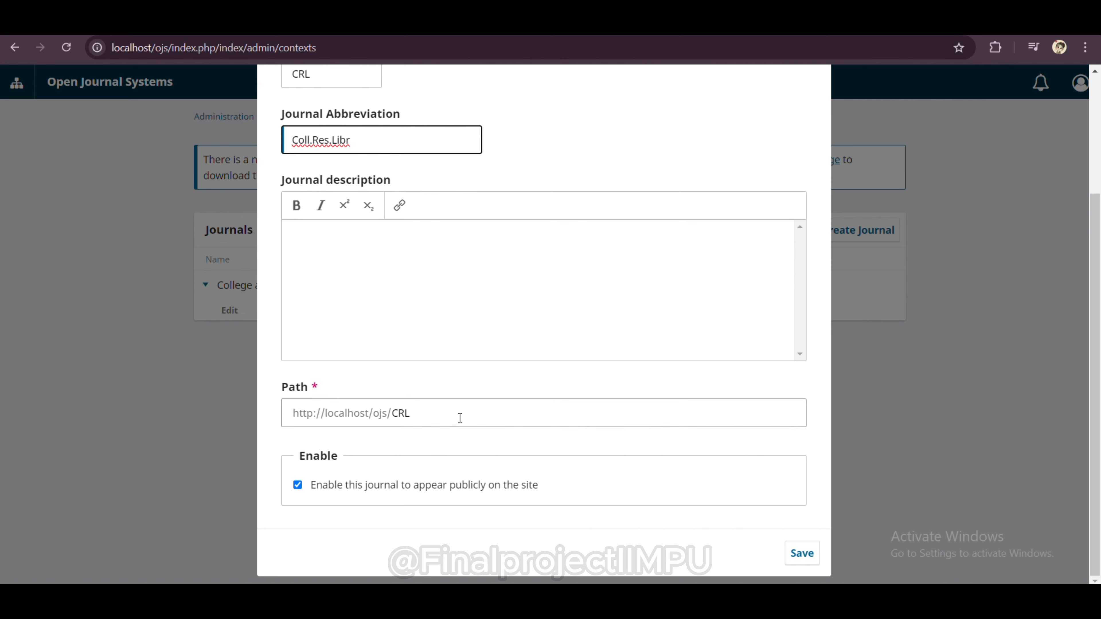
click(789, 561)
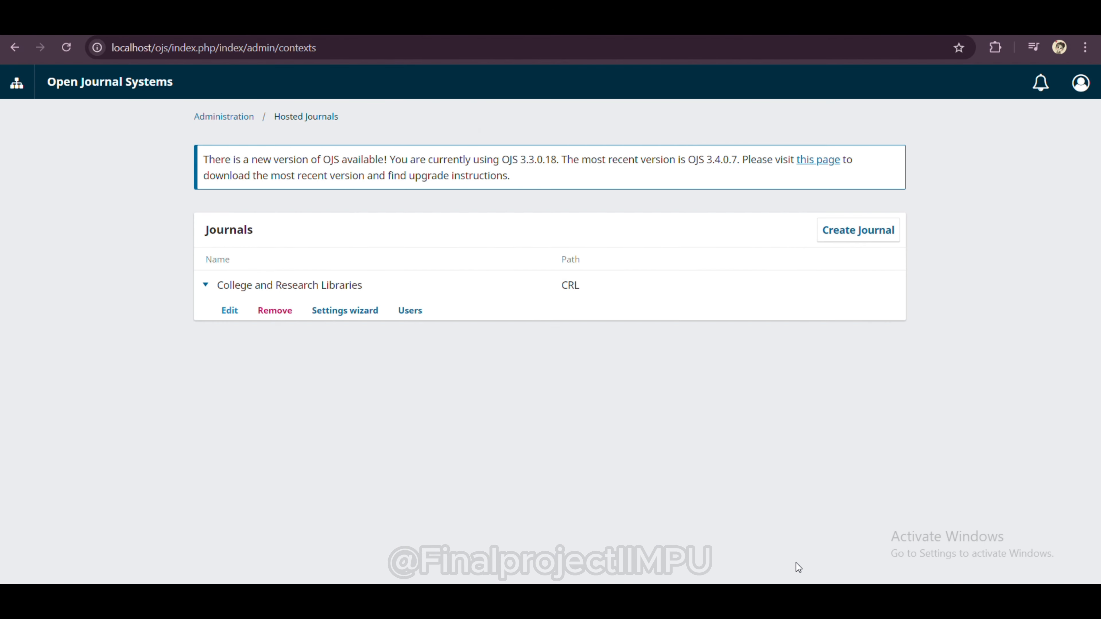
Step: Open the journal's Settings Wizard, scroll through it, and return to Hosted Journals
click(361, 310)
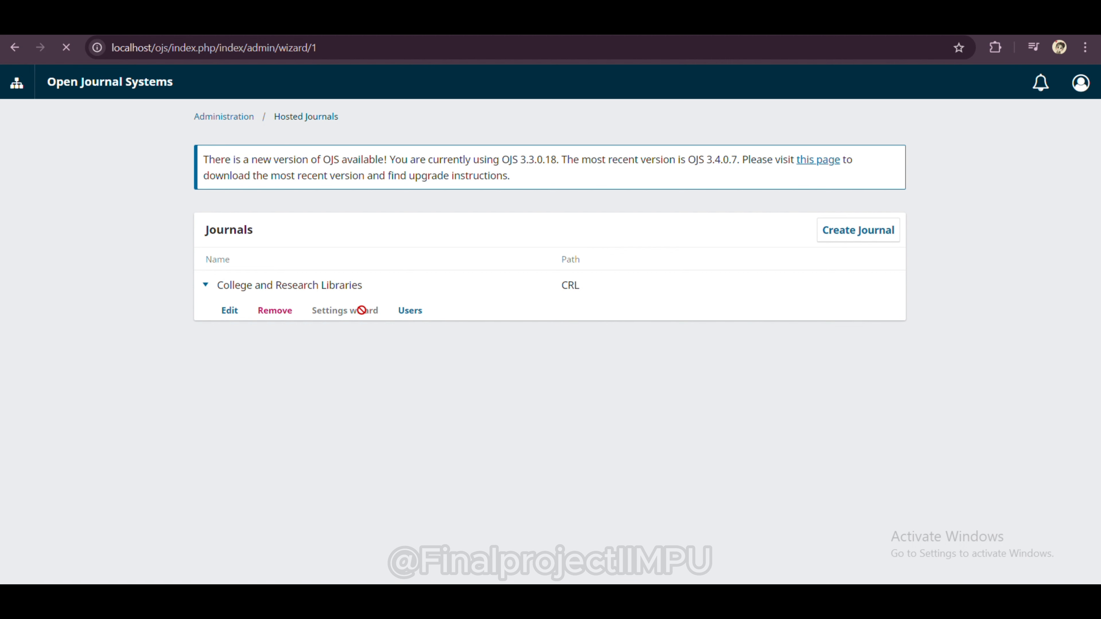
scroll(515, 324, down, 5)
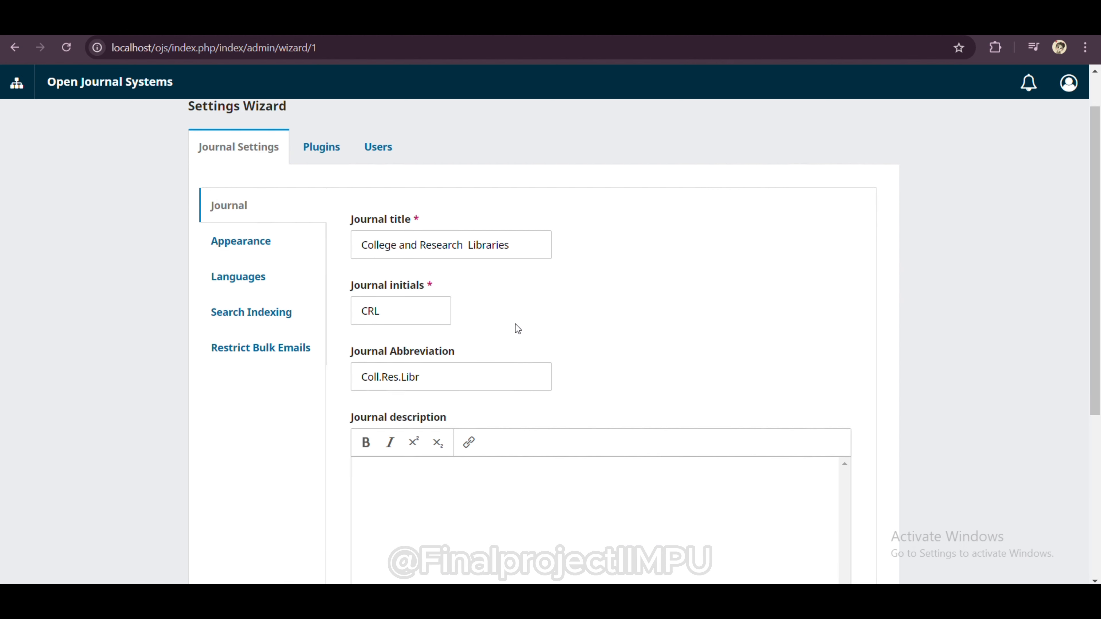
scroll(516, 323, up, 5)
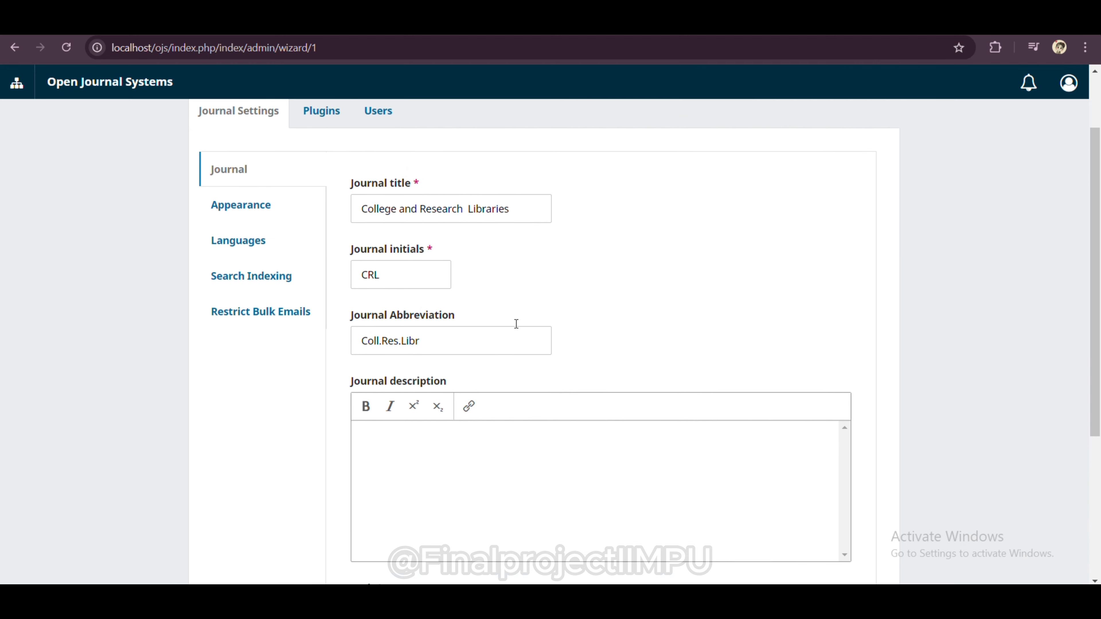
click(319, 119)
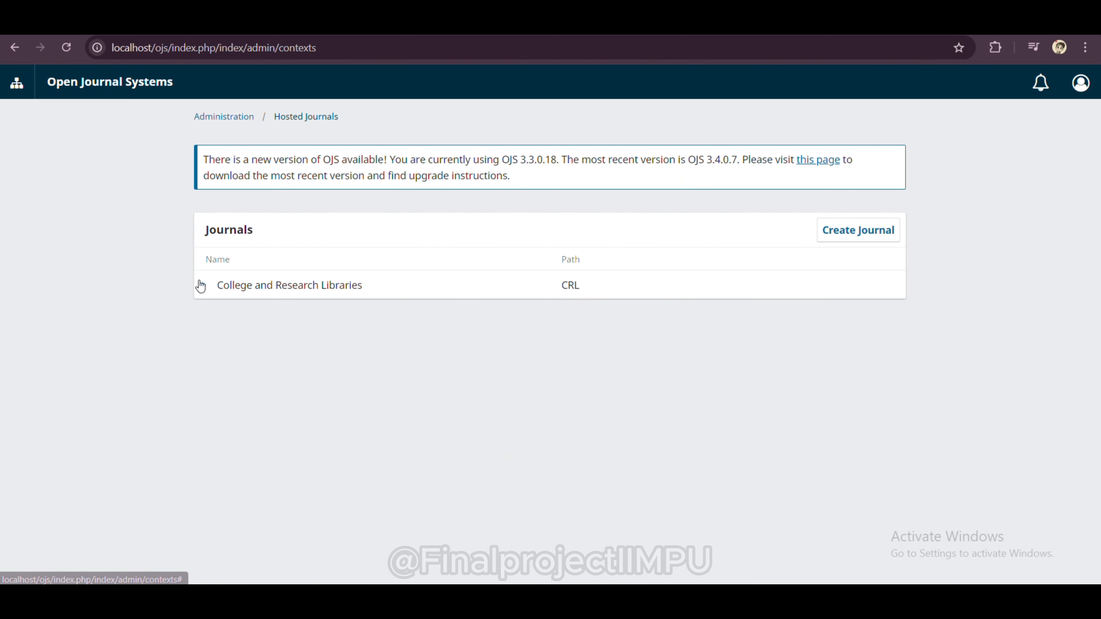
Step: Check the journal's users list, then open and cancel the Create Journal dialog
click(200, 286)
click(410, 309)
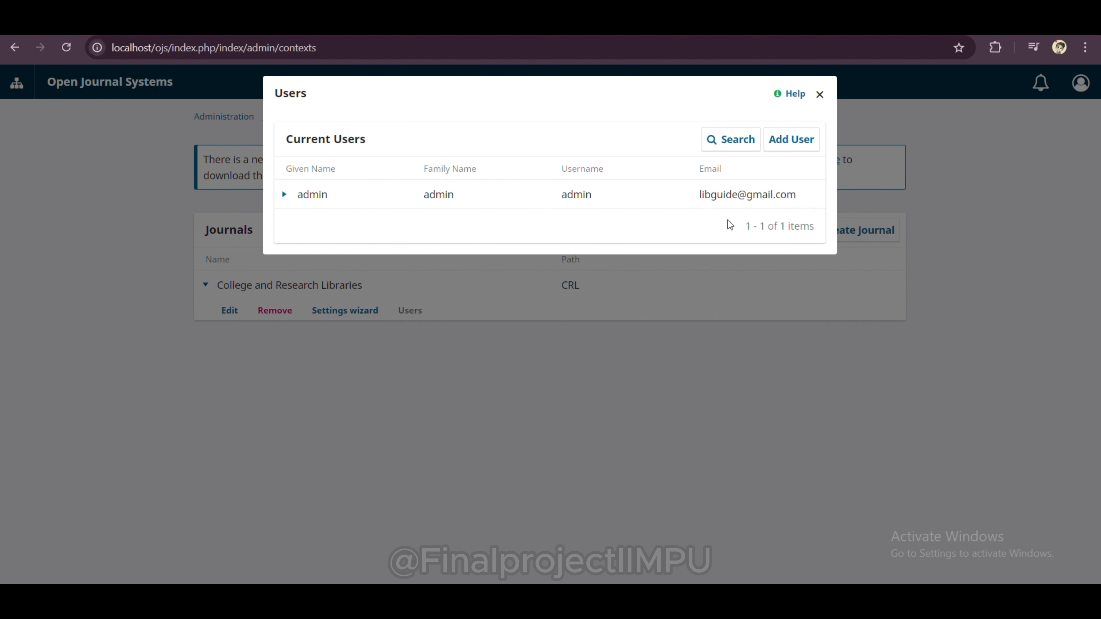
click(821, 99)
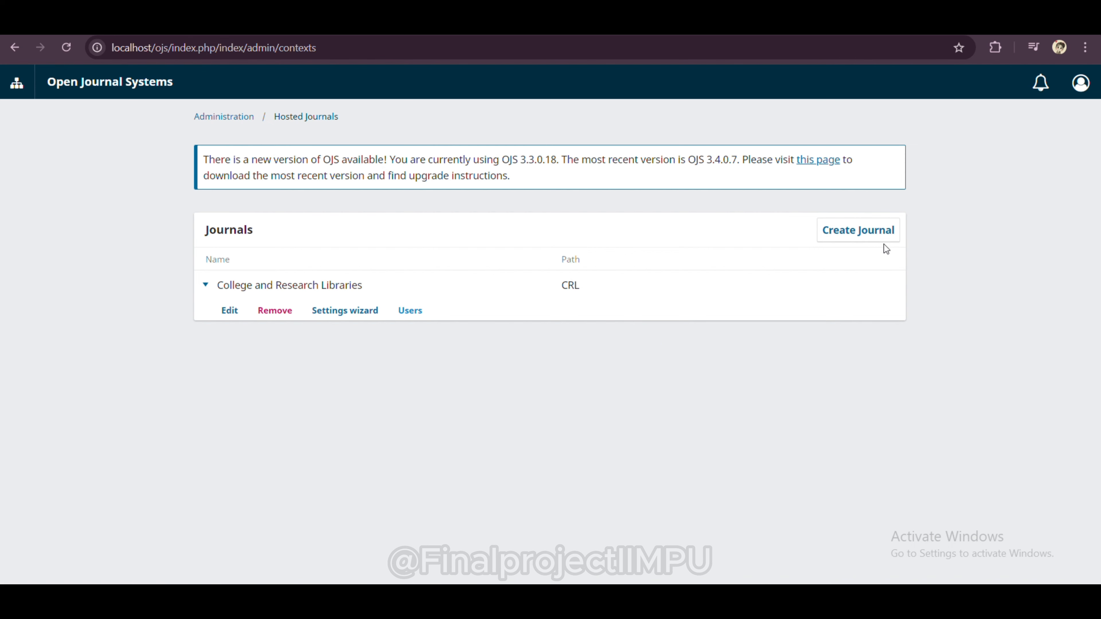
click(854, 246)
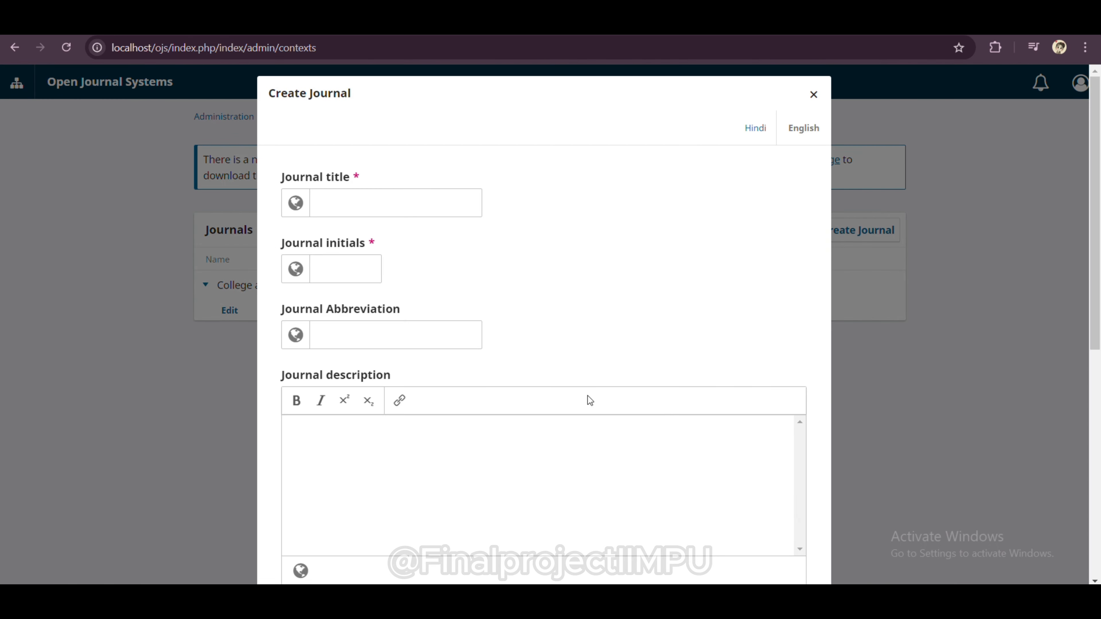
click(814, 94)
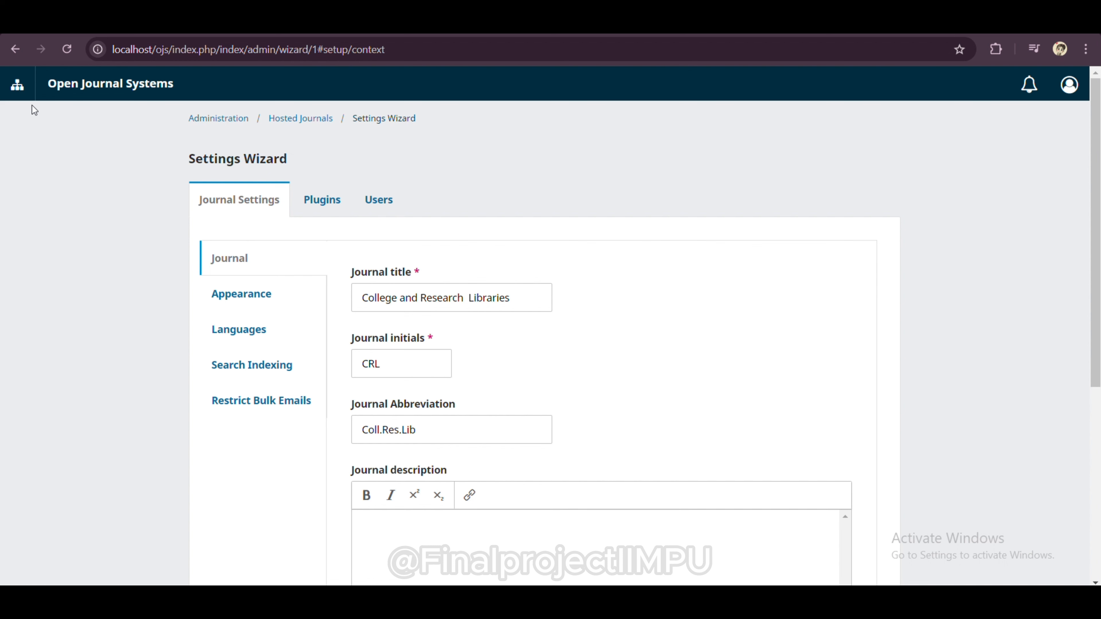
Step: Switch to the College and Research Libraries journal and open its Masthead settings
click(20, 87)
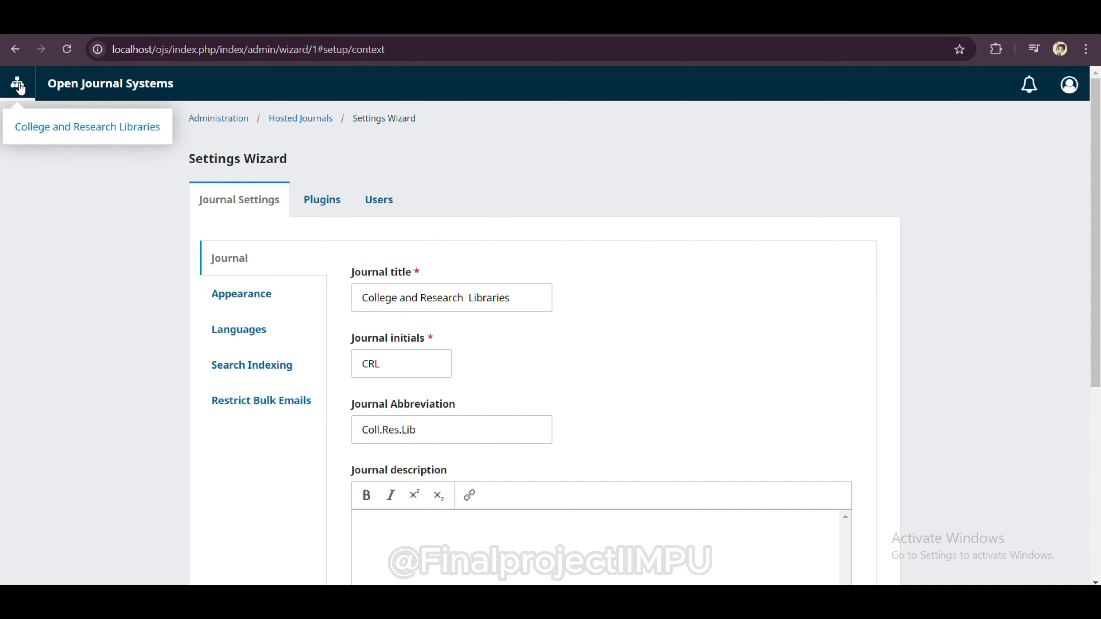
click(58, 132)
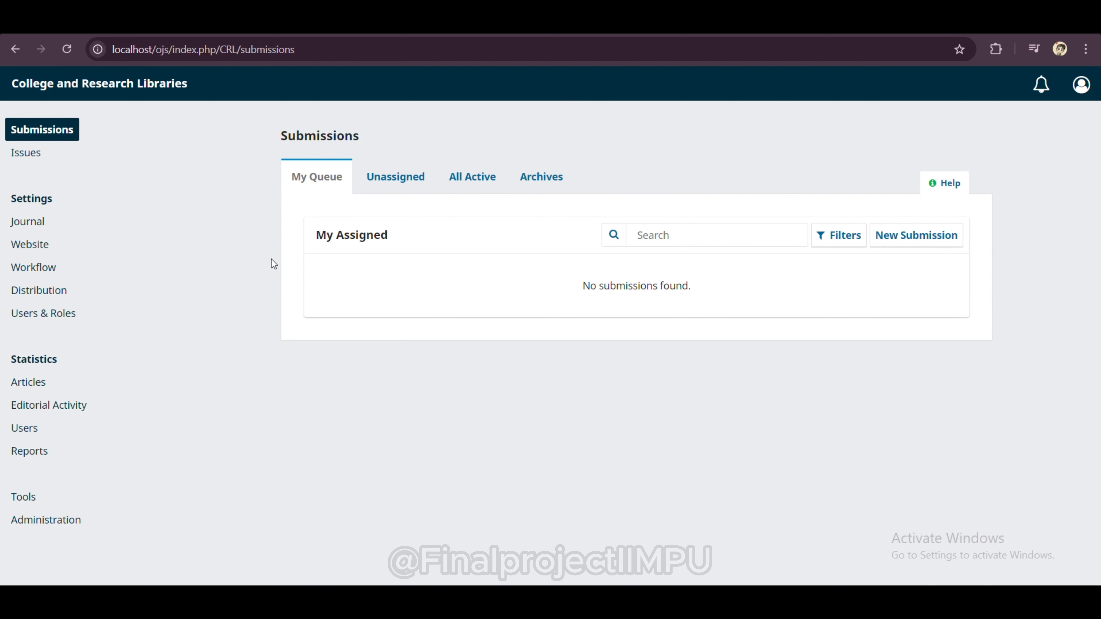
click(27, 221)
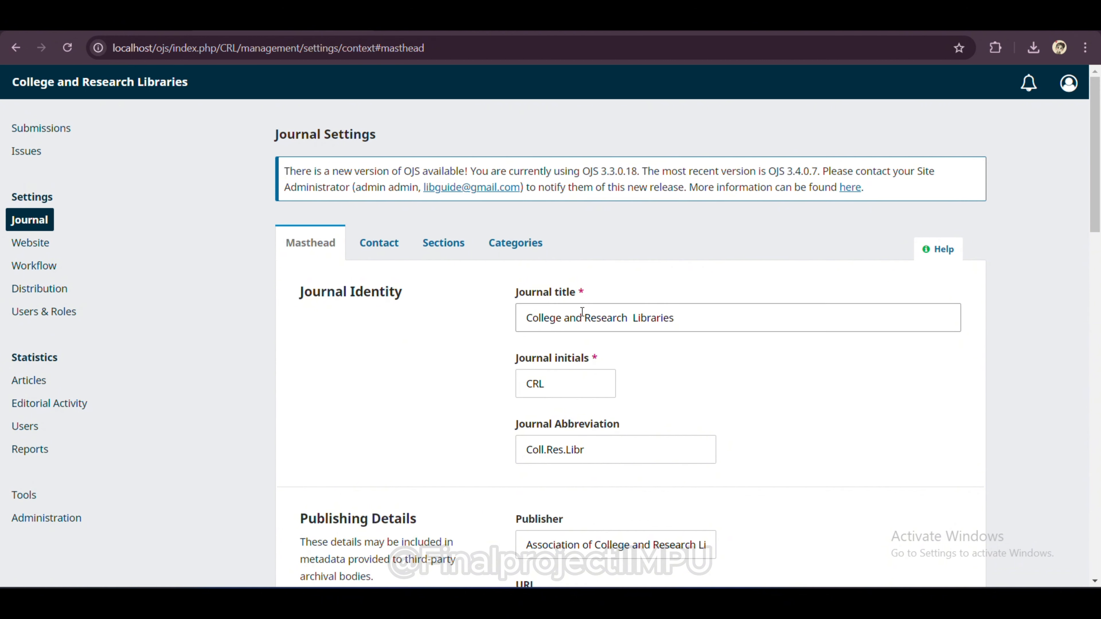
scroll(589, 315, down, 4)
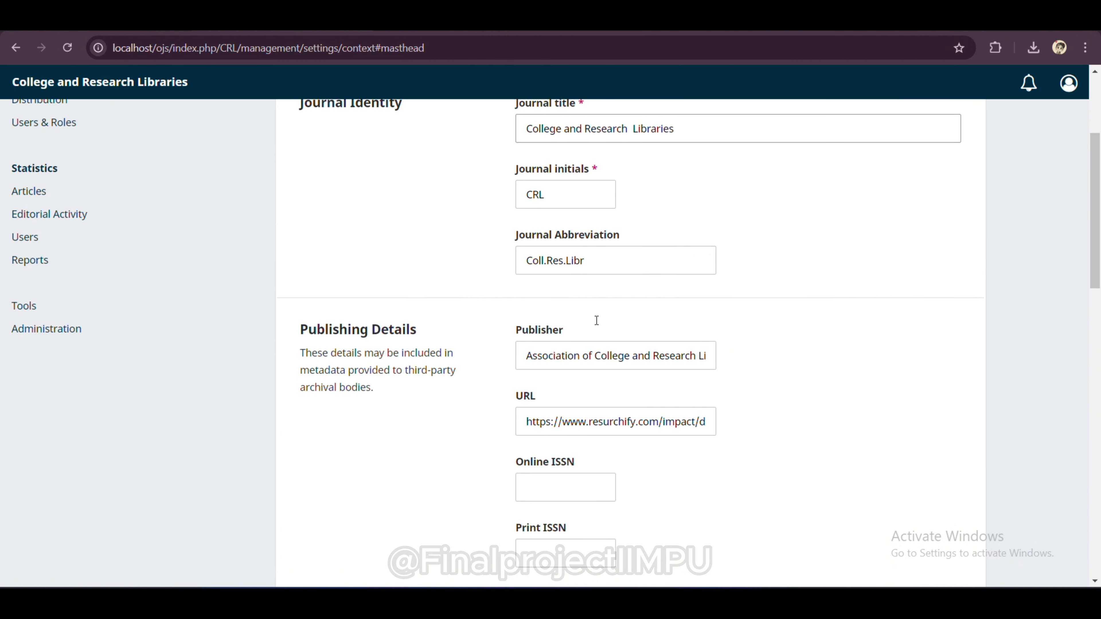
scroll(597, 320, down, 2)
scroll(596, 320, down, 6)
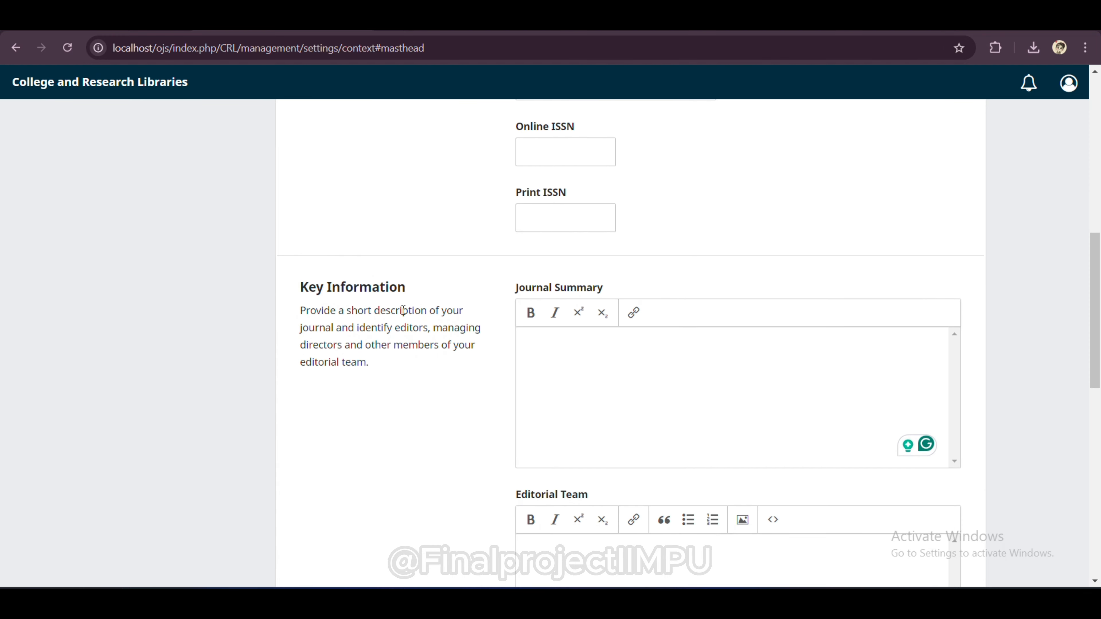
Step: Paste the Aim and Scope paragraph into Journal Summary, correcting the spelling to 'bimonthly'
click(599, 366)
click(599, 365)
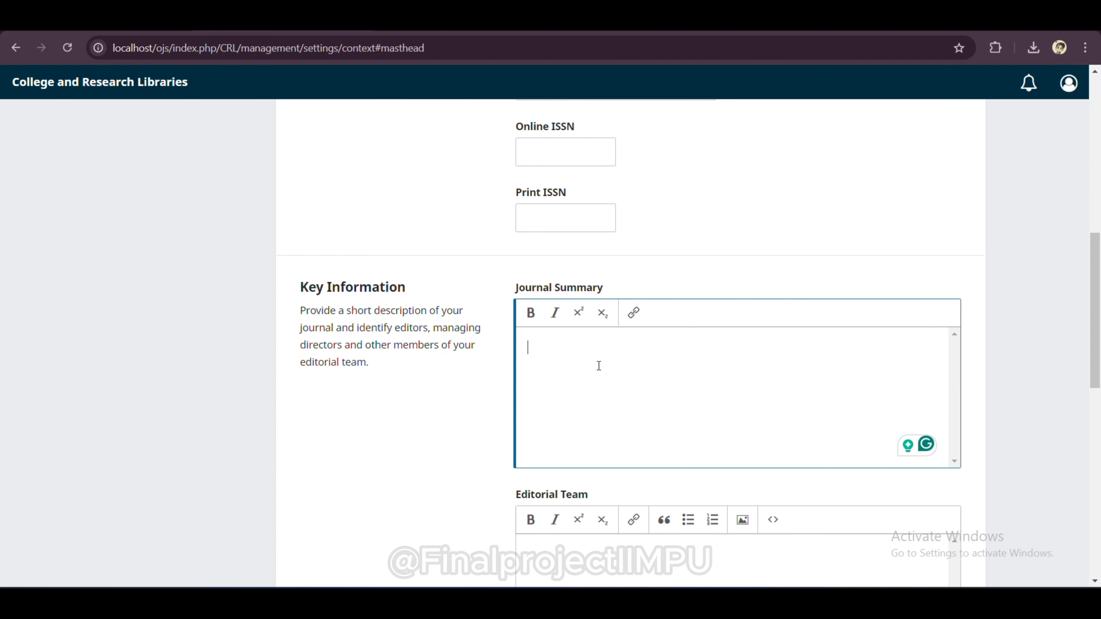
click(114, 21)
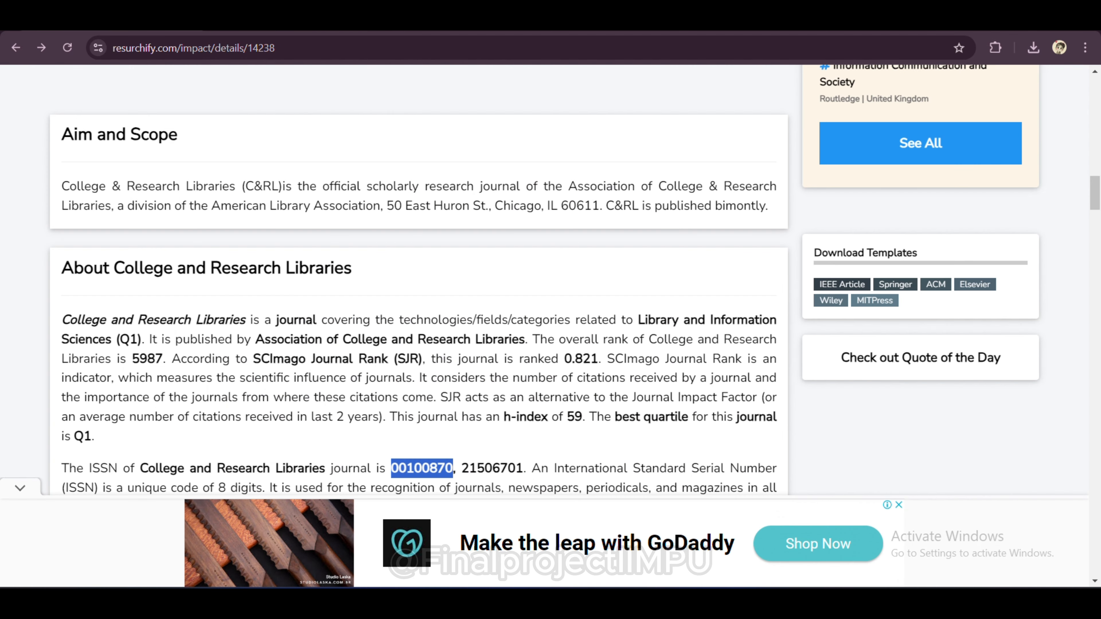
drag(62, 191, 788, 220)
key(ctrl+c)
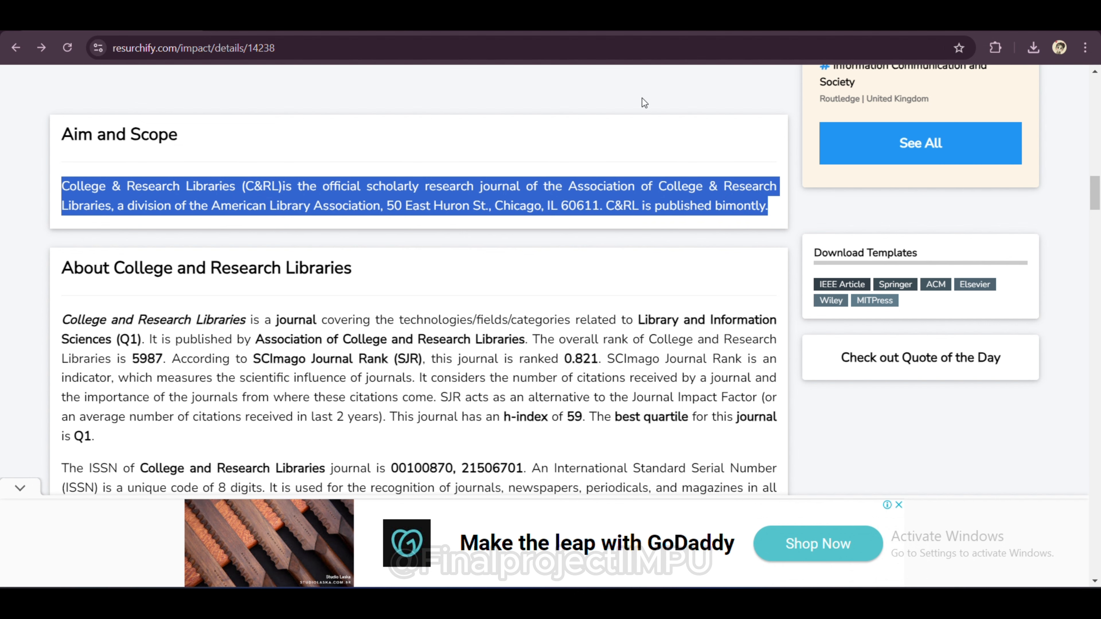
click(282, 21)
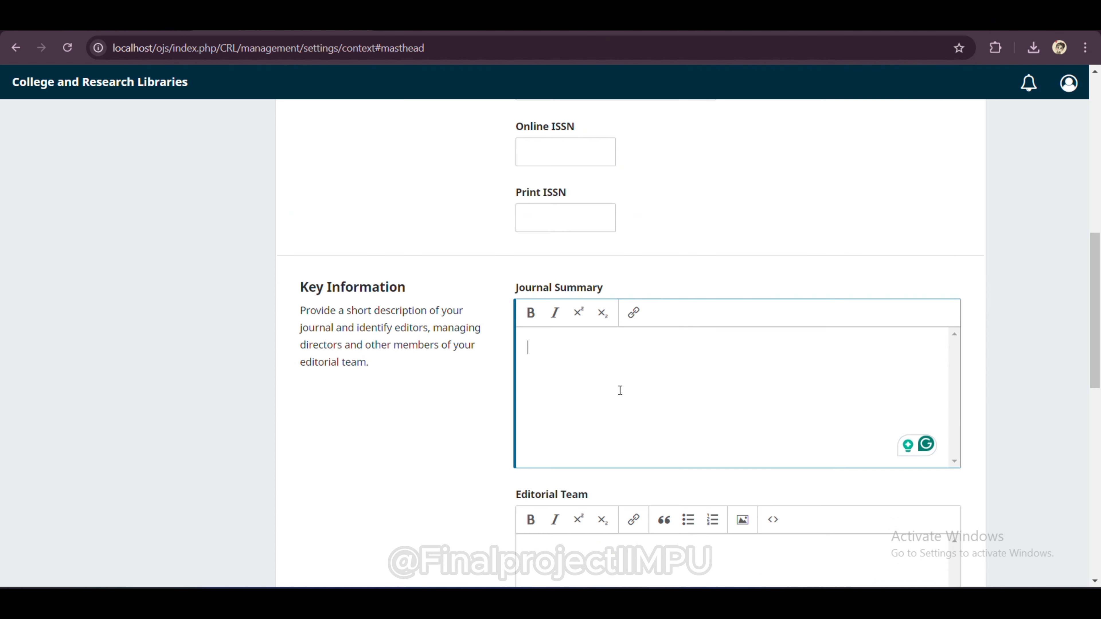
key(ctrl+v)
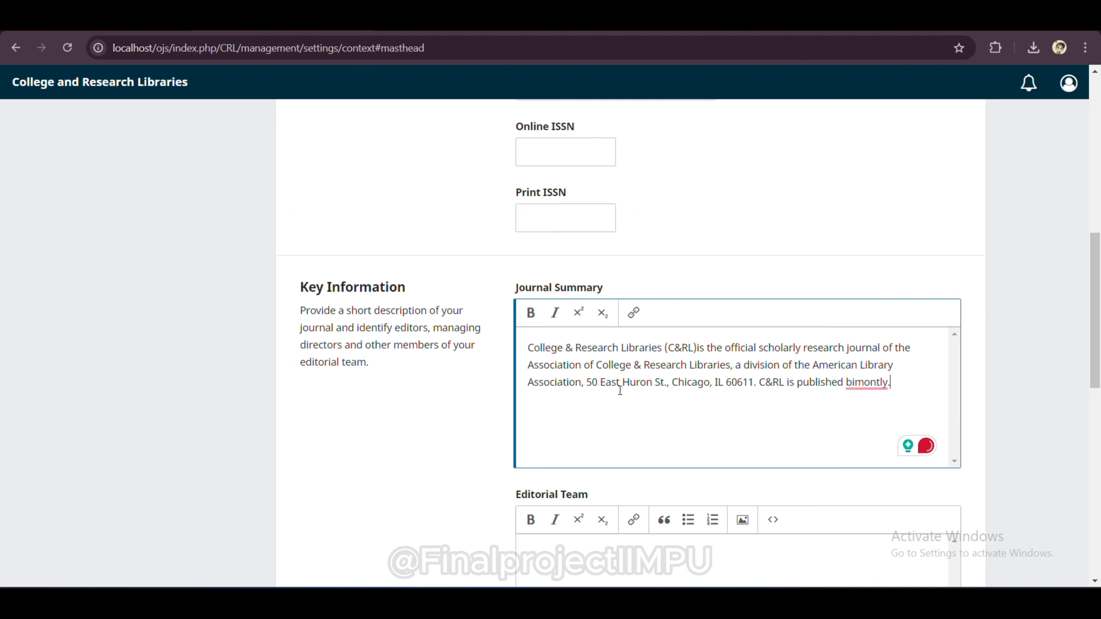
mouse_move(865, 382)
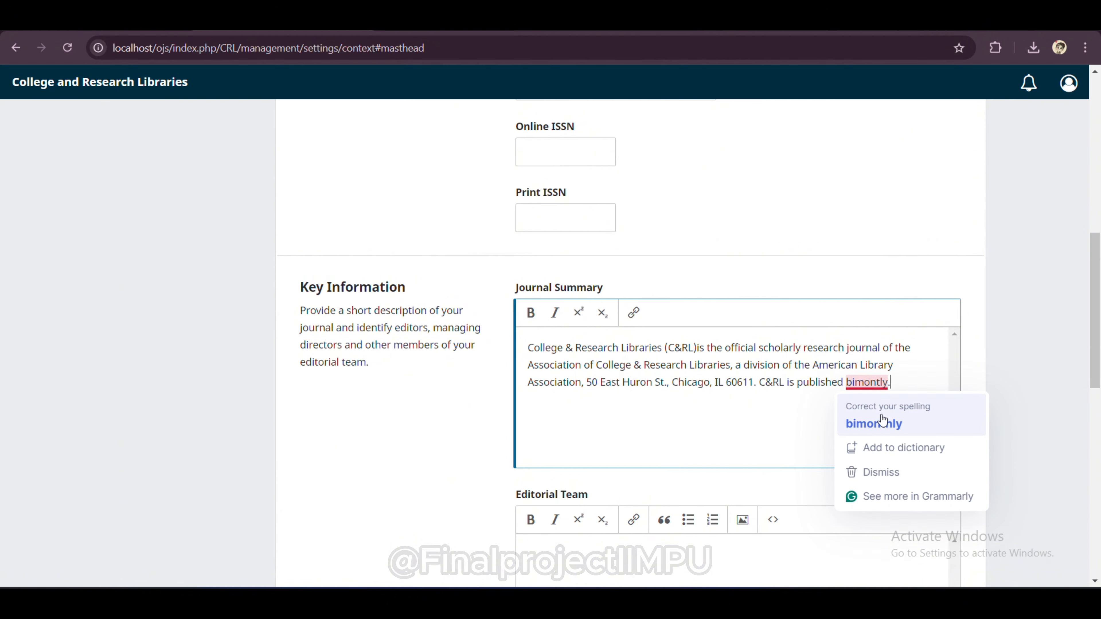
click(873, 423)
scroll(534, 397, down, 6)
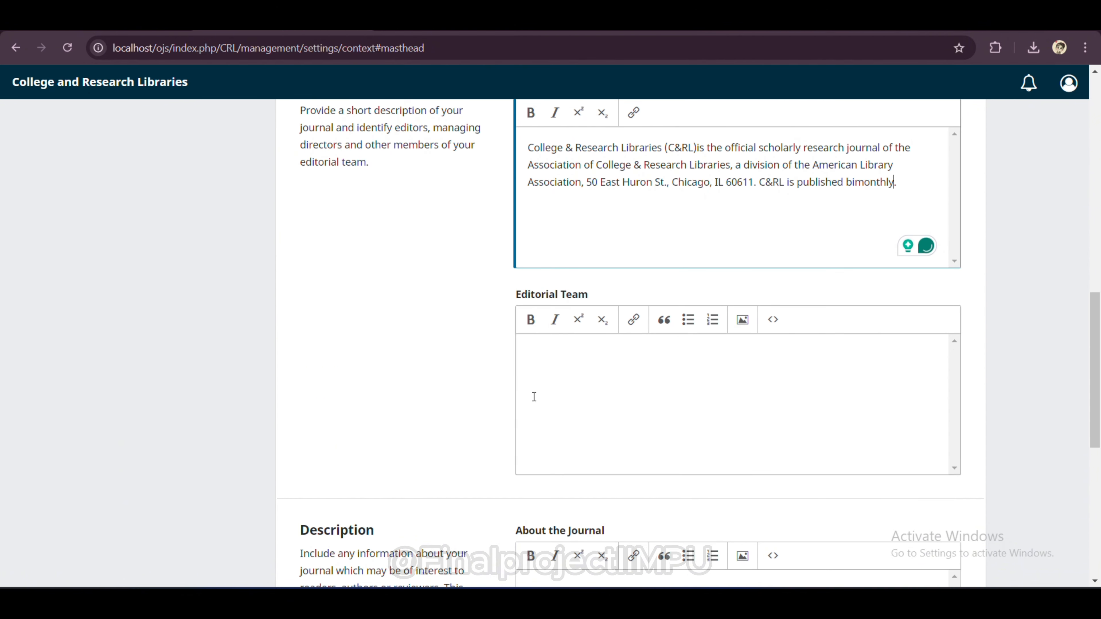
scroll(533, 397, down, 3)
Step: Paste the About College and Research Libraries paragraph into About the Journal and save the masthead
click(534, 396)
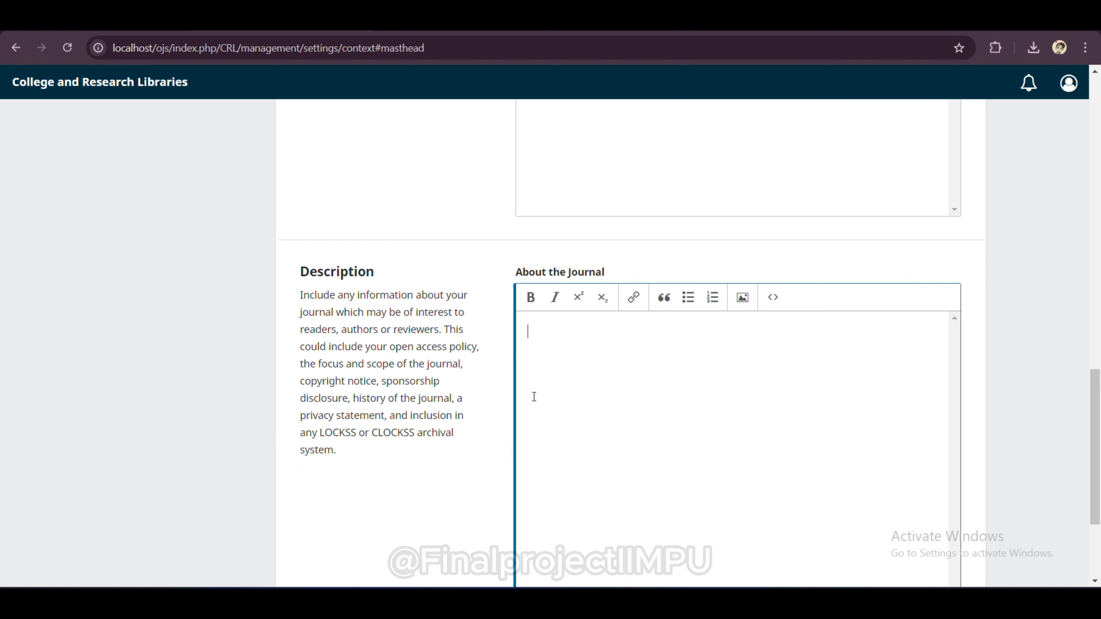
click(143, 21)
click(216, 367)
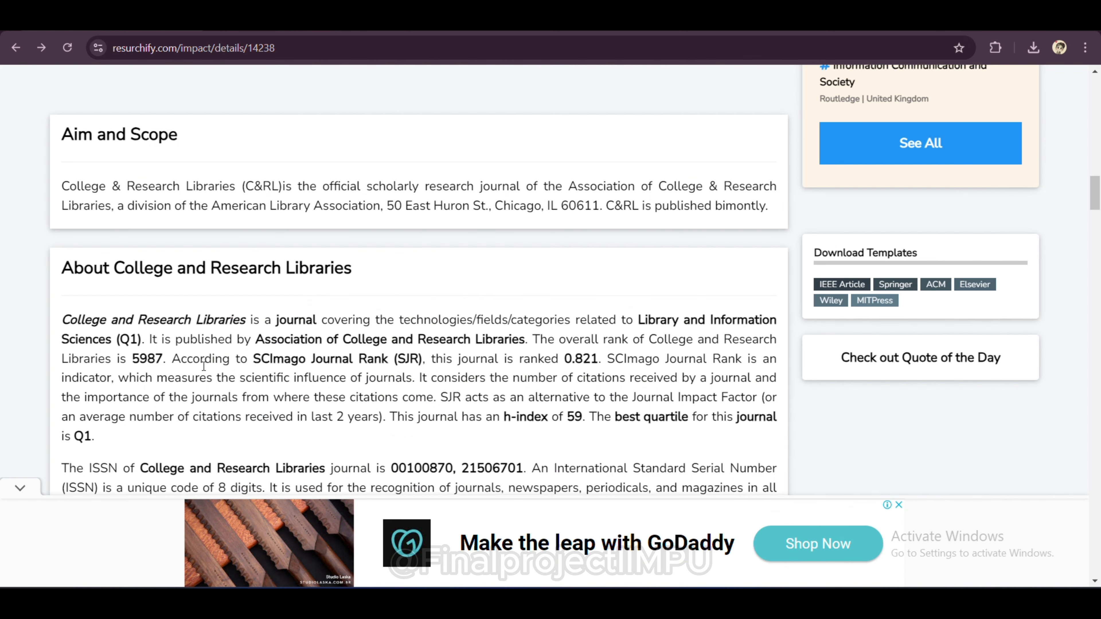
drag(62, 321, 280, 431)
key(ctrl+c)
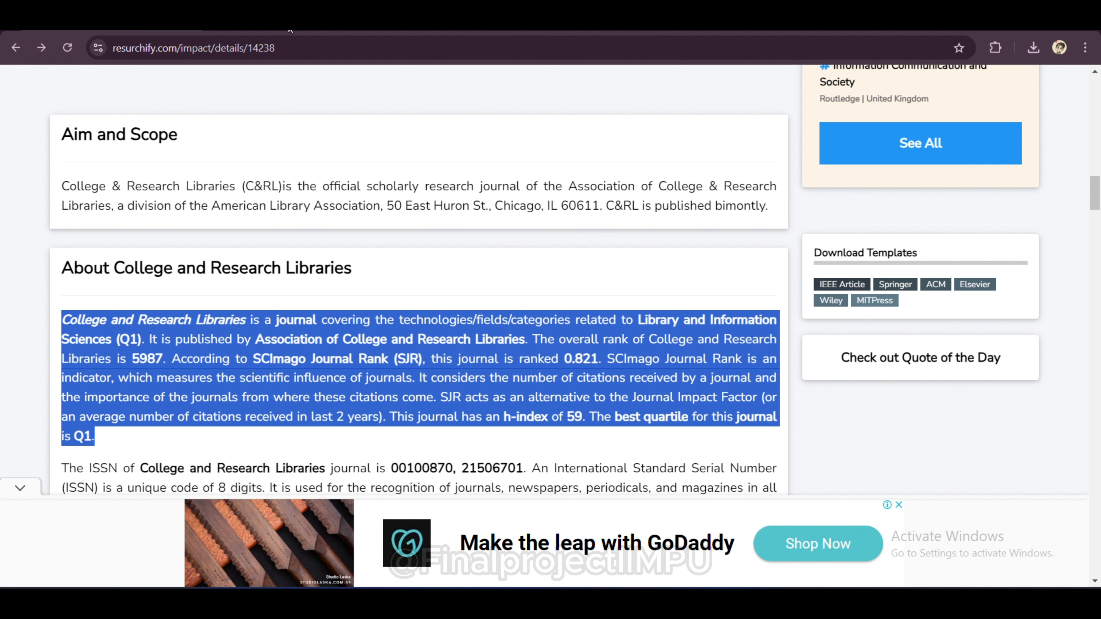
click(278, 21)
key(ctrl+v)
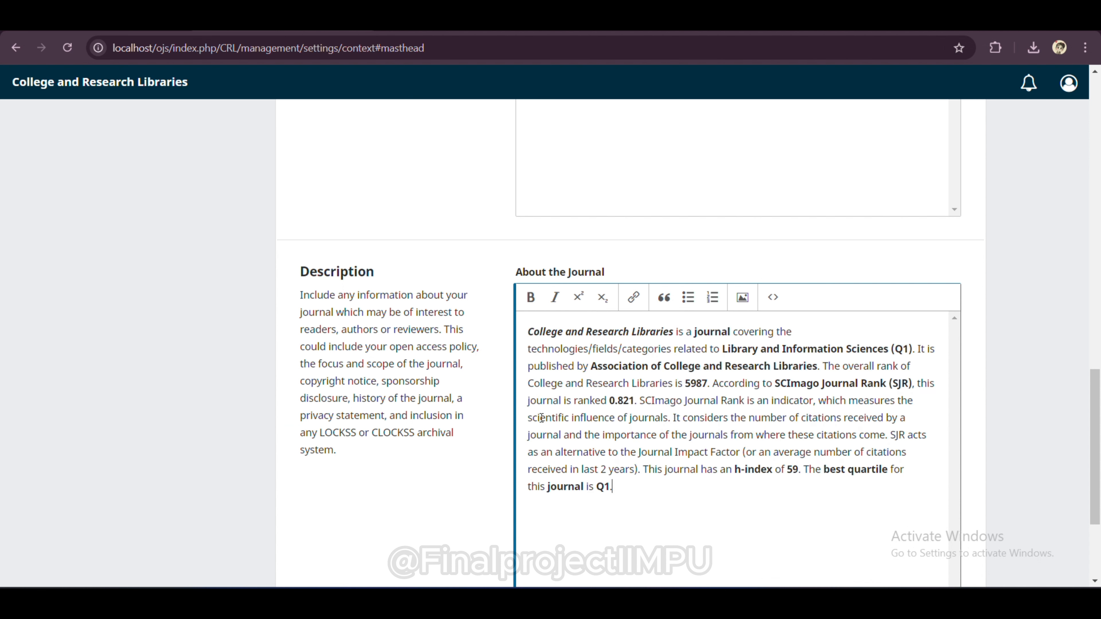
scroll(541, 418, down, 4)
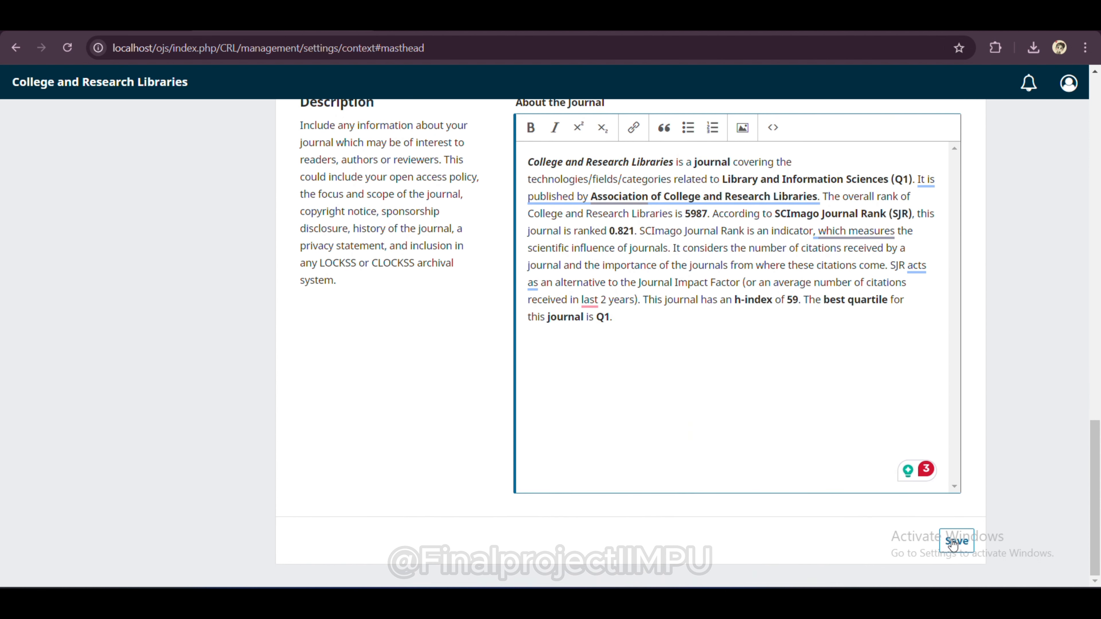
click(952, 545)
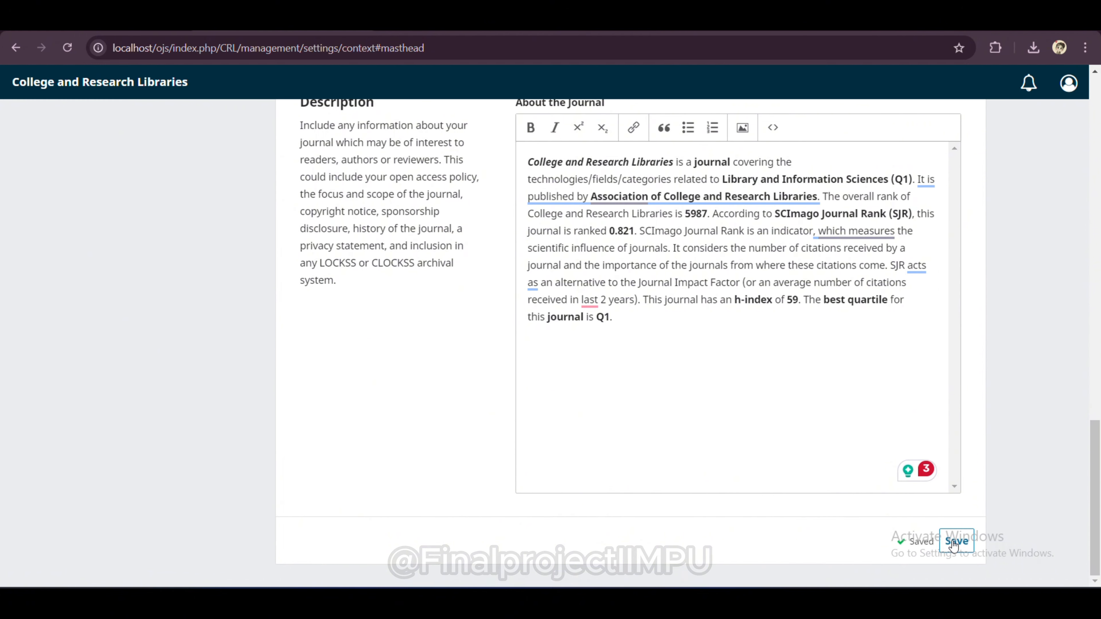
scroll(320, 283, up, 10)
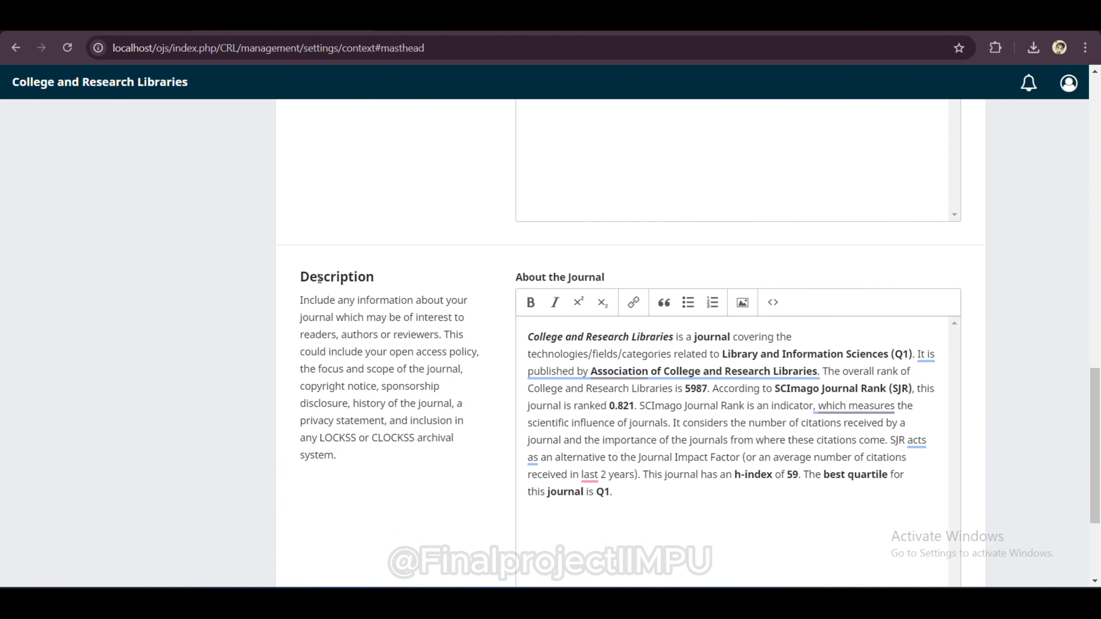
scroll(319, 282, up, 8)
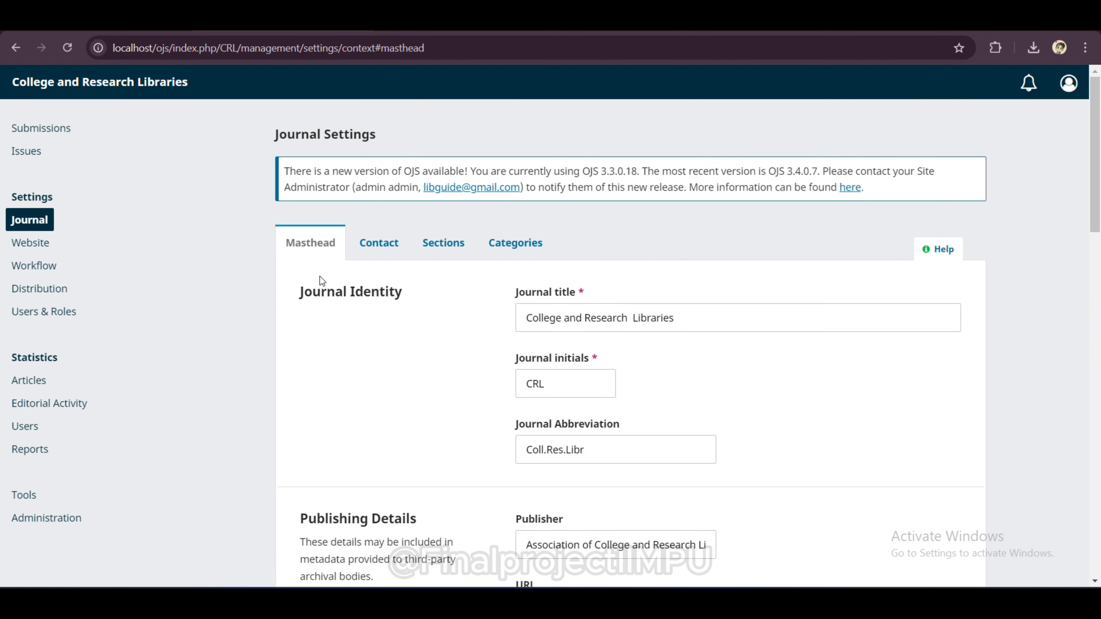
Step: On the Contact tab, enter principal contact name 'admin' with the contact's e-mail and phone number
click(385, 239)
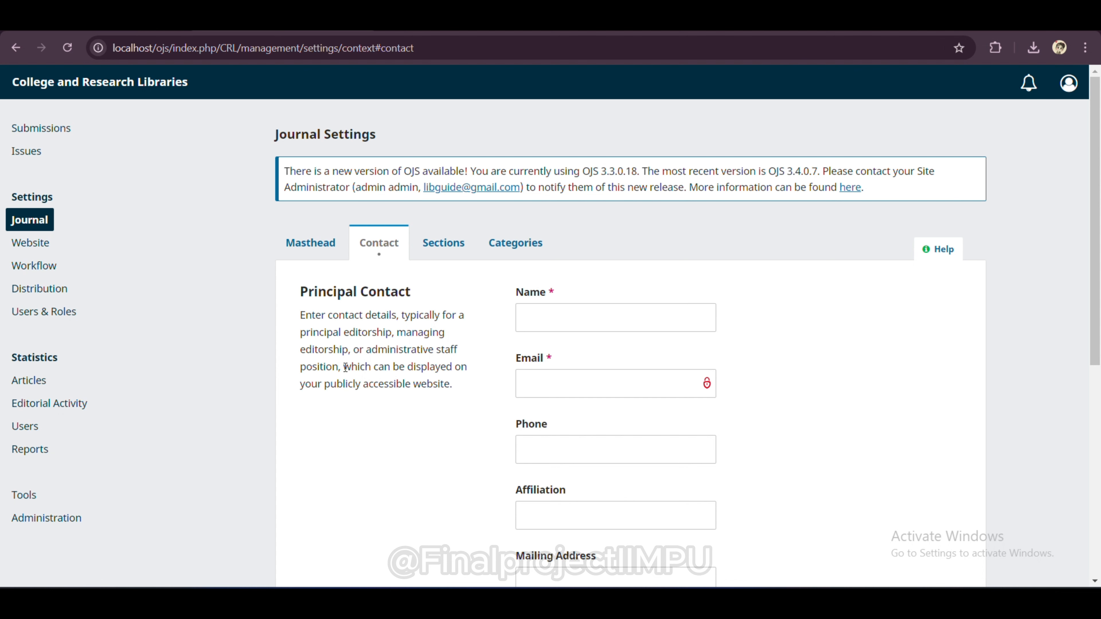
drag(346, 368, 453, 389)
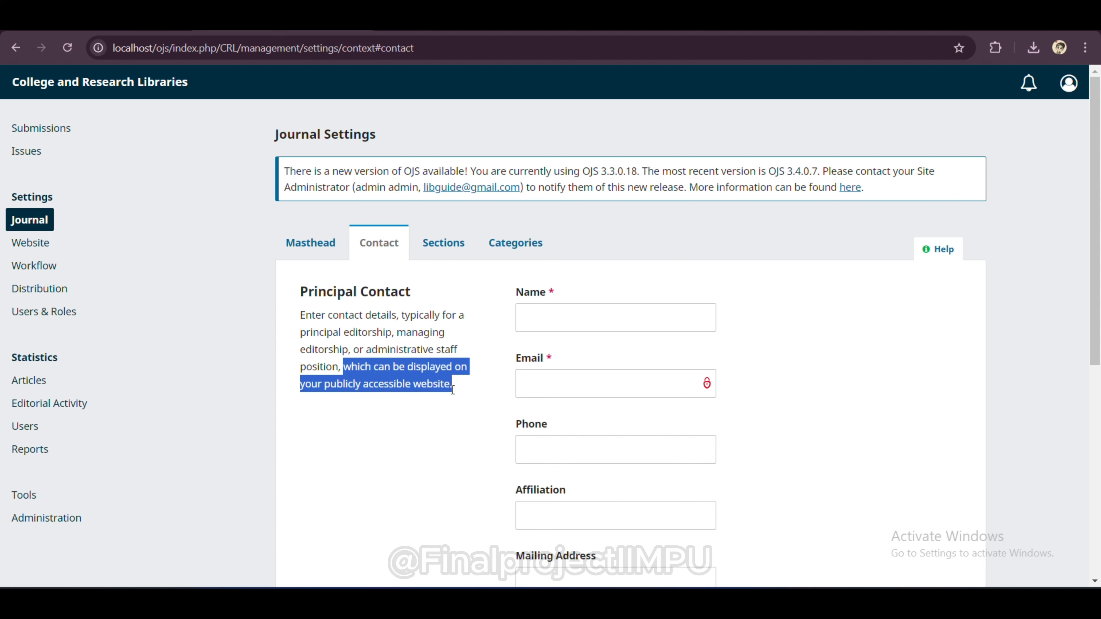
click(455, 395)
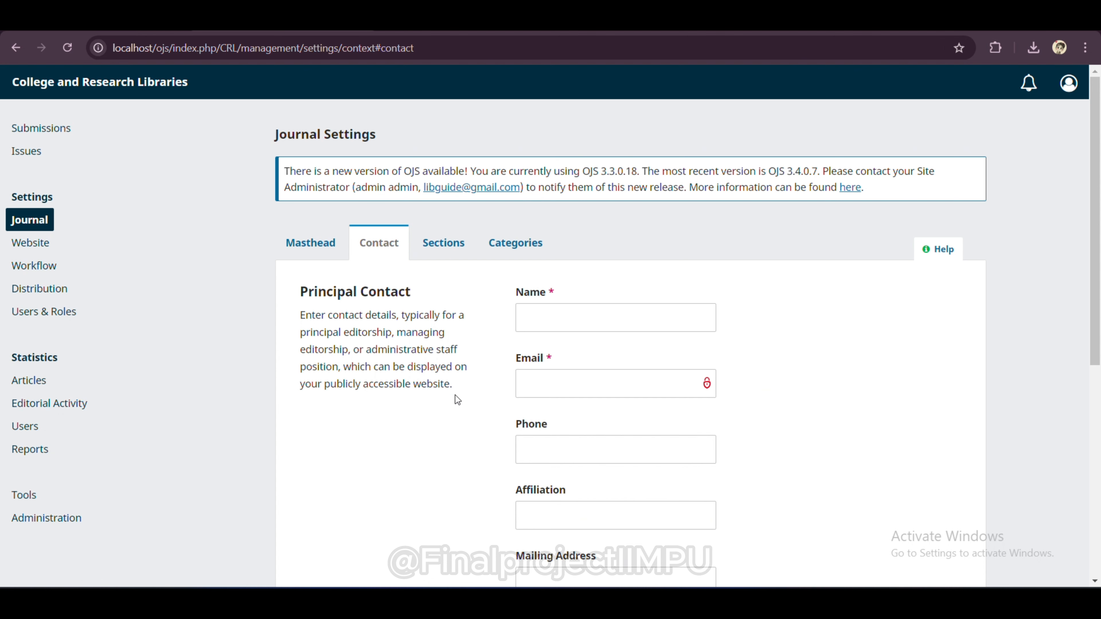
click(570, 313)
text(admin)
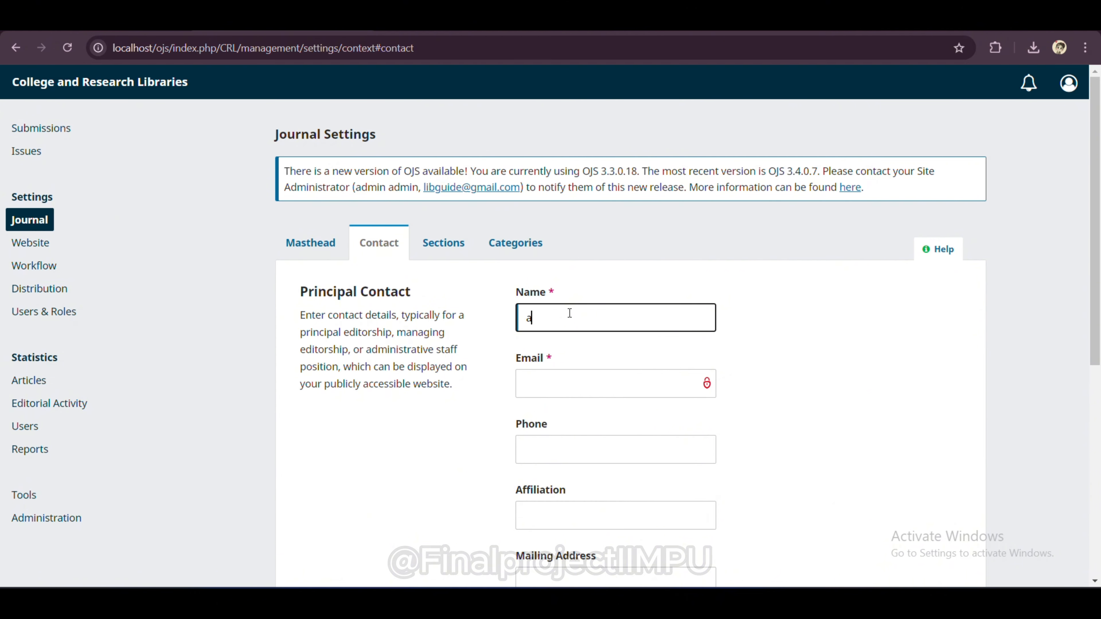
click(566, 382)
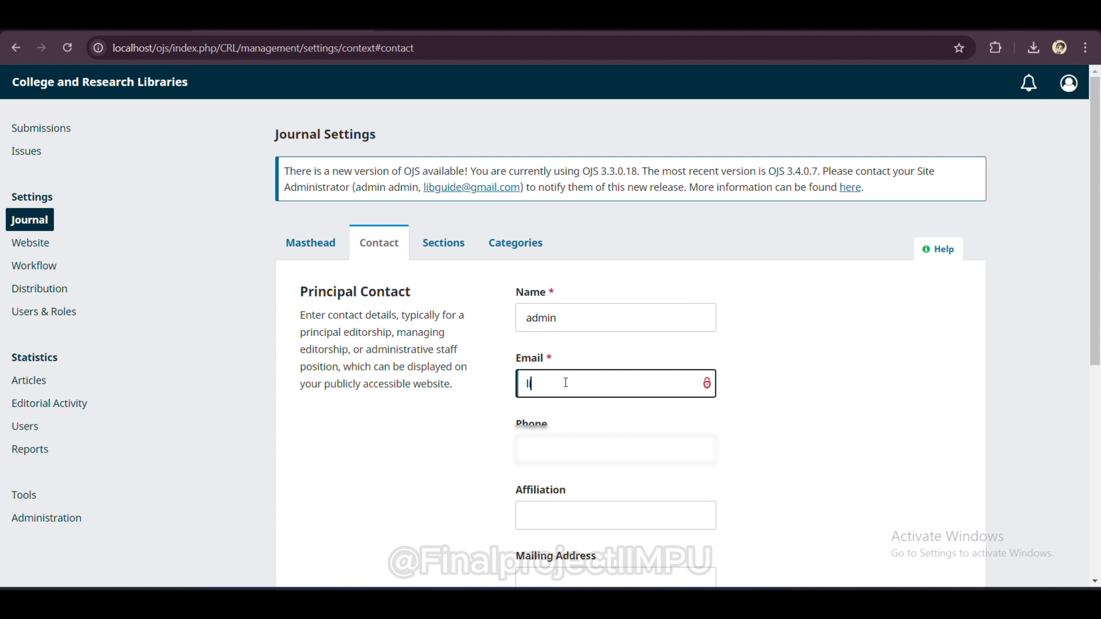
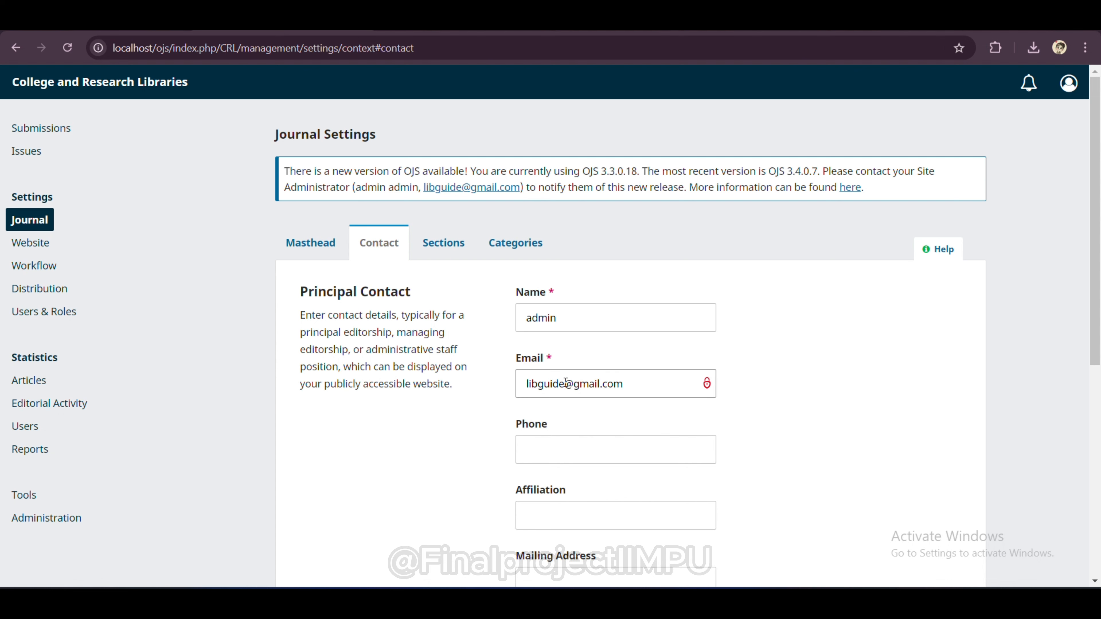
click(610, 456)
text(12345677)
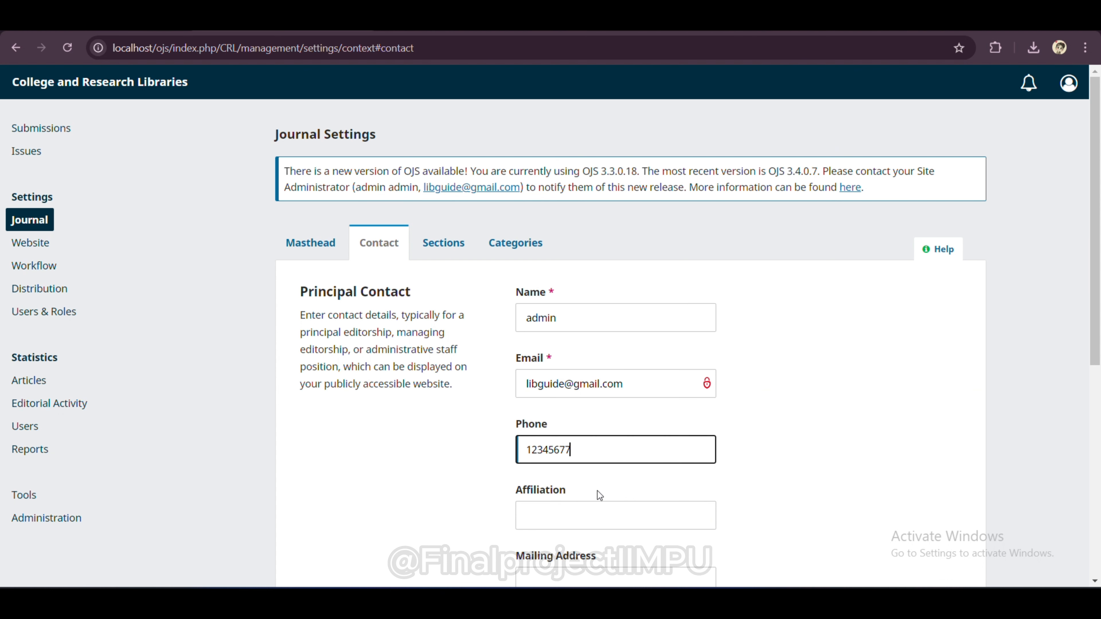
click(595, 514)
scroll(596, 513, down, 3)
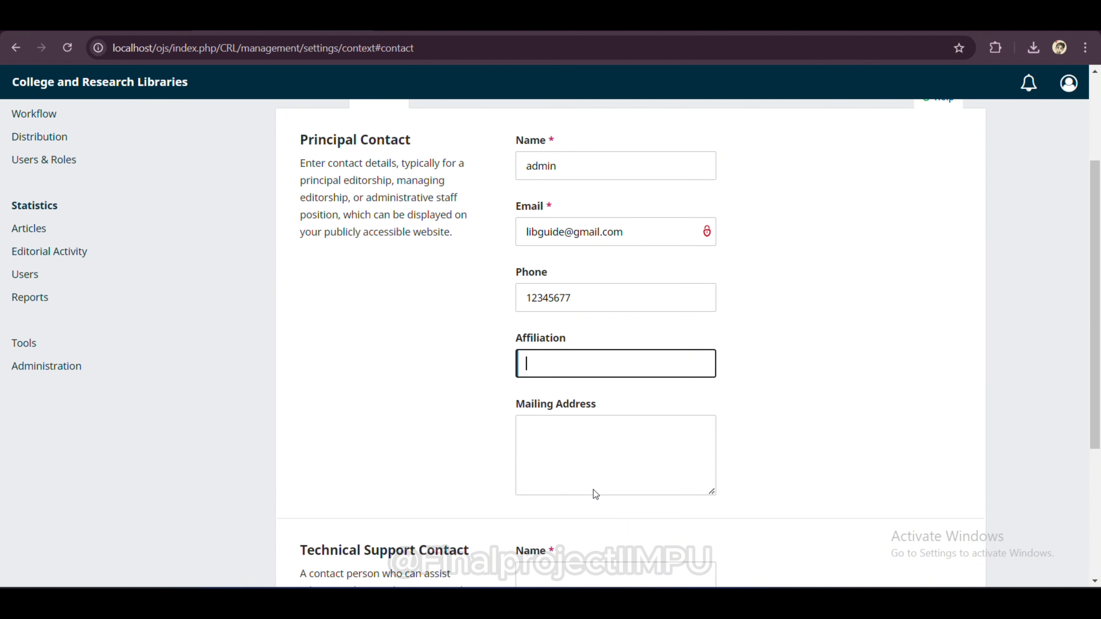
click(589, 477)
Step: Enter technical support contact 'user' with an e-mail and phone number, then save the contacts
scroll(586, 470, down, 5)
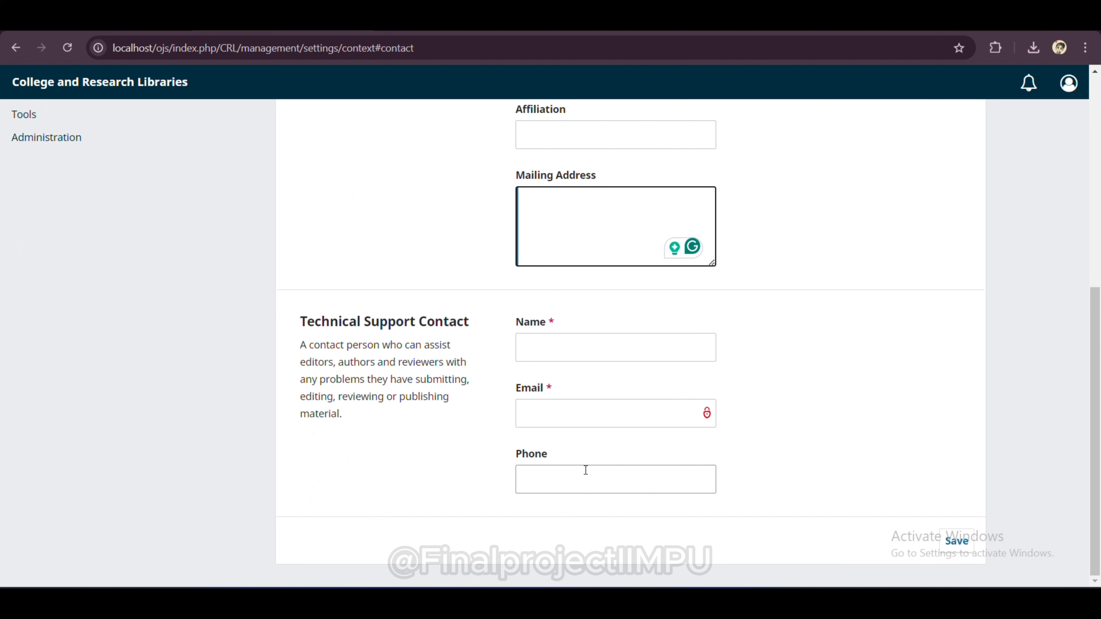
click(601, 352)
text(user)
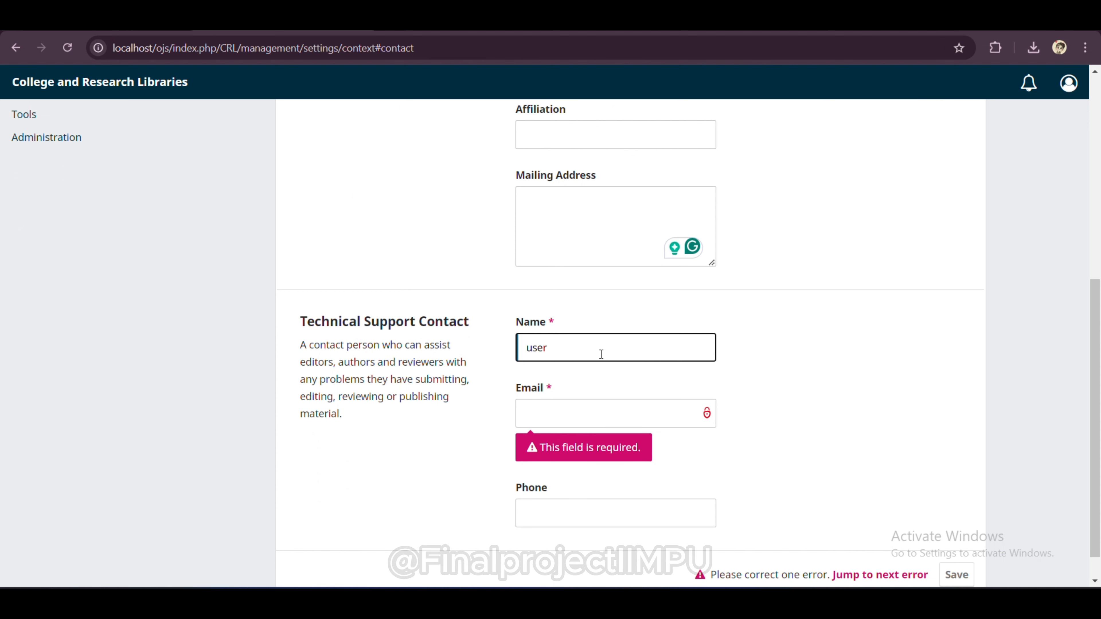
click(606, 400)
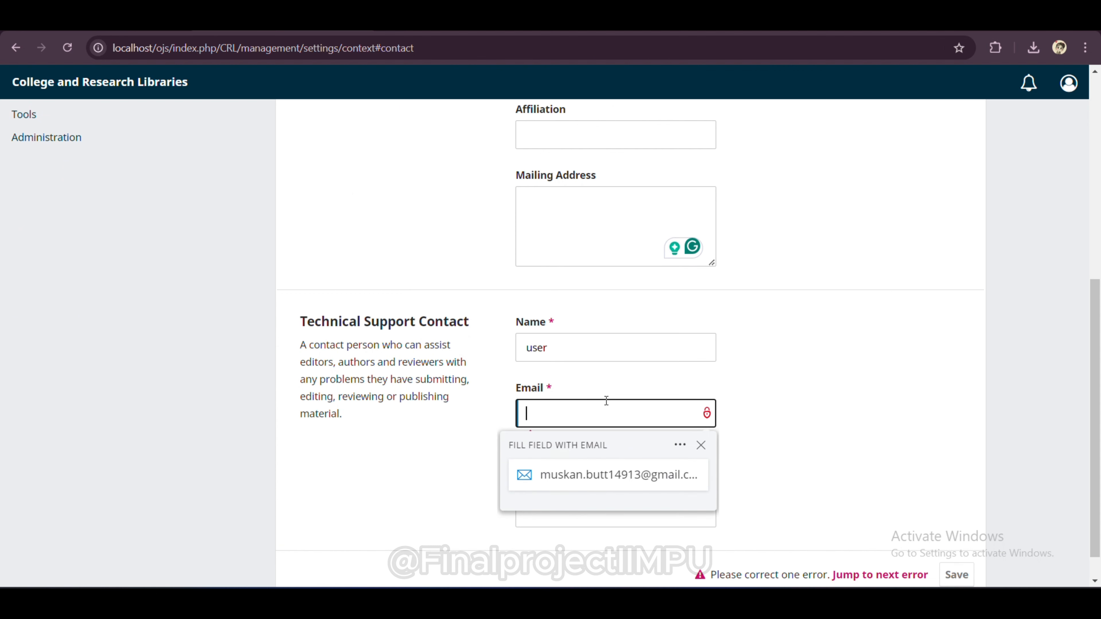
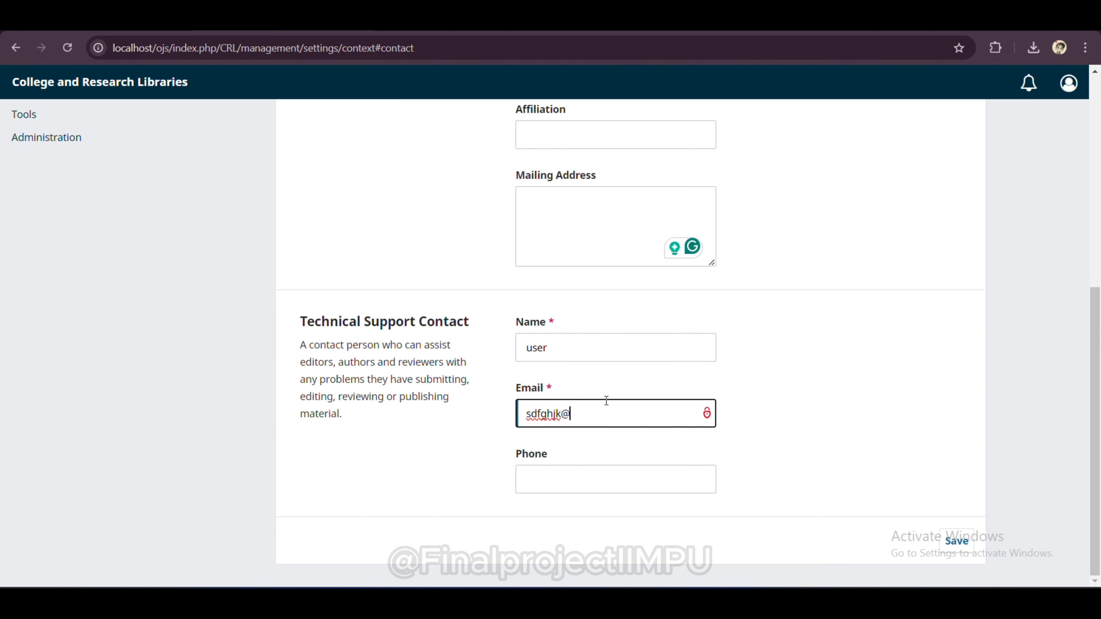
click(605, 478)
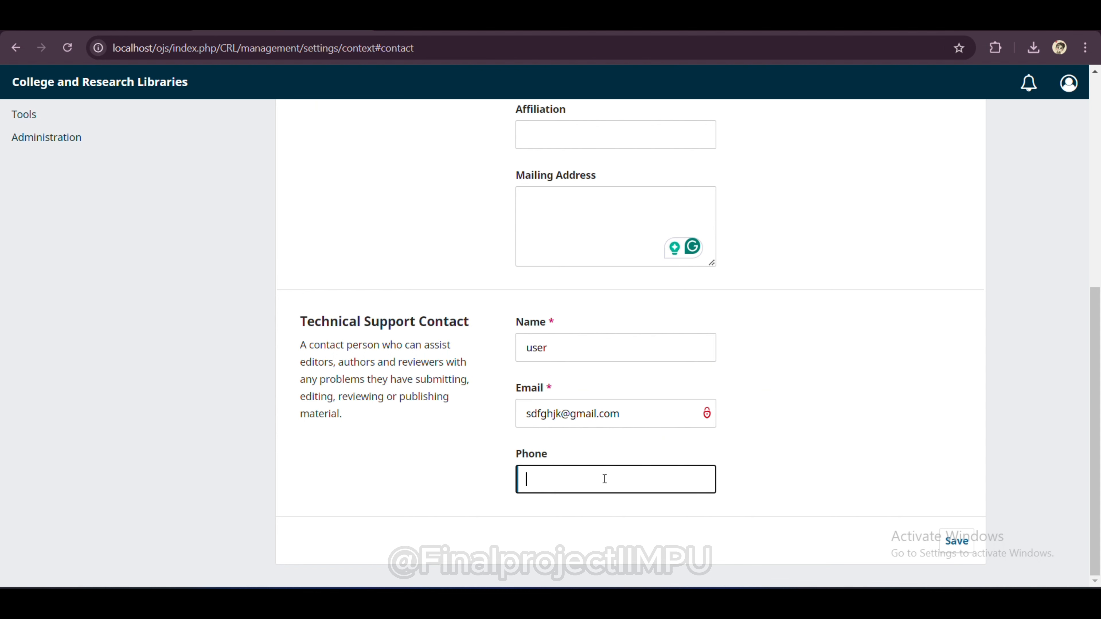
text(2345678)
click(956, 539)
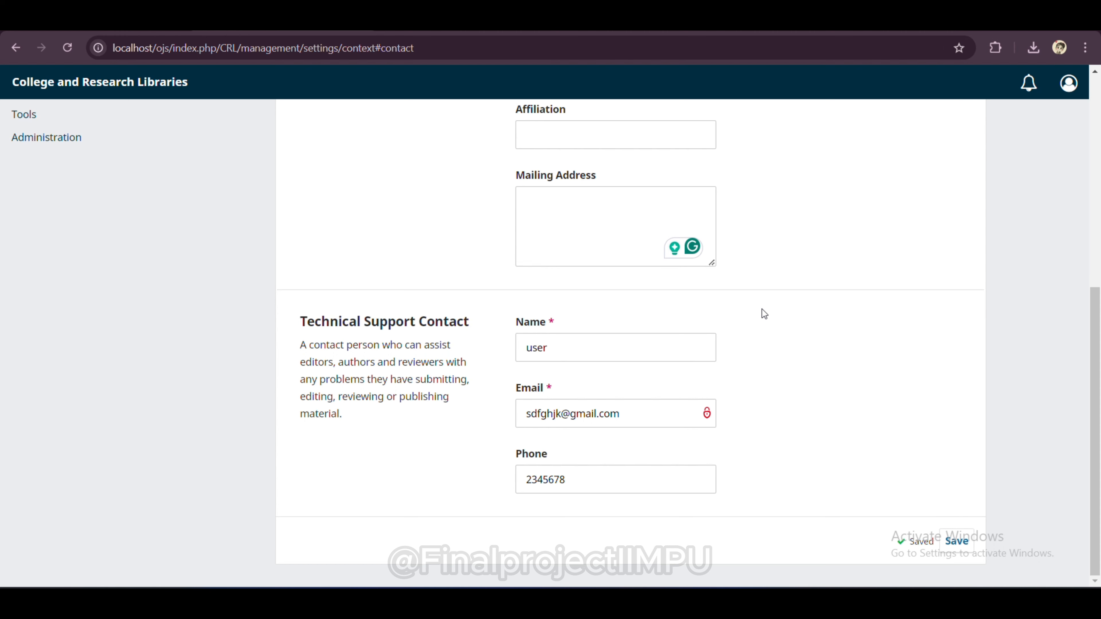
scroll(206, 201, up, 9)
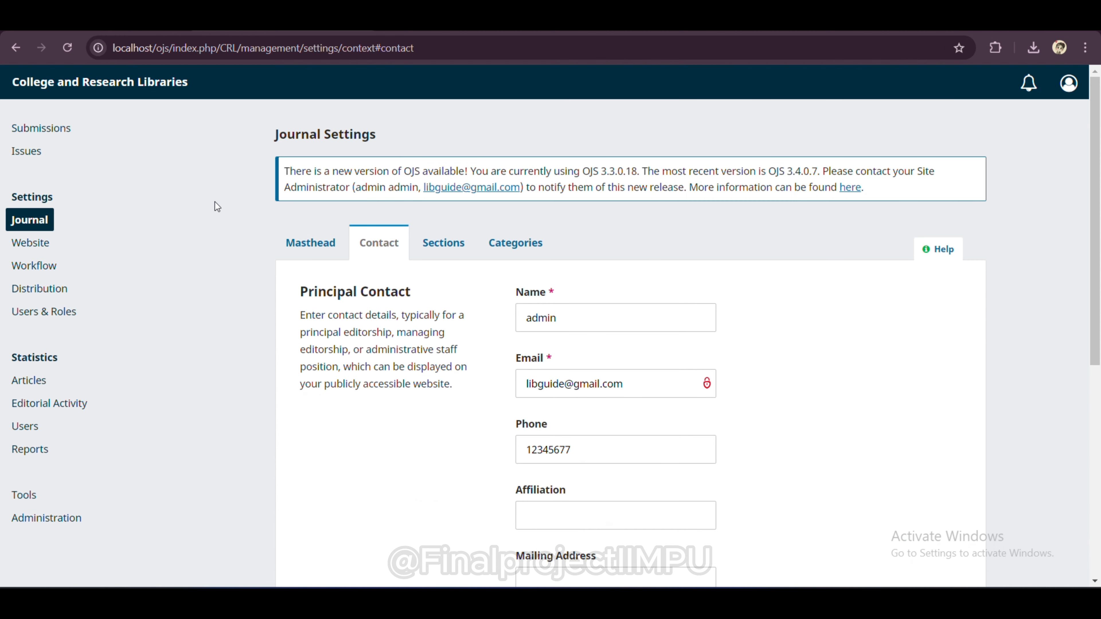
Step: Review the Sections tab, expand Articles, view Categories, then return to the Masthead tab
click(458, 246)
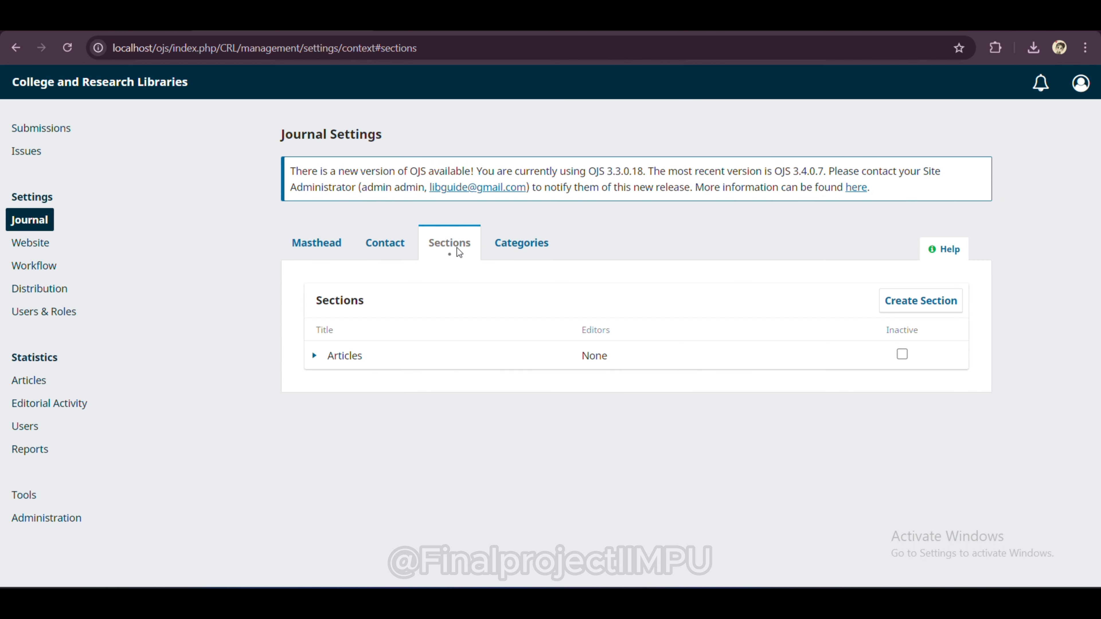
click(314, 355)
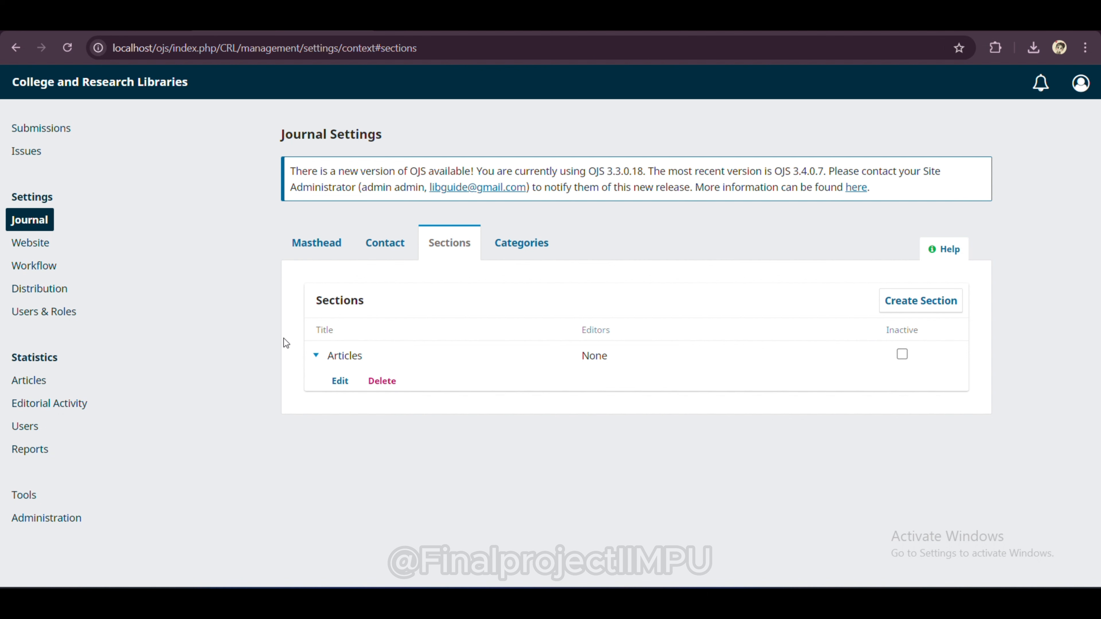
click(514, 253)
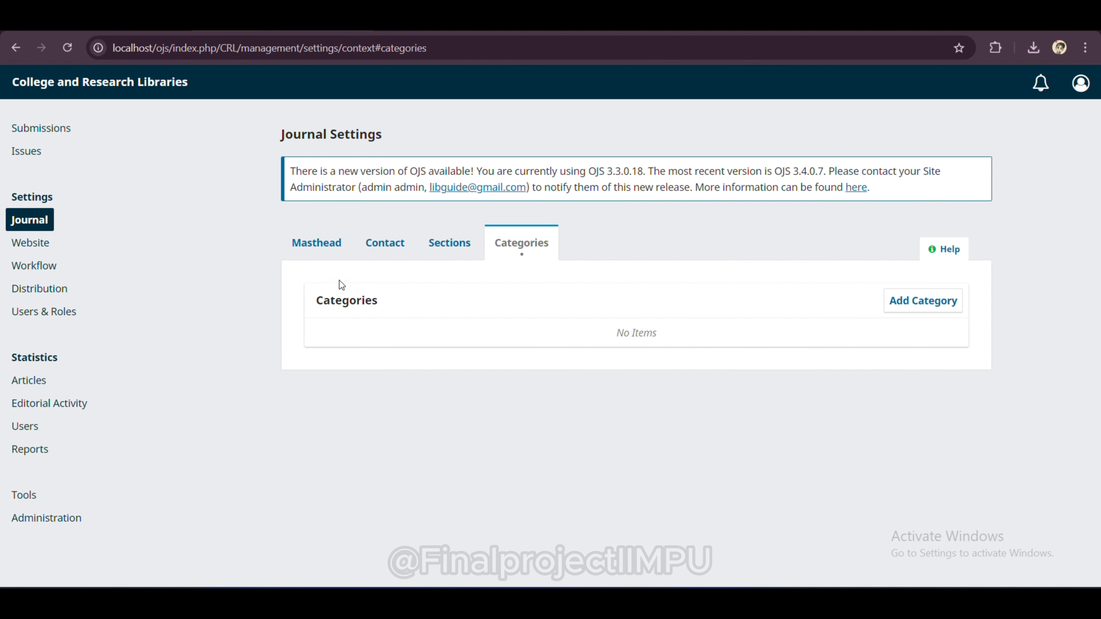
click(324, 251)
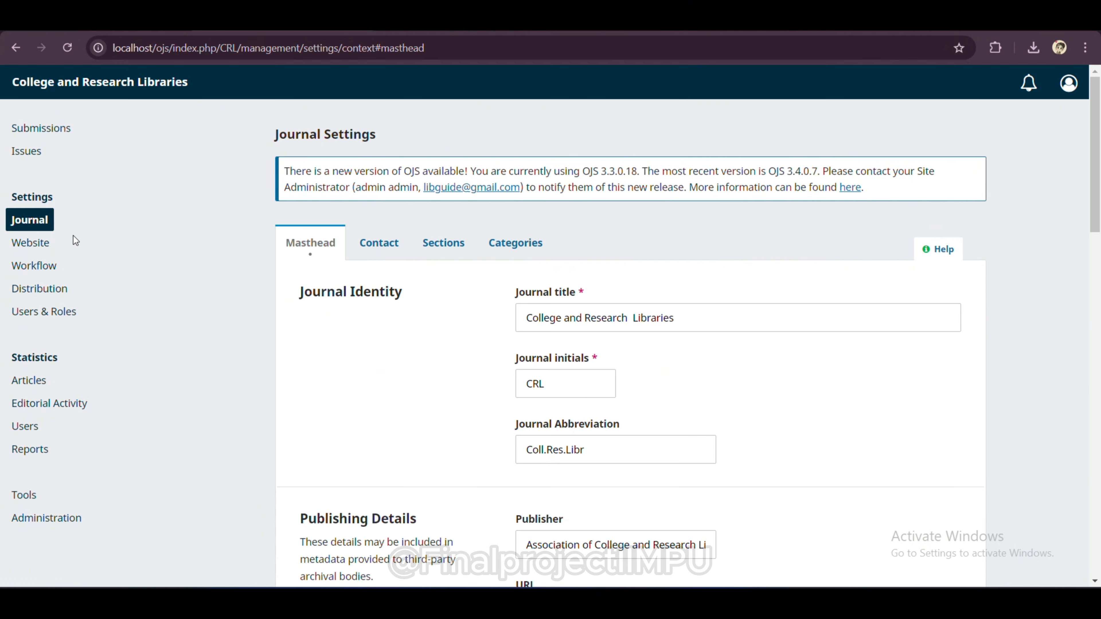
Step: Keep Default Theme, set the header colour to green #489A7A, and save the appearance settings
click(30, 245)
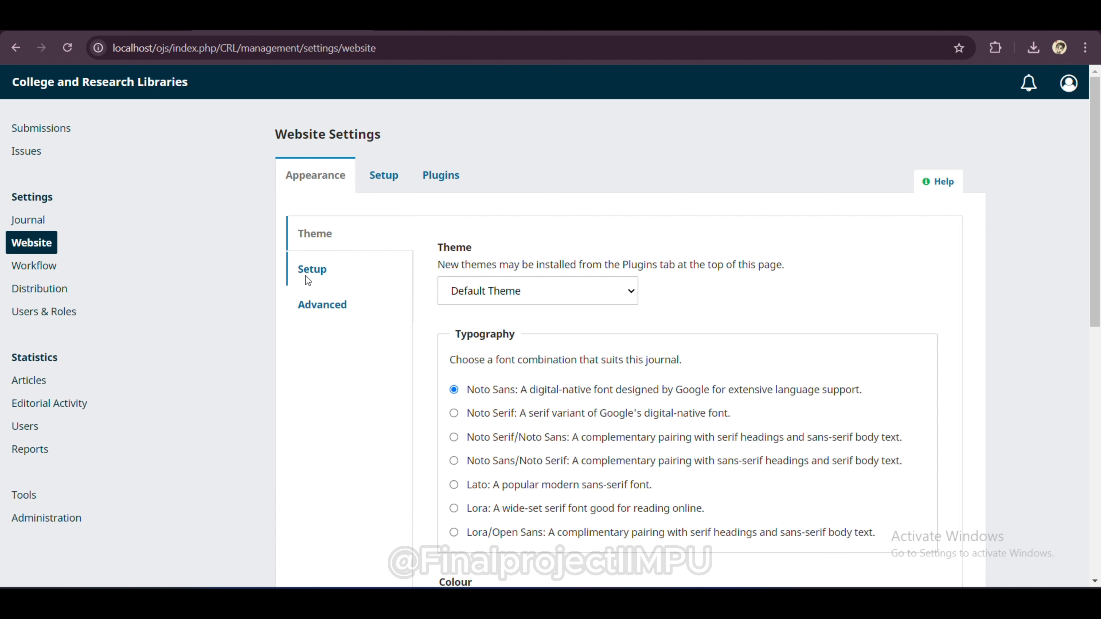
click(527, 303)
click(526, 320)
scroll(527, 322, down, 1)
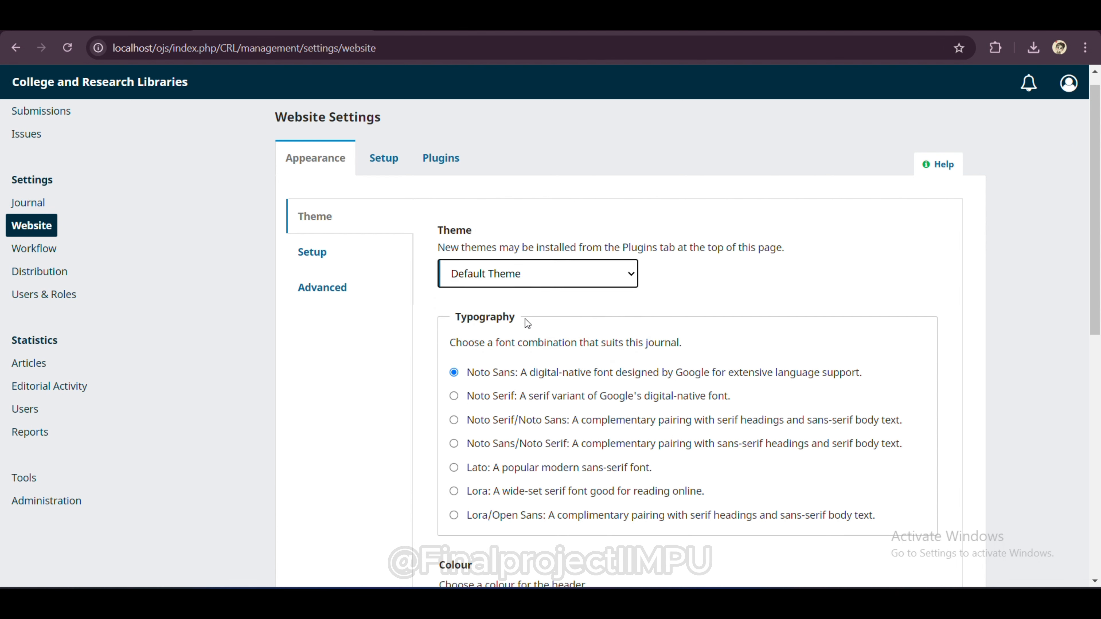
scroll(525, 321, down, 6)
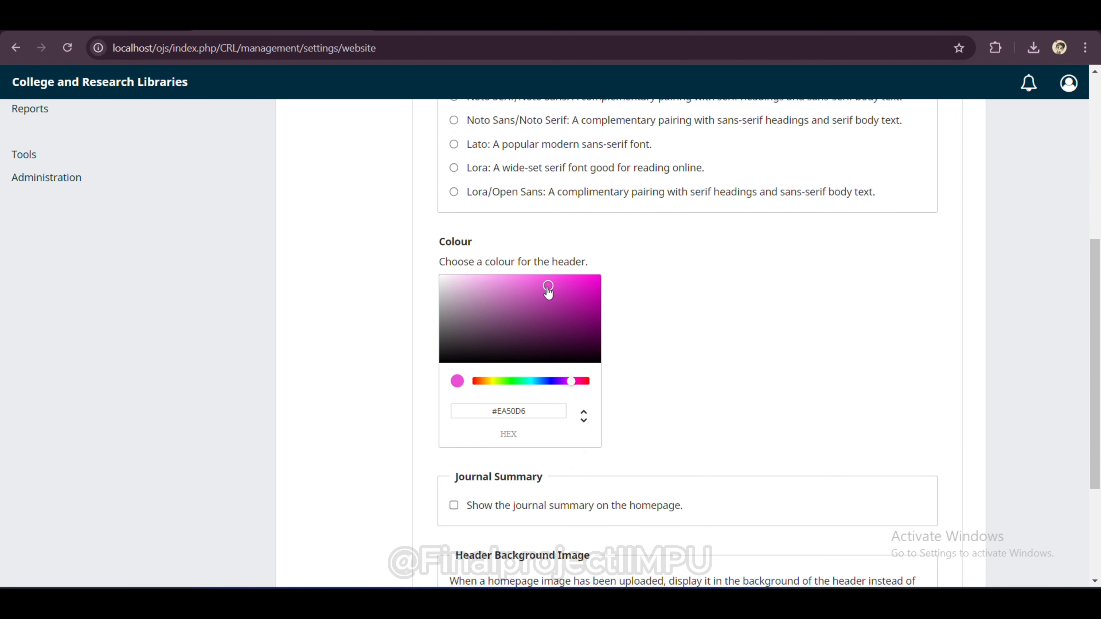
drag(549, 286, 501, 354)
drag(573, 385, 527, 315)
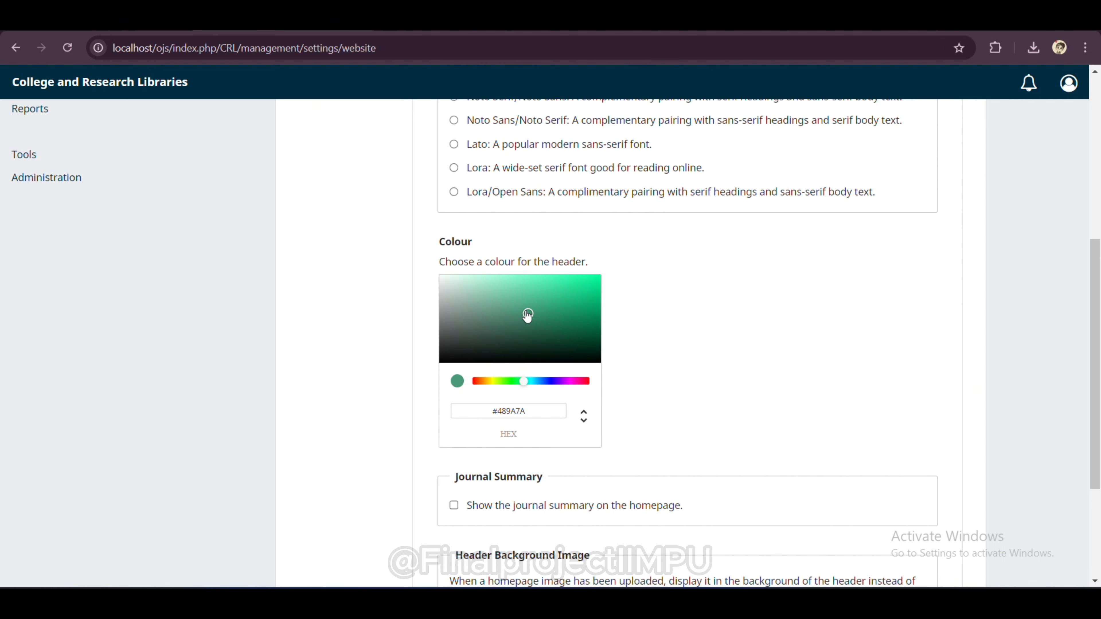
scroll(535, 364, down, 4)
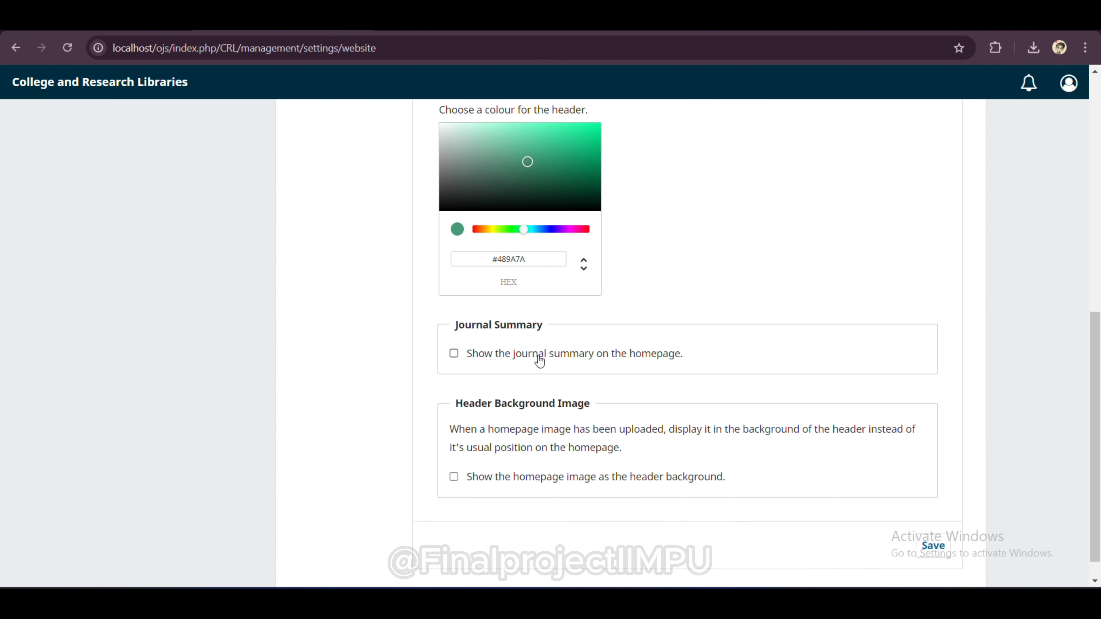
scroll(538, 360, down, 1)
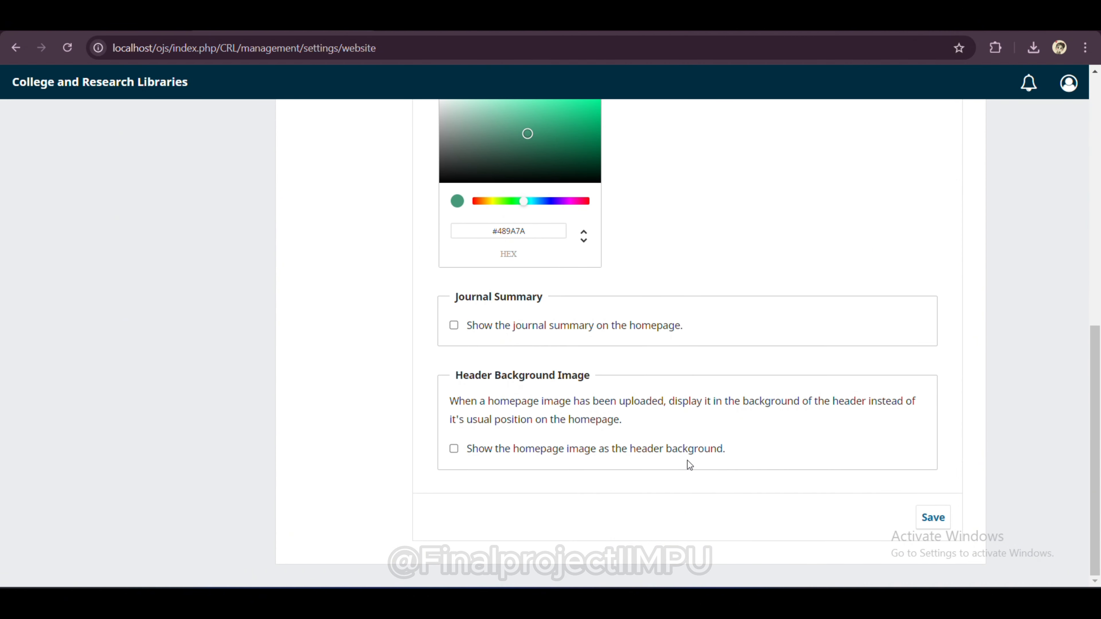
click(935, 523)
scroll(425, 115, up, 10)
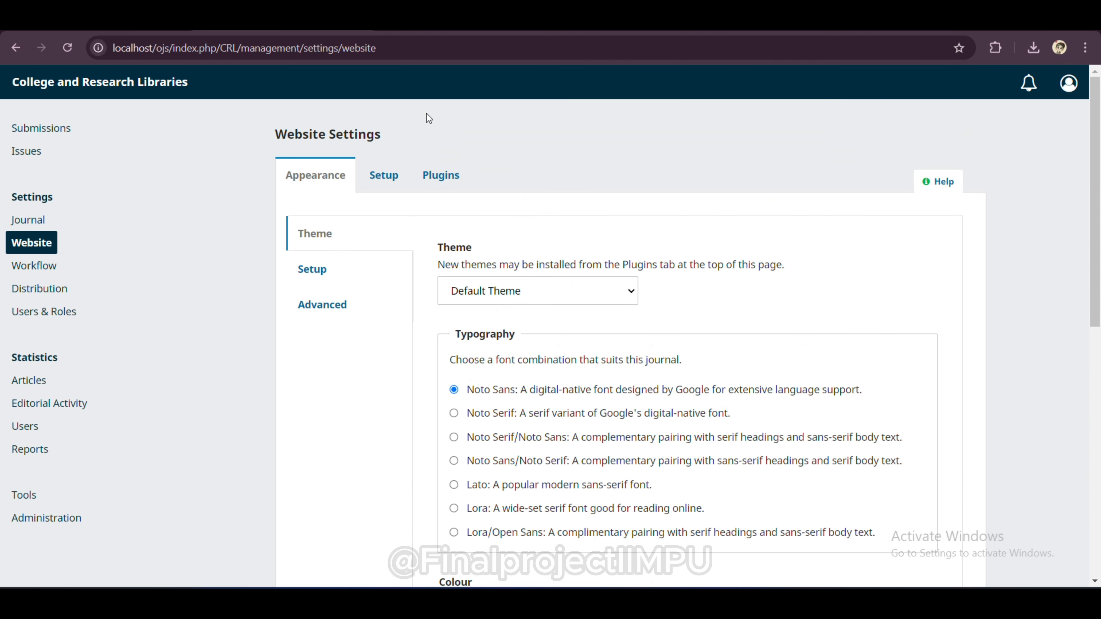
Step: Upload the logo image file as the journal logo in Appearance Setup
click(309, 271)
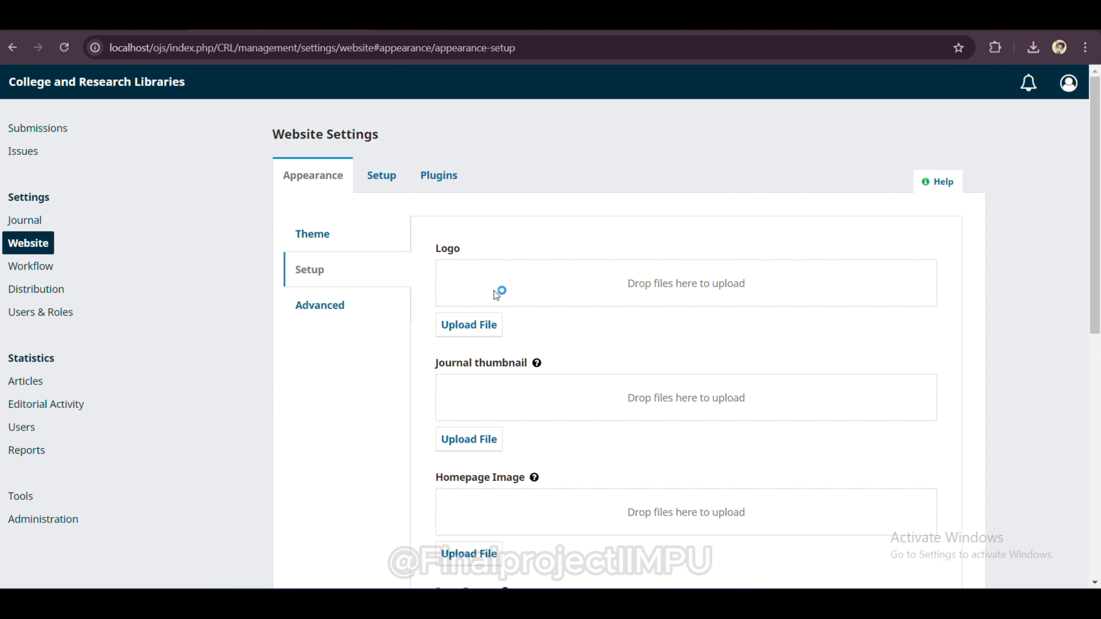
click(486, 331)
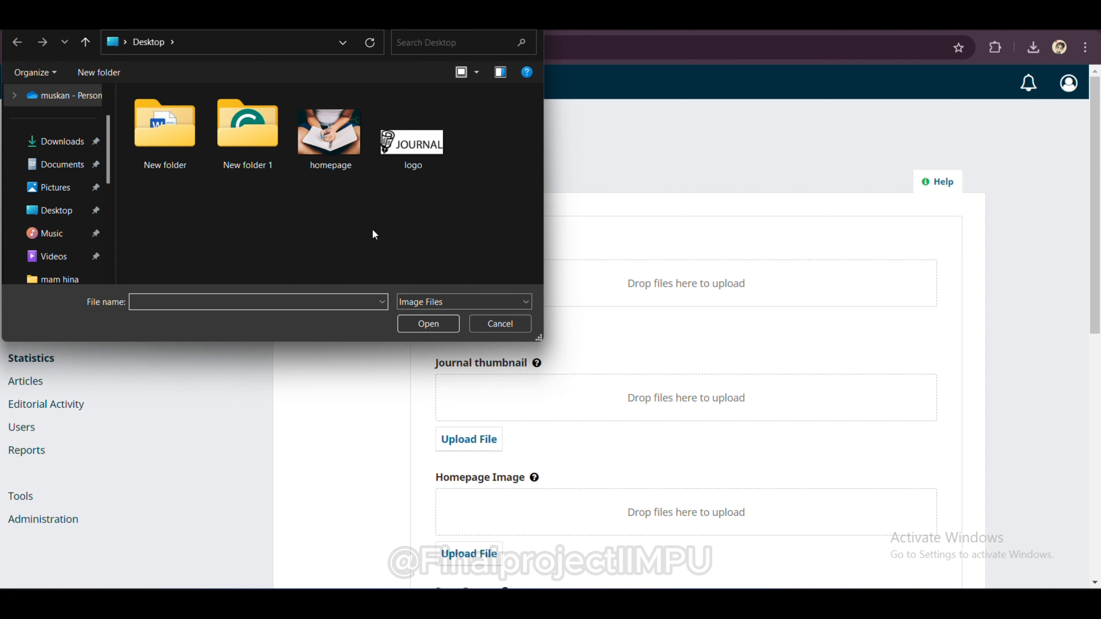
click(392, 152)
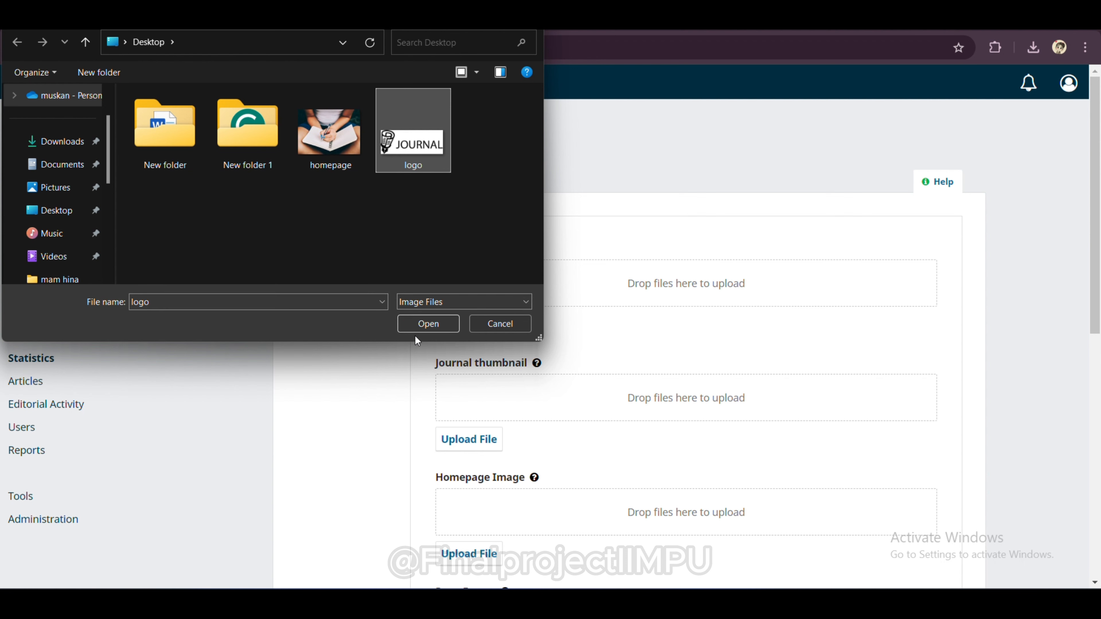
click(428, 325)
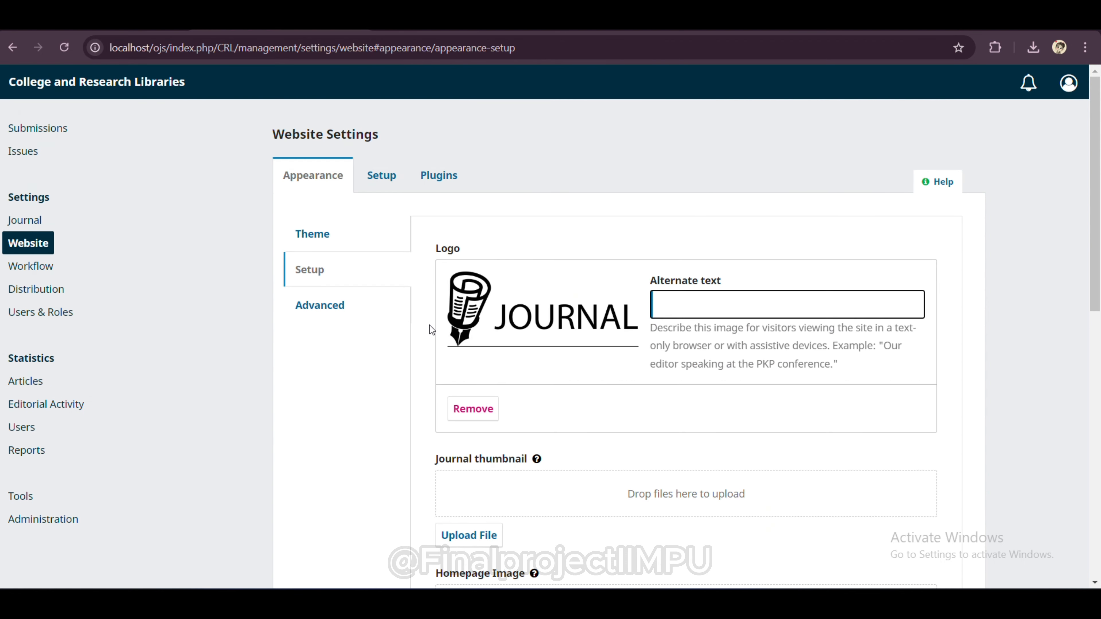
Step: Upload the homepage image file showing someone writing in a notebook
scroll(533, 467, down, 4)
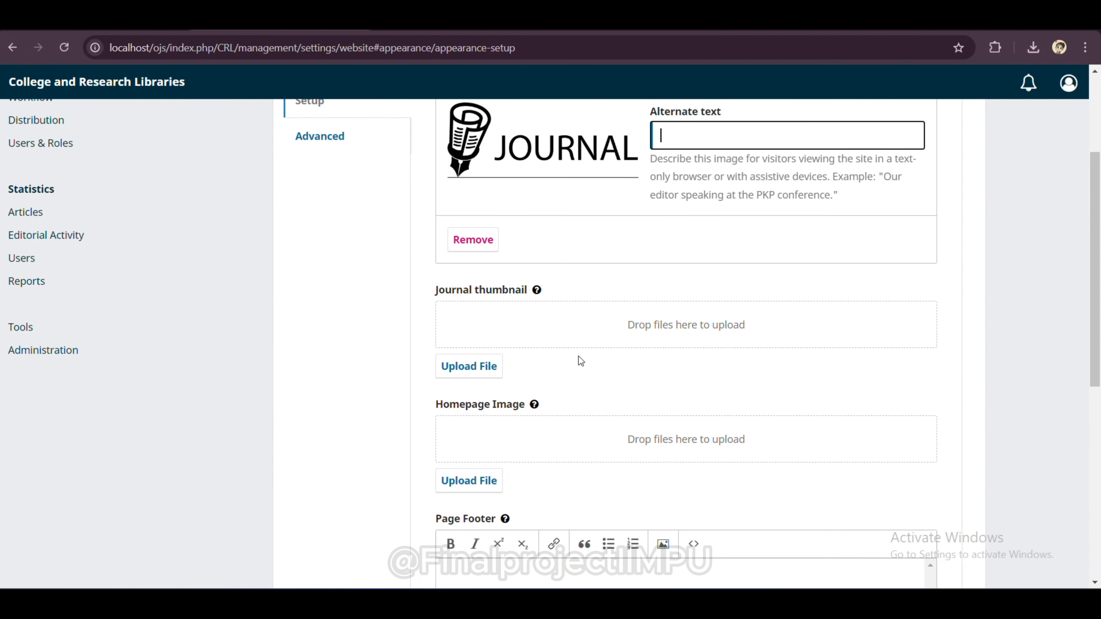
click(643, 440)
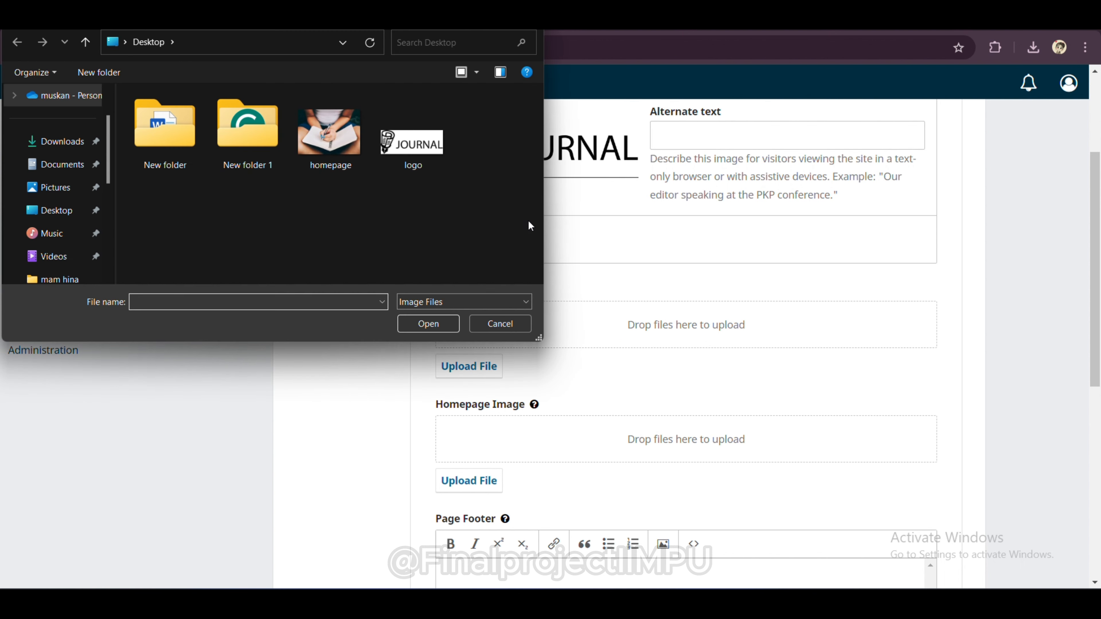
click(348, 152)
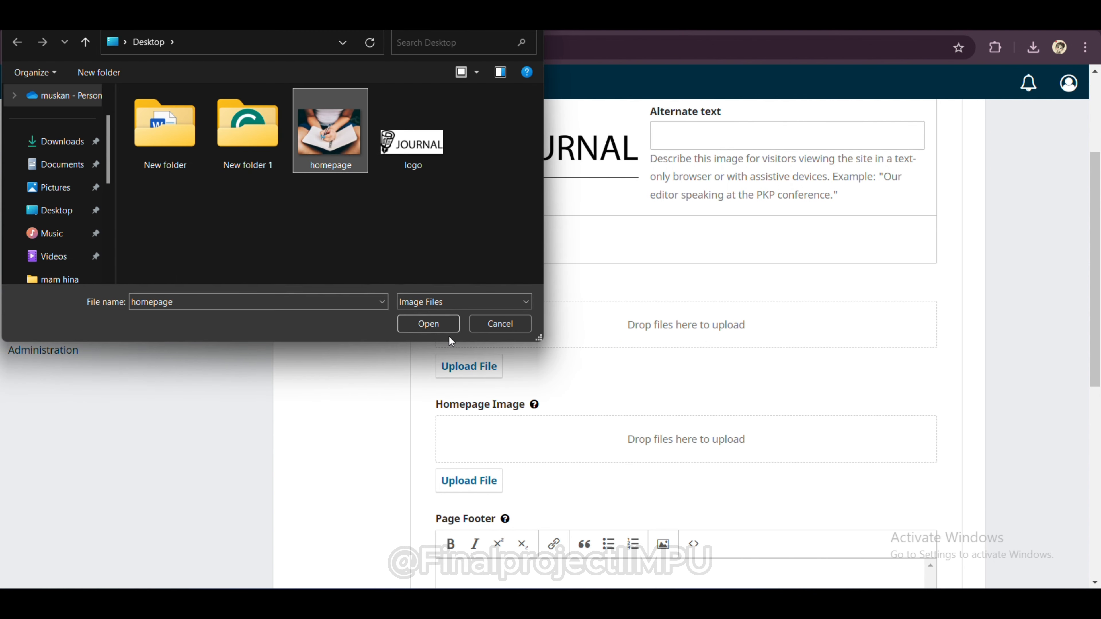
click(444, 323)
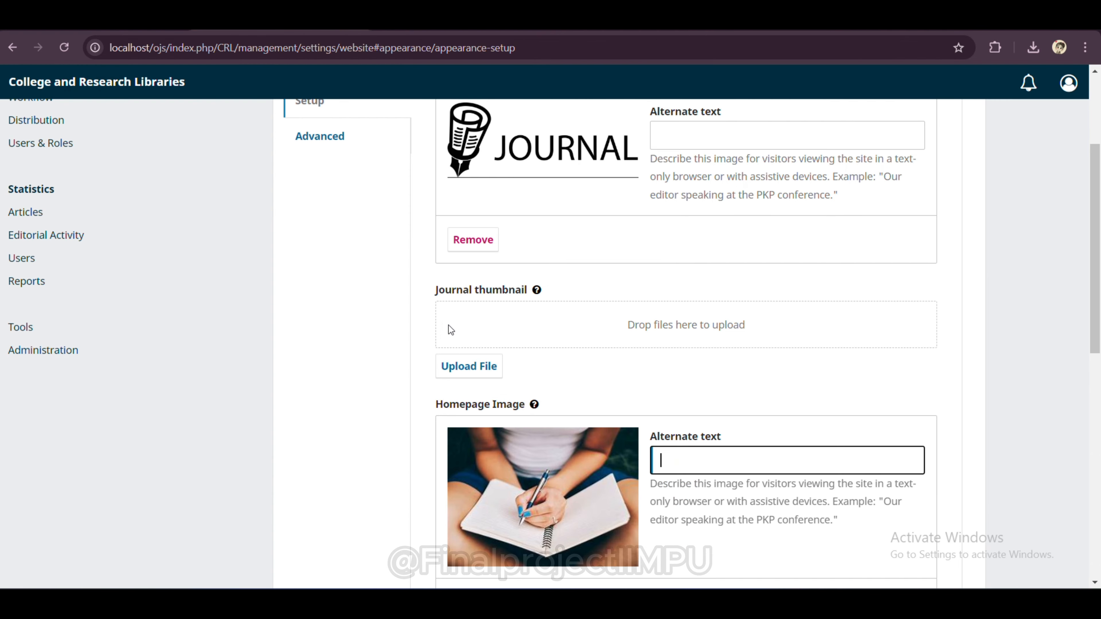
scroll(627, 372, down, 5)
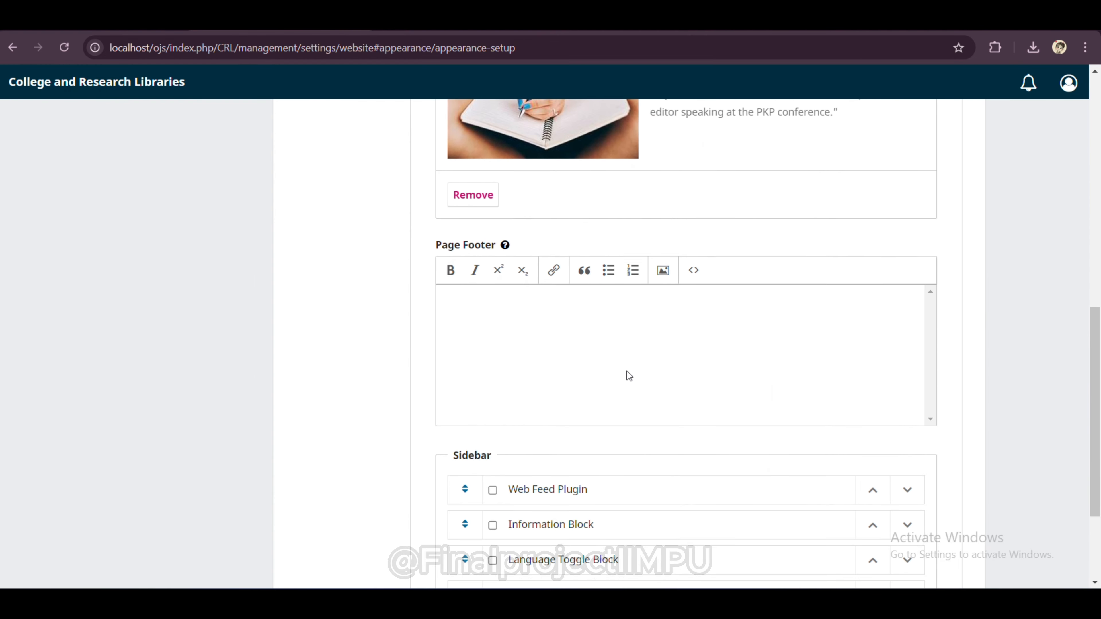
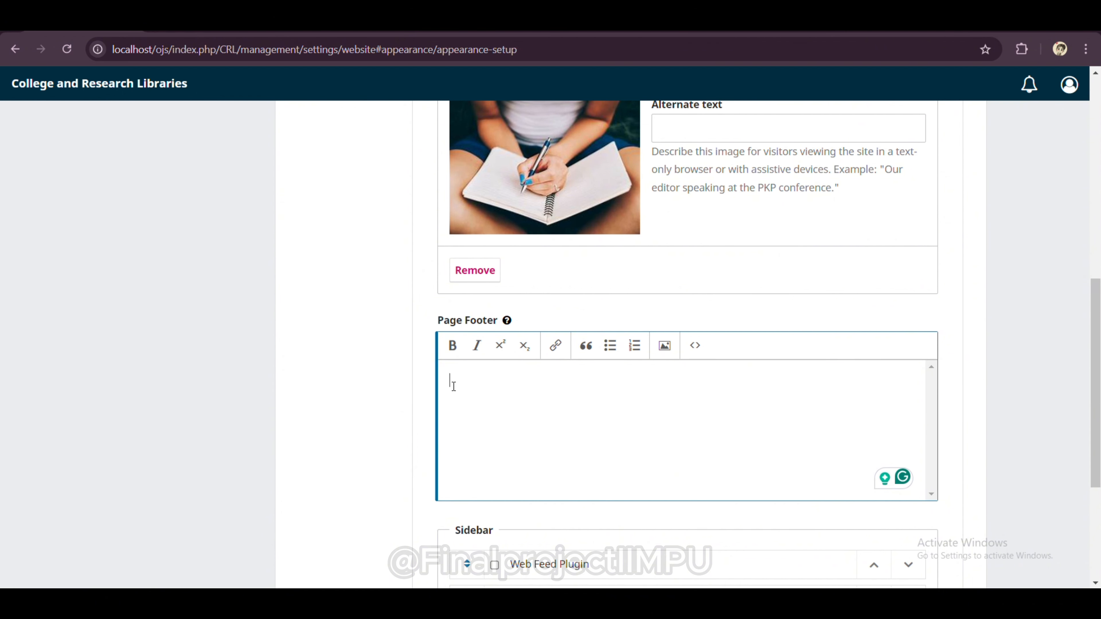
Step: Paste the C&RL social-media links and production office address into the Page Footer and verify its source
text(Follow C&RL on social media to keep up-to-date with the journal. C&RL on Facebook C&RL on Instagram C&RL on Twitter)
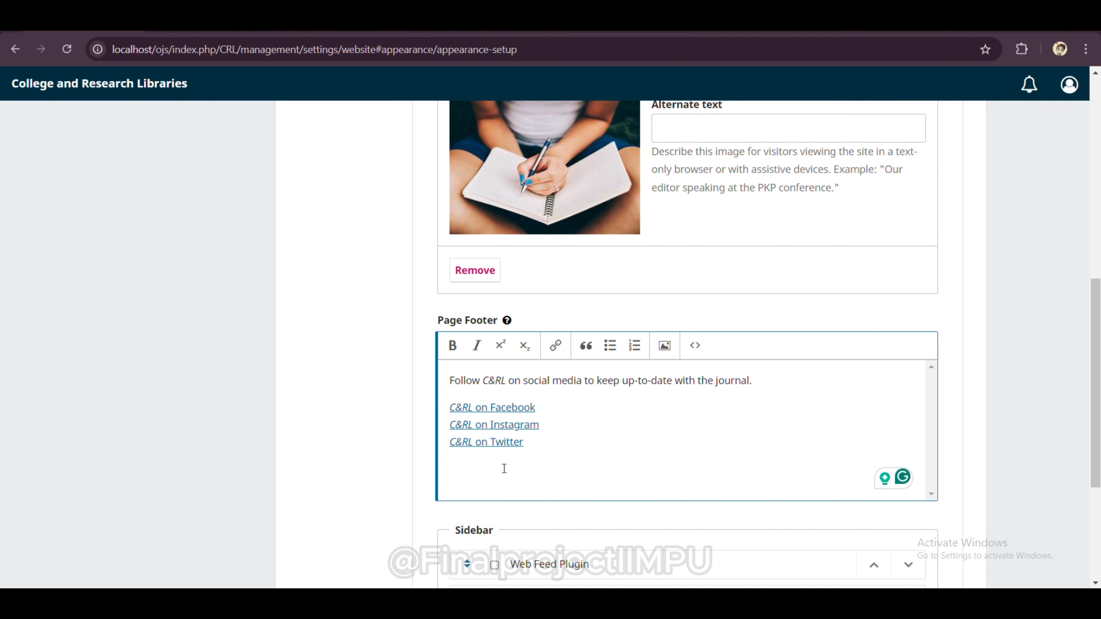
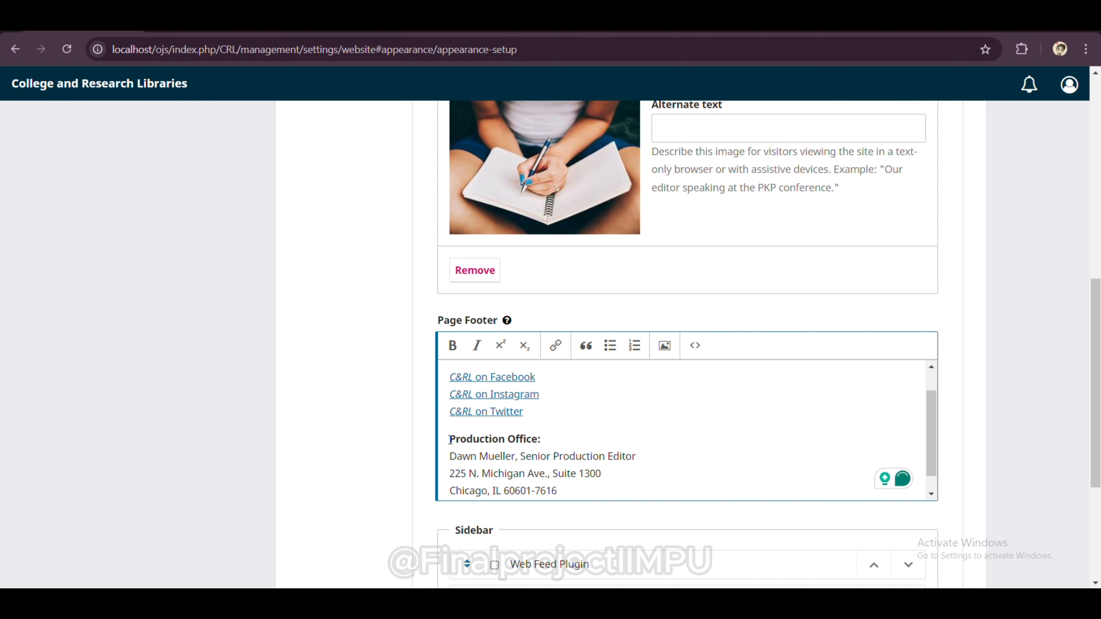
drag(449, 439, 569, 487)
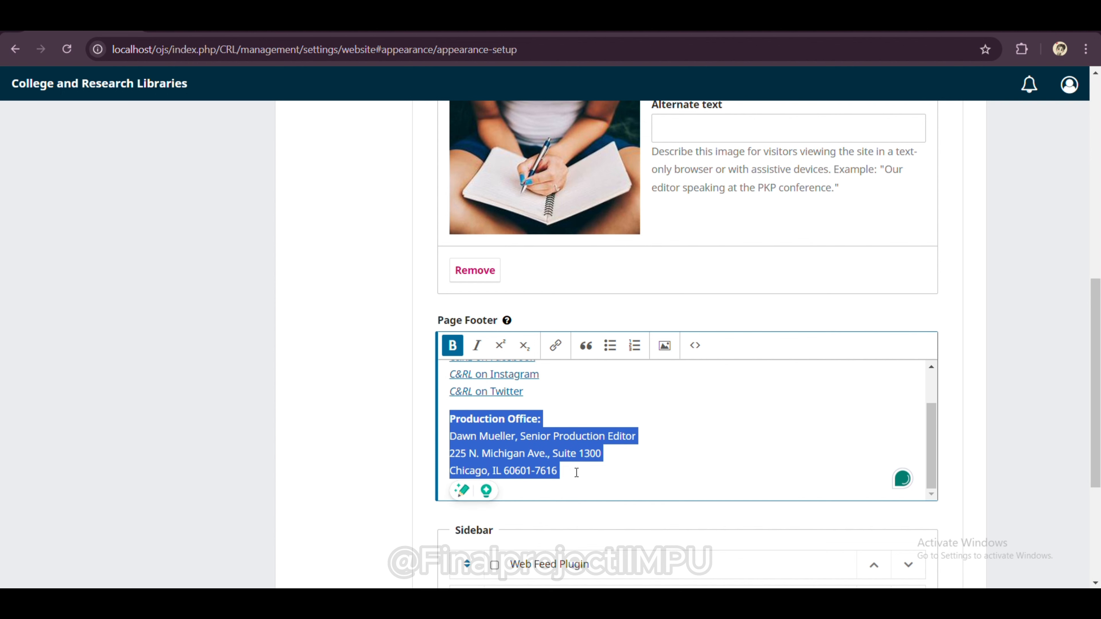
click(698, 346)
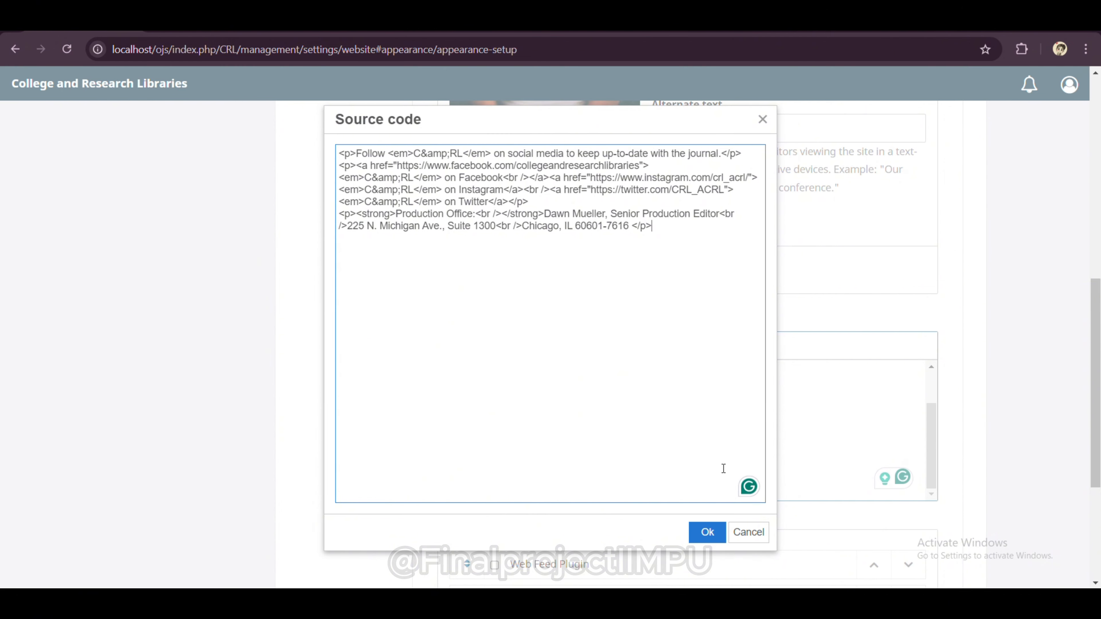
click(710, 533)
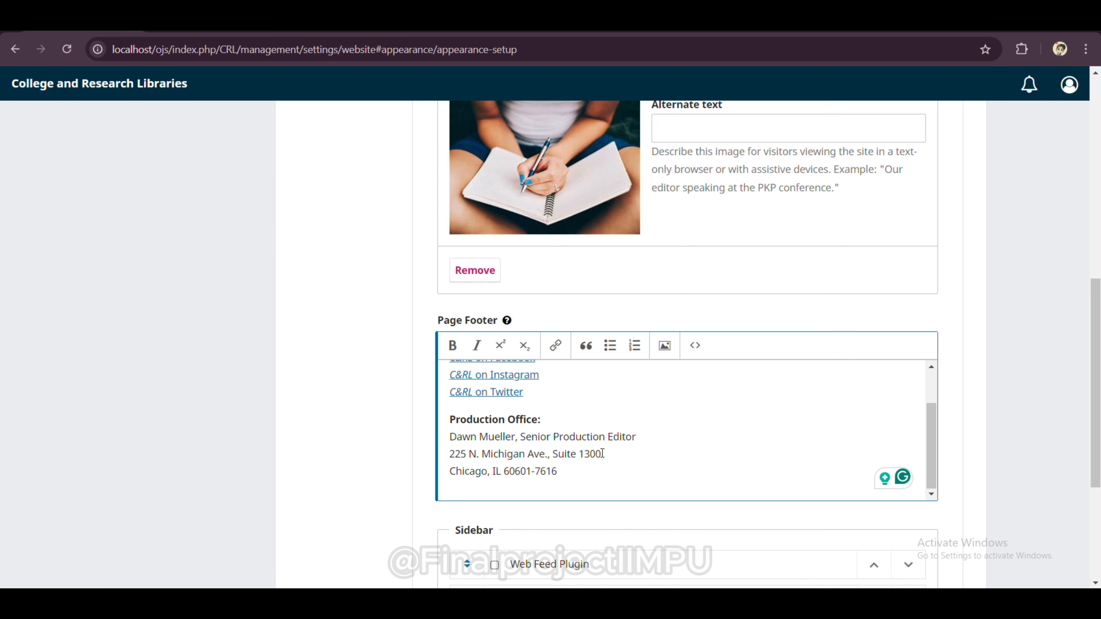
Step: Enable the Language Toggle Block in the sidebar and save the appearance settings
scroll(602, 454, down, 1)
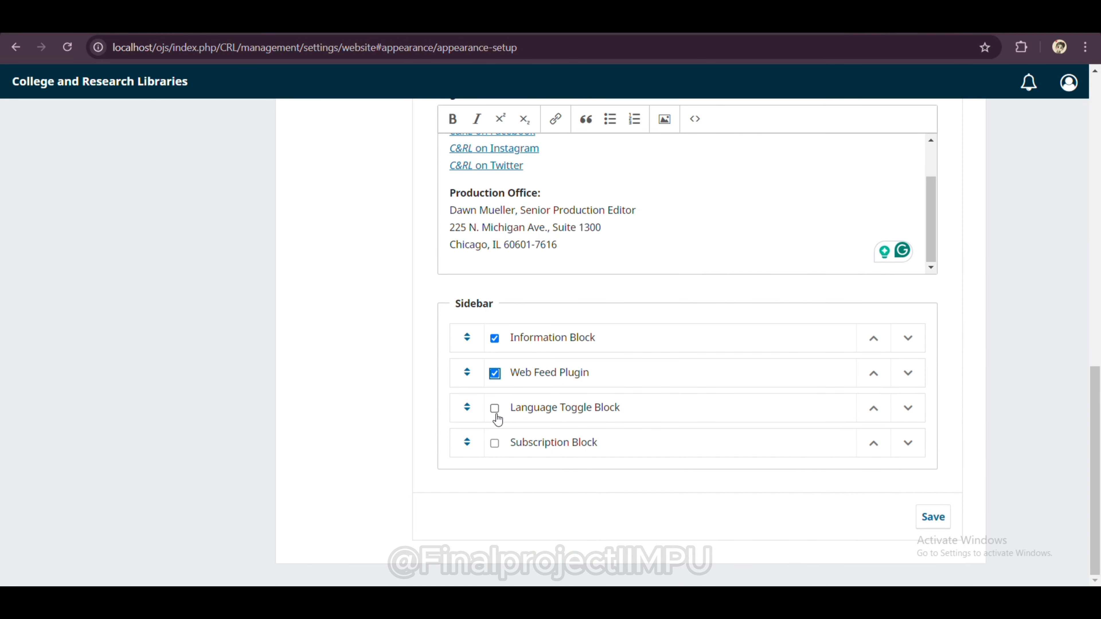
click(497, 416)
click(931, 519)
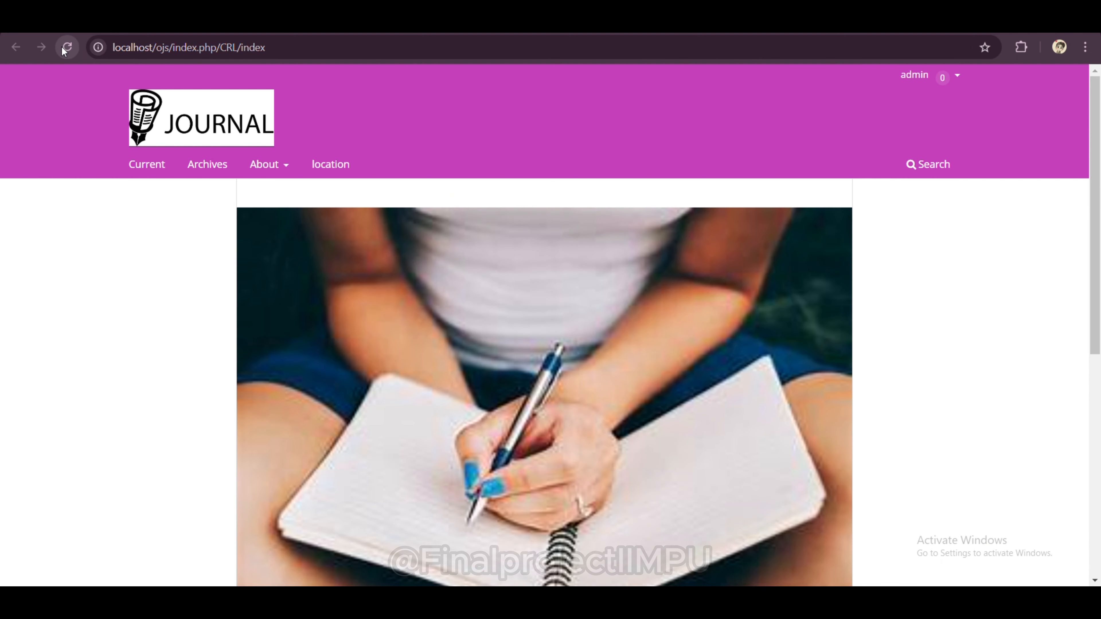
Step: Reload the journal homepage and scroll through it to check the new footer and sidebar
click(62, 48)
scroll(339, 259, down, 3)
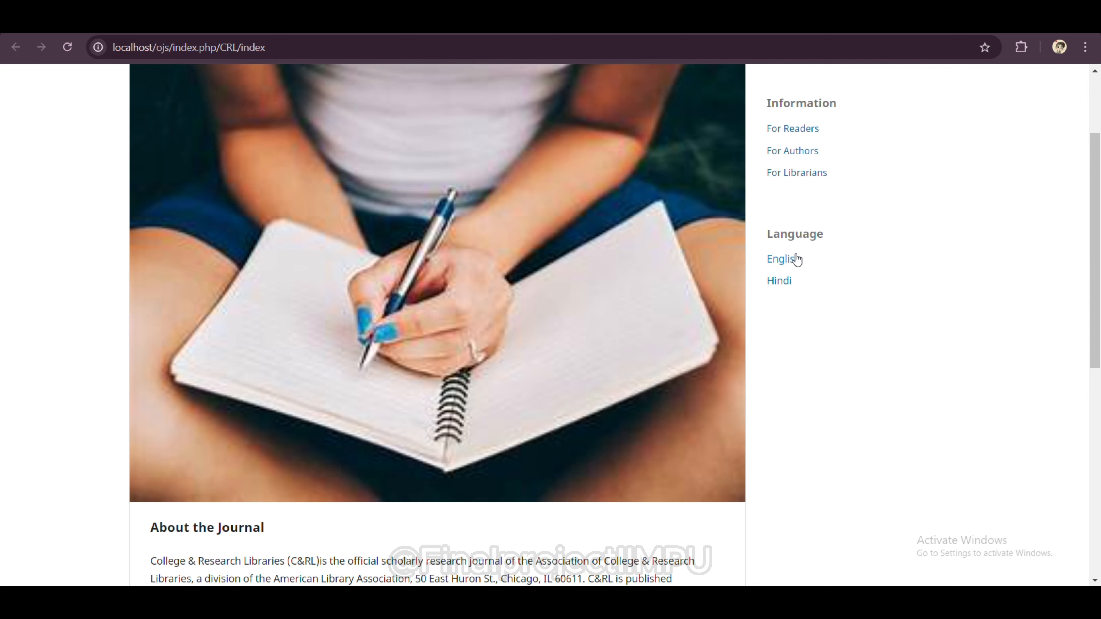
scroll(797, 260, down, 2)
scroll(797, 260, down, 7)
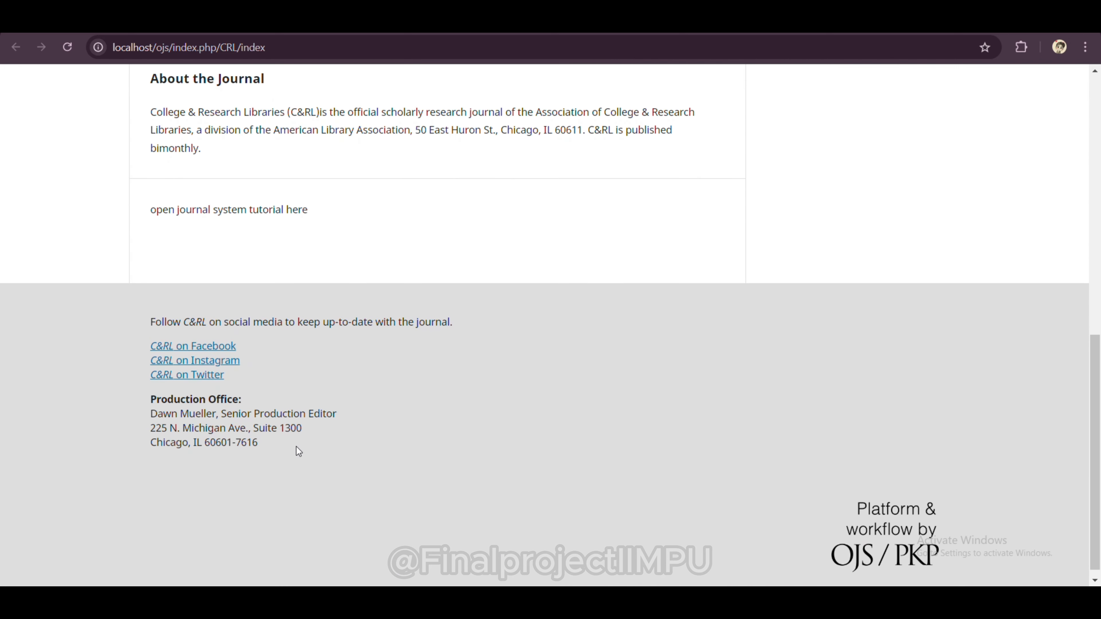
scroll(661, 341, up, 10)
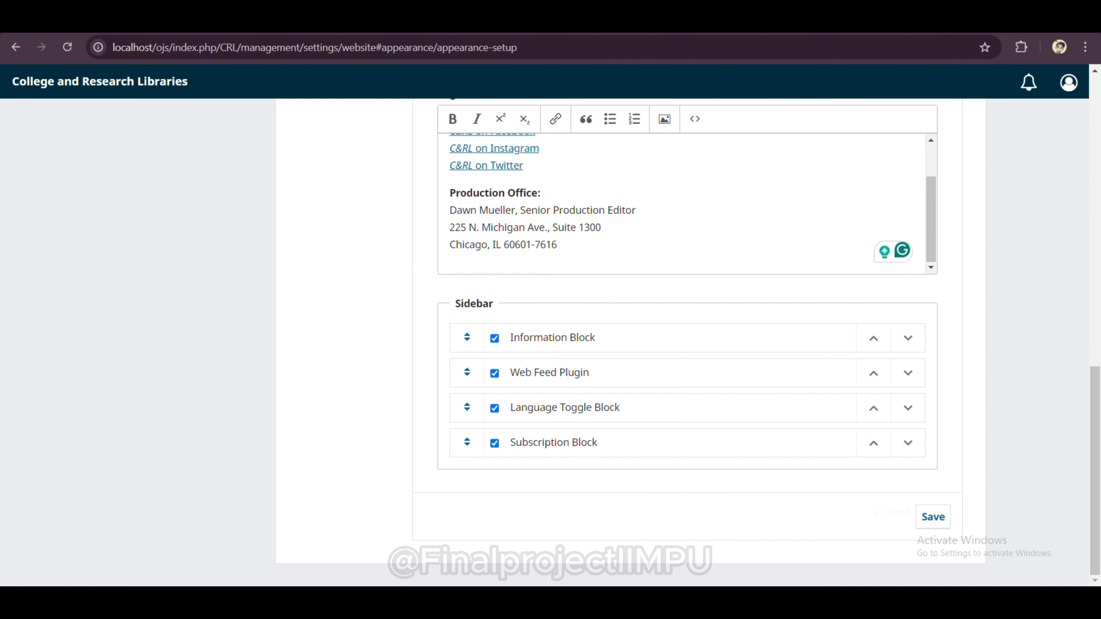
scroll(492, 341, up, 5)
scroll(492, 340, up, 10)
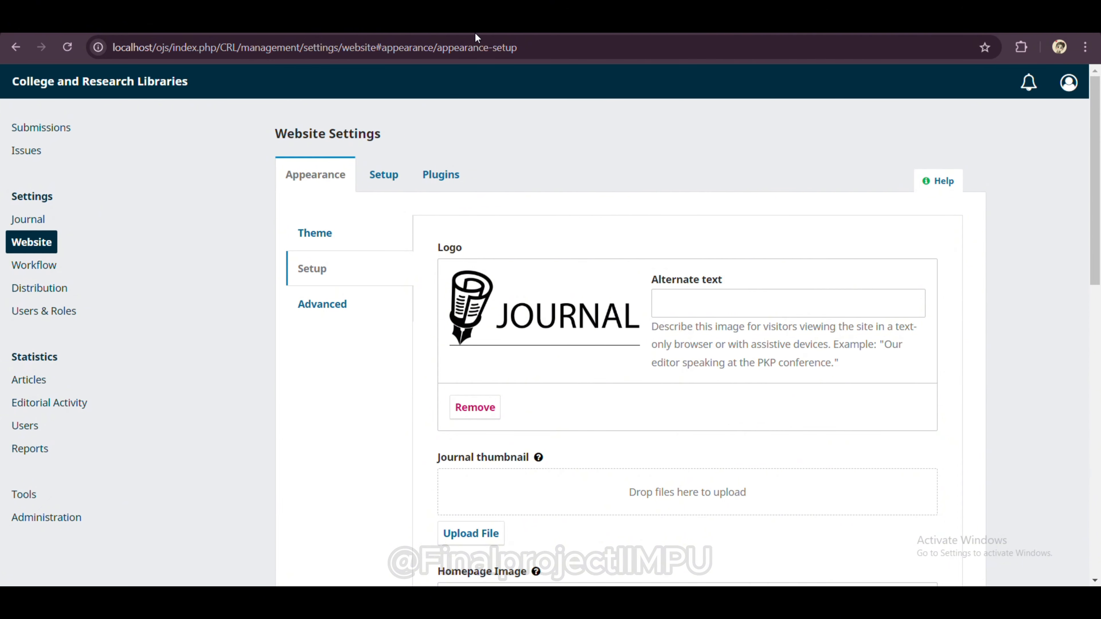
Step: Enter 'open journal system tutorial here' as Advanced Additional Content and save it
click(312, 301)
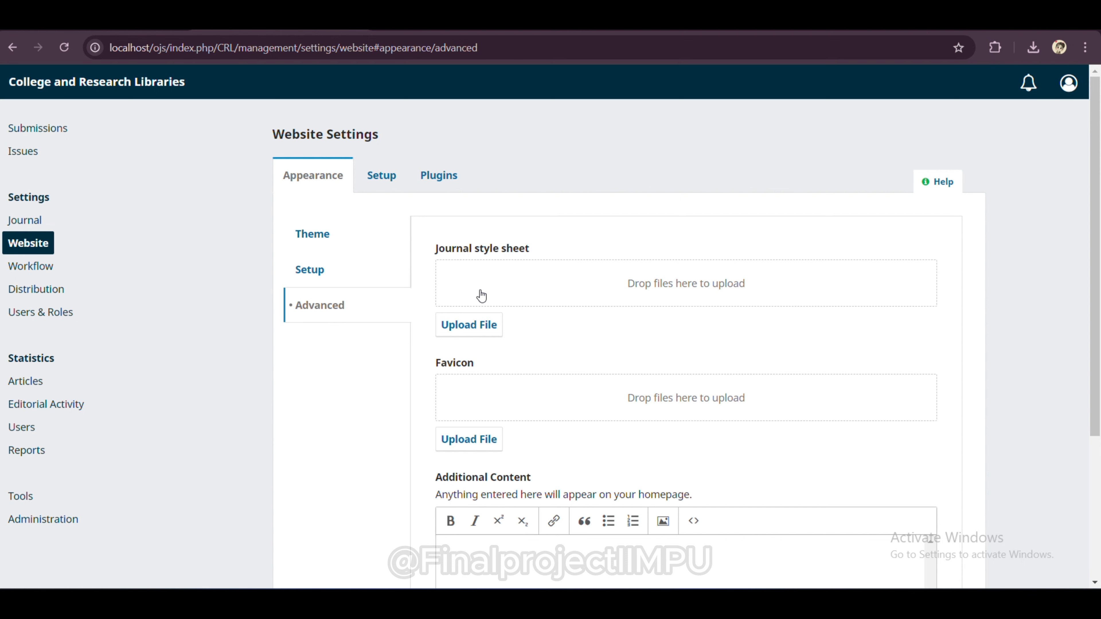
scroll(527, 295, down, 1)
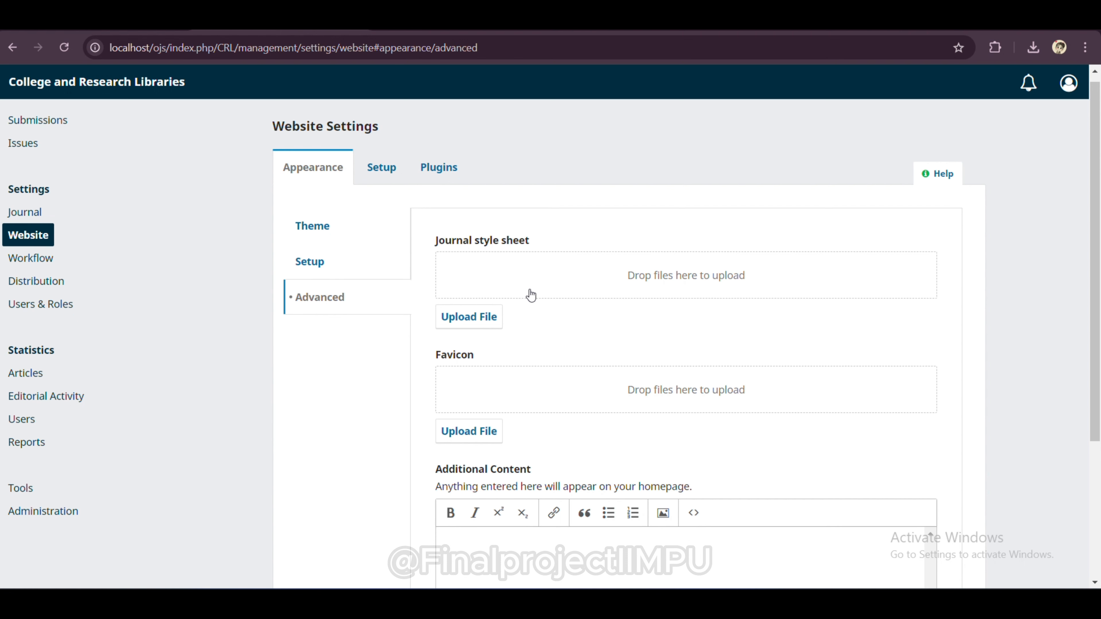
scroll(530, 295, down, 5)
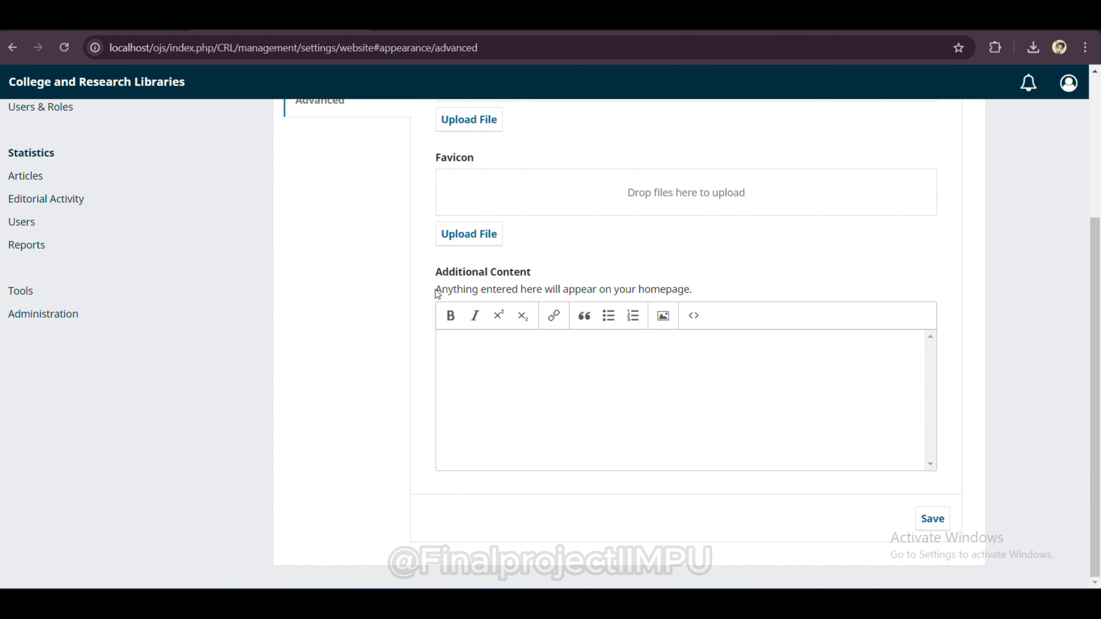
drag(435, 288, 692, 299)
click(629, 405)
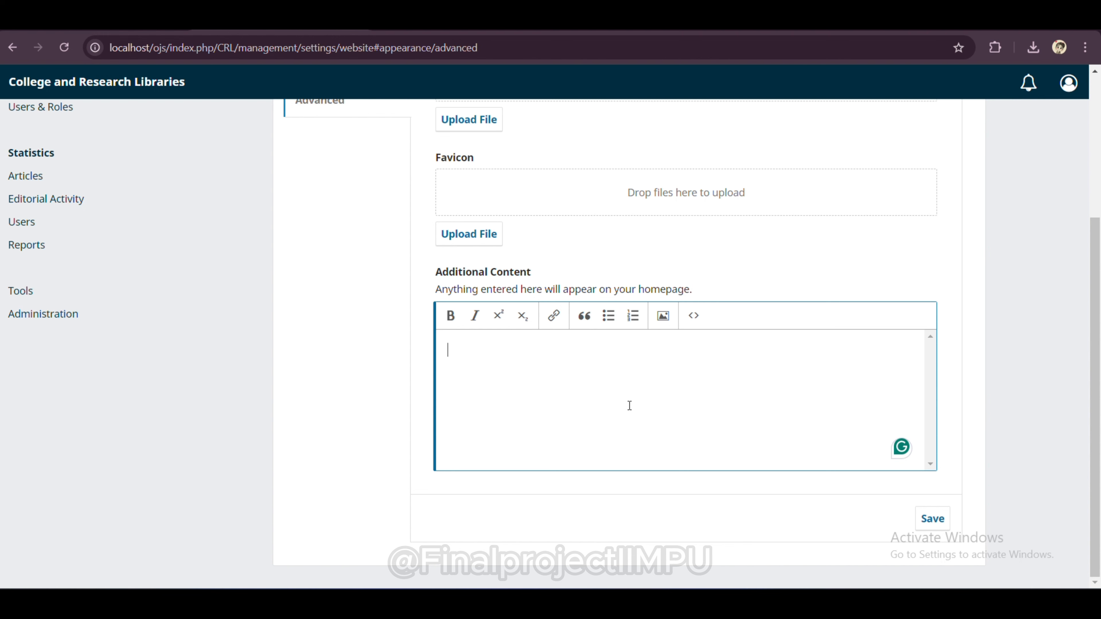
text(open journ)
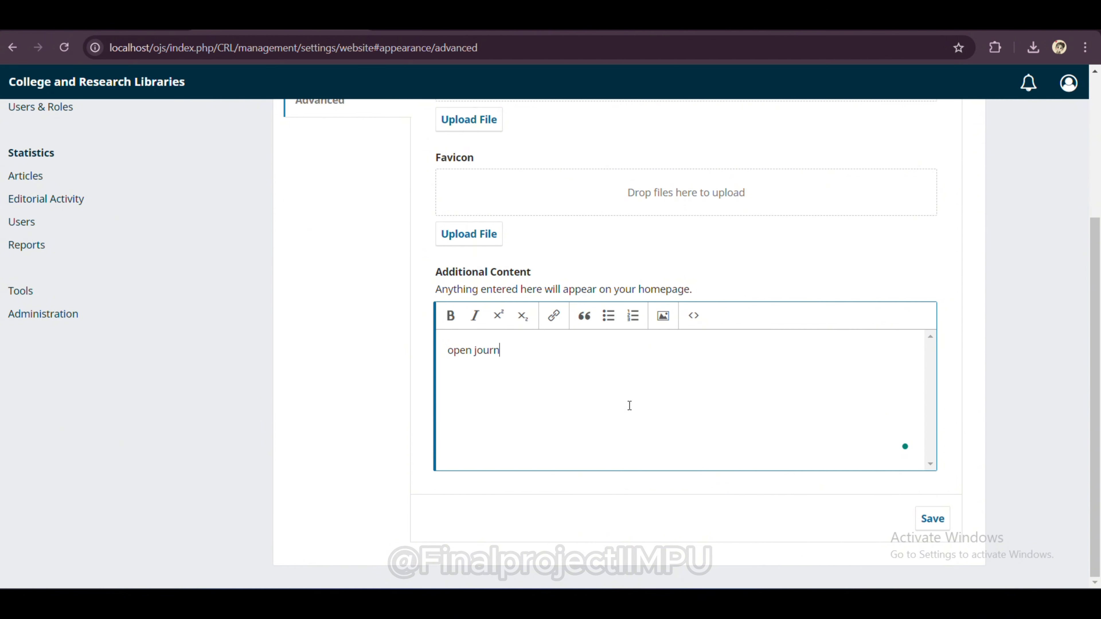
text(al system)
text(tutorial here)
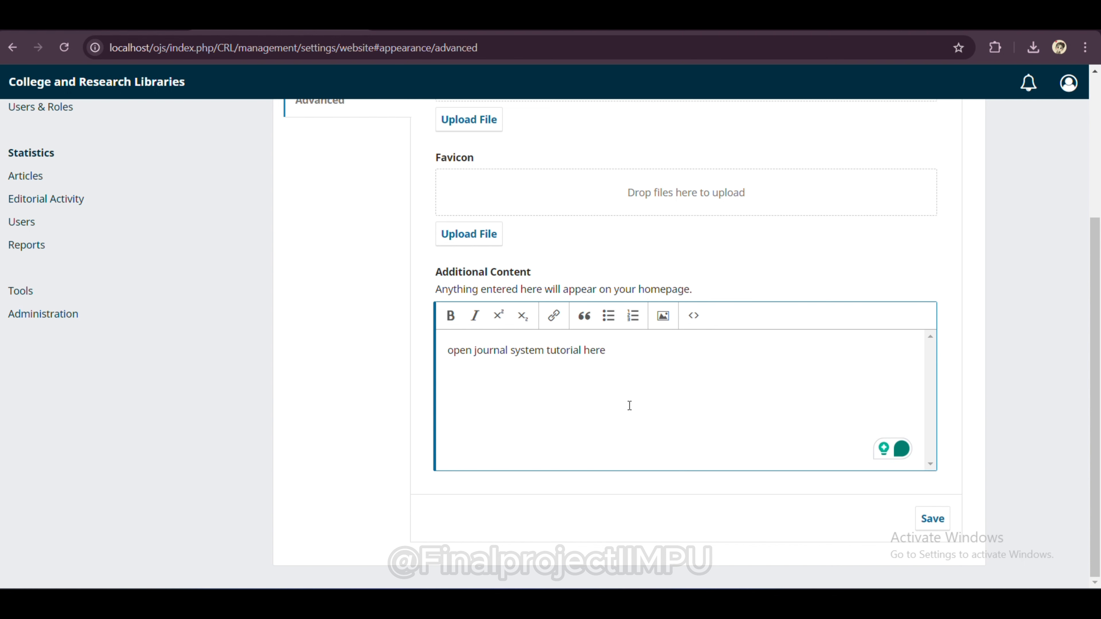
click(945, 519)
click(529, 365)
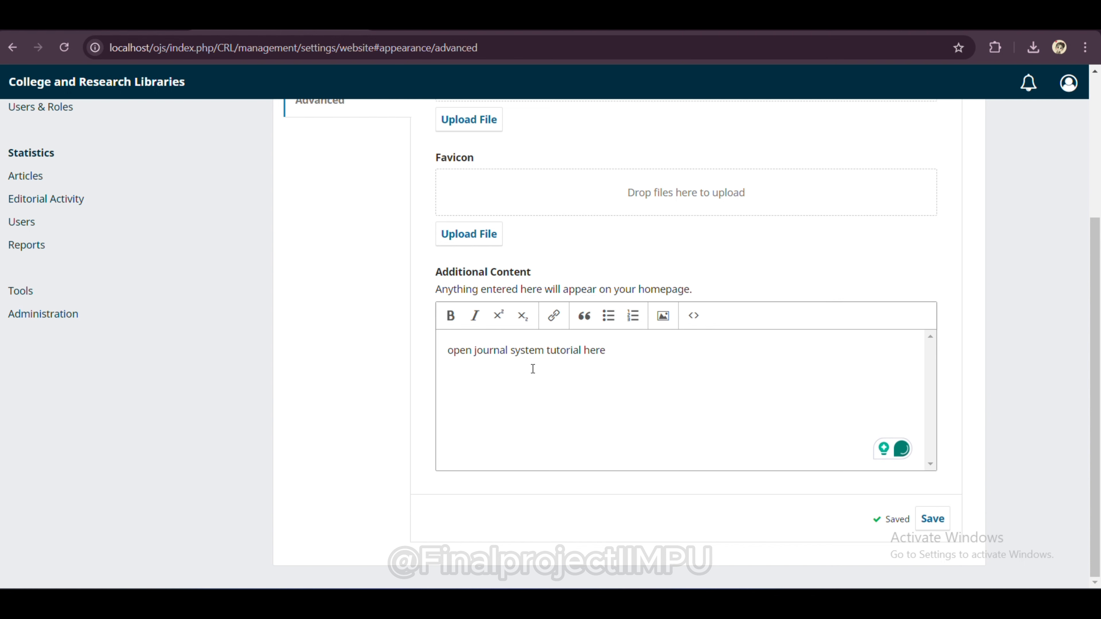
scroll(530, 365, up, 5)
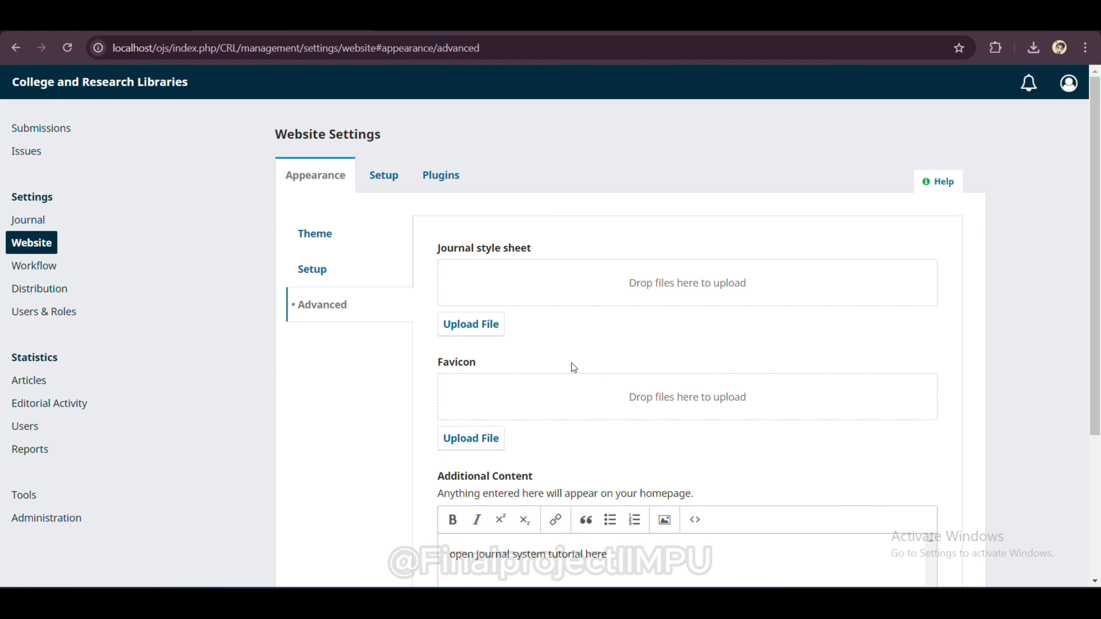
Step: Look through Setup's Languages section, then view the Navigation settings with the User and Primary menus
click(377, 178)
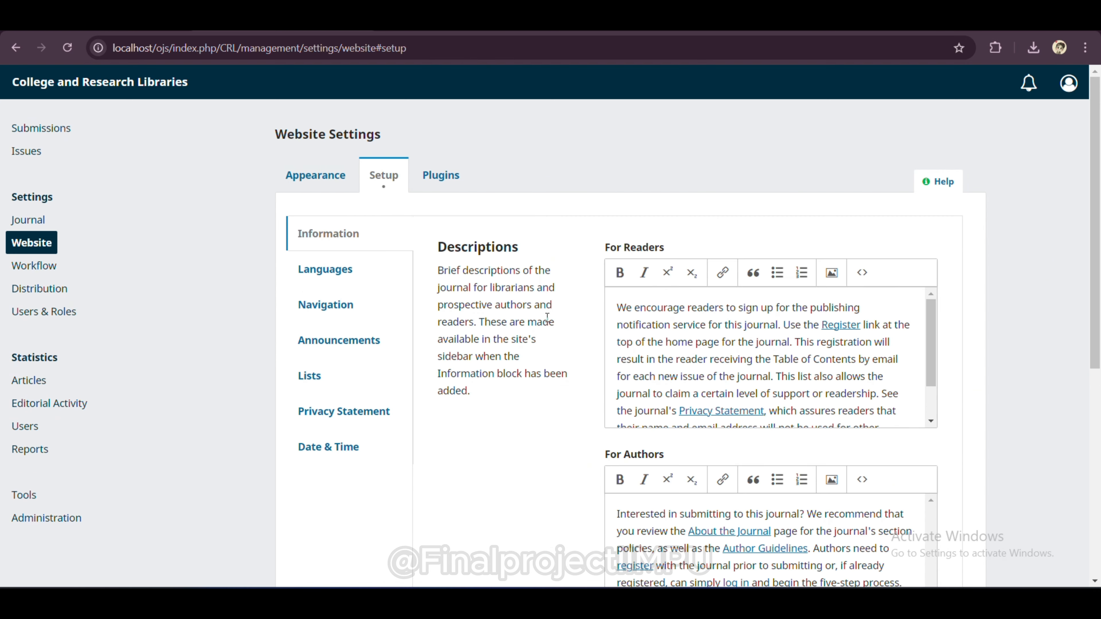
scroll(571, 395, down, 5)
scroll(571, 395, down, 3)
scroll(570, 396, up, 8)
click(331, 277)
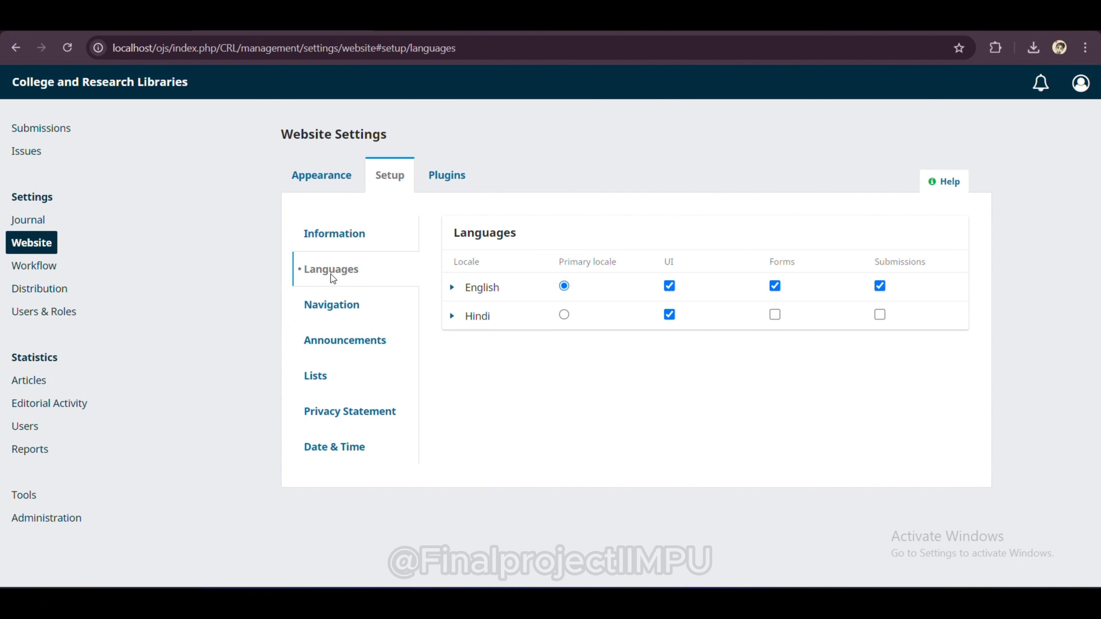
click(332, 305)
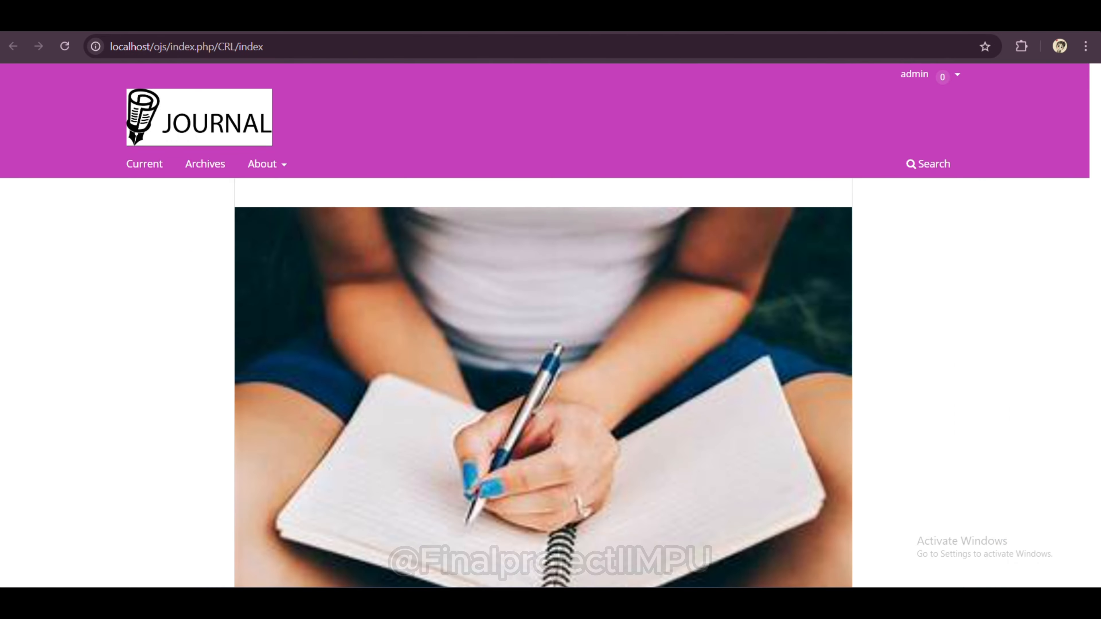
click(954, 76)
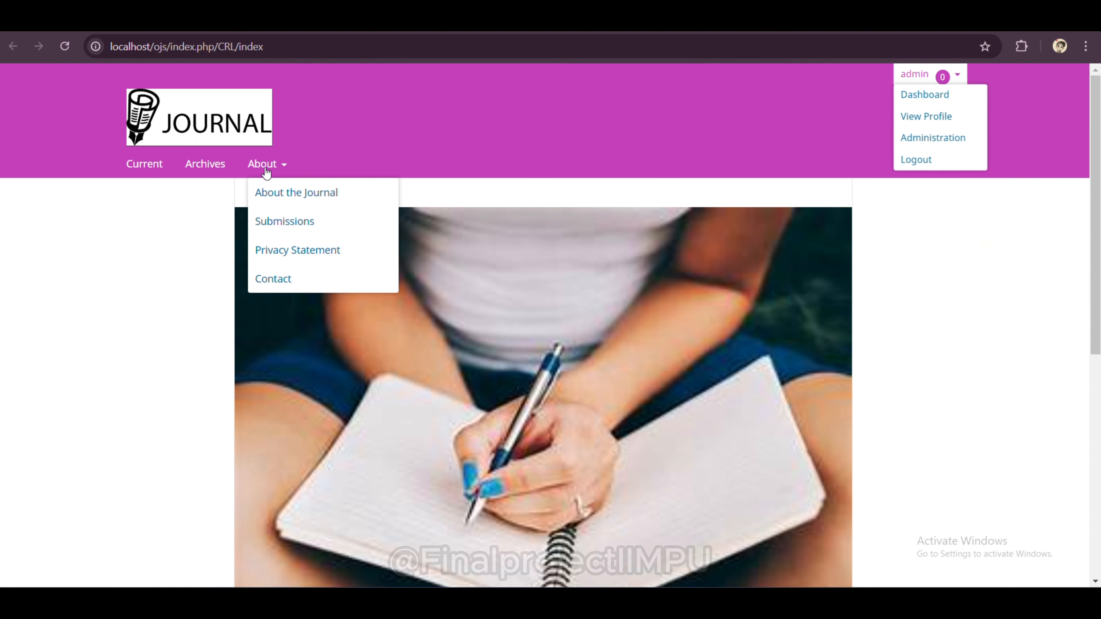
mouse_move(271, 170)
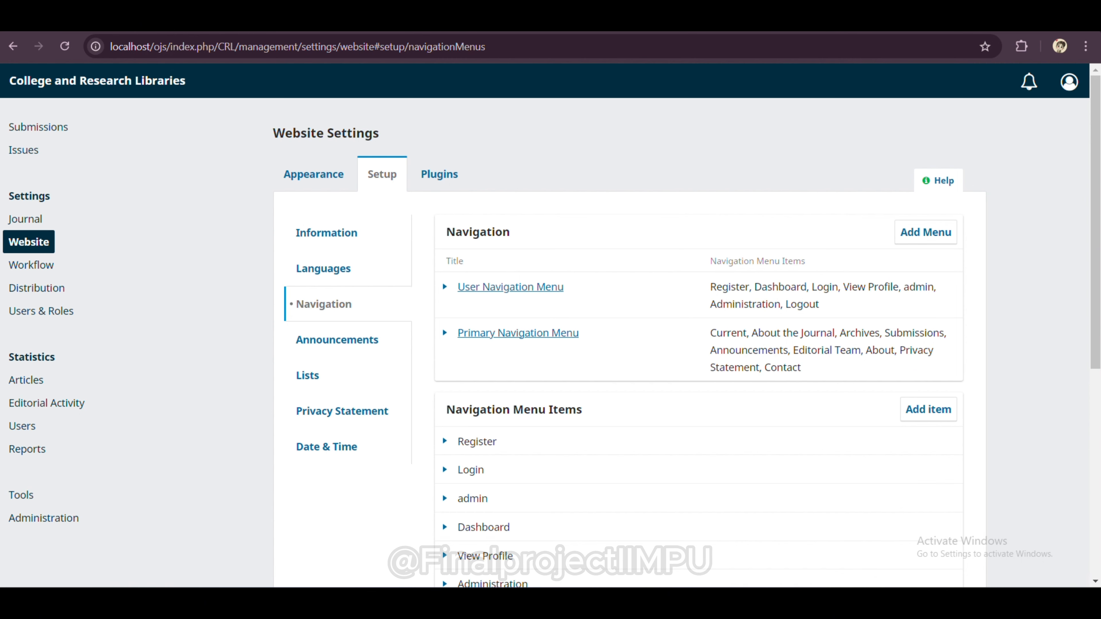
Step: Add a new navigation menu item titled 'location' of type Custom Page
scroll(748, 449, down, 4)
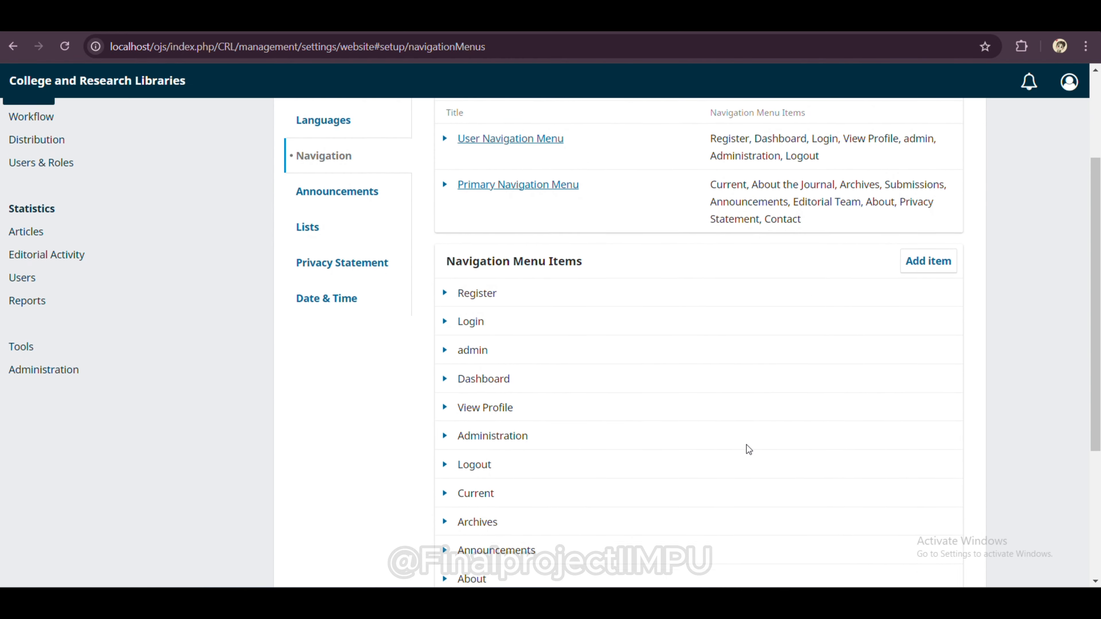
scroll(748, 449, down, 2)
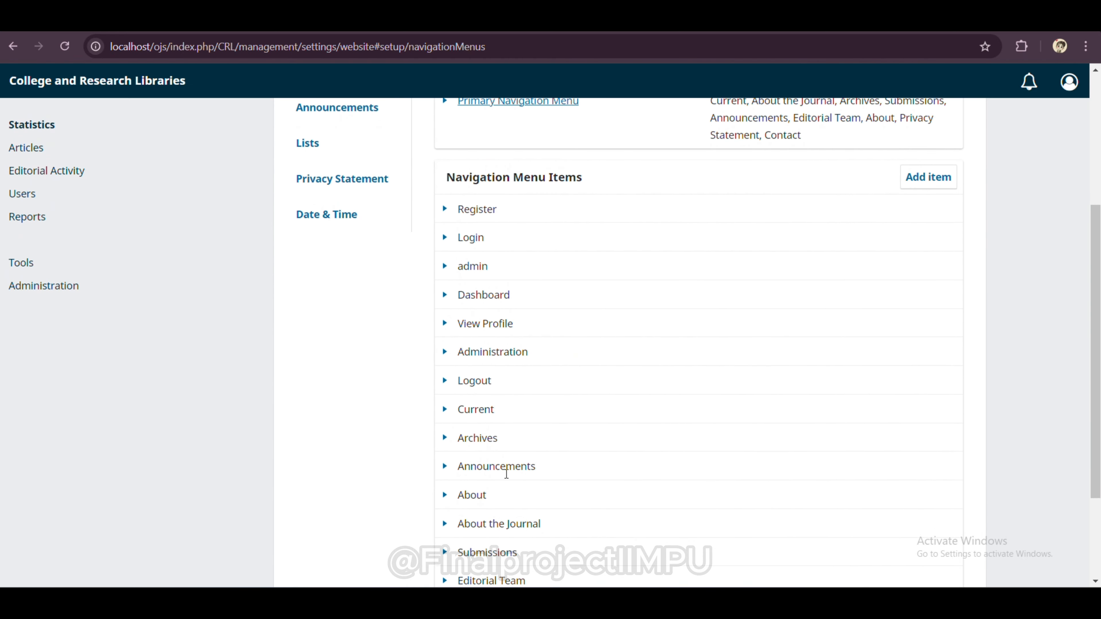
click(932, 177)
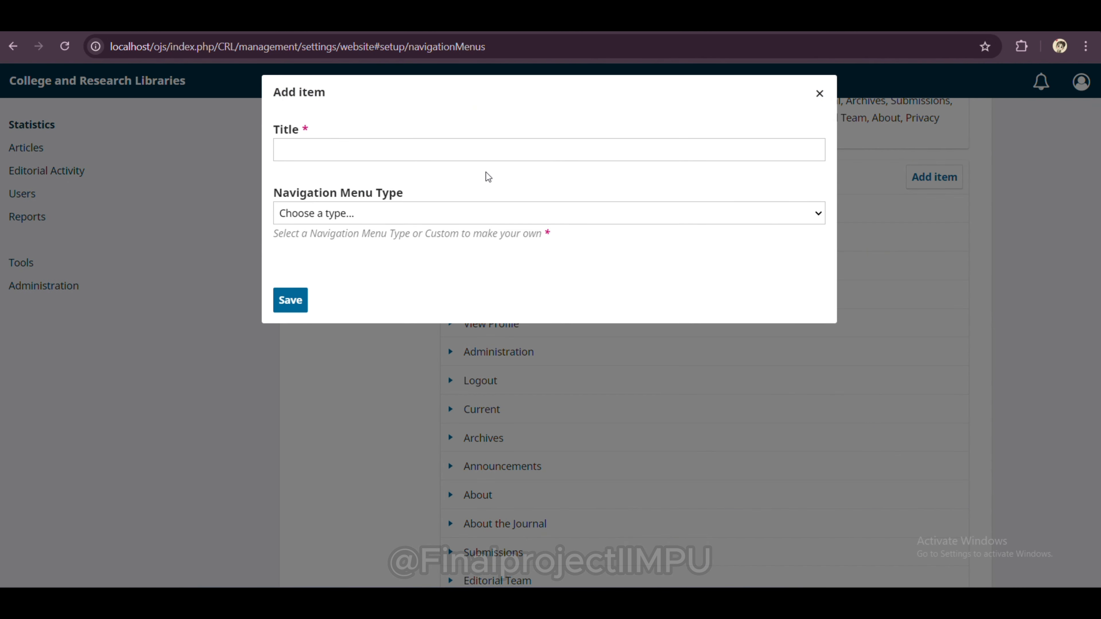
click(393, 155)
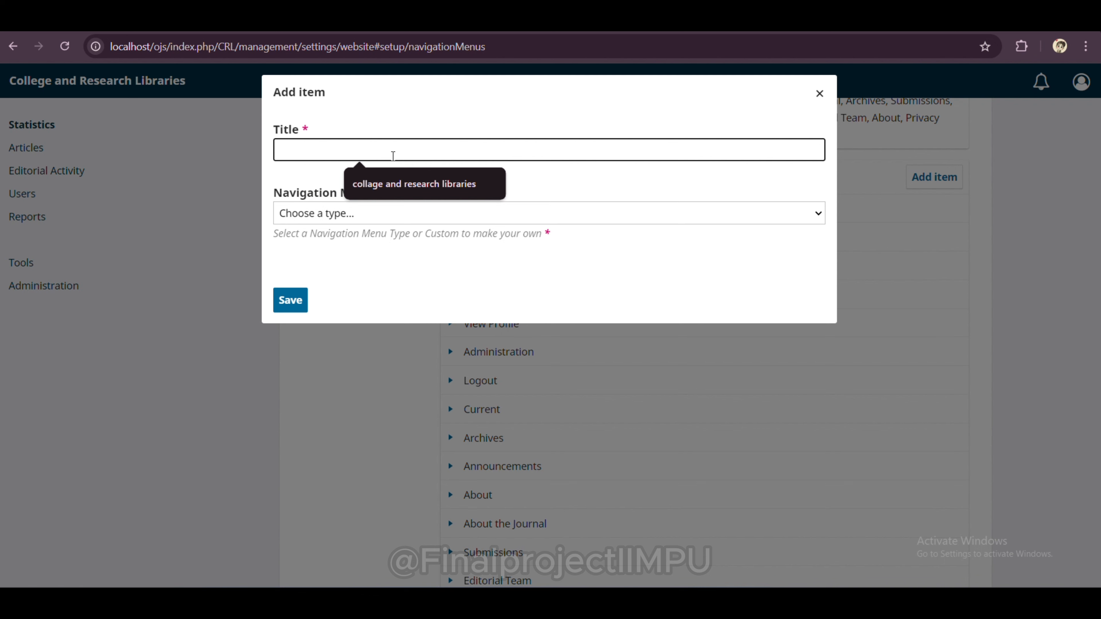
text(loc)
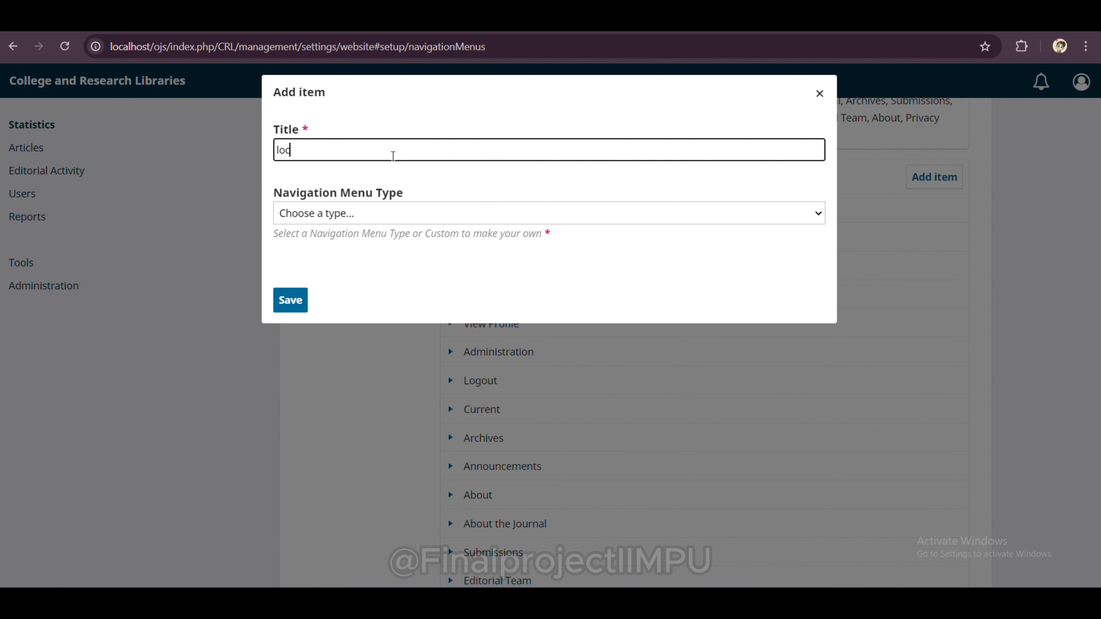
text(ation)
click(412, 213)
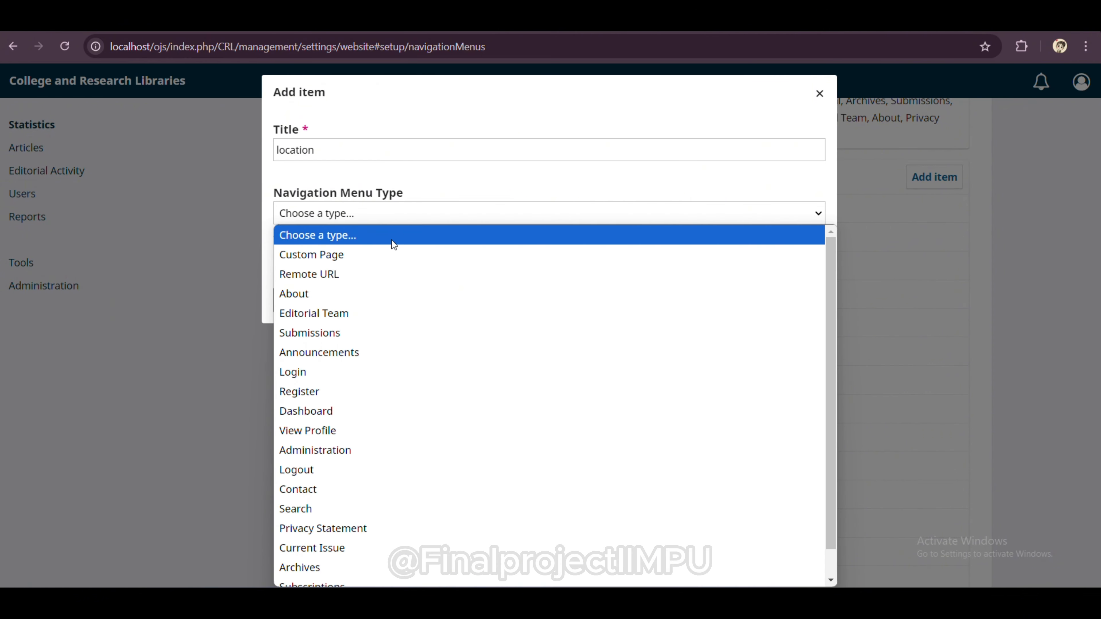
click(387, 258)
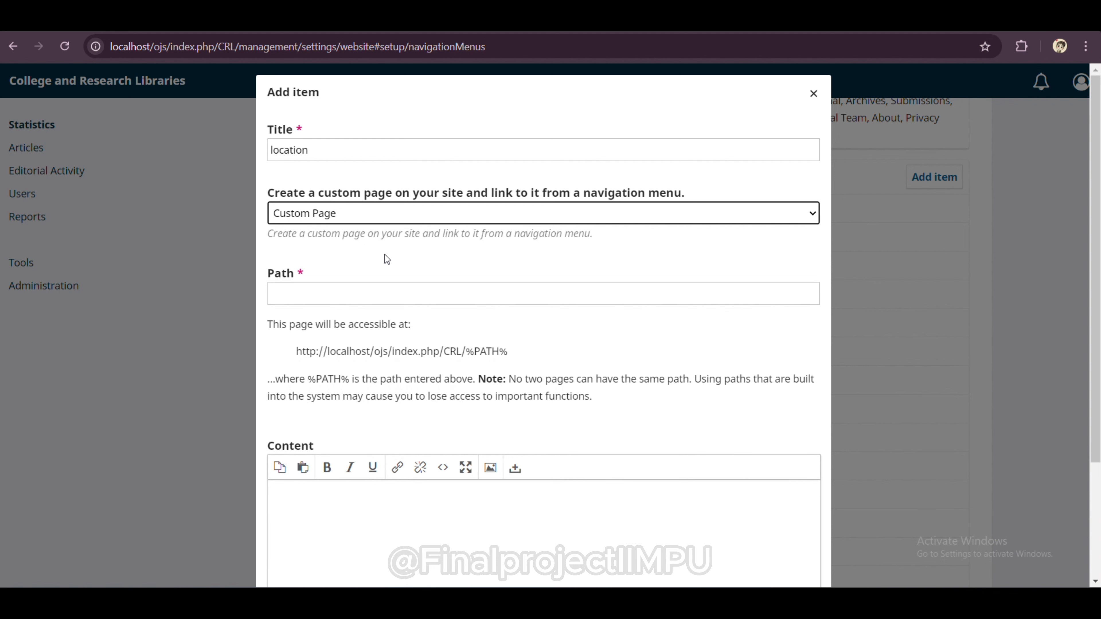
Step: Set the item's path to CRL/location and save it
click(298, 300)
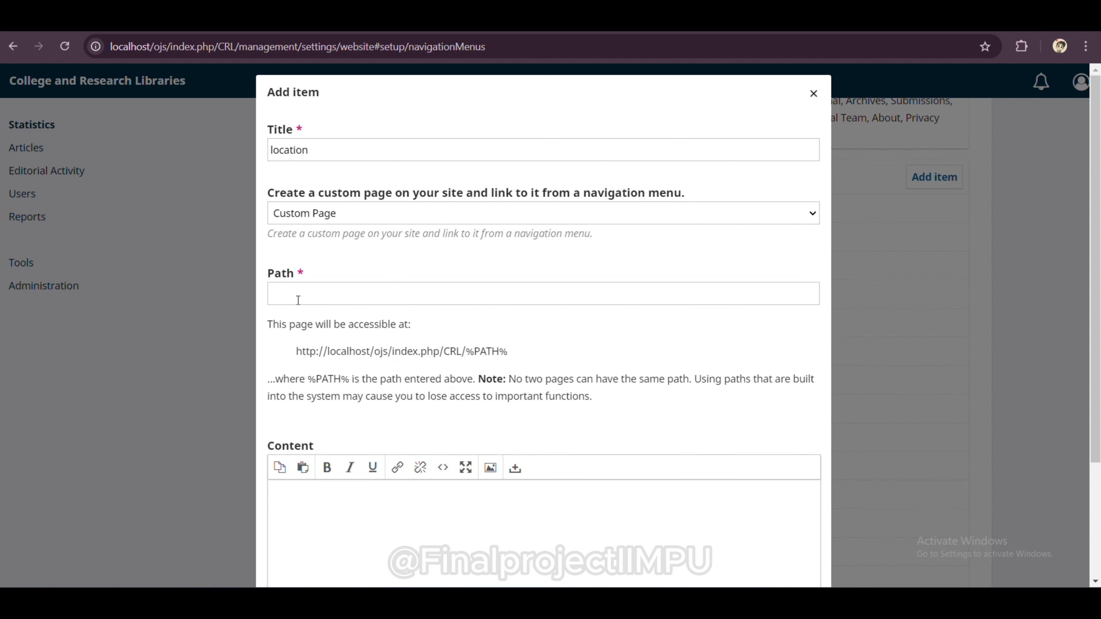
click(300, 297)
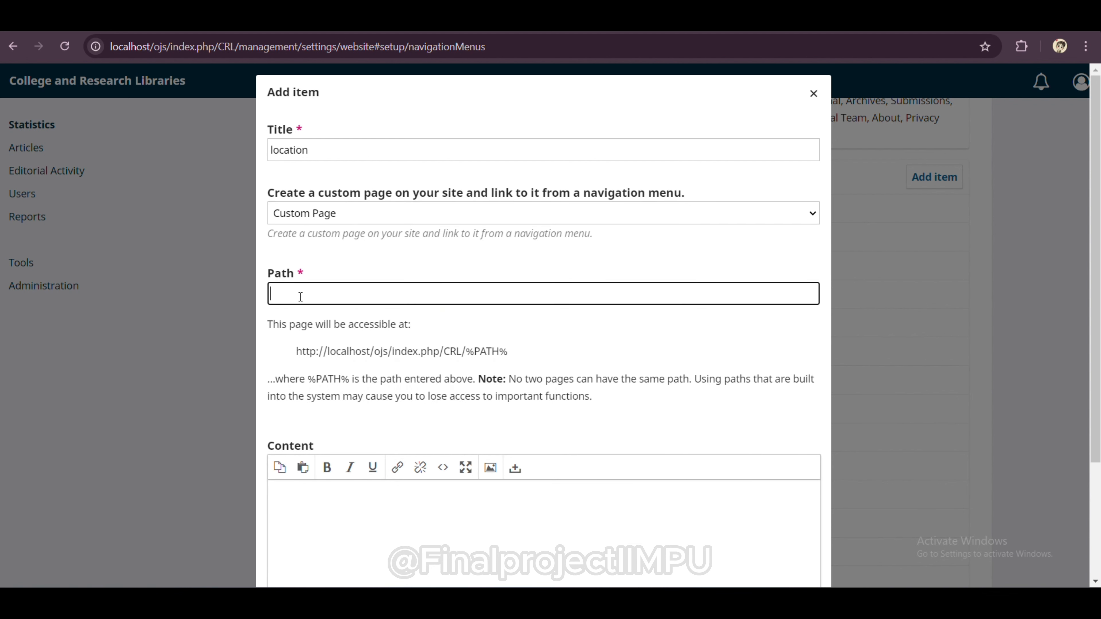
key(Caps_Lock)
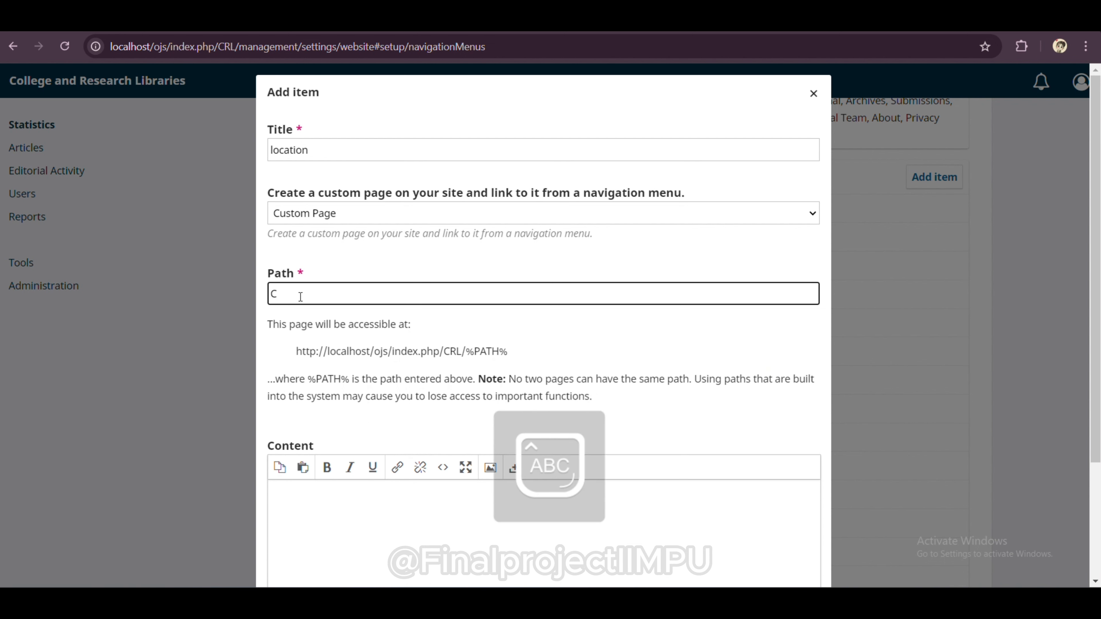
text(CRL/)
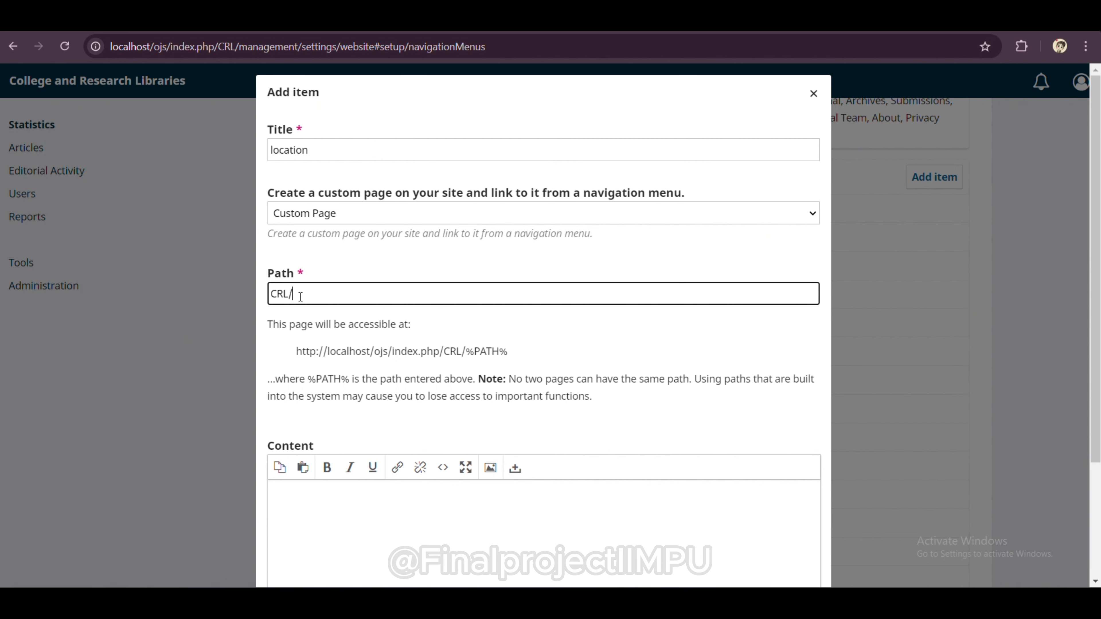
key(Caps_Lock)
text(/)
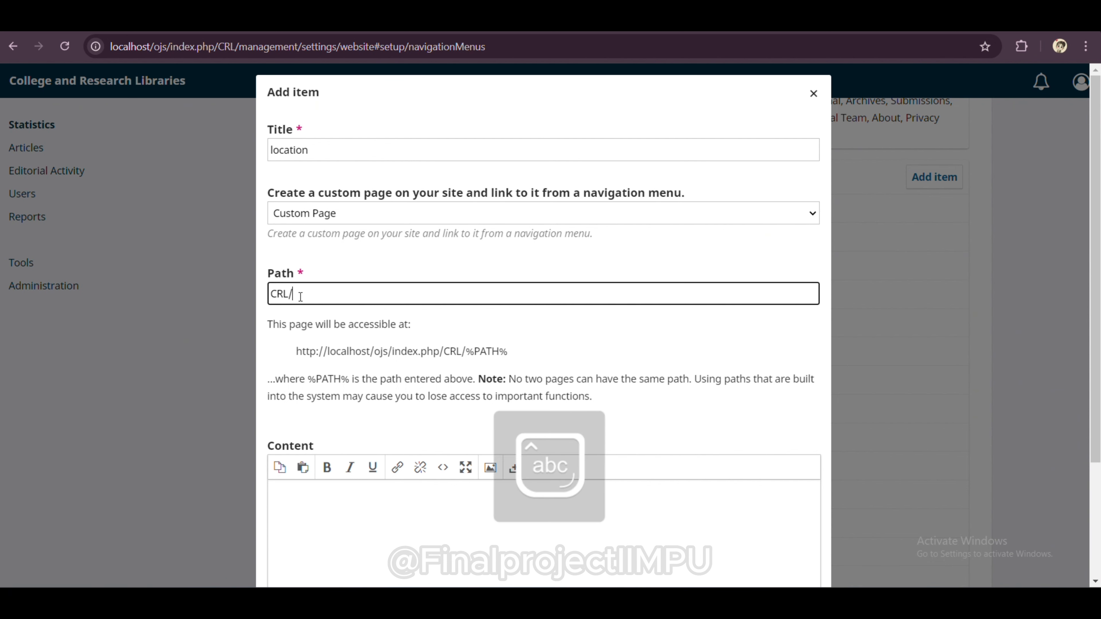
text(location)
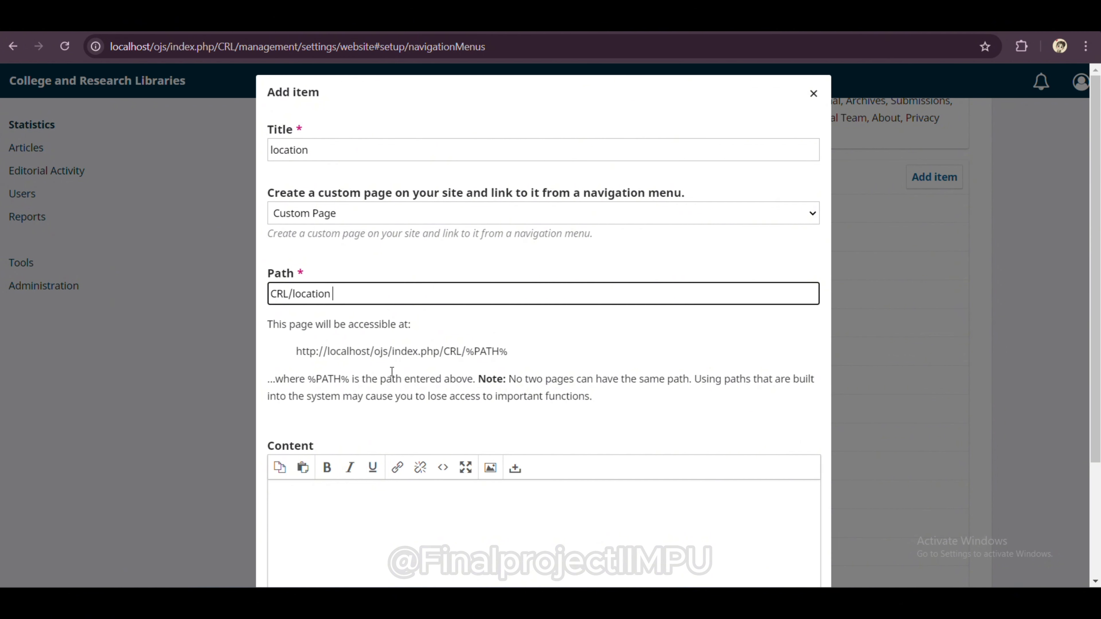
scroll(392, 371, down, 2)
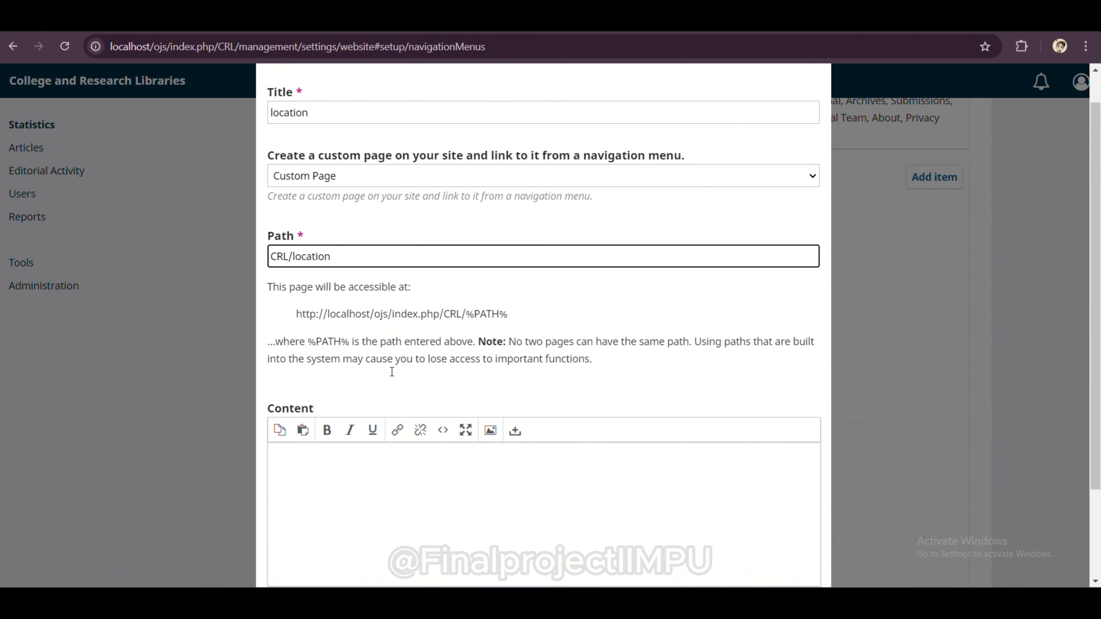
click(394, 295)
drag(520, 294, 312, 284)
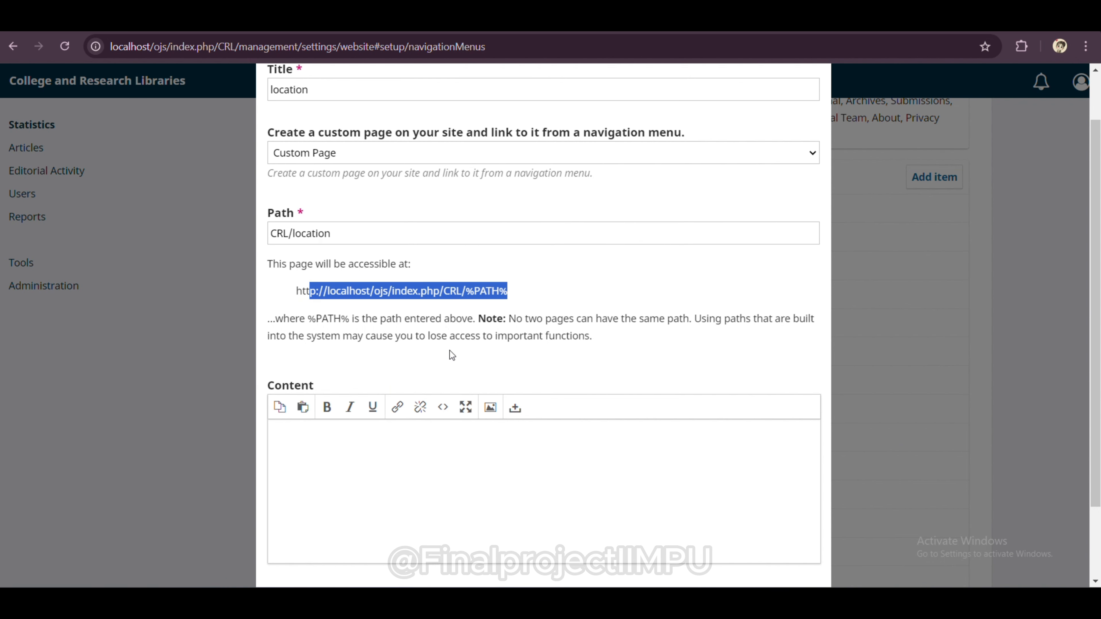
scroll(449, 355, down, 1)
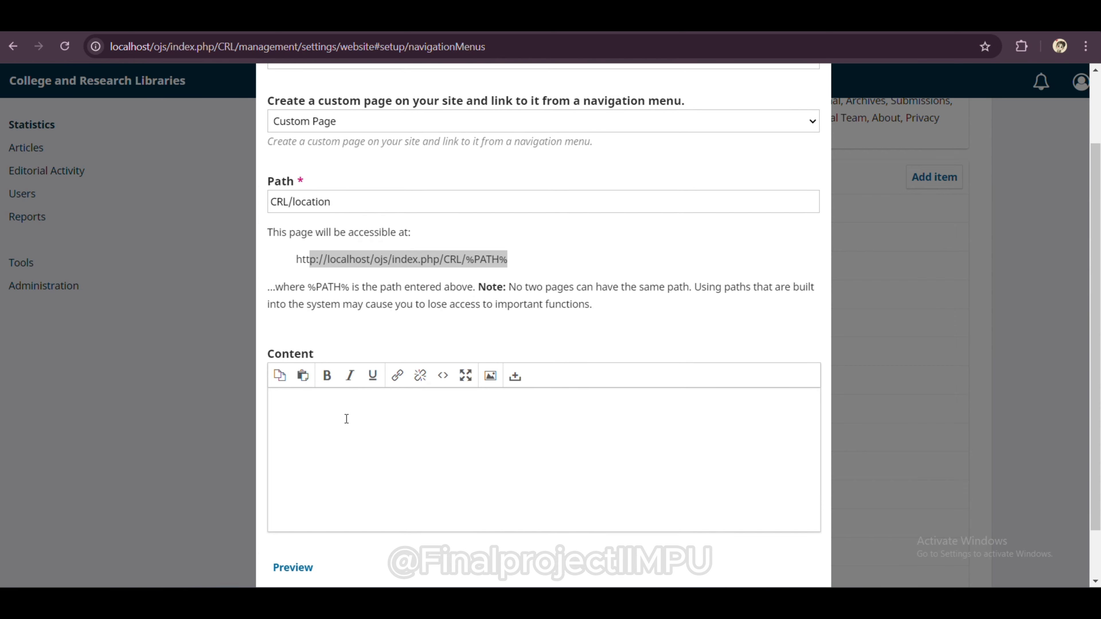
scroll(347, 419, down, 2)
click(290, 553)
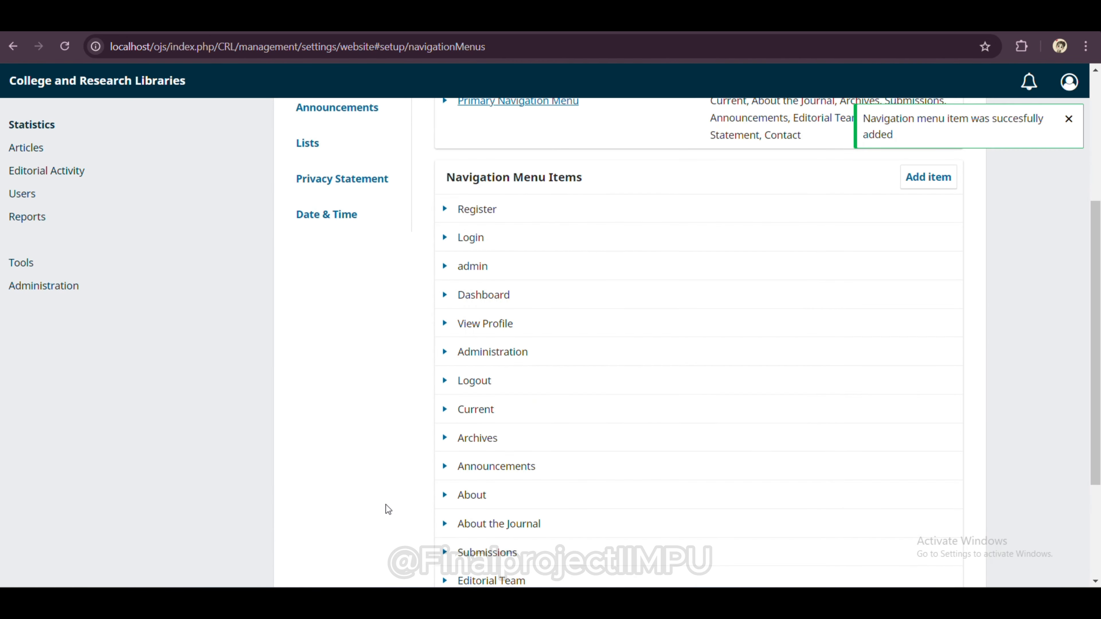
Step: Check that the new 'location' item appears in the navigation menu items list
scroll(604, 380, down, 4)
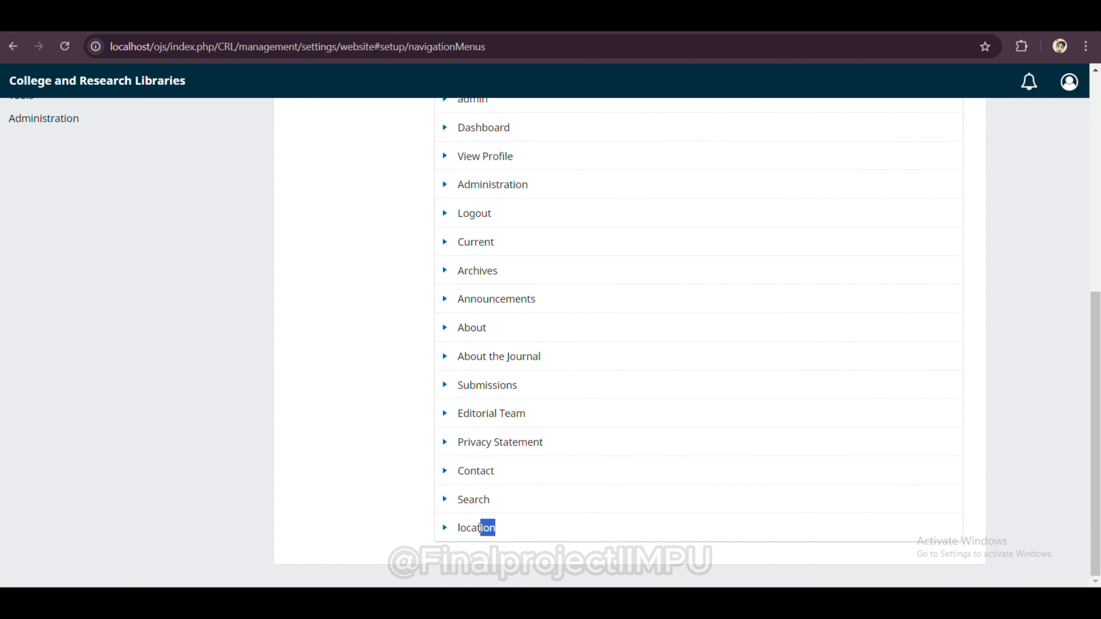
drag(481, 528, 442, 524)
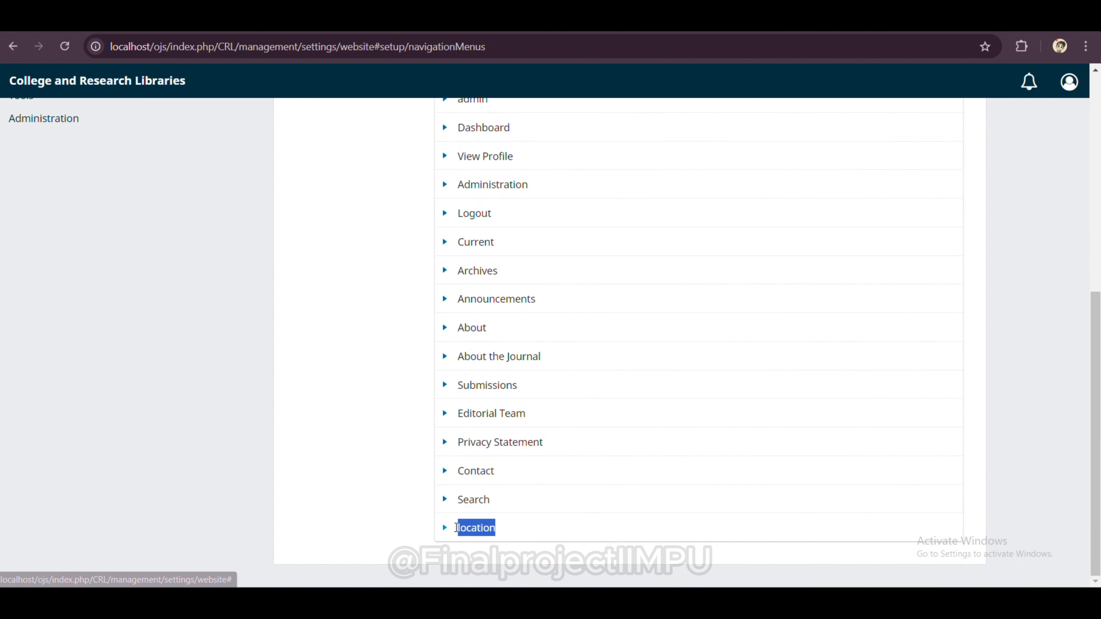
click(520, 522)
scroll(561, 384, up, 6)
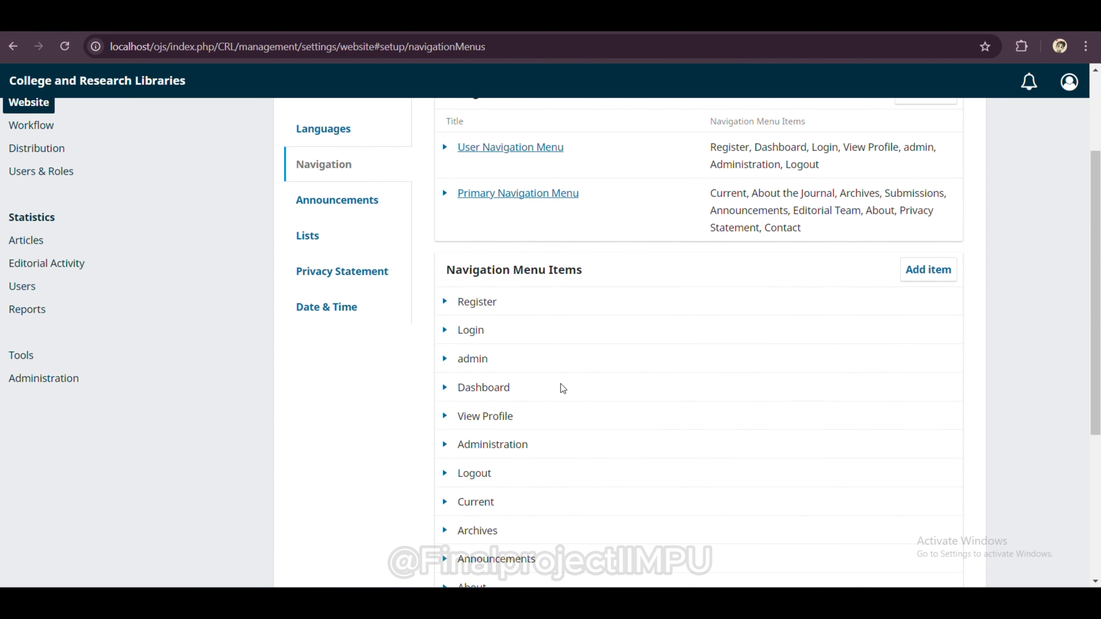
scroll(561, 384, up, 3)
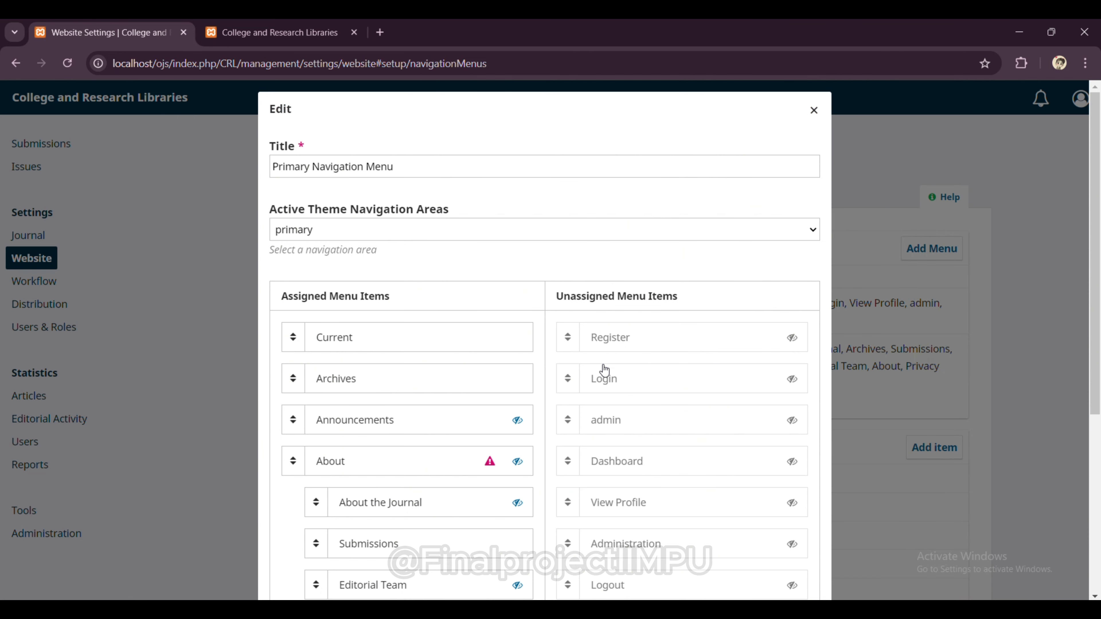
Step: Drag 'location' under About in the Primary Navigation Menu's assigned items, save, and view the homepage
scroll(605, 369, down, 5)
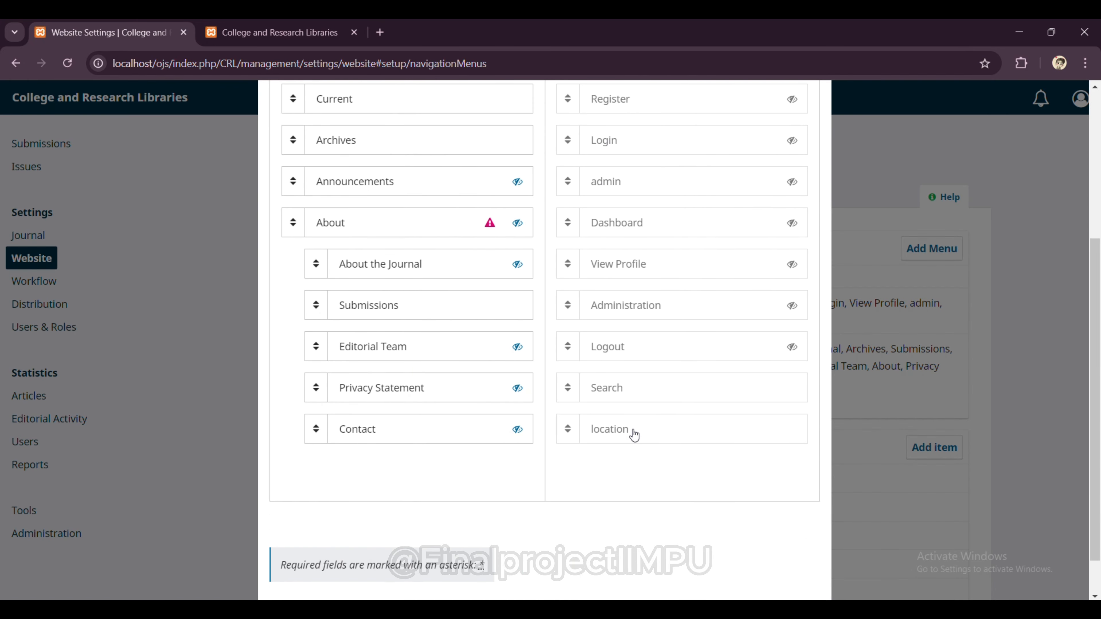
drag(633, 434, 376, 374)
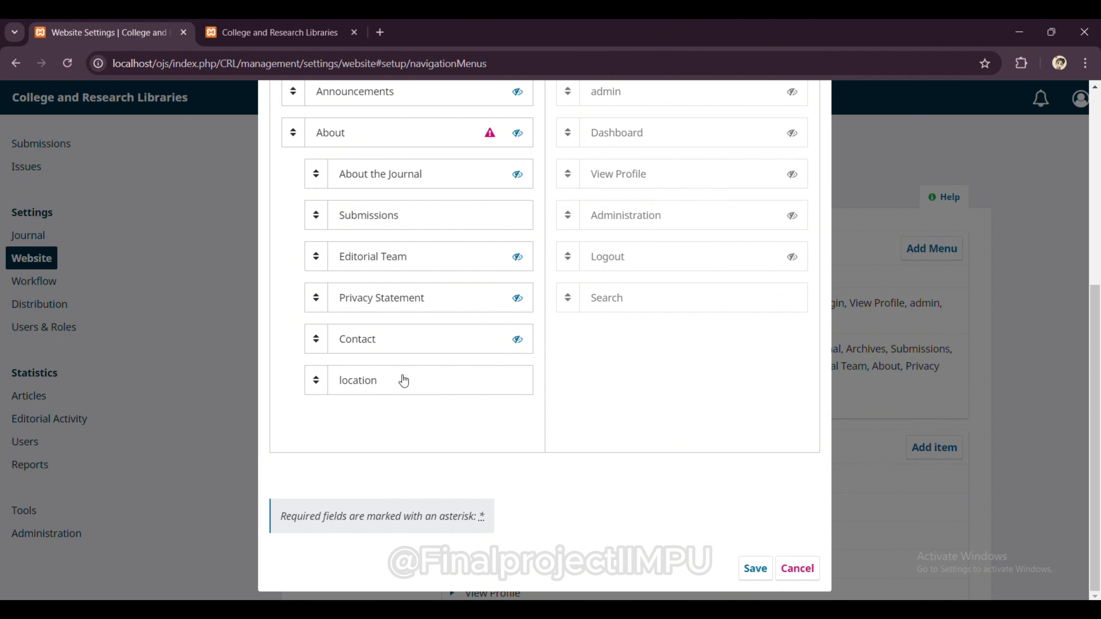
click(751, 565)
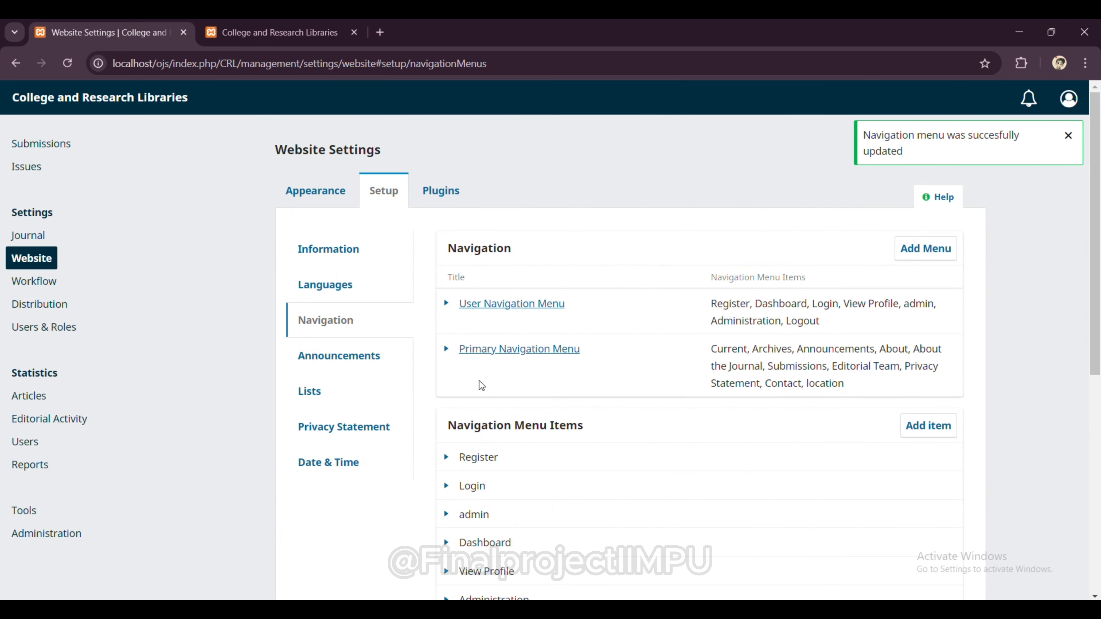
click(297, 36)
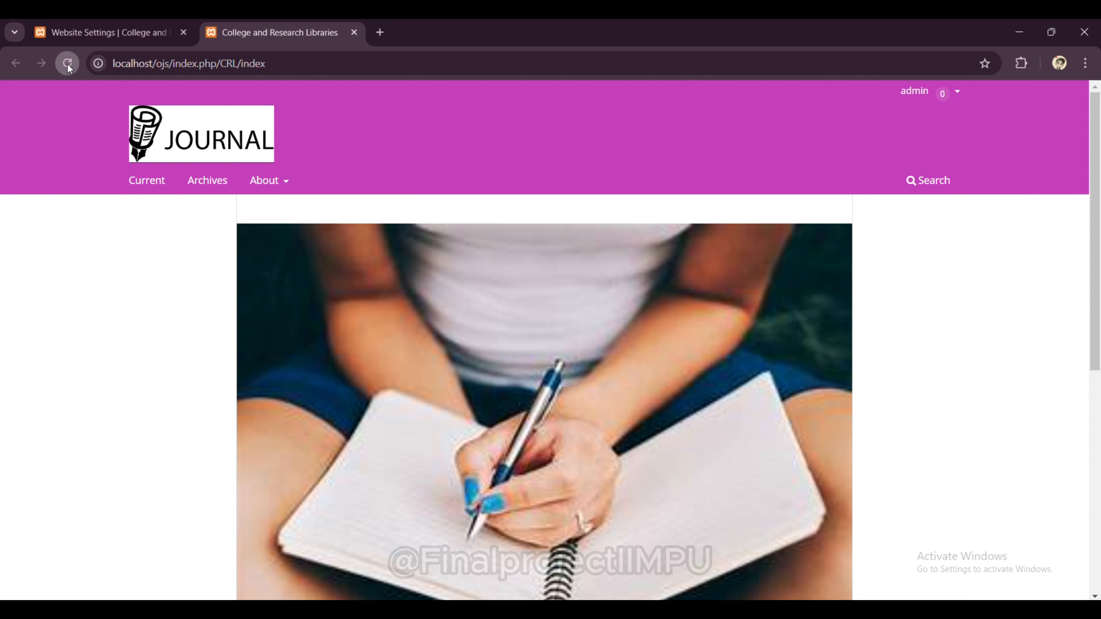
Step: Reload the homepage to confirm 'location' appears under About, then return to Website Settings
click(67, 63)
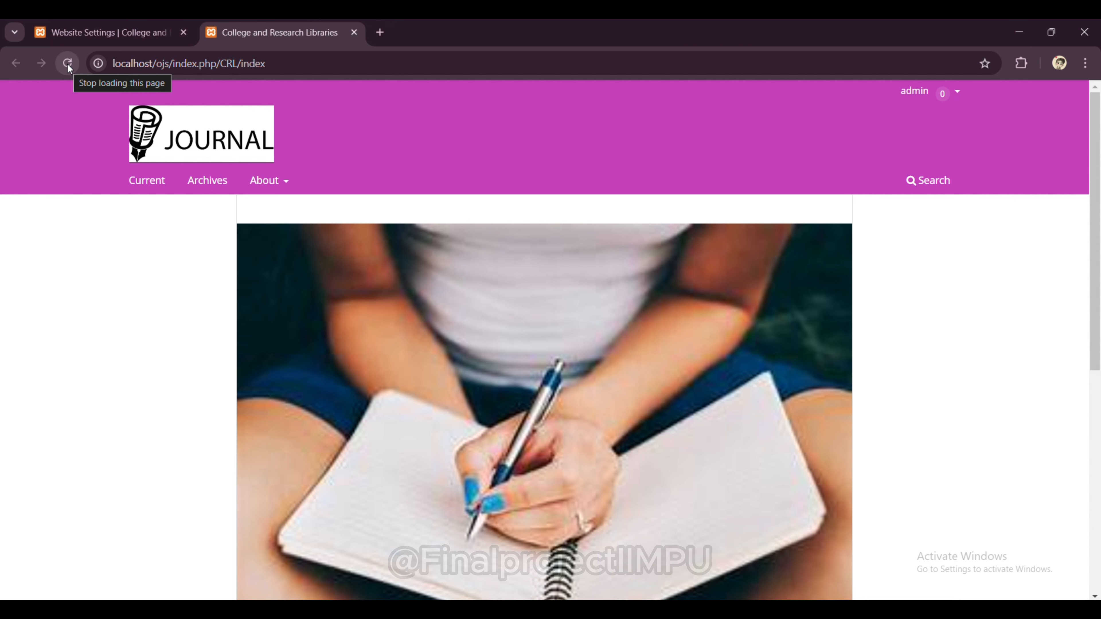
mouse_move(274, 183)
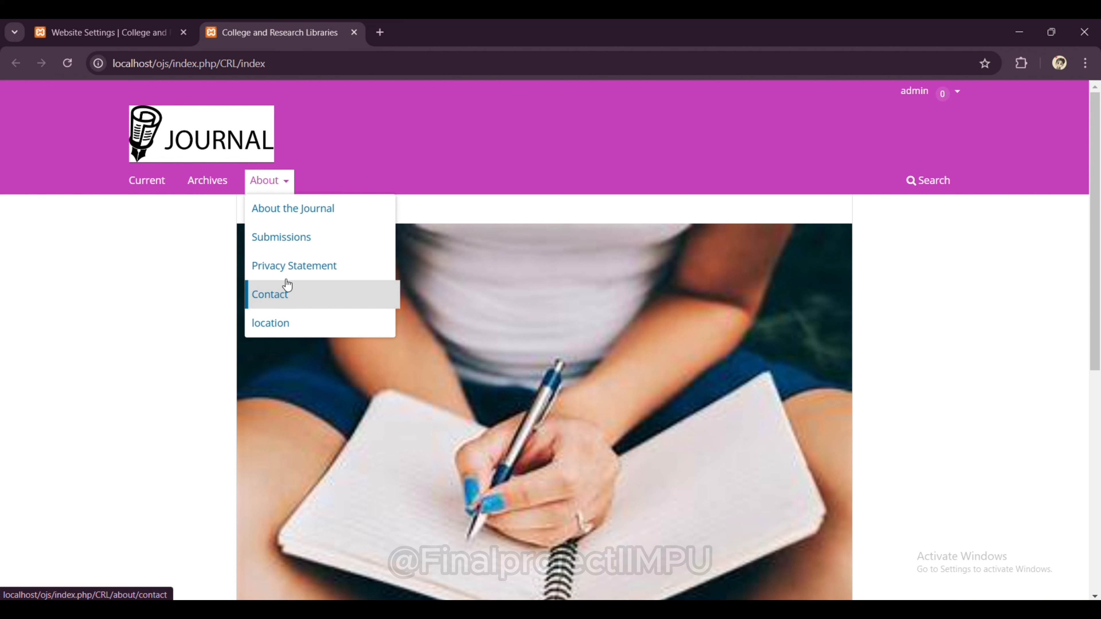
click(125, 28)
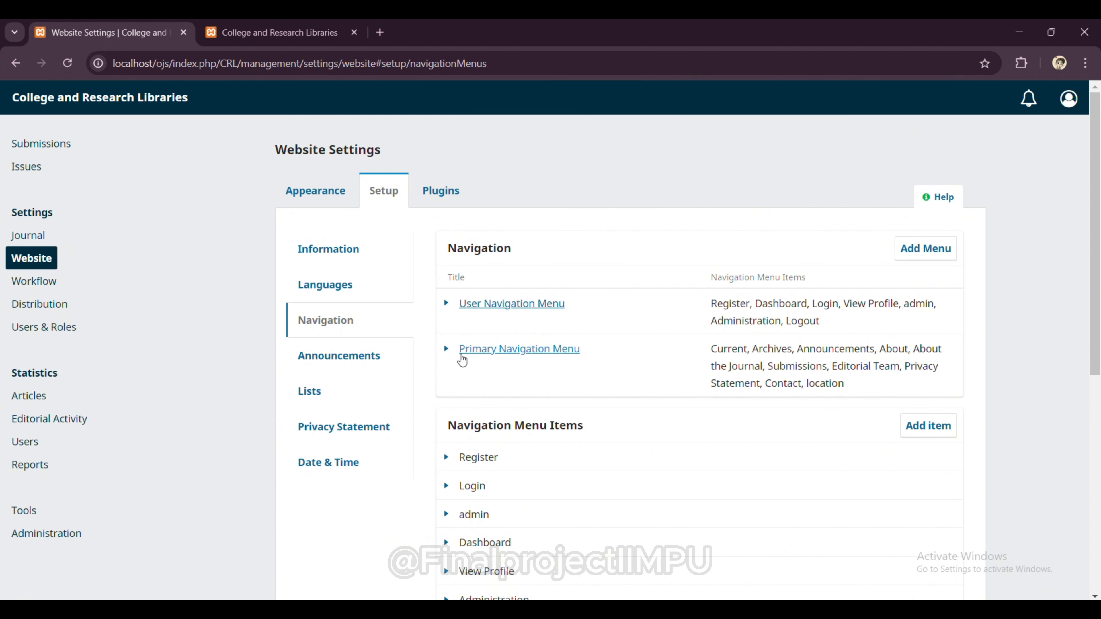
Step: Move 'location' to the end of the Primary Navigation Menu as a top-level item and save
click(446, 350)
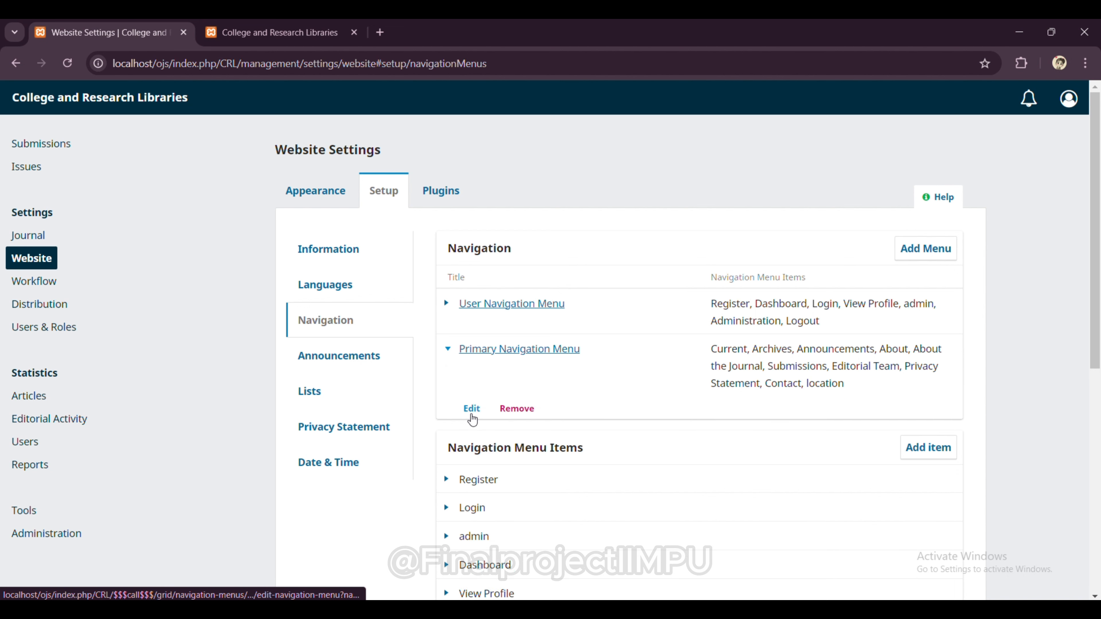
click(471, 412)
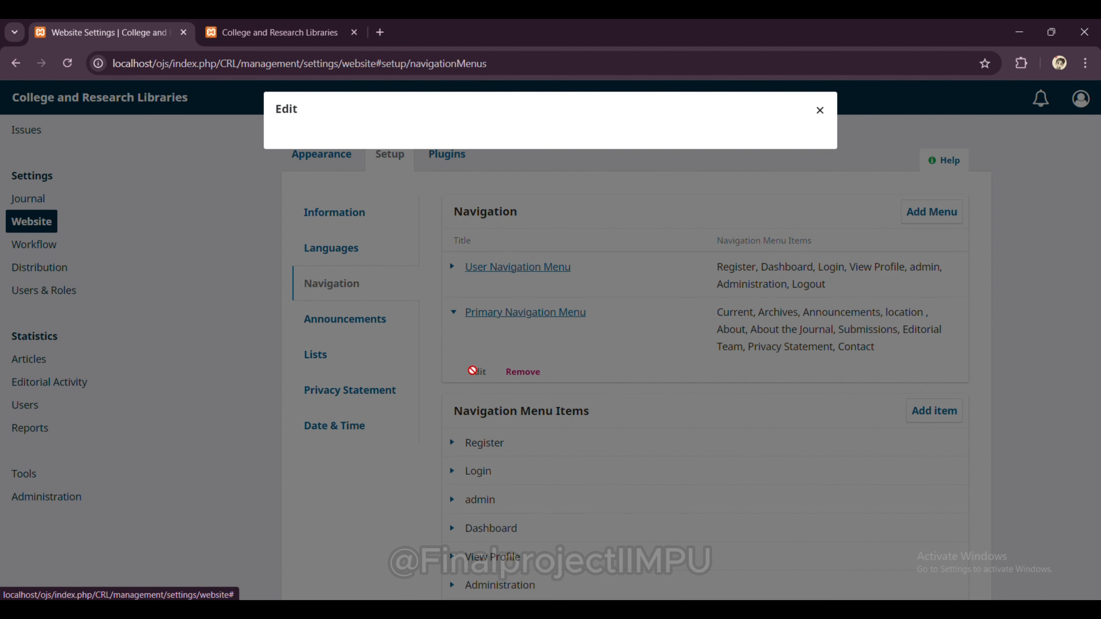
scroll(378, 394, down, 3)
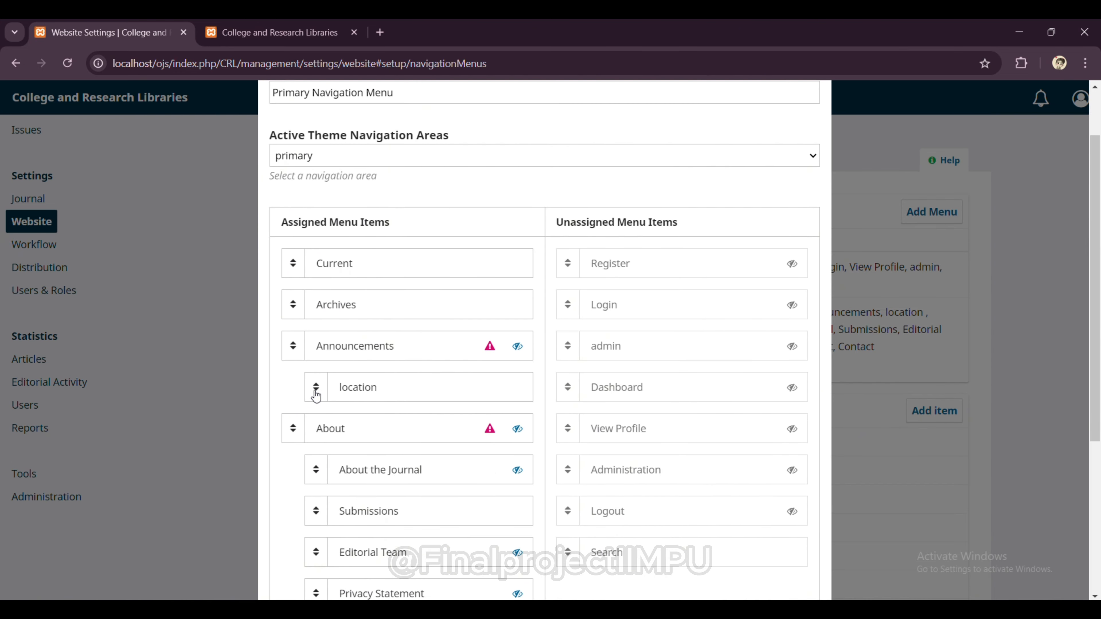
drag(361, 399, 343, 531)
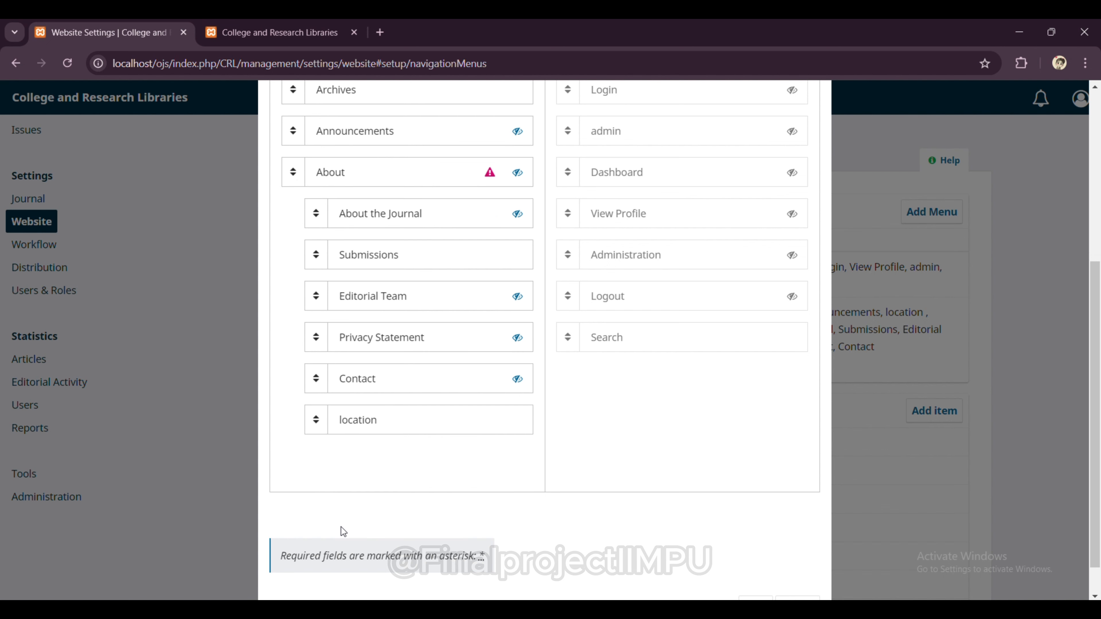
drag(375, 422, 340, 477)
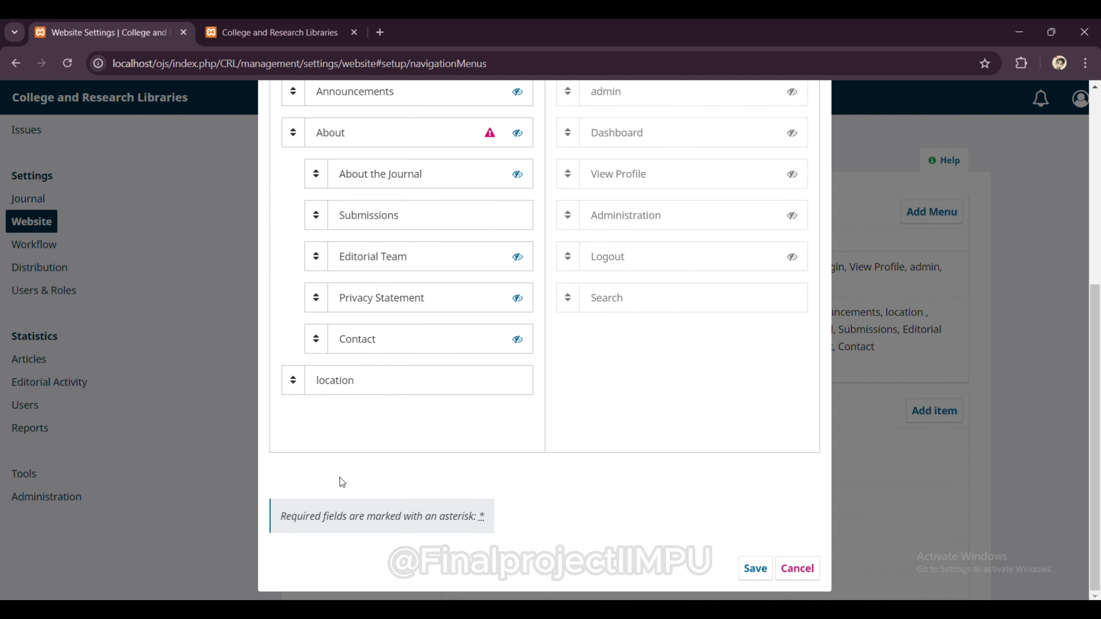
scroll(362, 438, up, 2)
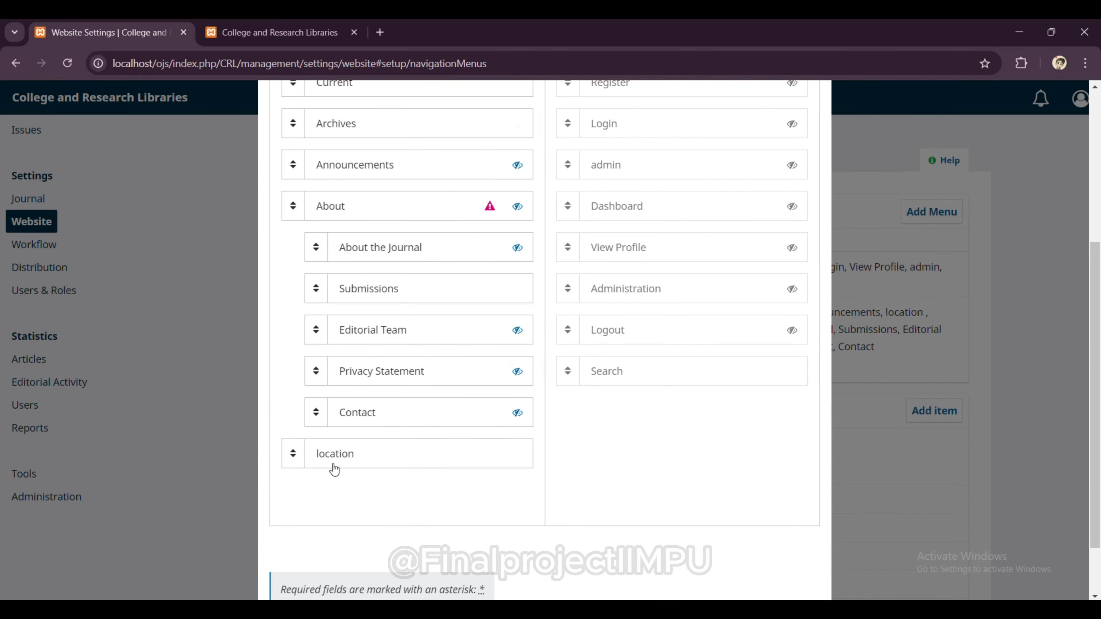
scroll(568, 467, down, 2)
scroll(568, 466, down, 1)
click(752, 567)
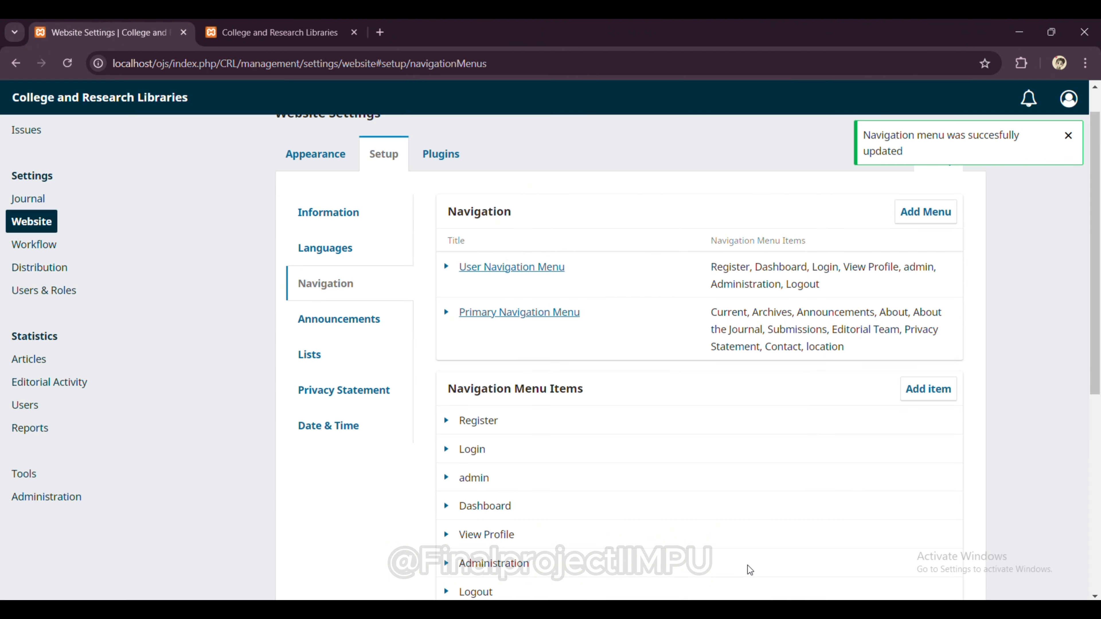
Step: Reload the public homepage to see 'location' as a top-level menu item
click(302, 28)
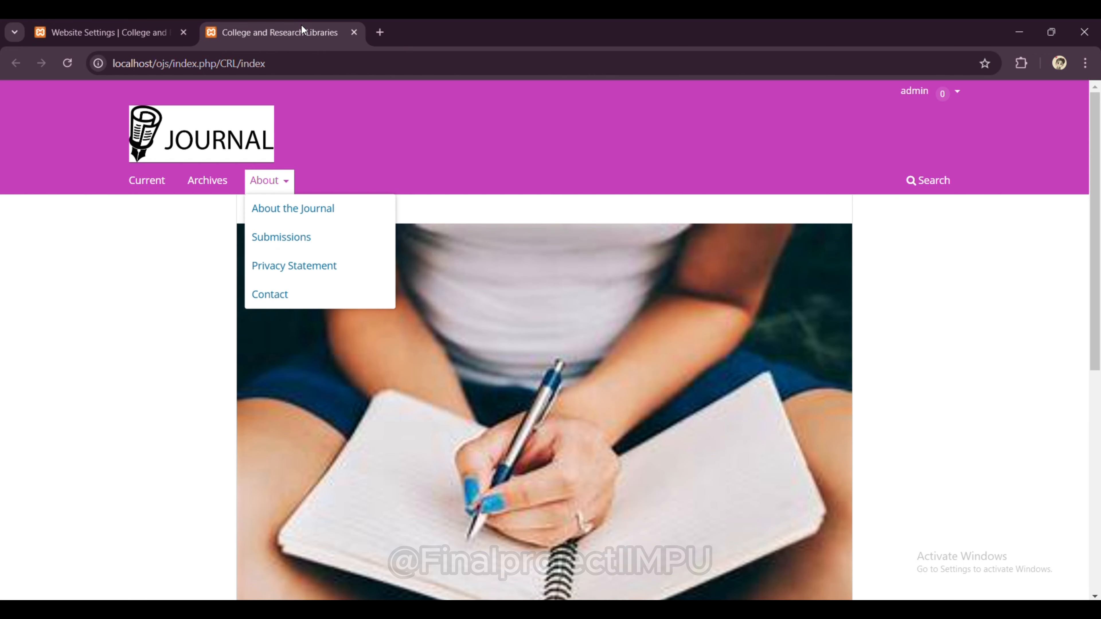
click(68, 65)
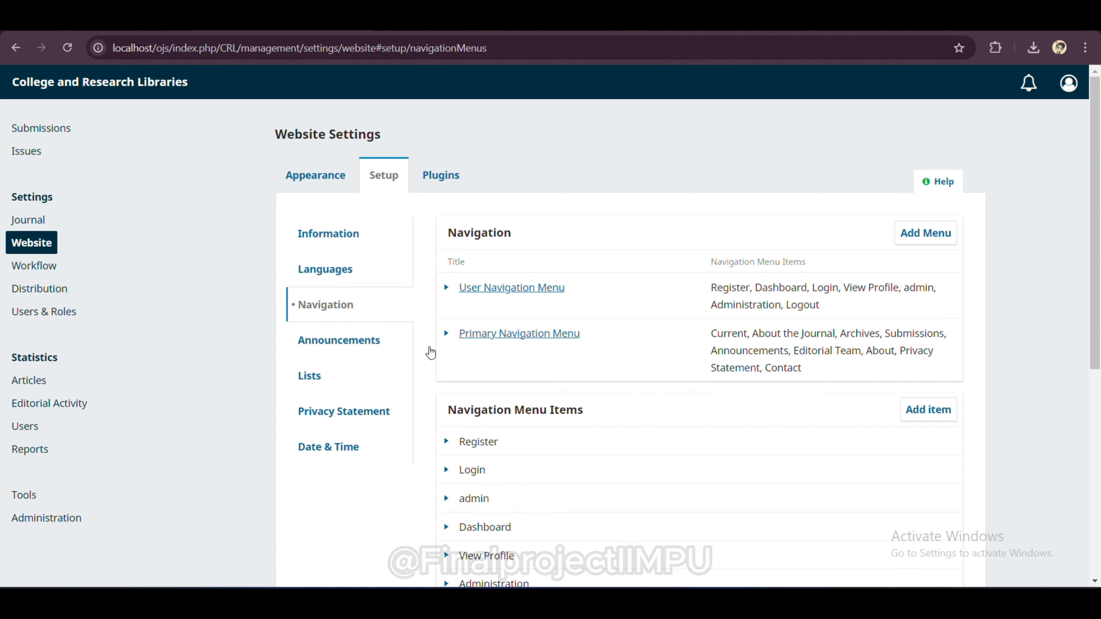
Step: Set Items per page to 50 in the Lists settings, then view the installed Plugins
click(332, 342)
click(337, 376)
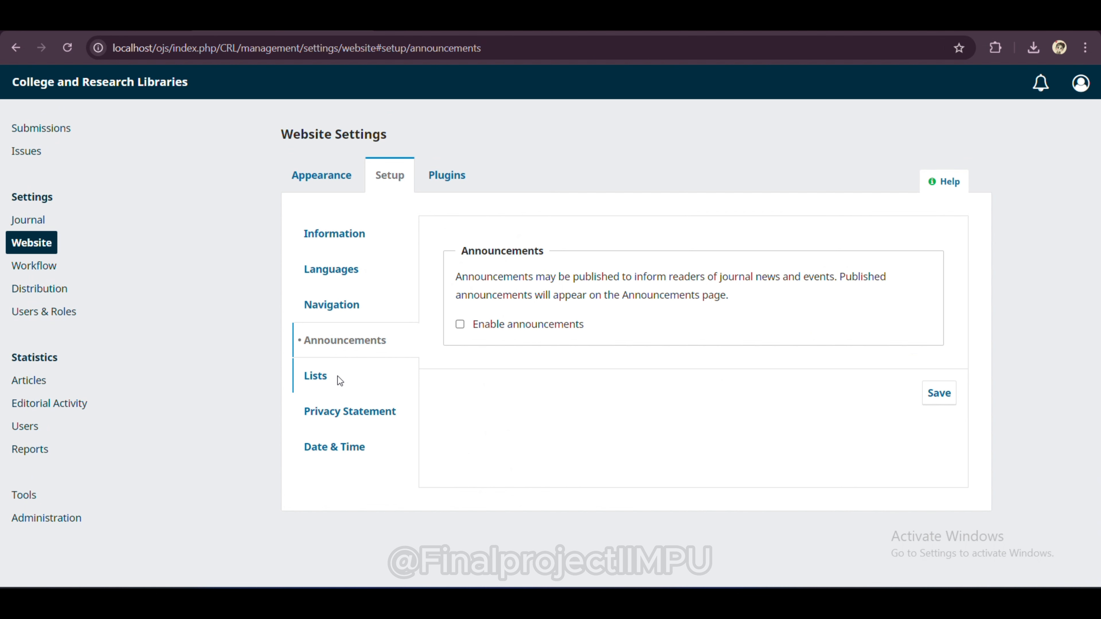
click(528, 310)
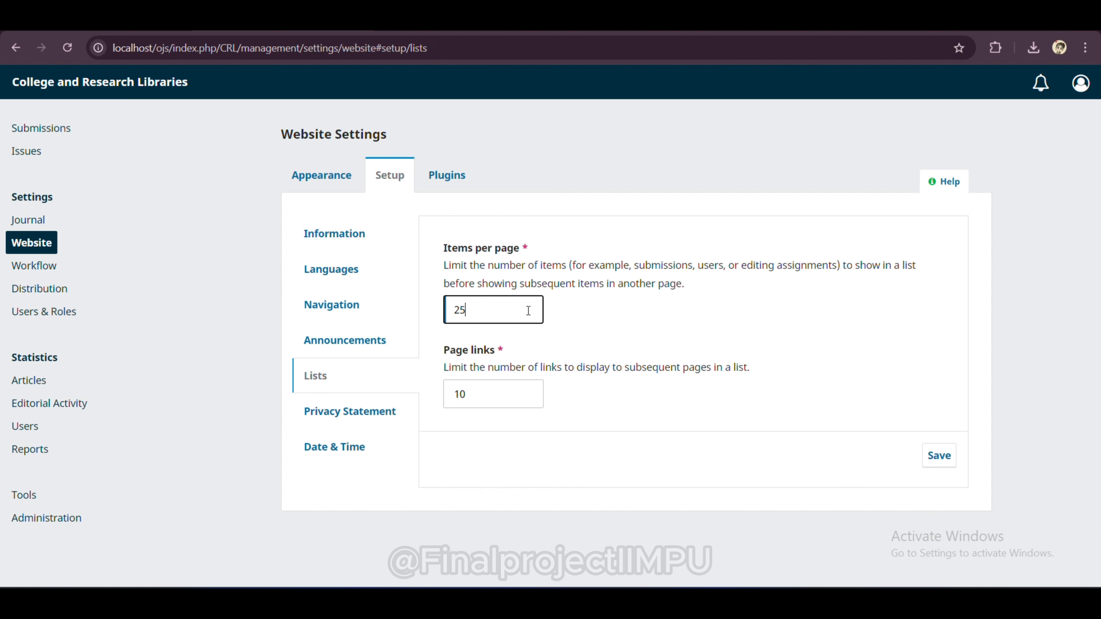
text(50)
click(362, 421)
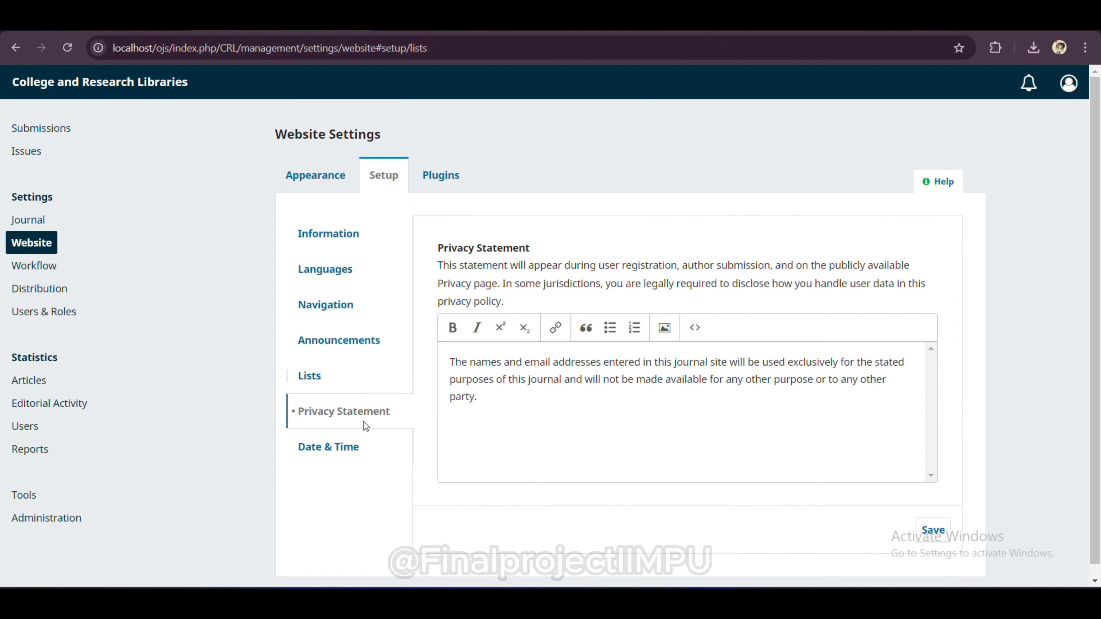
click(361, 445)
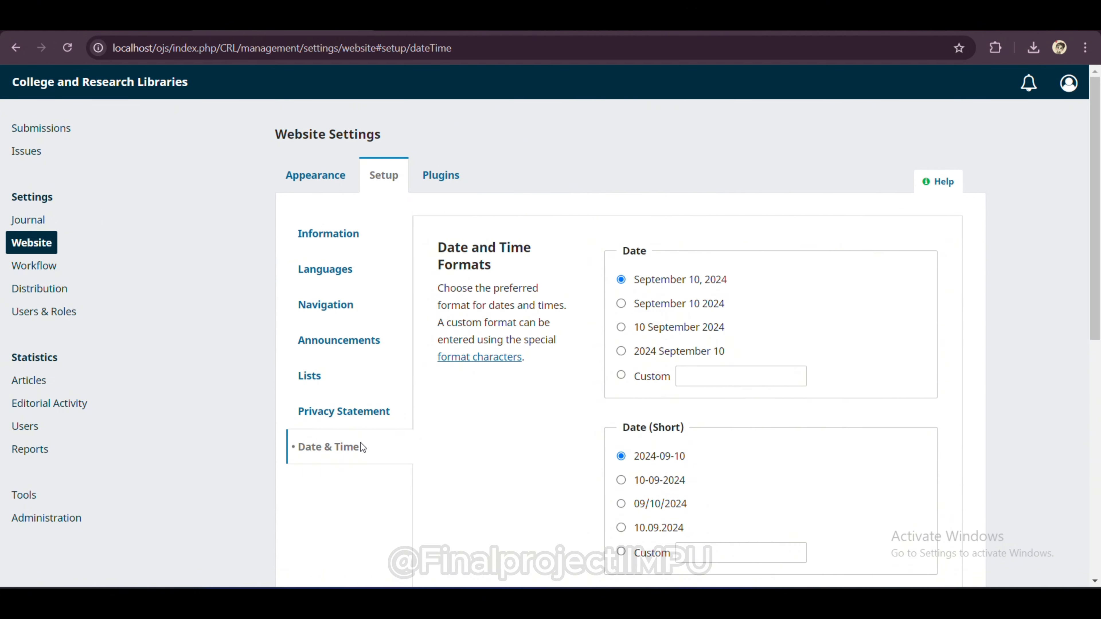
click(441, 175)
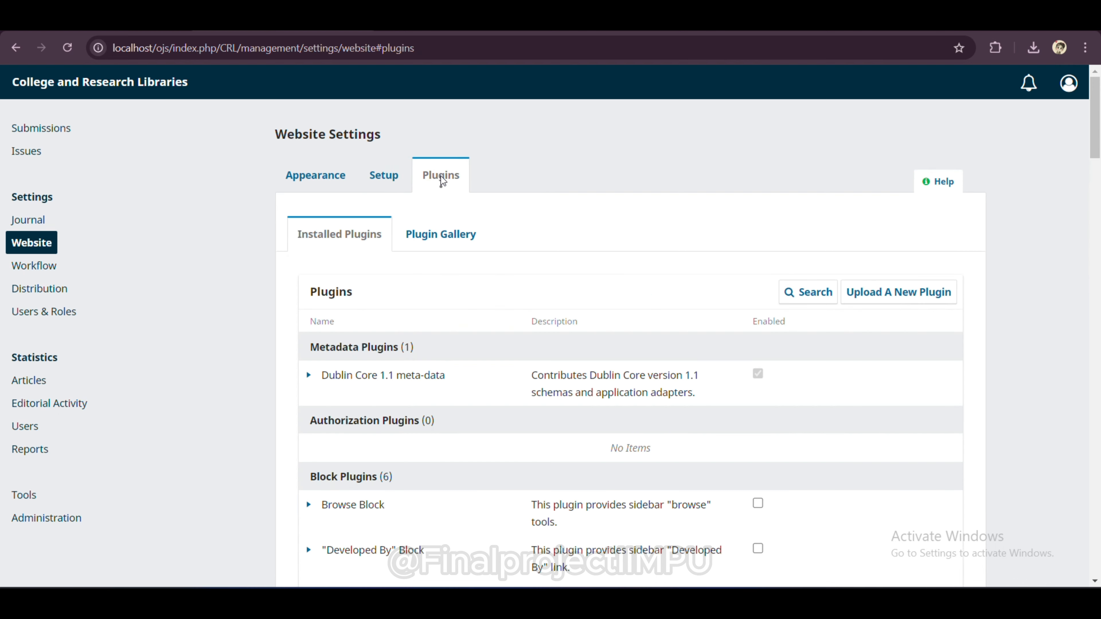
Step: Scroll through the Installed Plugins list, view Appearance, and land on Workflow's Submission settings
scroll(502, 373, down, 15)
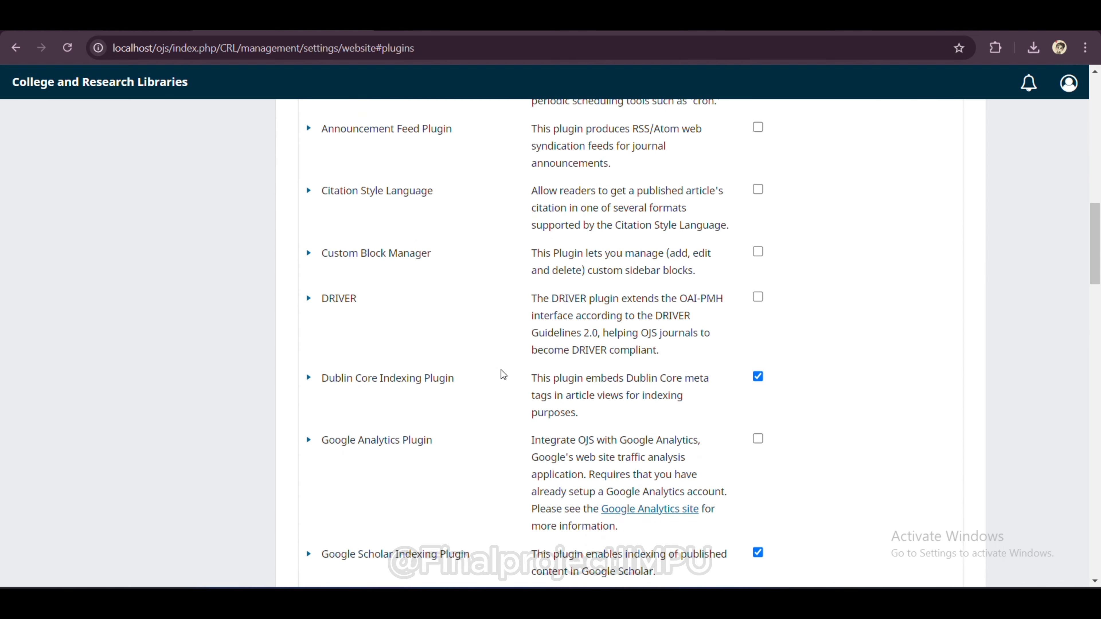
scroll(500, 371, down, 10)
scroll(501, 370, up, 13)
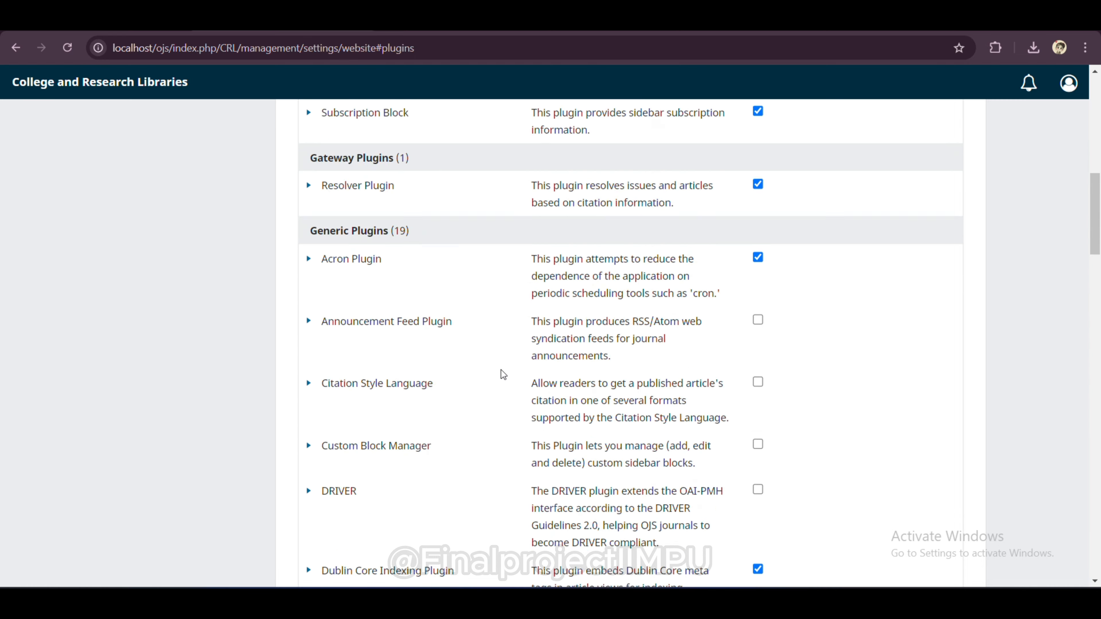
scroll(500, 370, up, 12)
scroll(715, 327, down, 16)
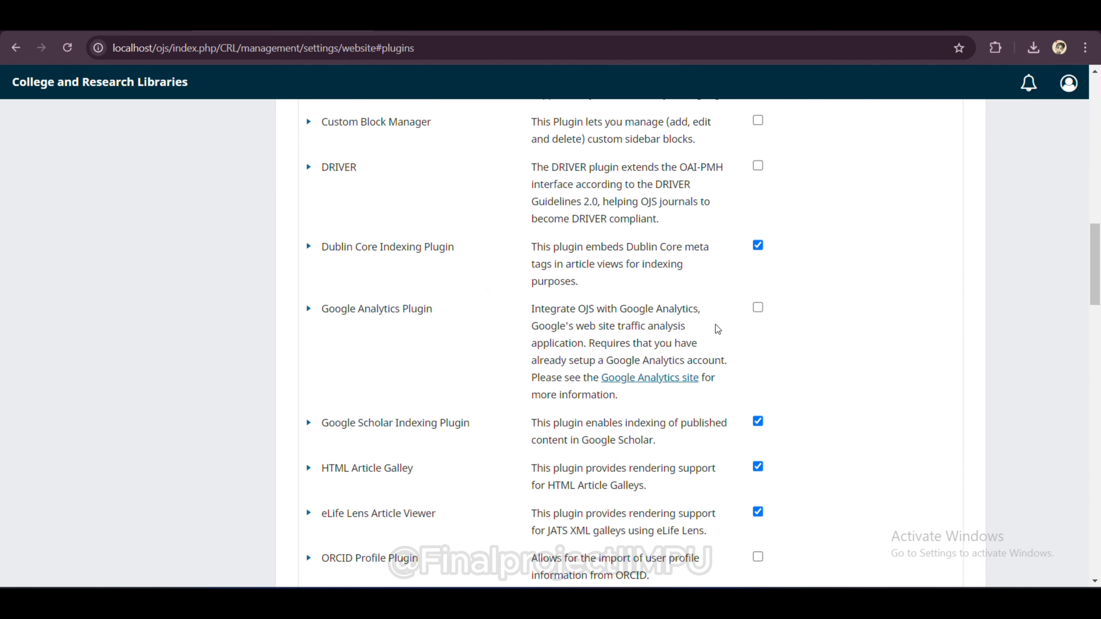
scroll(717, 330, down, 20)
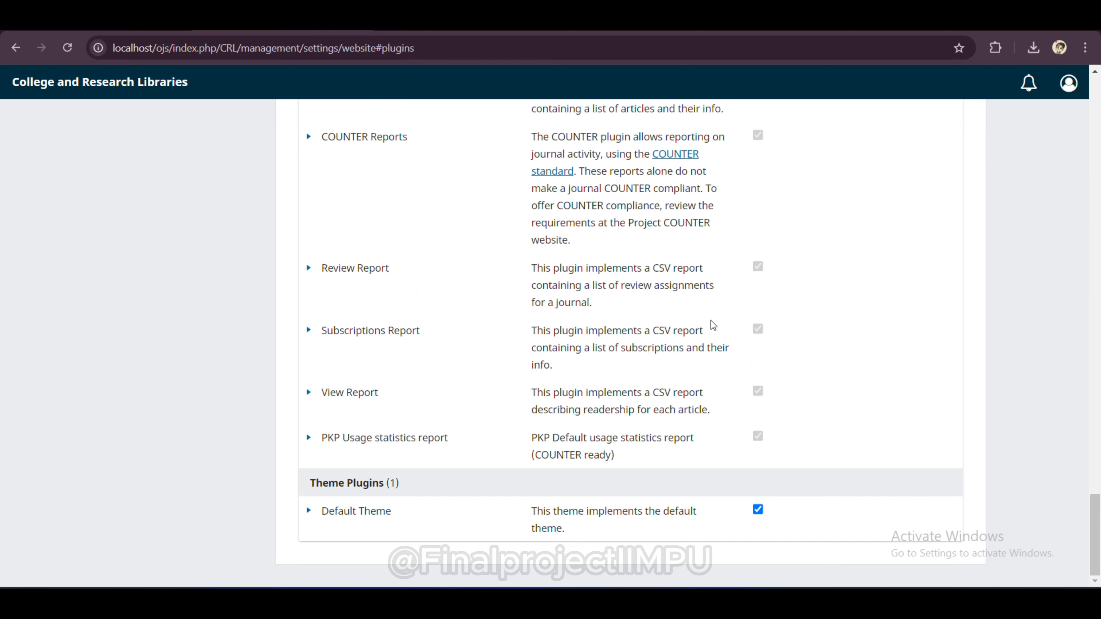
scroll(715, 327, up, 20)
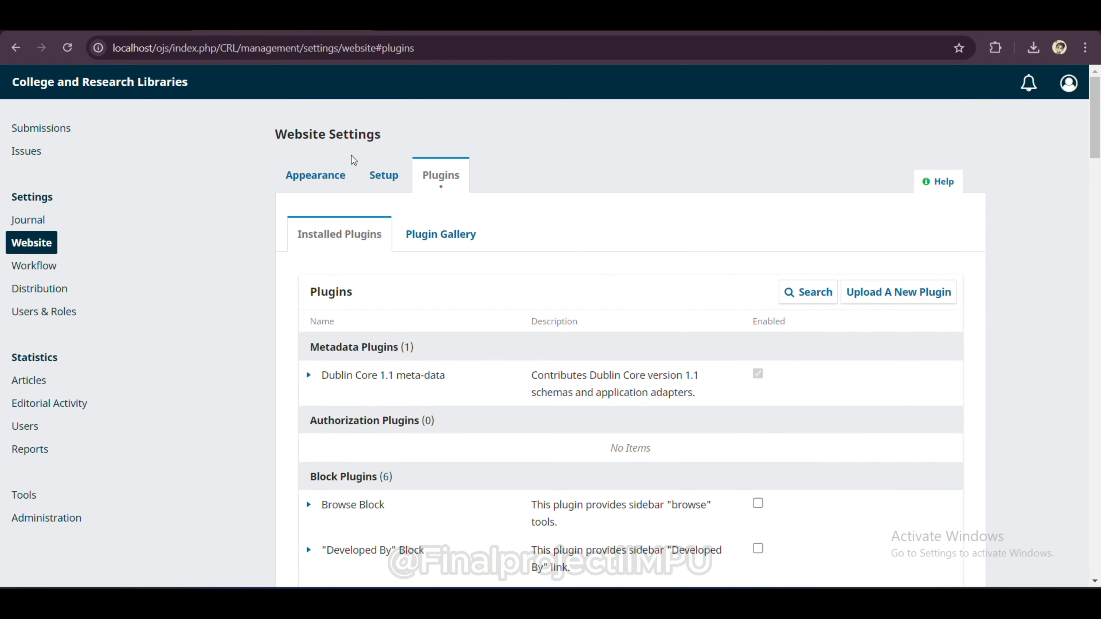
click(313, 173)
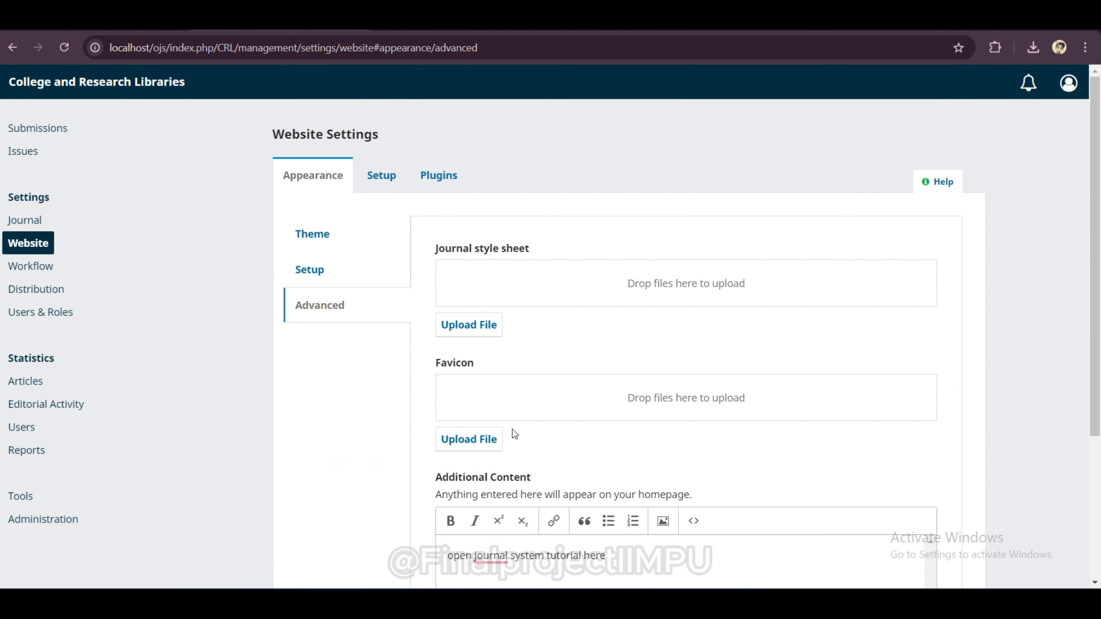
click(43, 265)
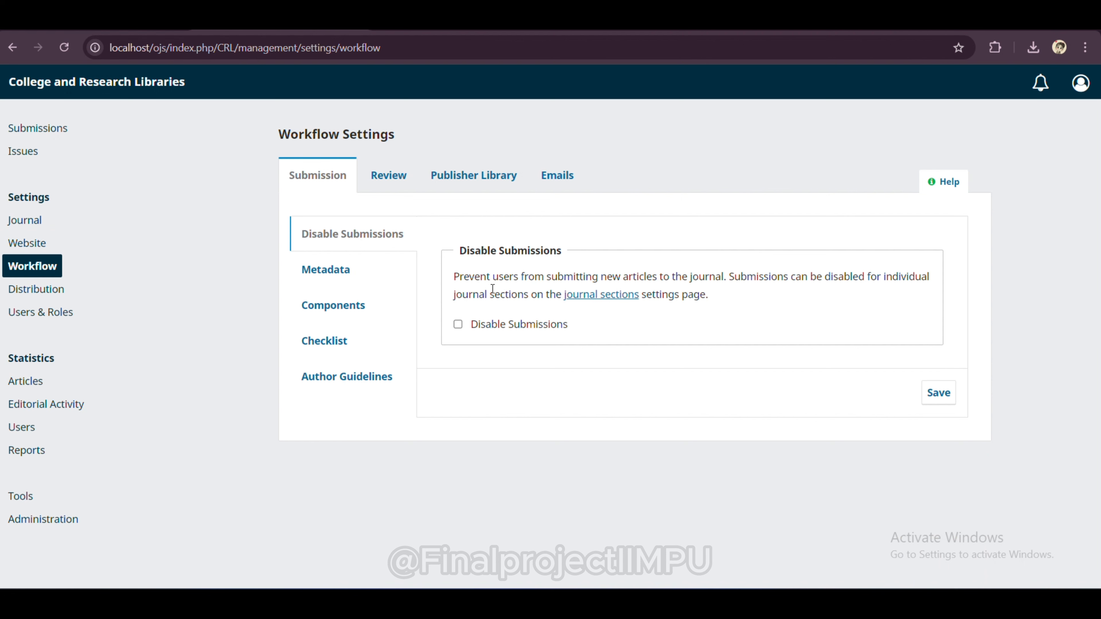
Step: Enable language, source, subject and type metadata under Submission > Metadata
click(333, 275)
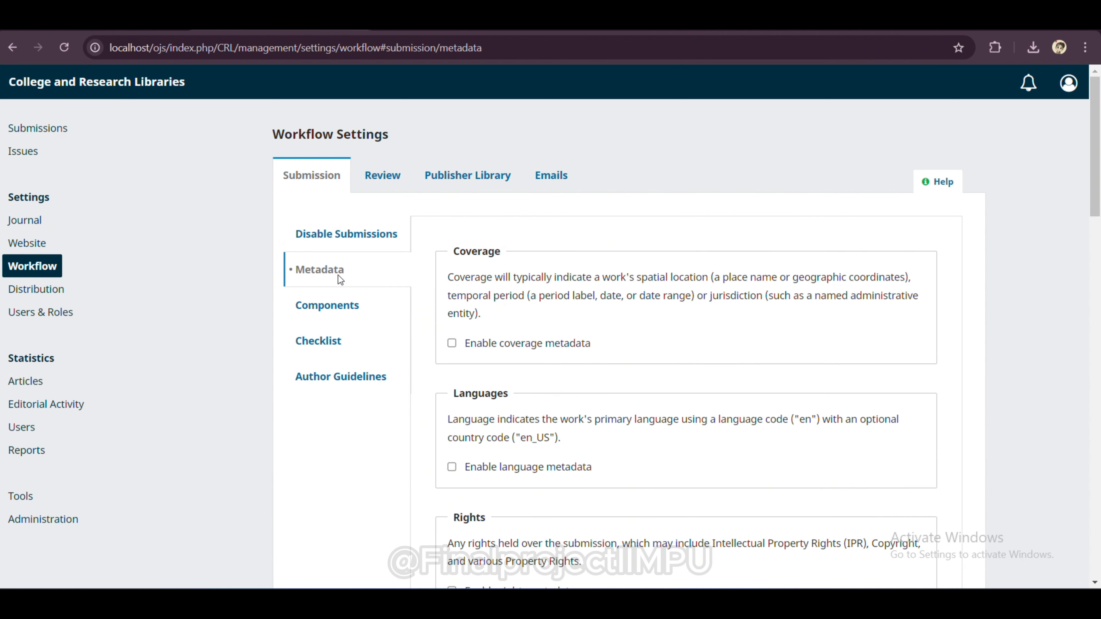
scroll(569, 312, down, 5)
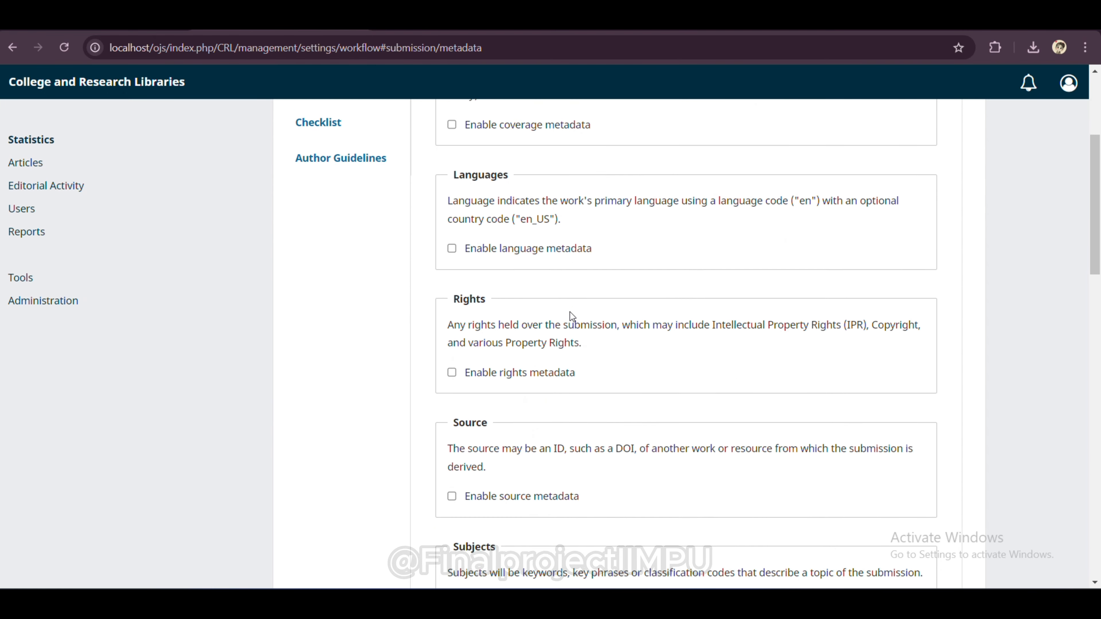
scroll(570, 315, down, 3)
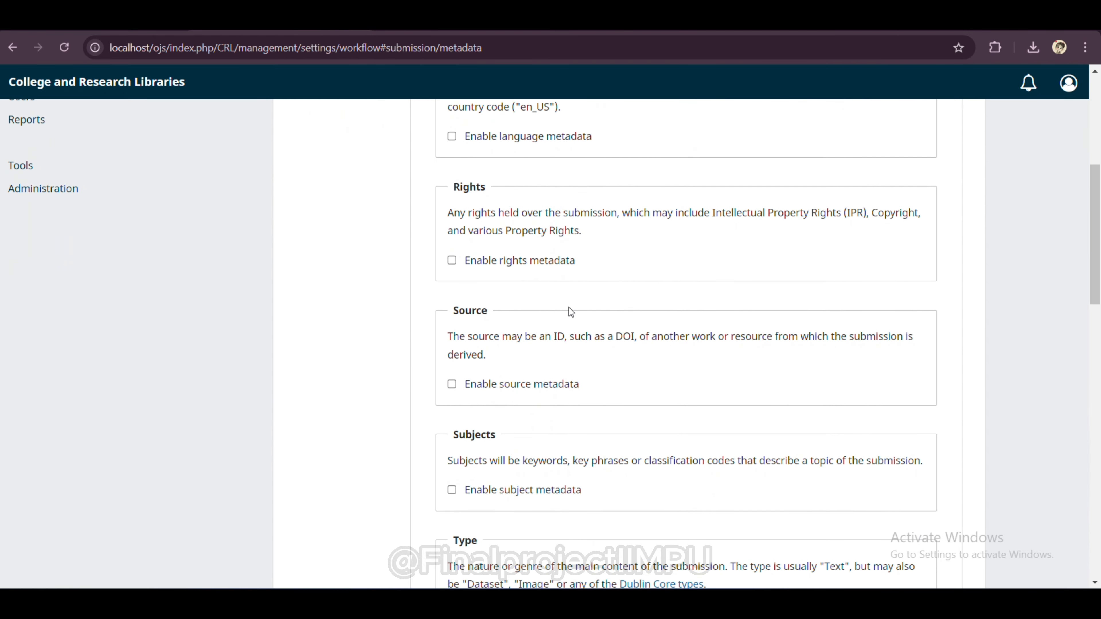
click(452, 137)
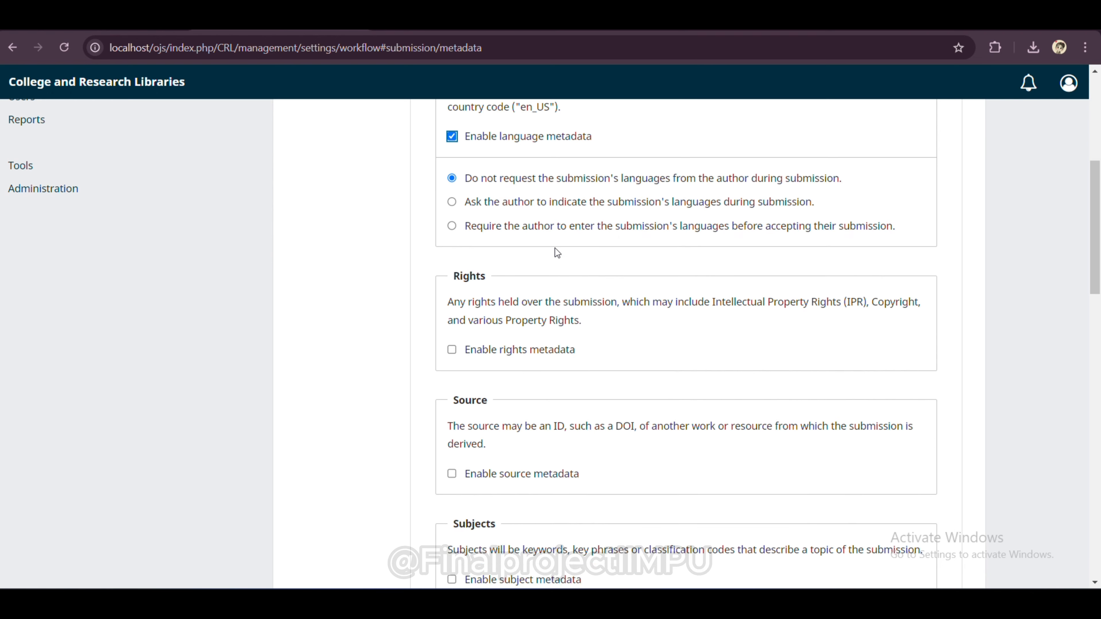
scroll(556, 261, down, 4)
scroll(559, 269, down, 2)
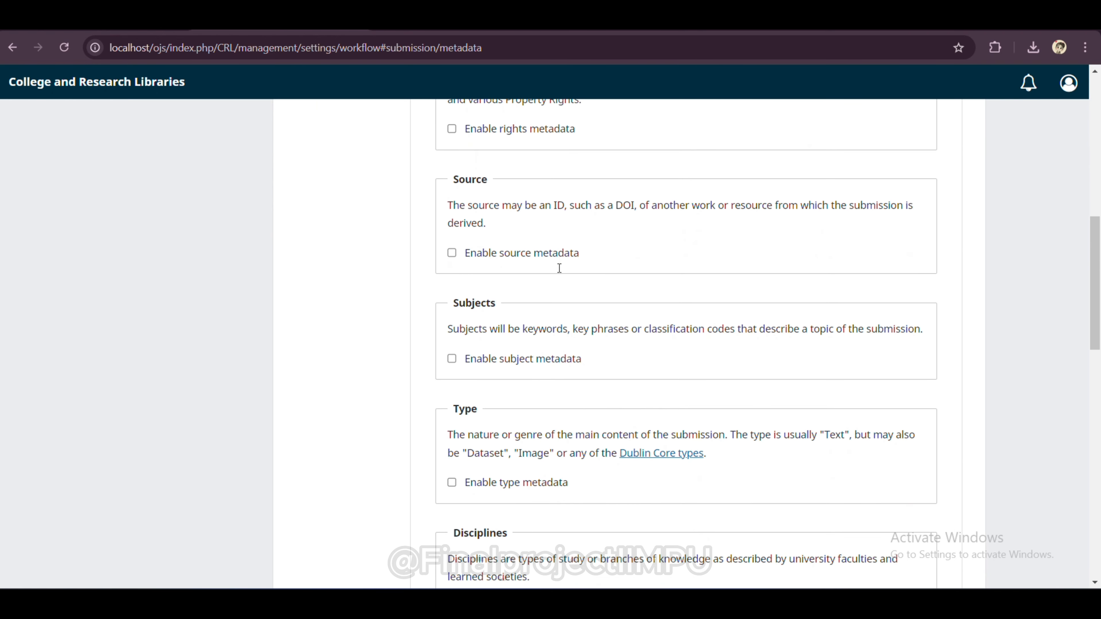
click(452, 253)
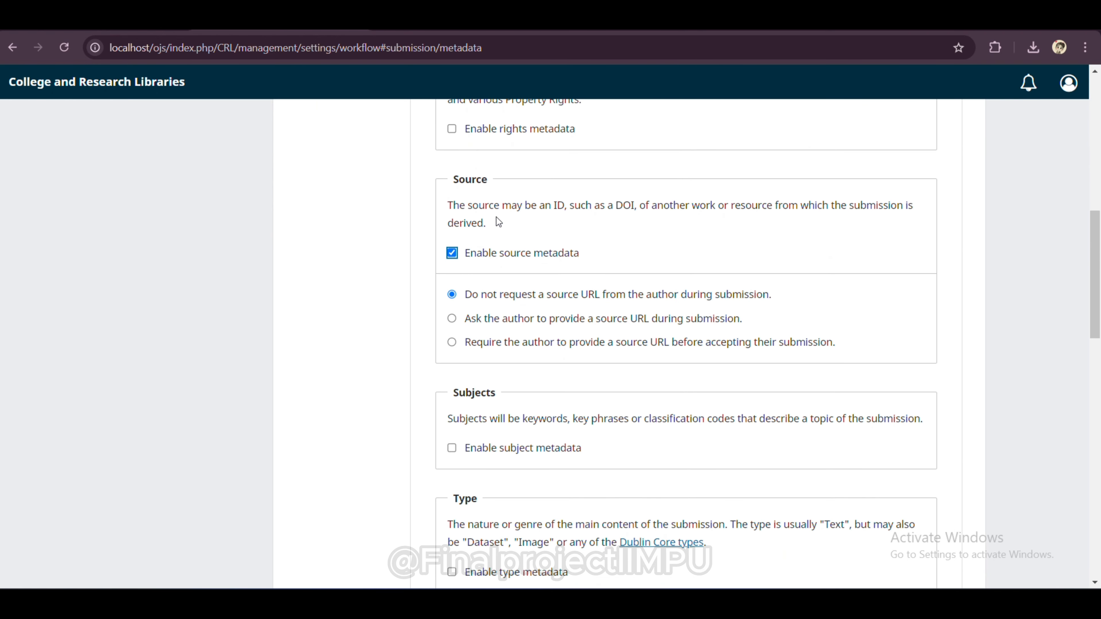
scroll(496, 222, down, 5)
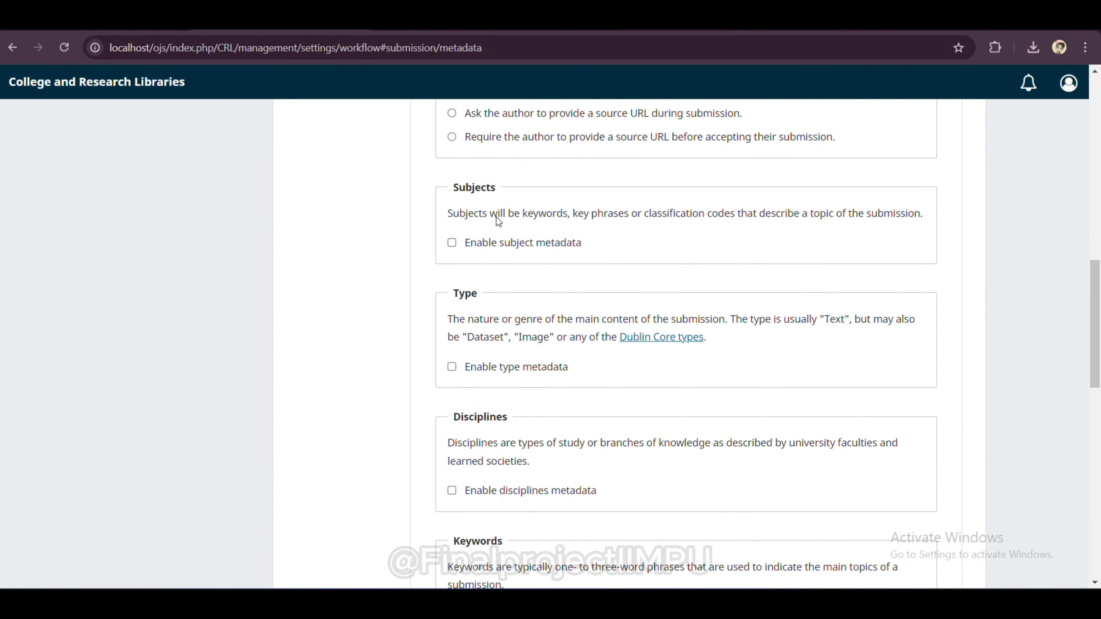
click(452, 239)
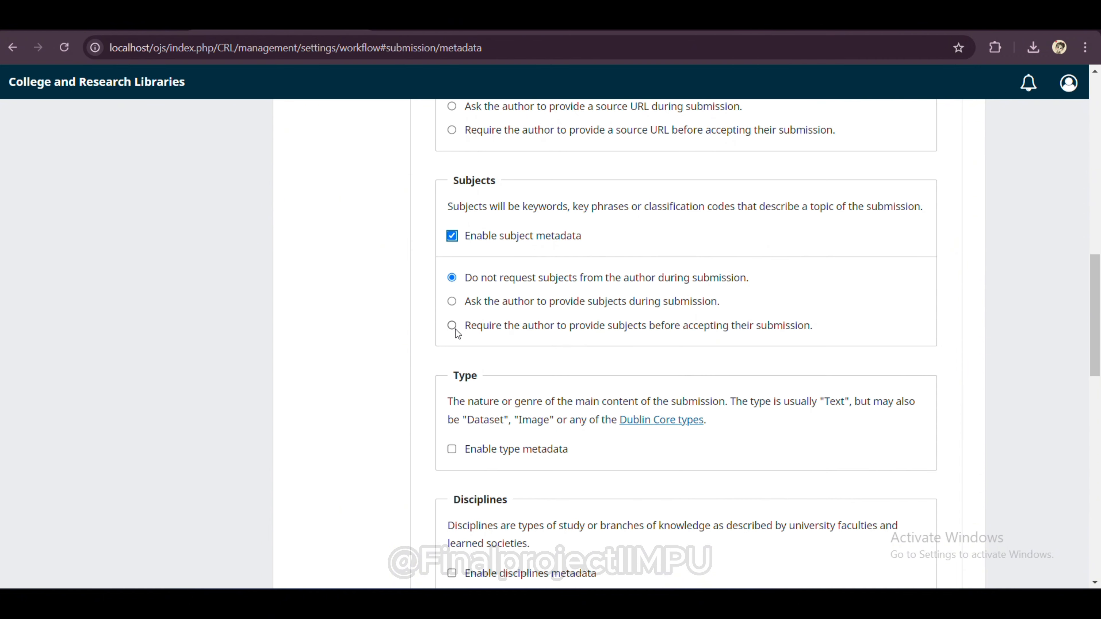
scroll(477, 379, down, 2)
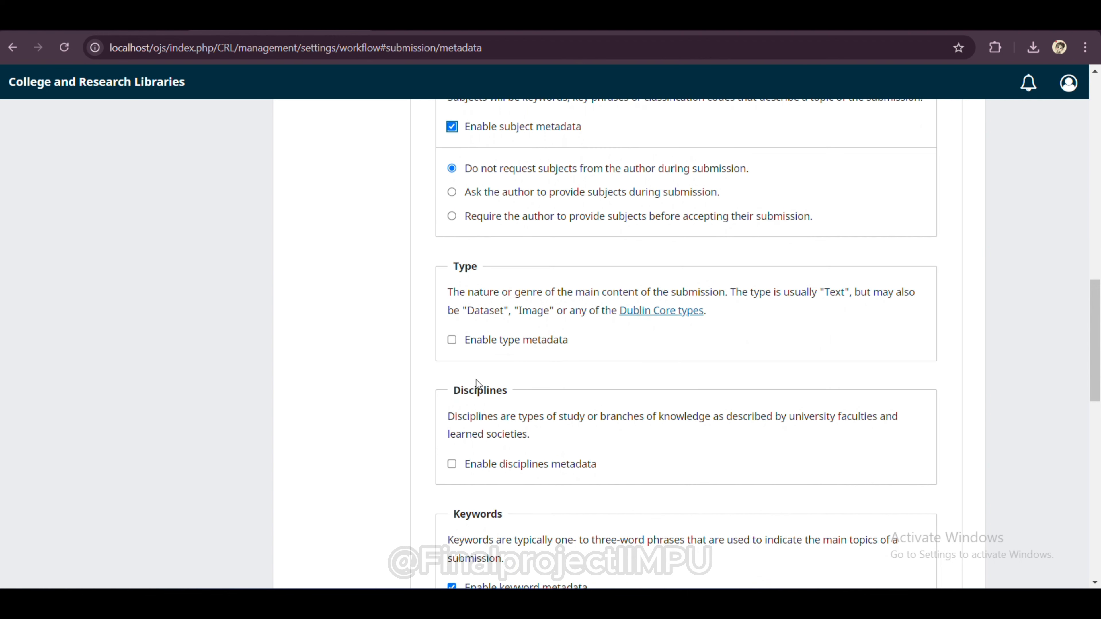
click(453, 340)
scroll(521, 393, down, 4)
scroll(523, 390, down, 3)
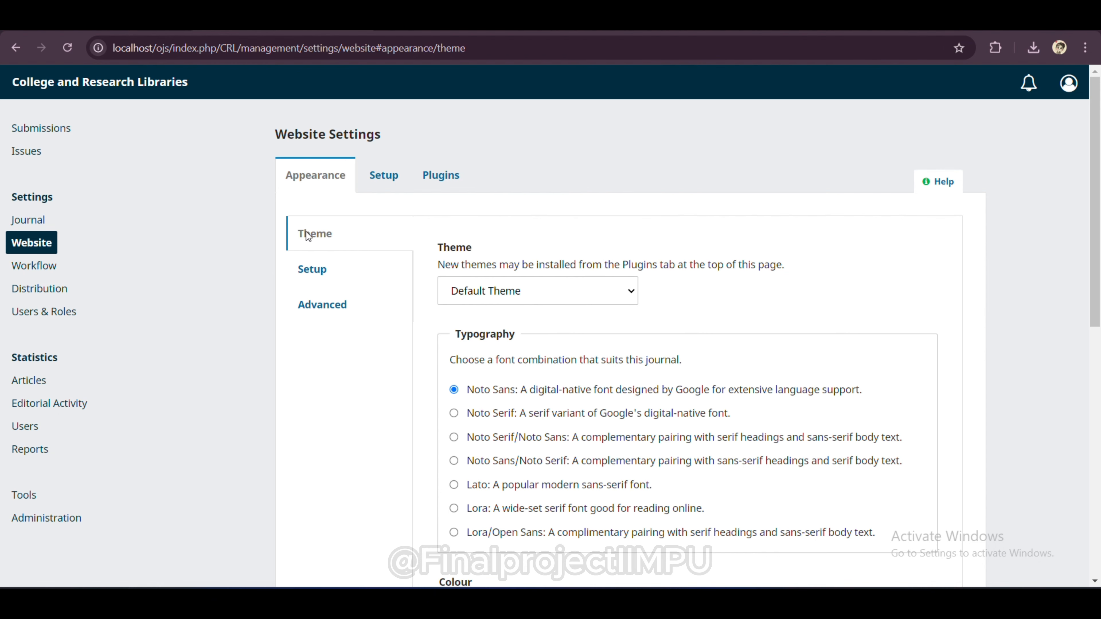
Step: Open the public journal homepage, scroll to the footer and back, and display the About dropdown
click(158, 86)
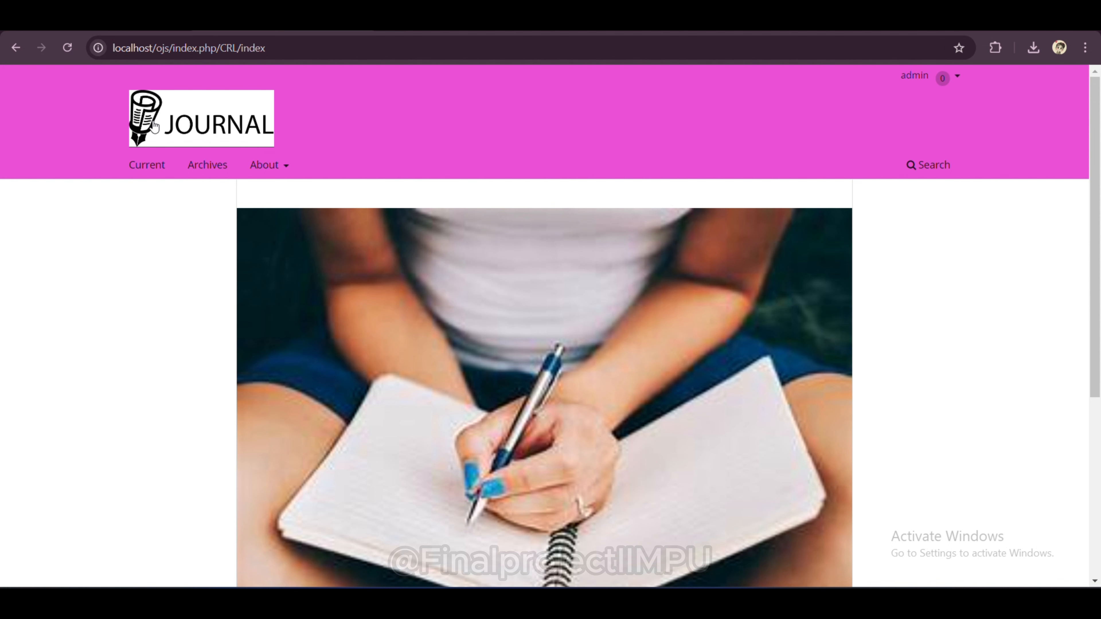
scroll(575, 367, down, 5)
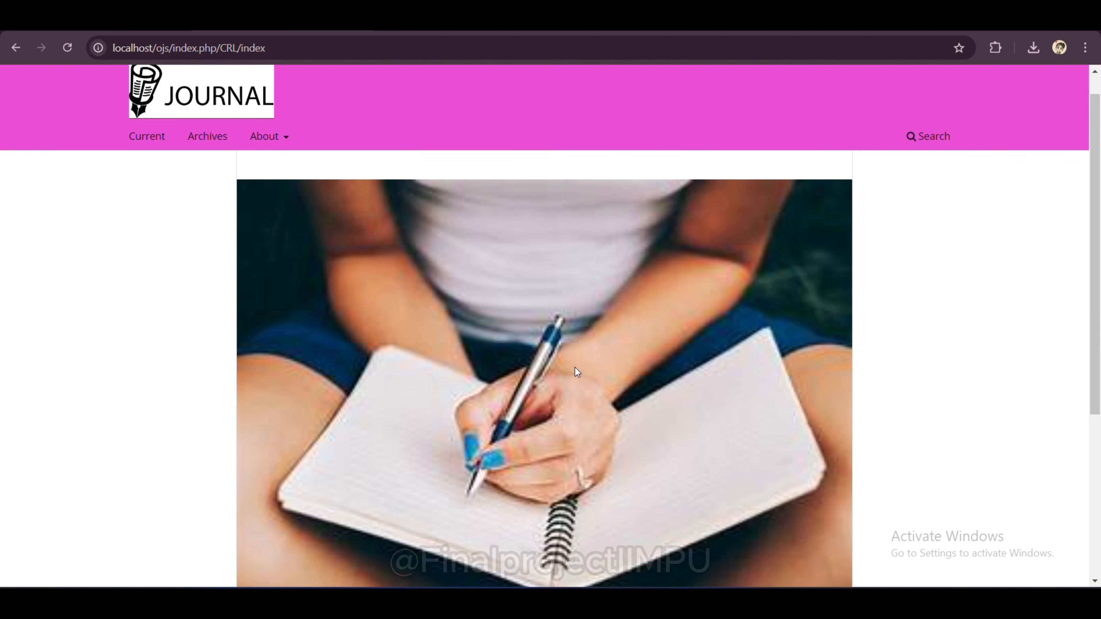
scroll(575, 367, down, 2)
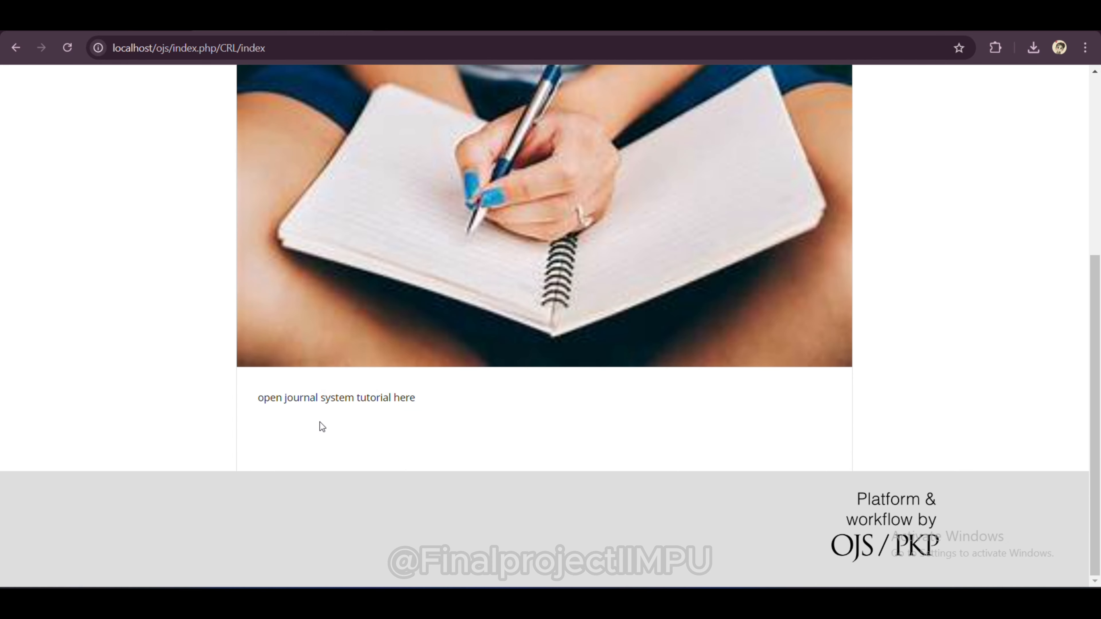
scroll(435, 415, up, 7)
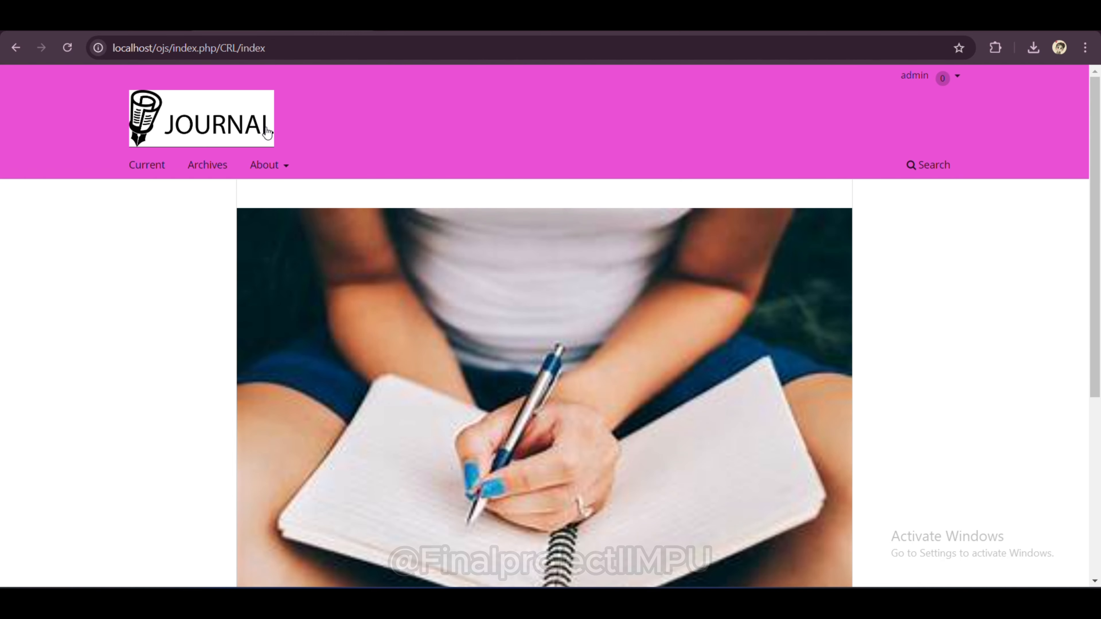
mouse_move(259, 163)
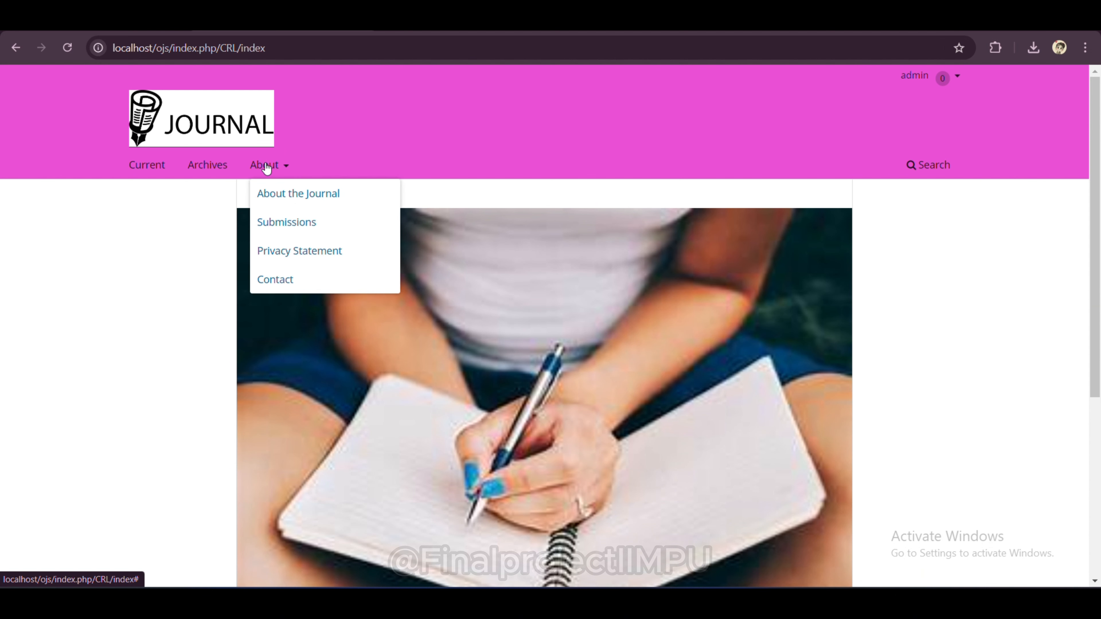
Step: View the About the Journal, Submissions and Contact pages from the About menu
click(297, 196)
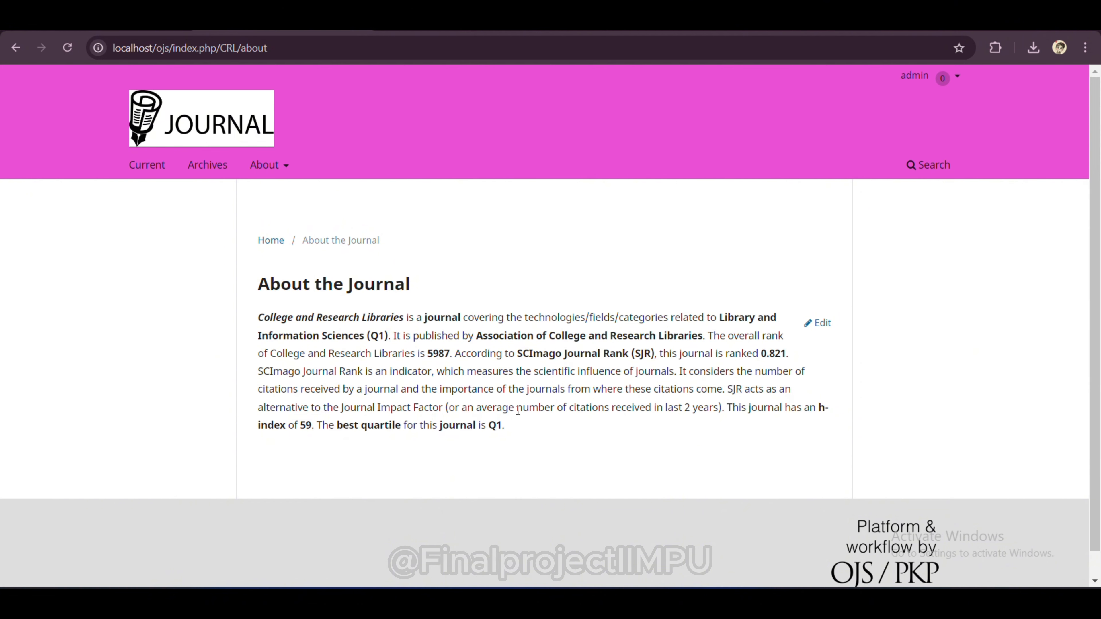
scroll(450, 310, down, 1)
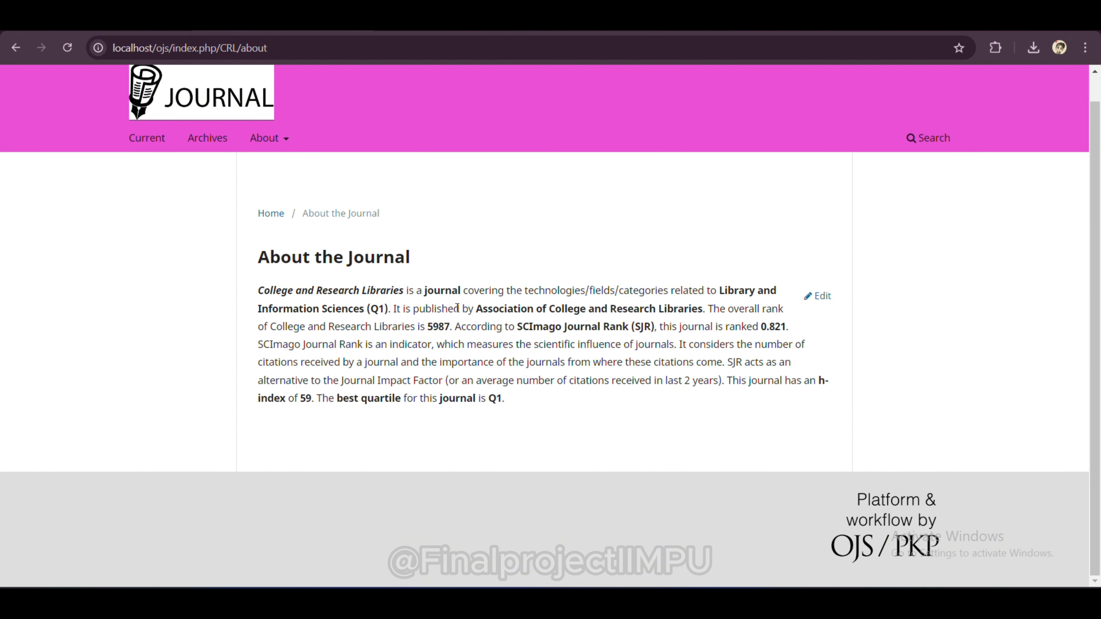
scroll(457, 308, up, 1)
mouse_move(263, 165)
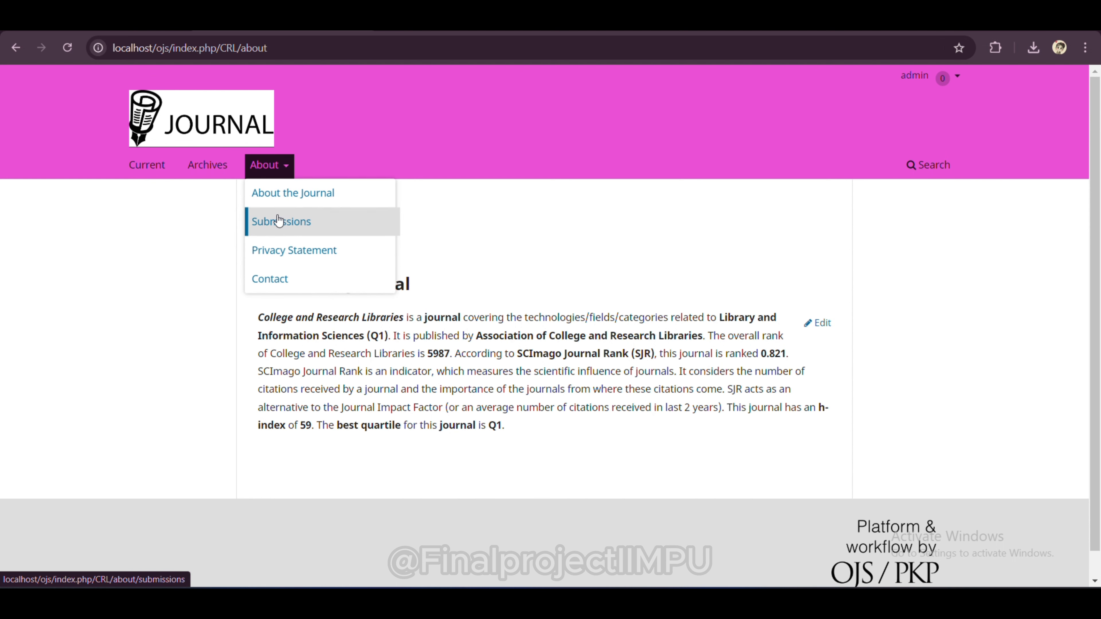
click(281, 234)
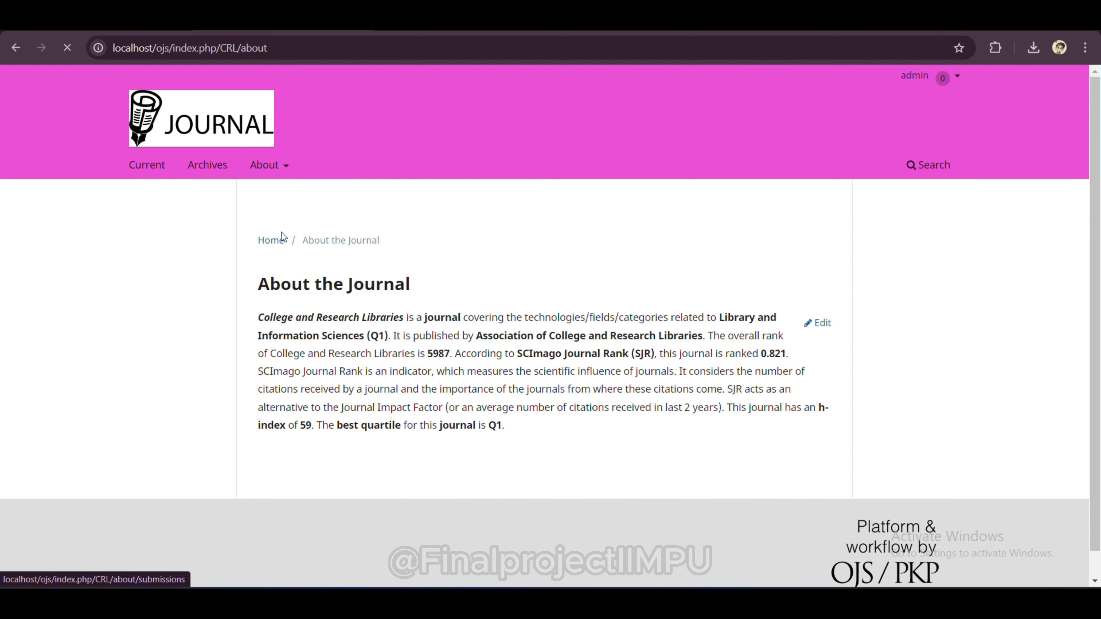
scroll(412, 420, down, 5)
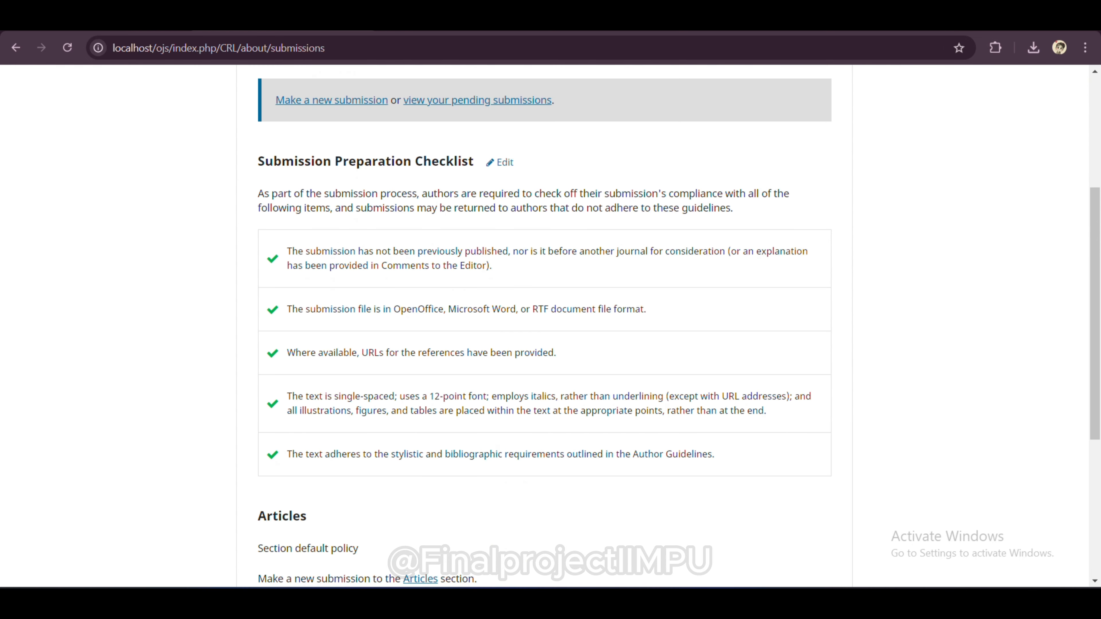
scroll(413, 423, down, 5)
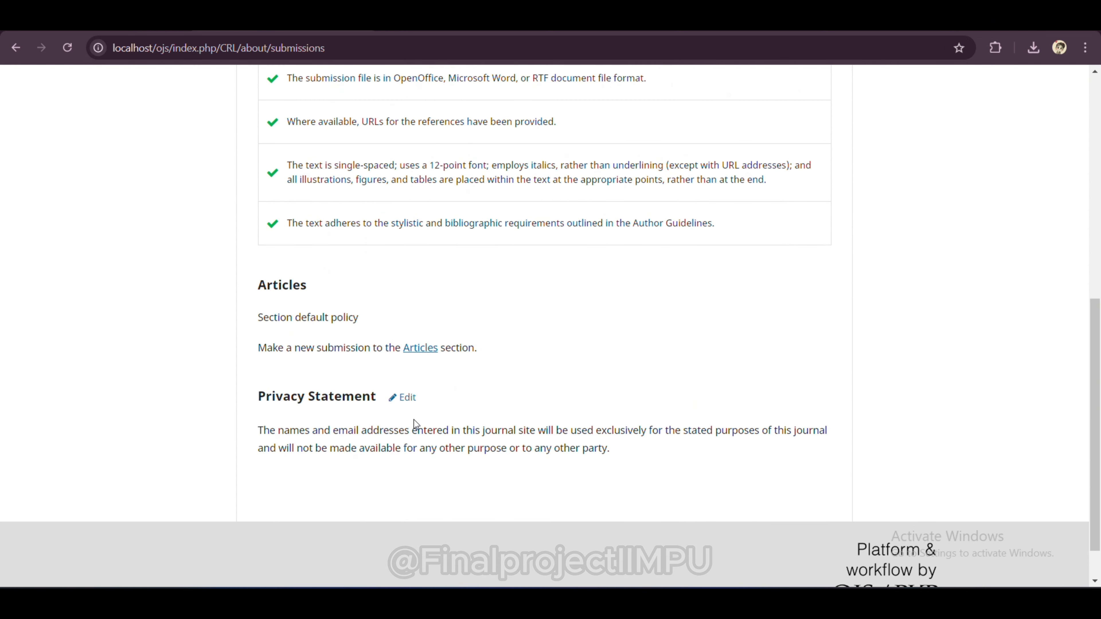
scroll(414, 420, up, 10)
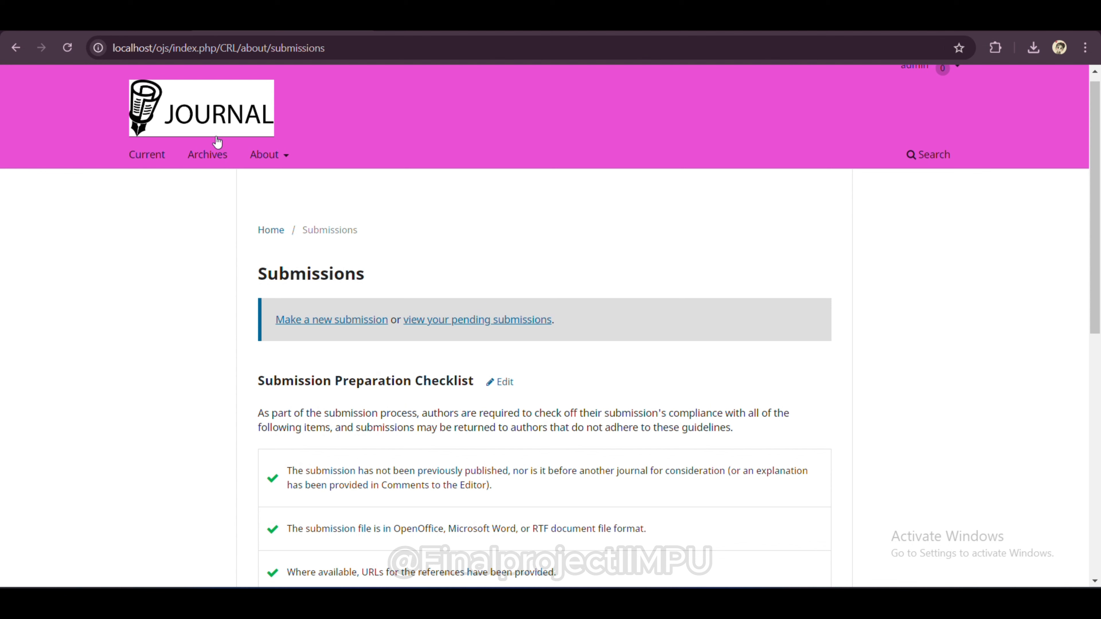
mouse_move(280, 163)
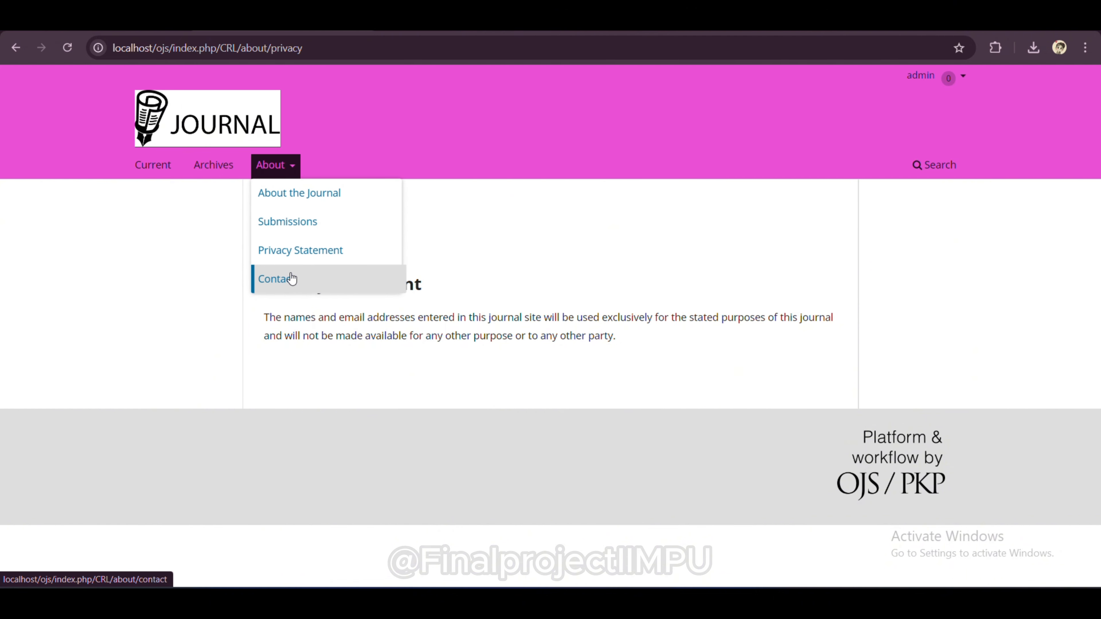
click(290, 278)
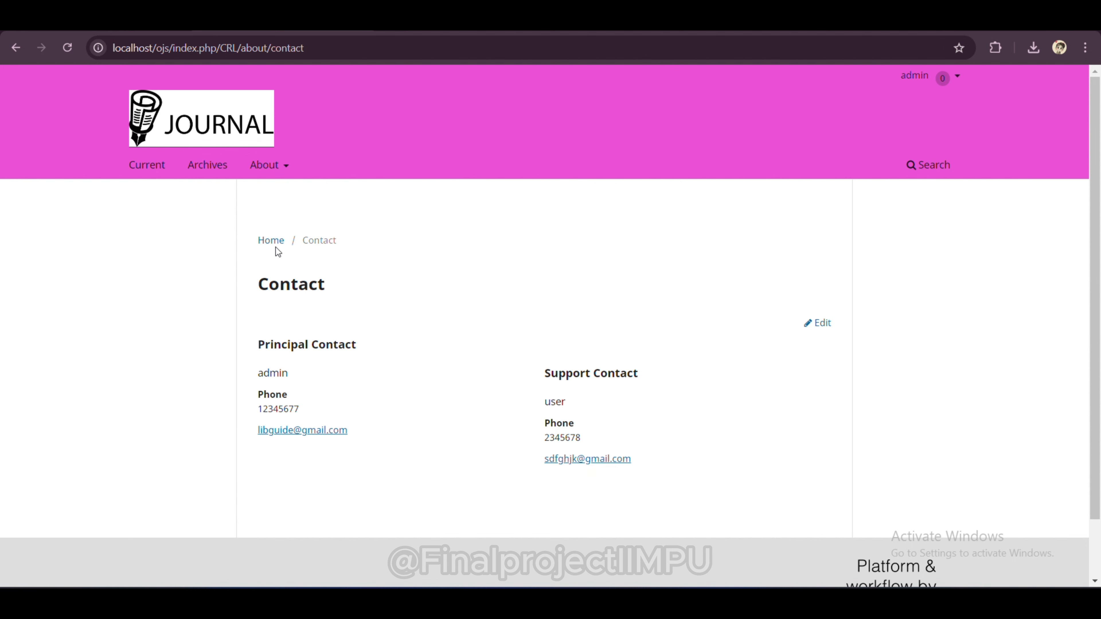
Step: Go back through Privacy Statement, Submissions, About the Journal and earlier visited pages
click(7, 54)
click(6, 54)
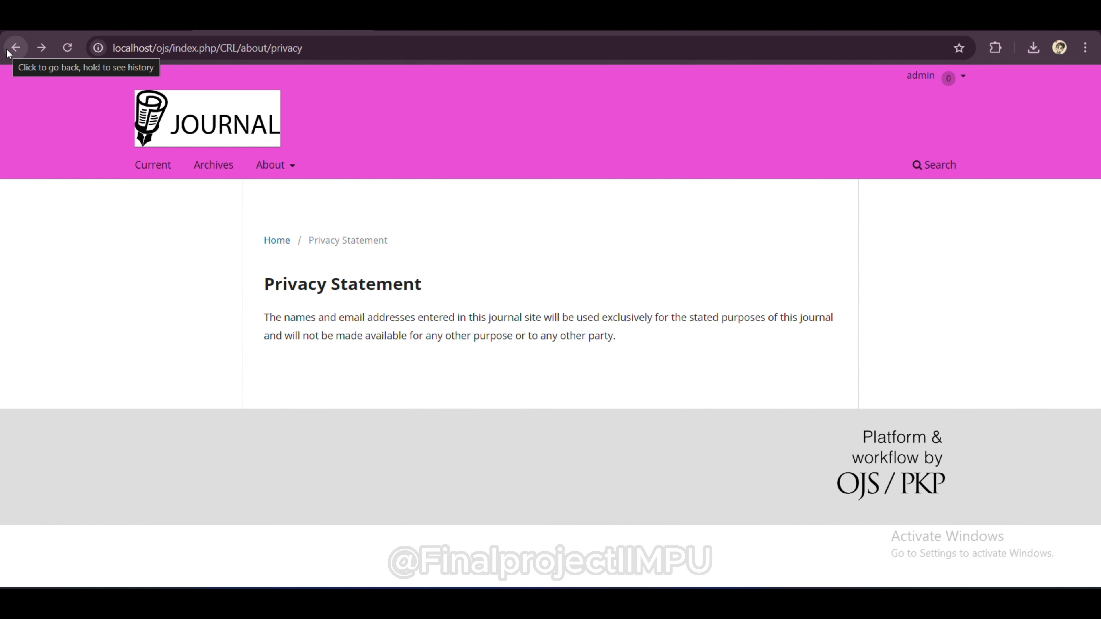
click(7, 54)
click(7, 54)
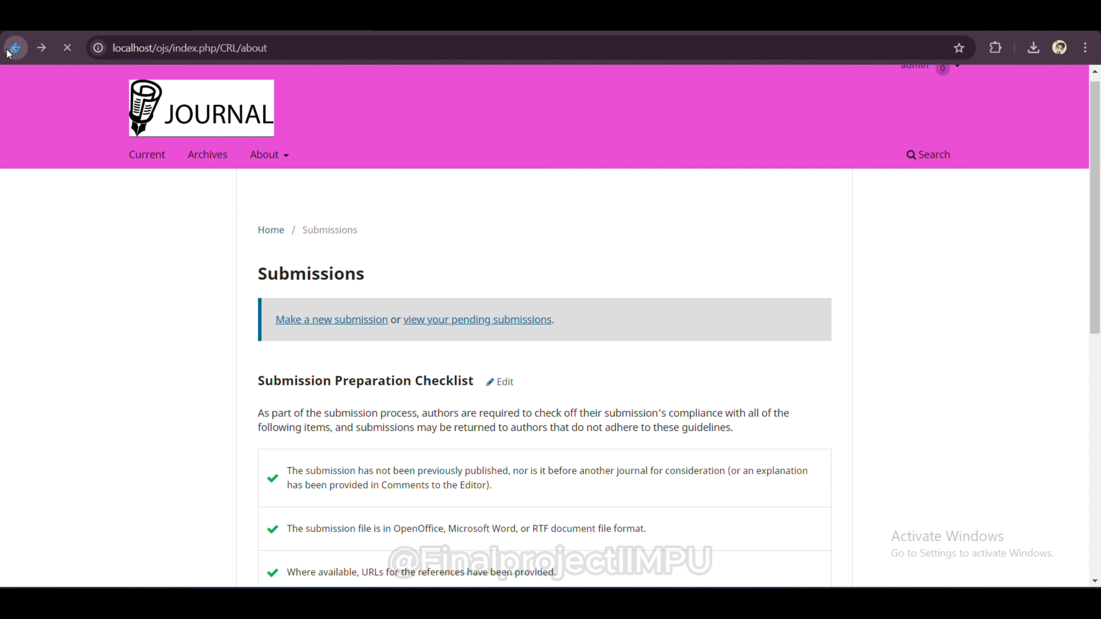
click(7, 54)
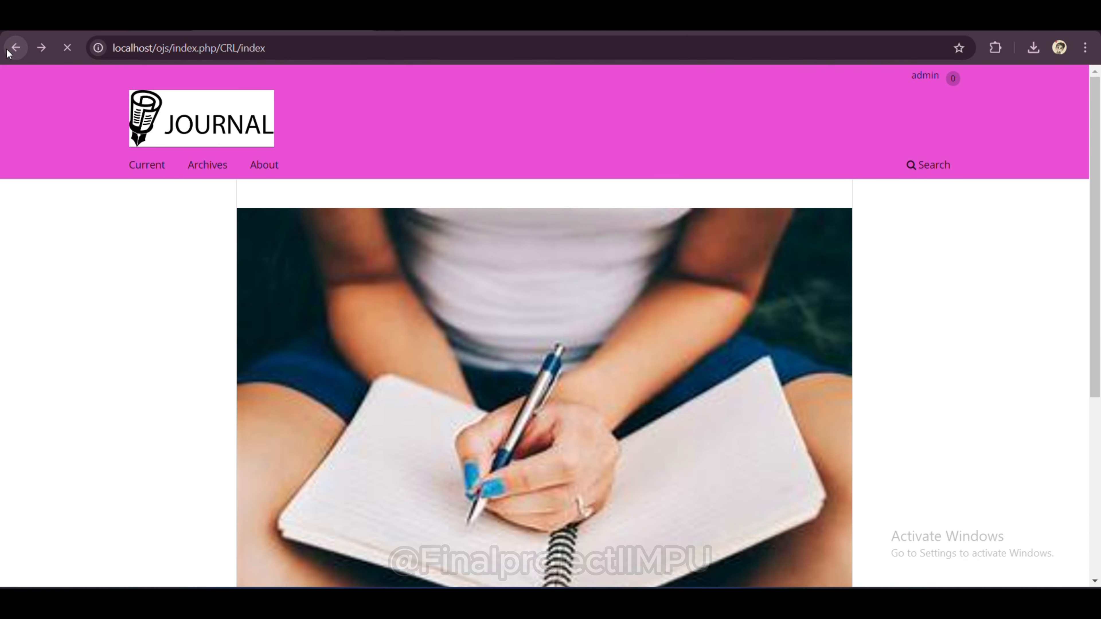
click(7, 54)
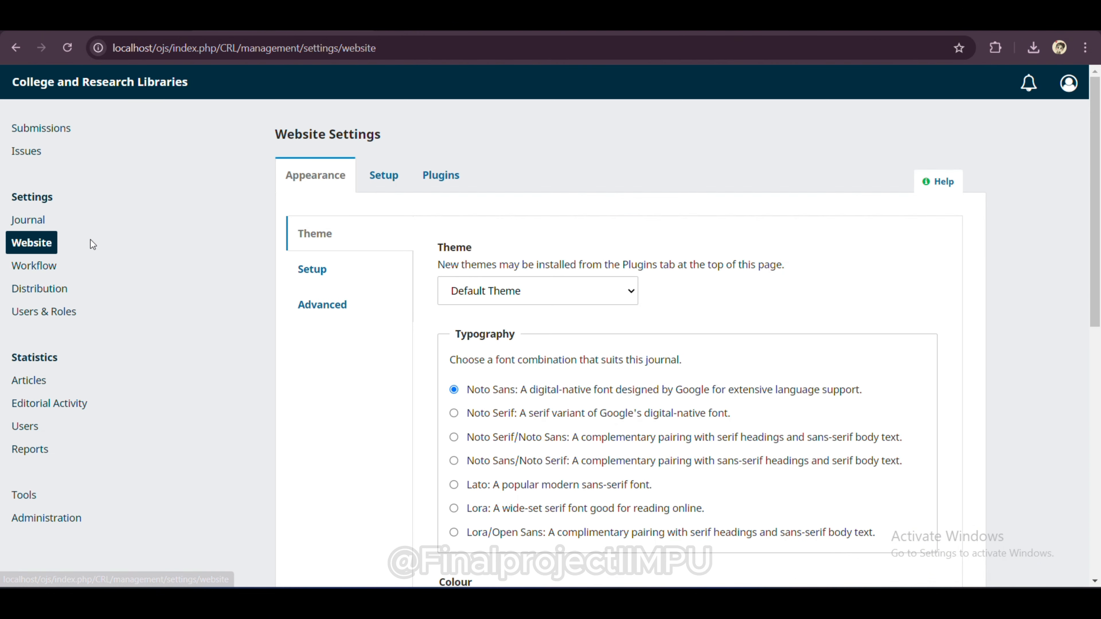
Step: Start a new submission, confirming the references URLs requirement and the privacy statement
click(36, 129)
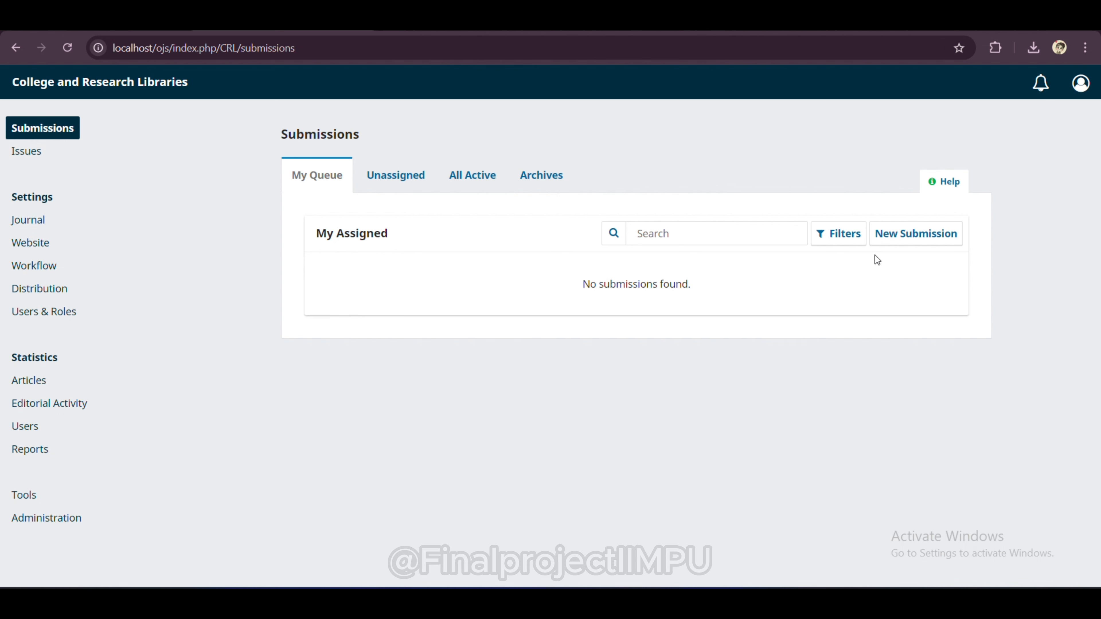
click(928, 230)
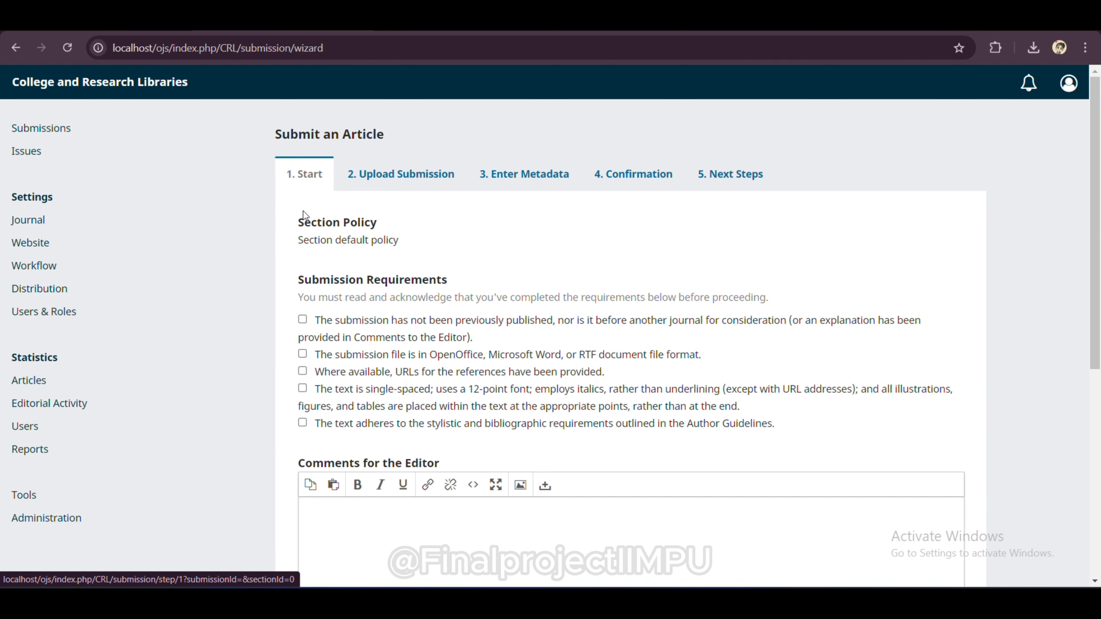
scroll(411, 233, down, 1)
scroll(411, 232, down, 2)
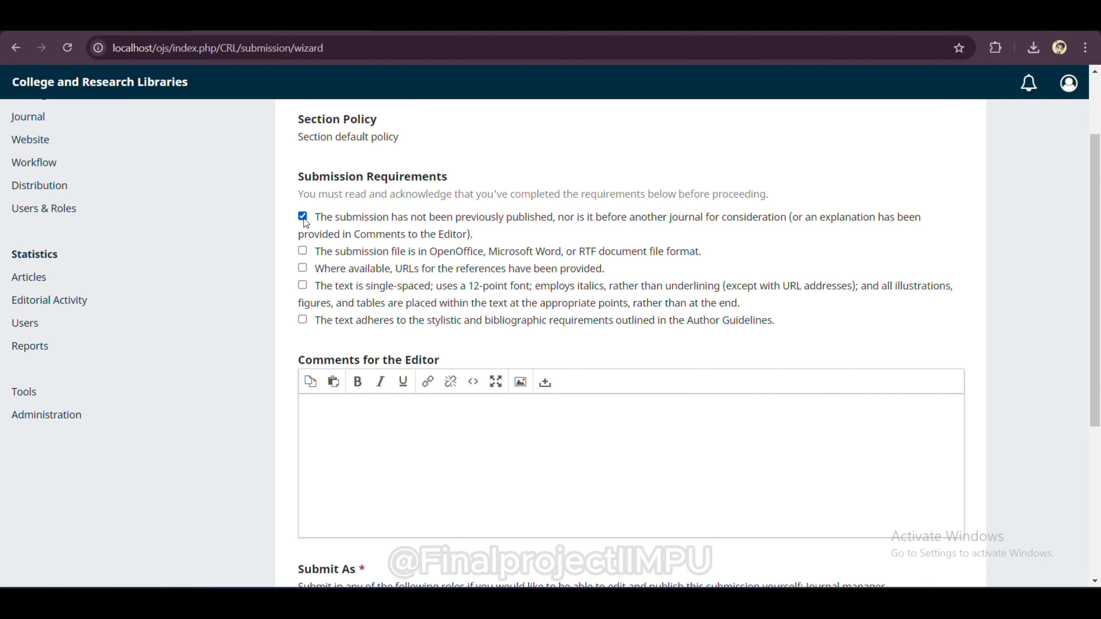
click(302, 268)
scroll(514, 399, down, 5)
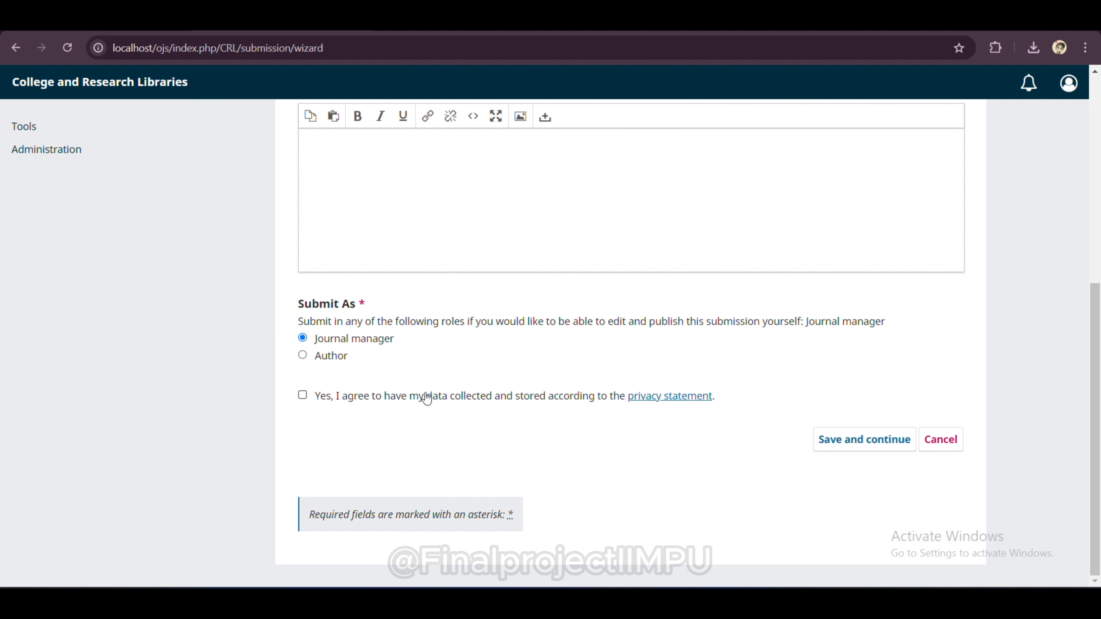
click(303, 394)
click(860, 450)
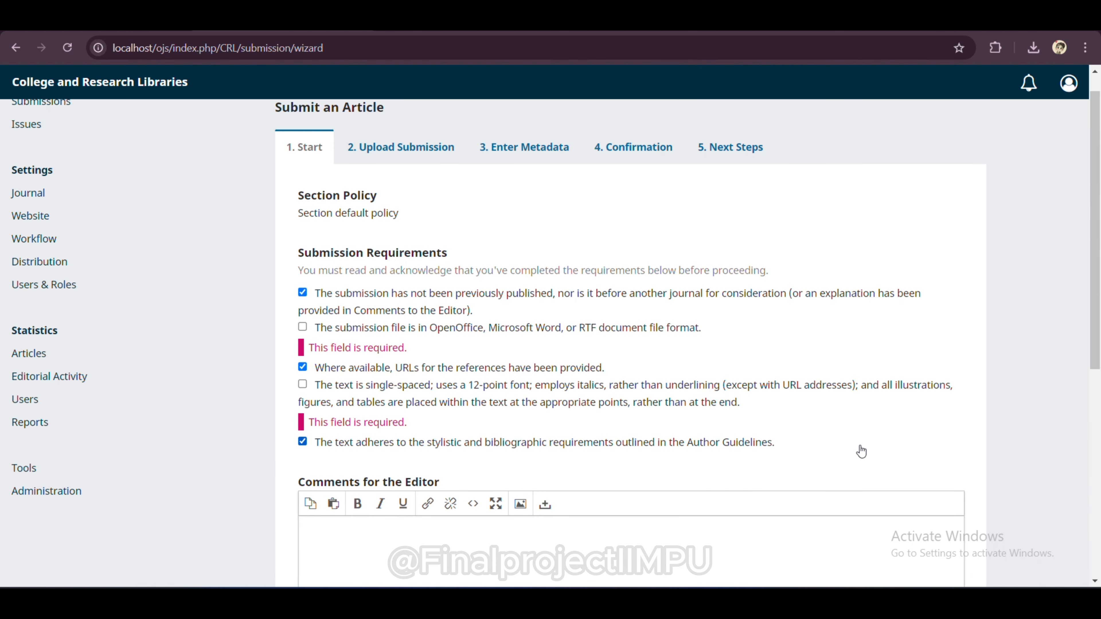
Step: Confirm the file-format and single-spaced requirements and save the Start step
click(302, 327)
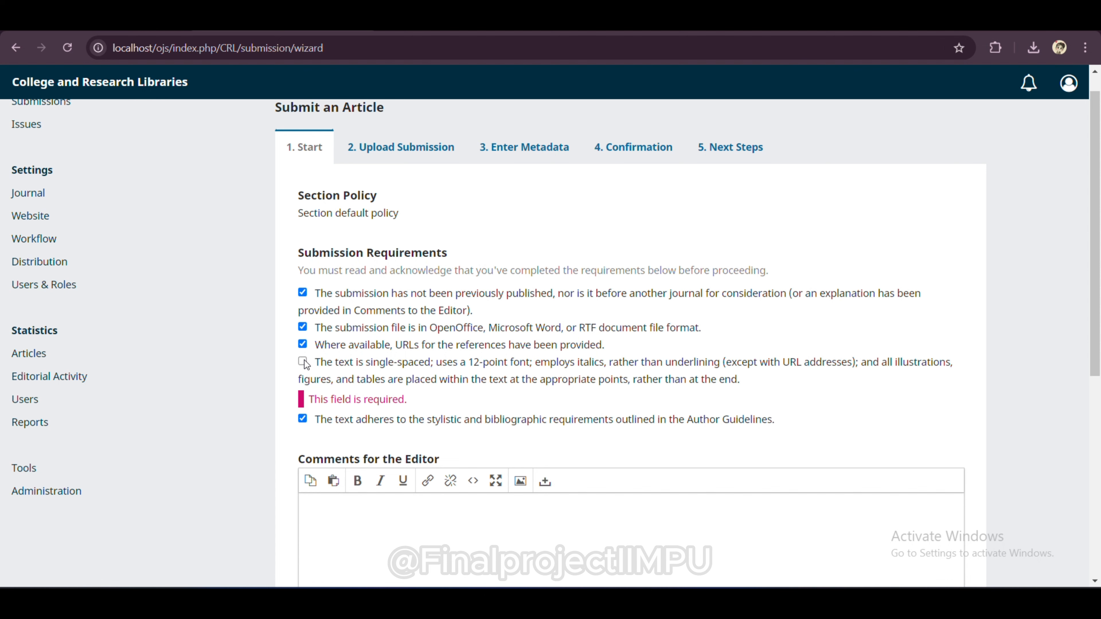
click(303, 362)
scroll(308, 369, down, 8)
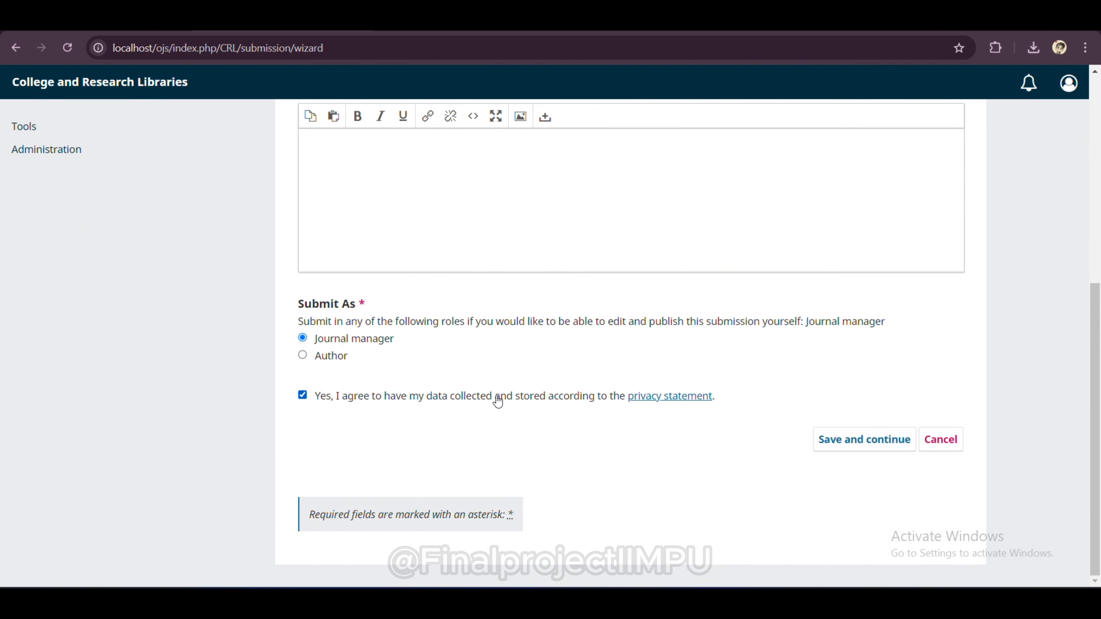
click(902, 448)
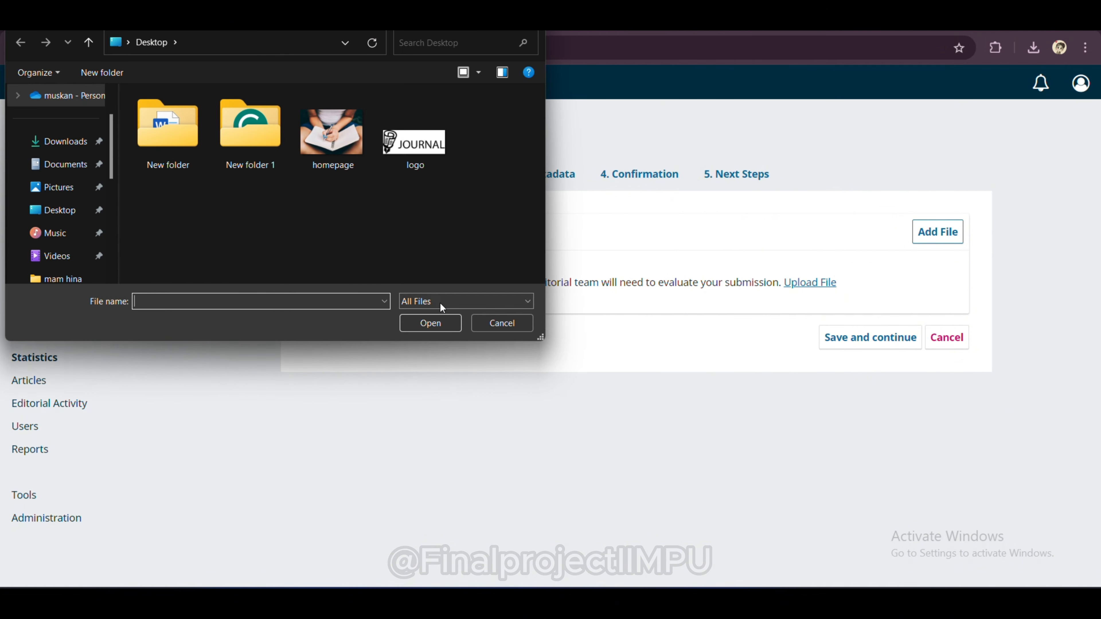
Step: Upload REPORT.docx from the New folder
double_click(188, 157)
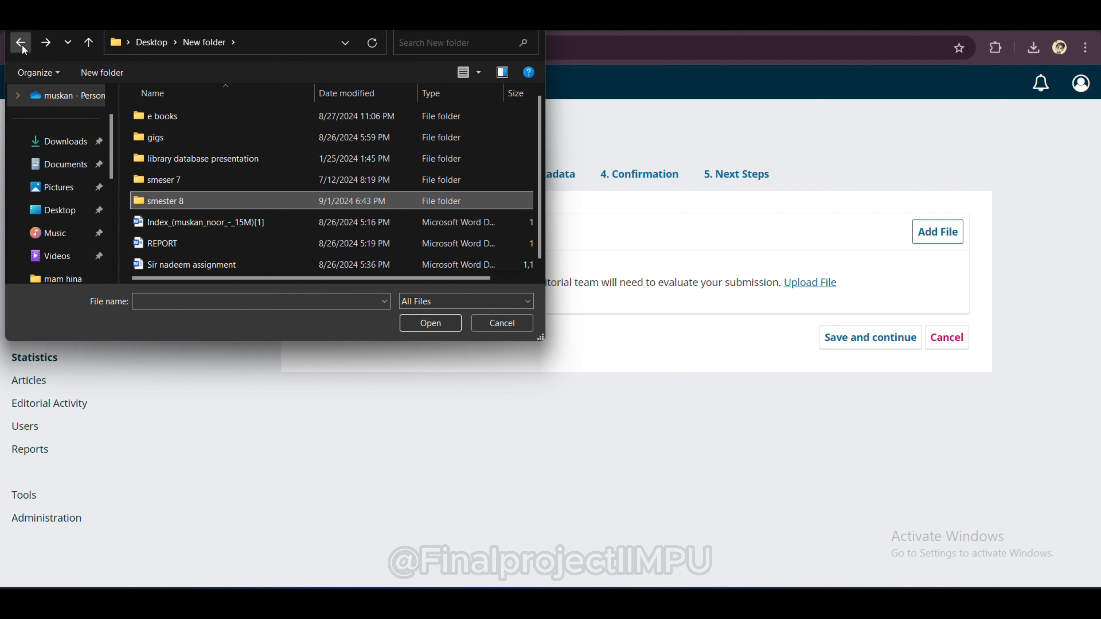
click(189, 241)
click(416, 325)
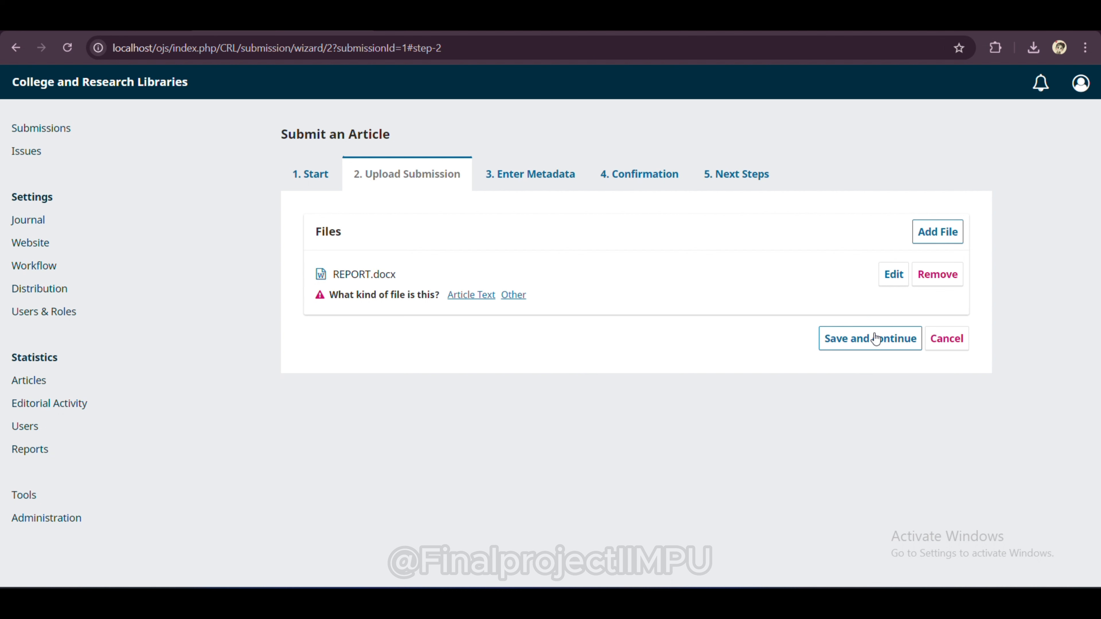
Step: Mark REPORT.docx as Research Results, save it, and continue to metadata
click(514, 295)
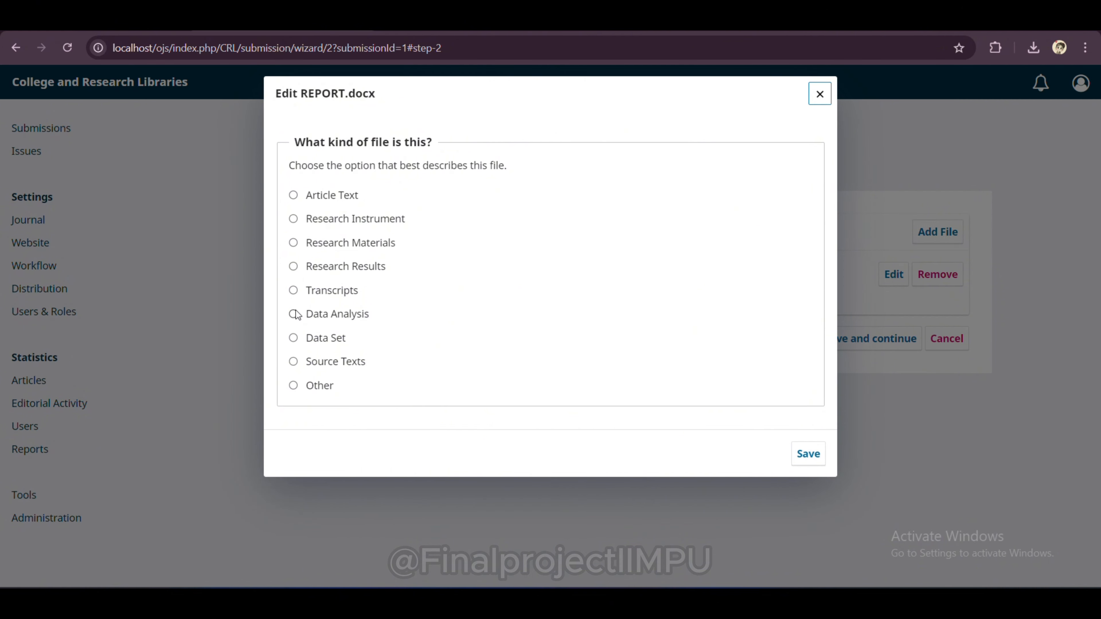
click(293, 267)
click(808, 454)
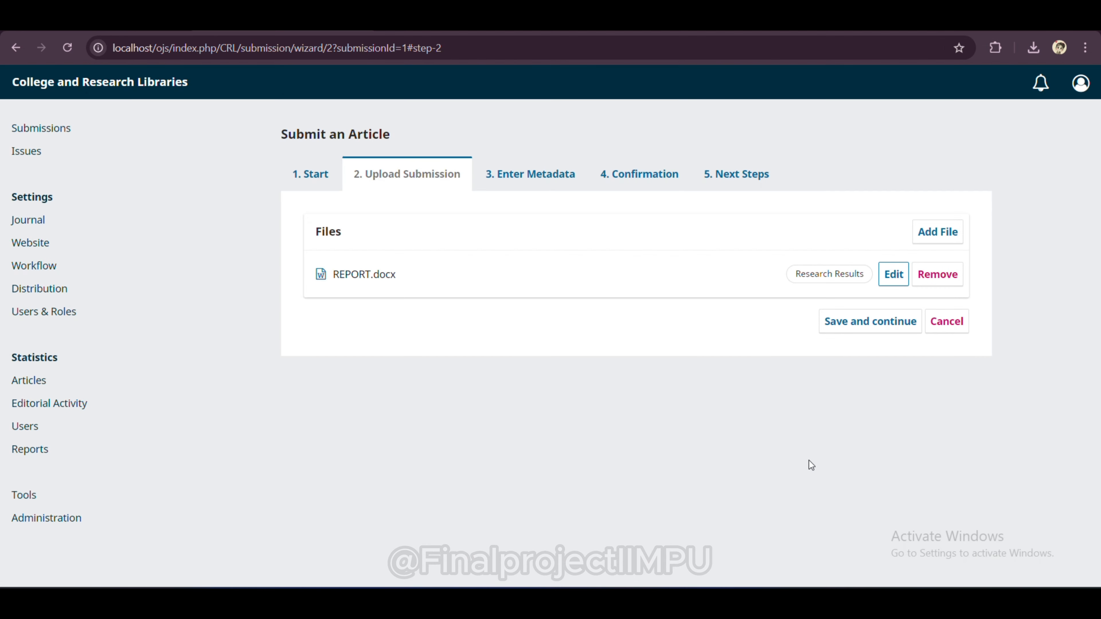
click(887, 323)
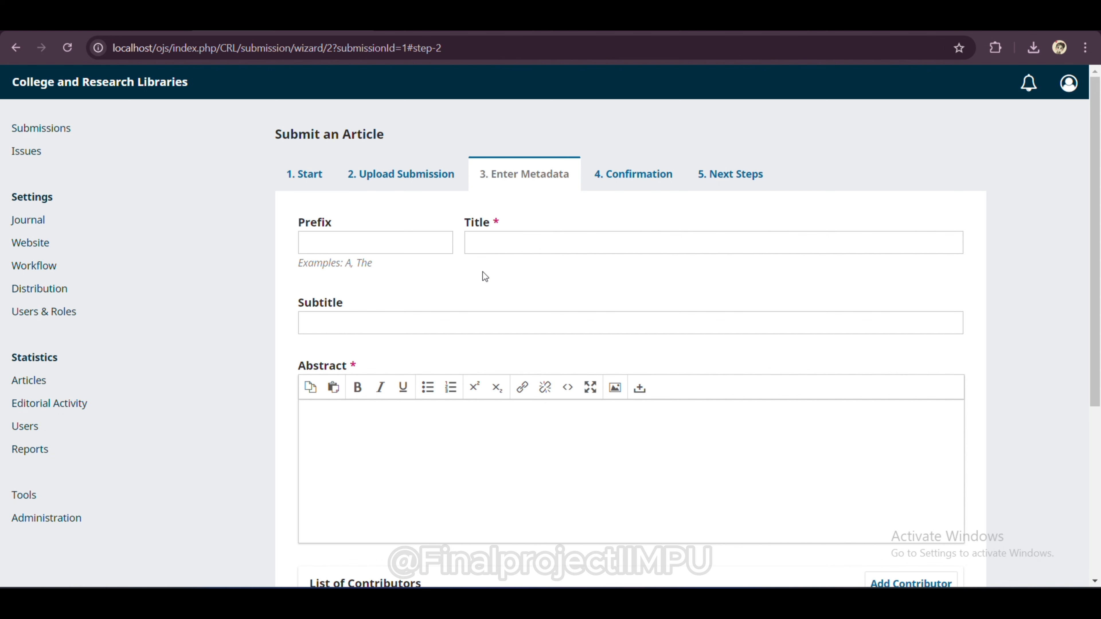
Step: Enter 'collage and research libraries' as the article title
scroll(453, 271, down, 3)
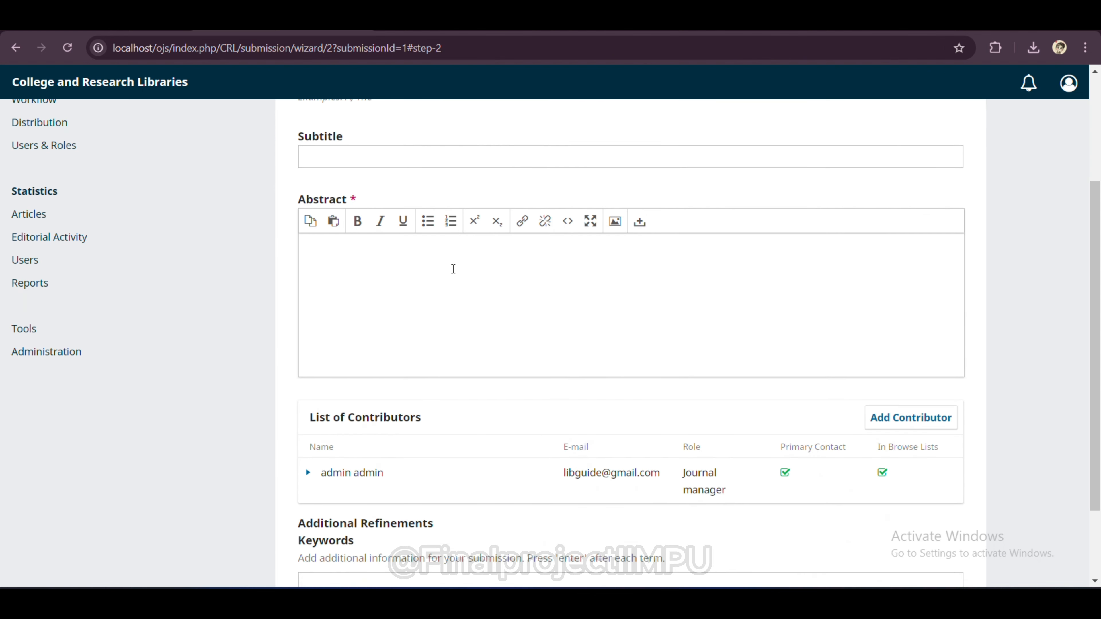
scroll(453, 268, down, 2)
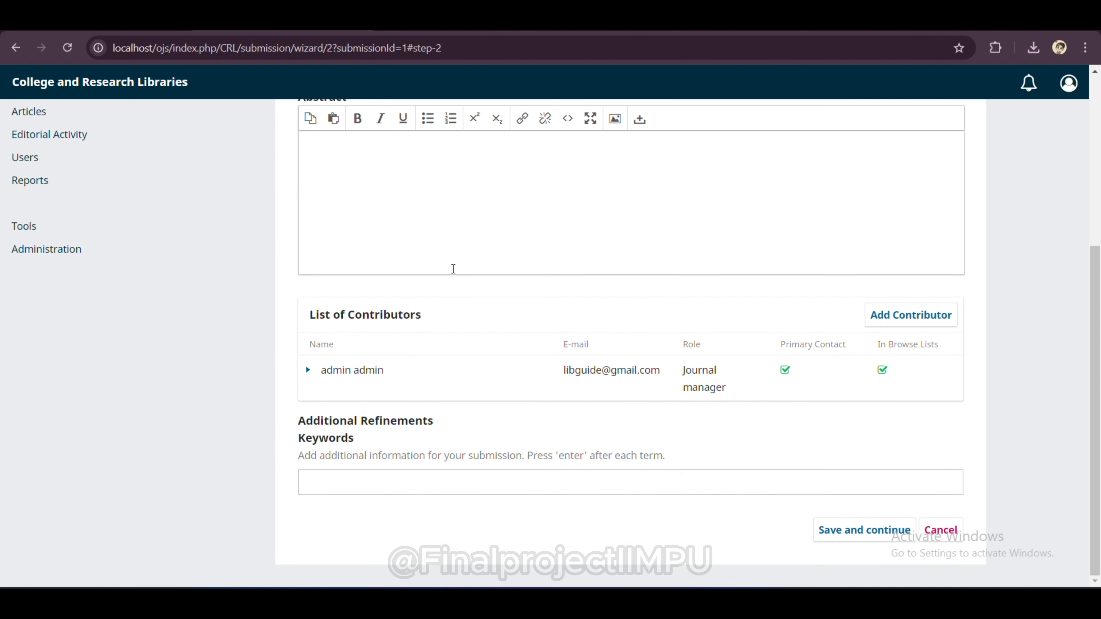
scroll(655, 403, up, 5)
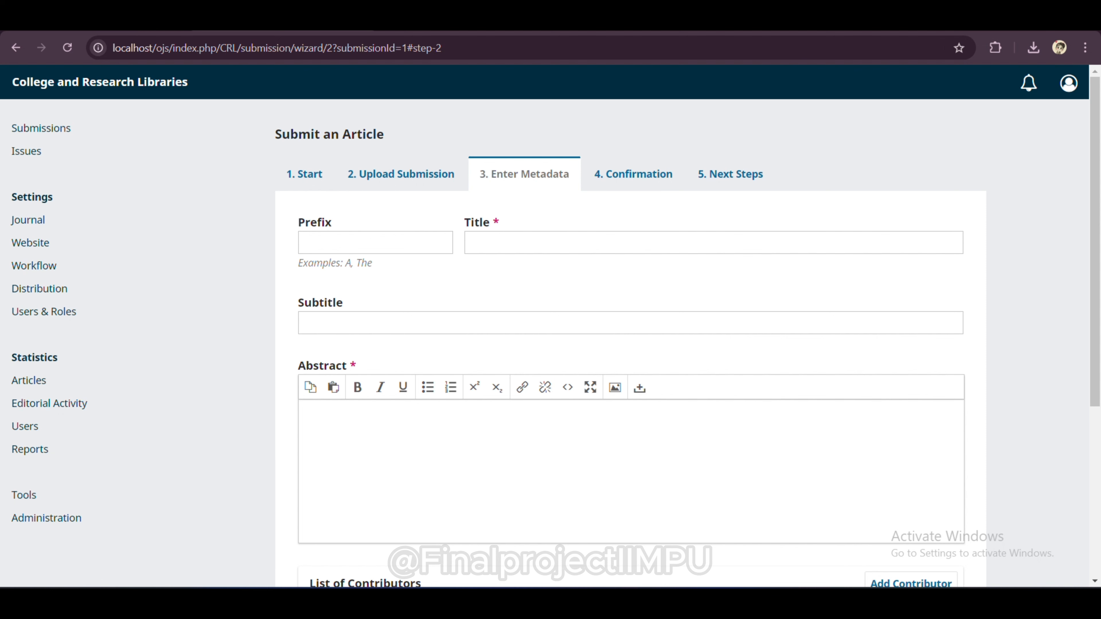
click(561, 250)
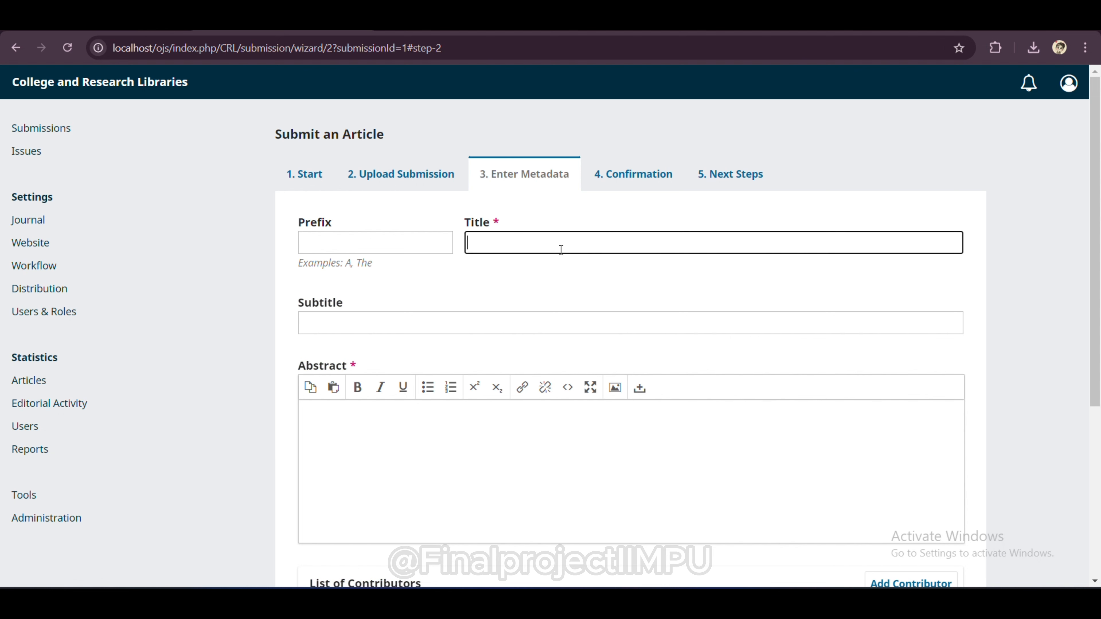
text(collage and research libraries)
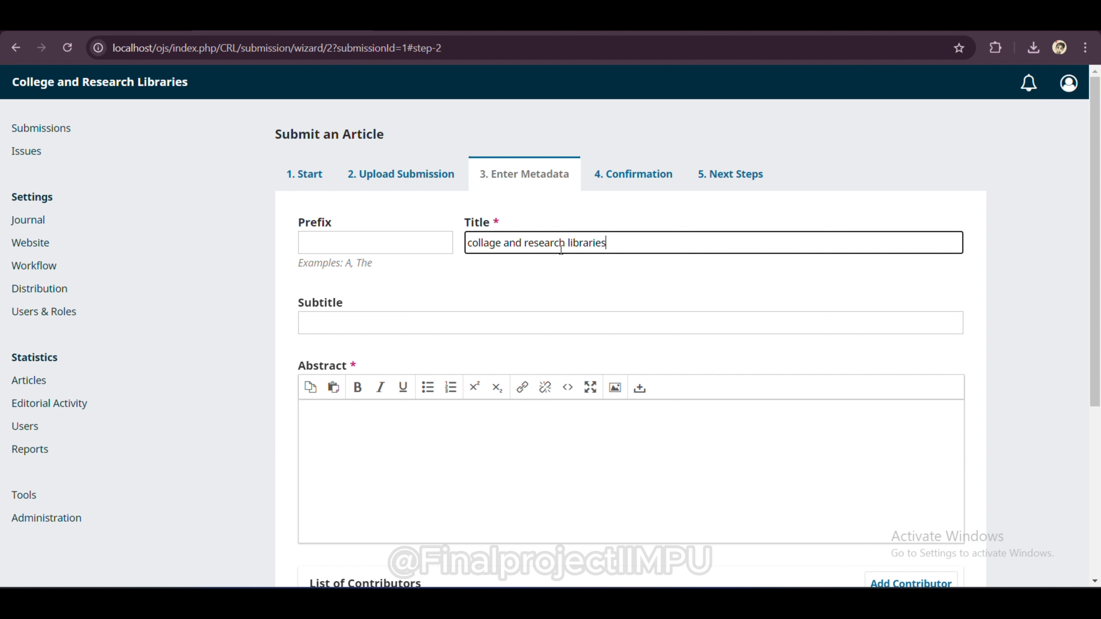
scroll(585, 363, down, 3)
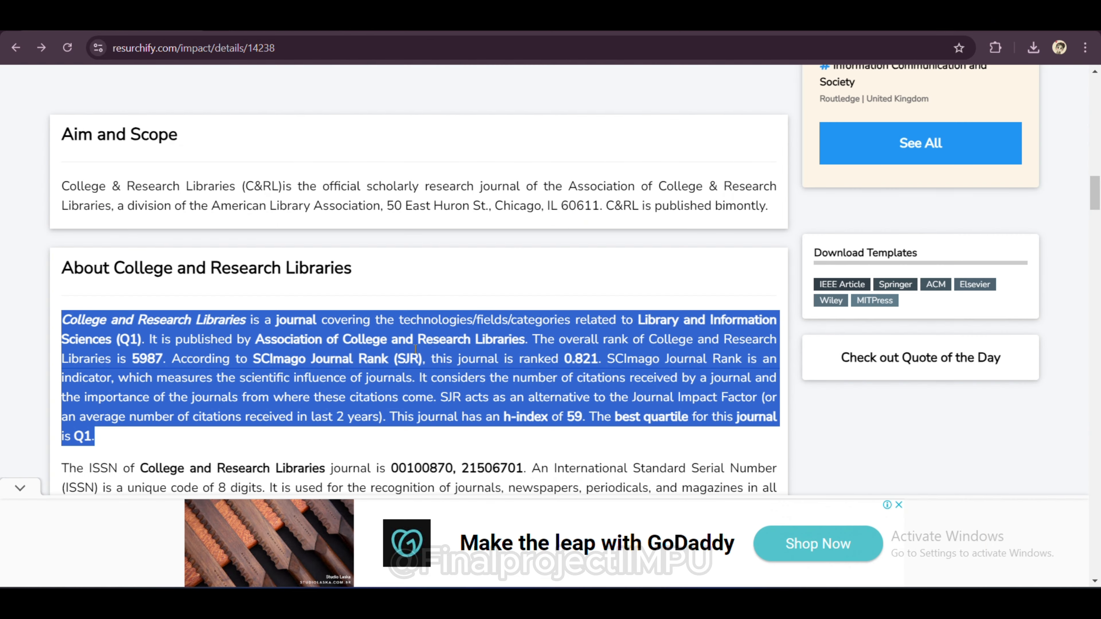
scroll(415, 348, down, 8)
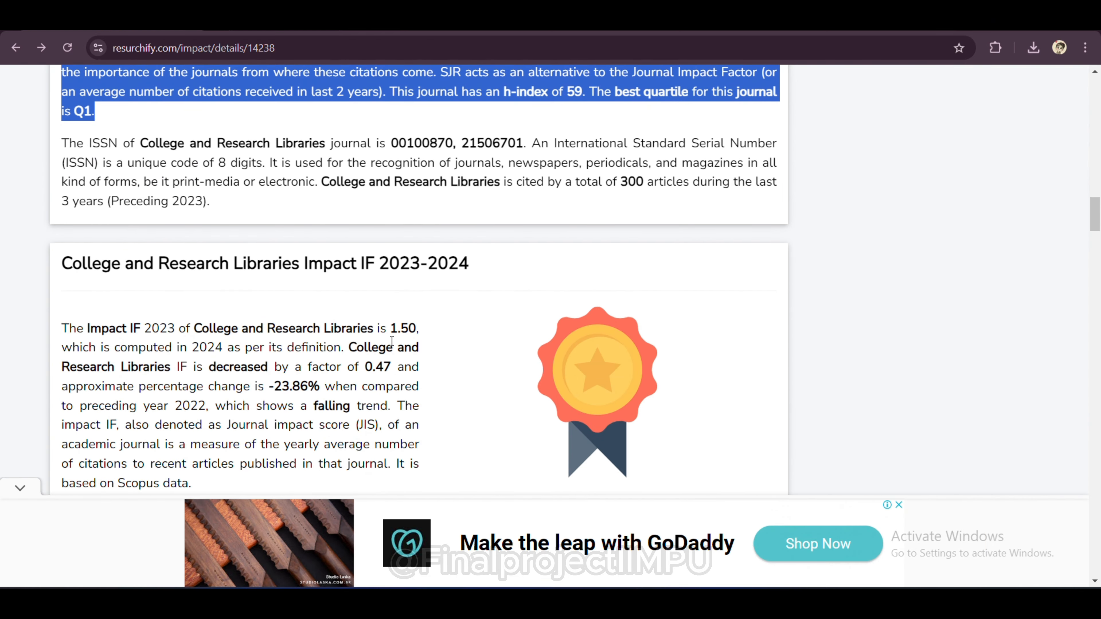
Step: Paste the Resurchify Impact IF 2023-2024 paragraph into the Abstract field
click(153, 315)
scroll(150, 312, down, 7)
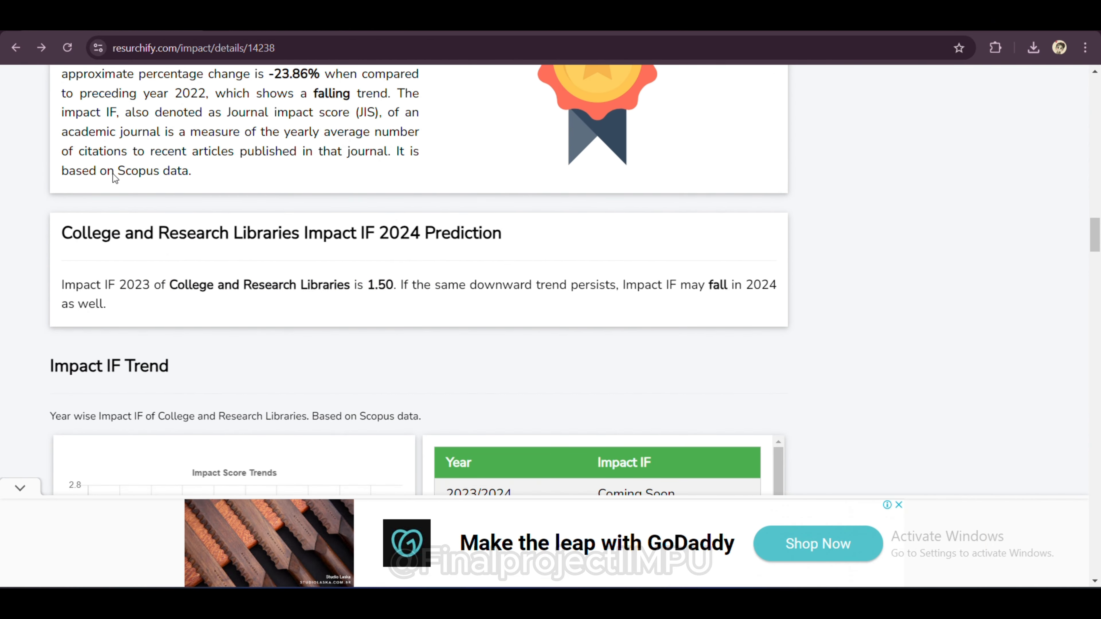
scroll(114, 169, up, 4)
drag(62, 186, 322, 360)
key(ctrl+c)
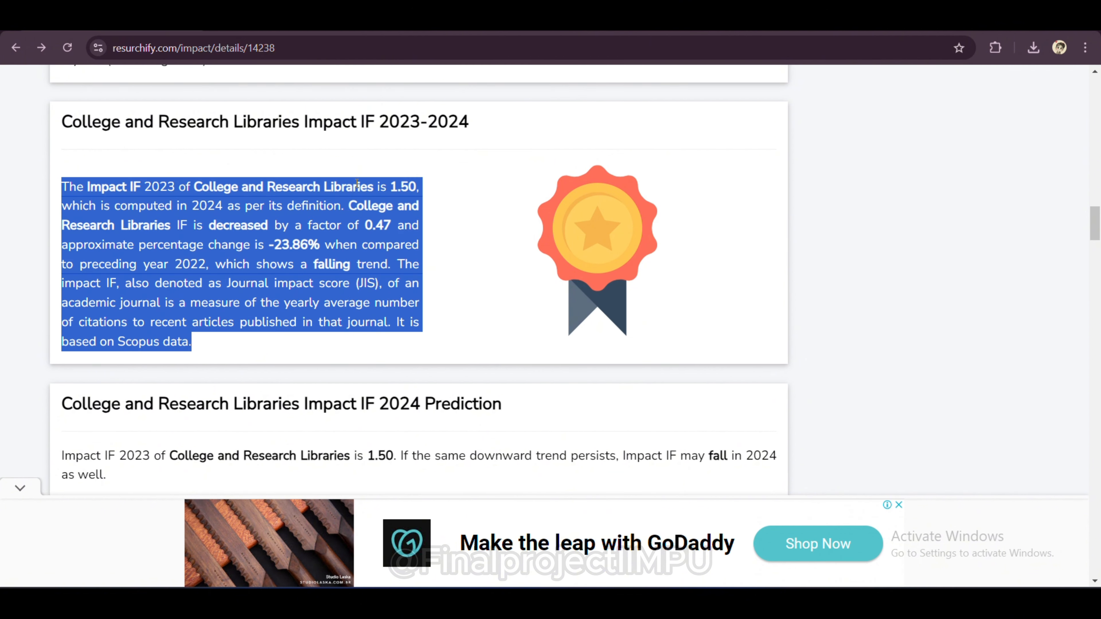
key(alt+Tab)
click(387, 345)
key(ctrl+v)
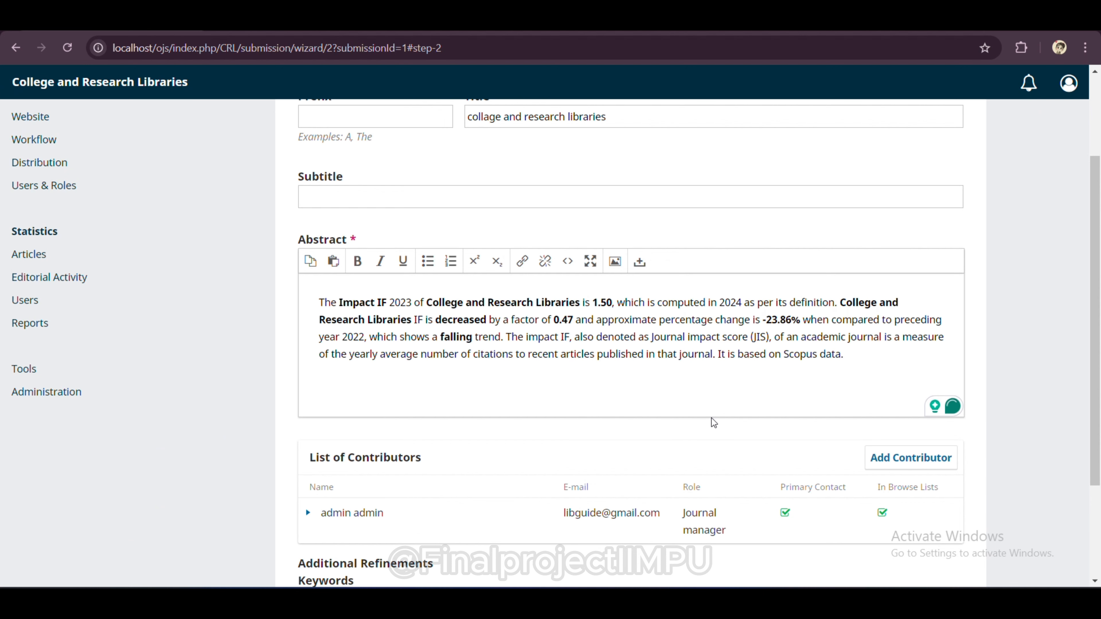
Step: Save the metadata, finish the submission and confirm with OK
scroll(711, 418, down, 3)
click(909, 529)
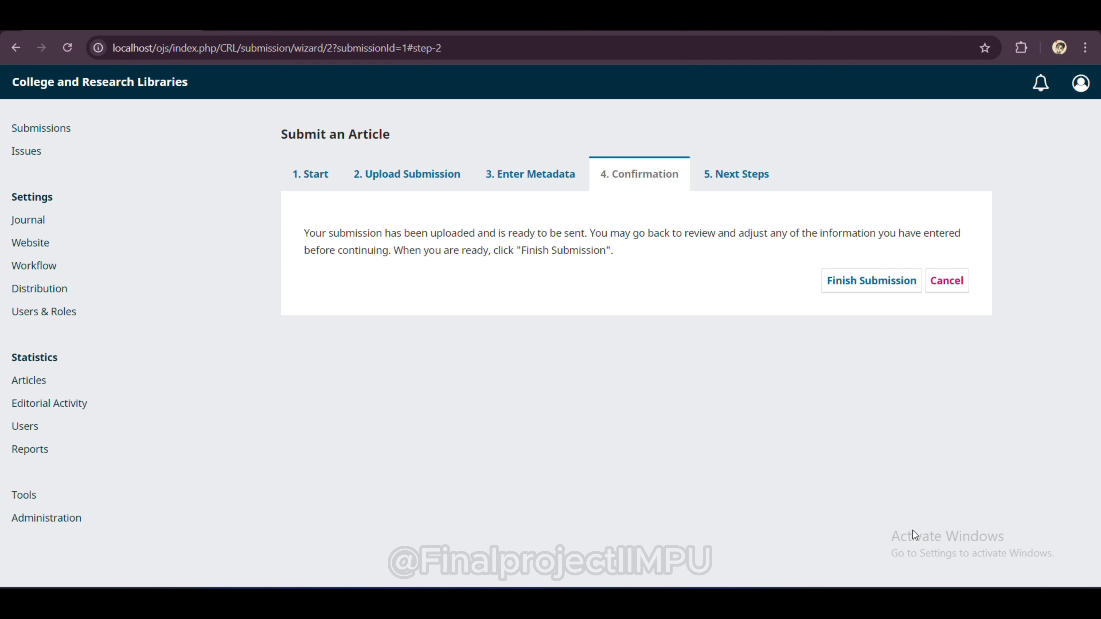
click(912, 281)
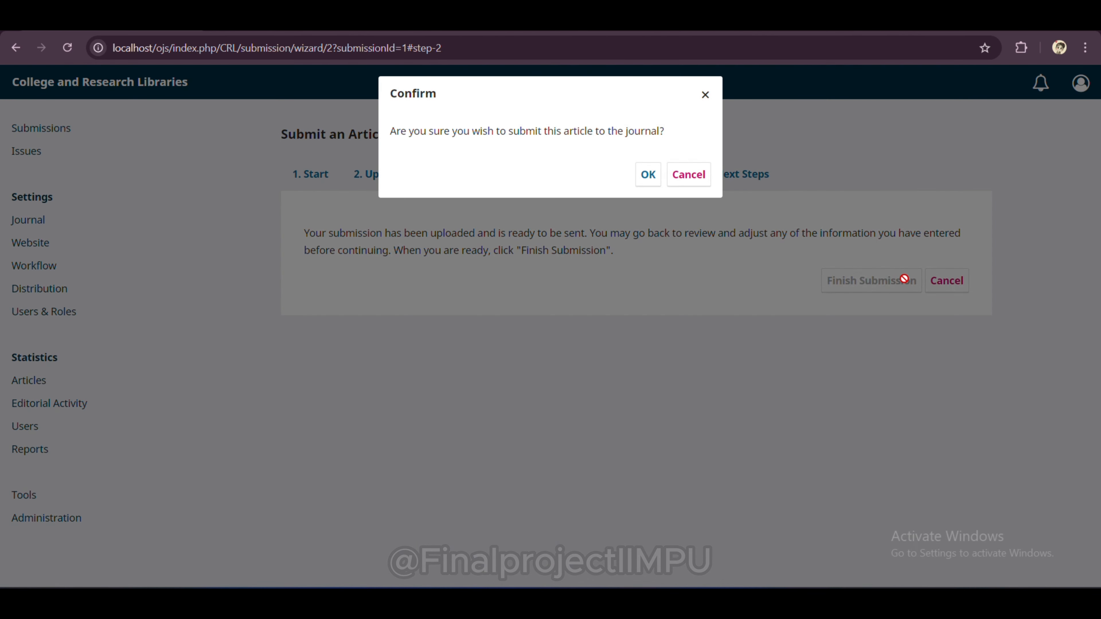
click(649, 176)
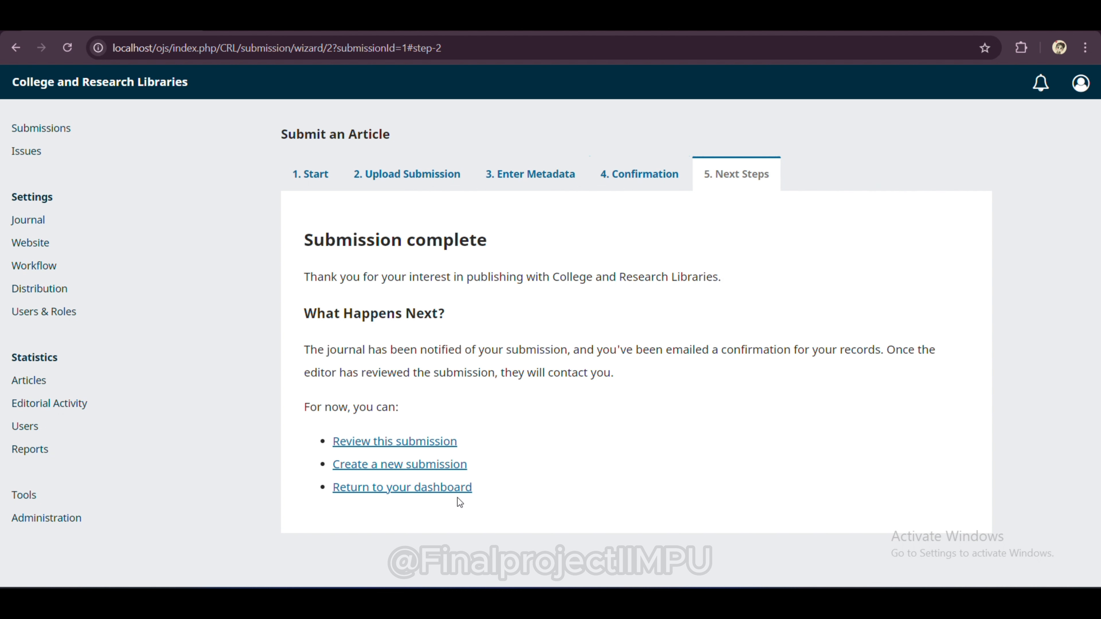
Step: Return to the dashboard and browse the All Active, Unassigned and Archives tabs
click(458, 482)
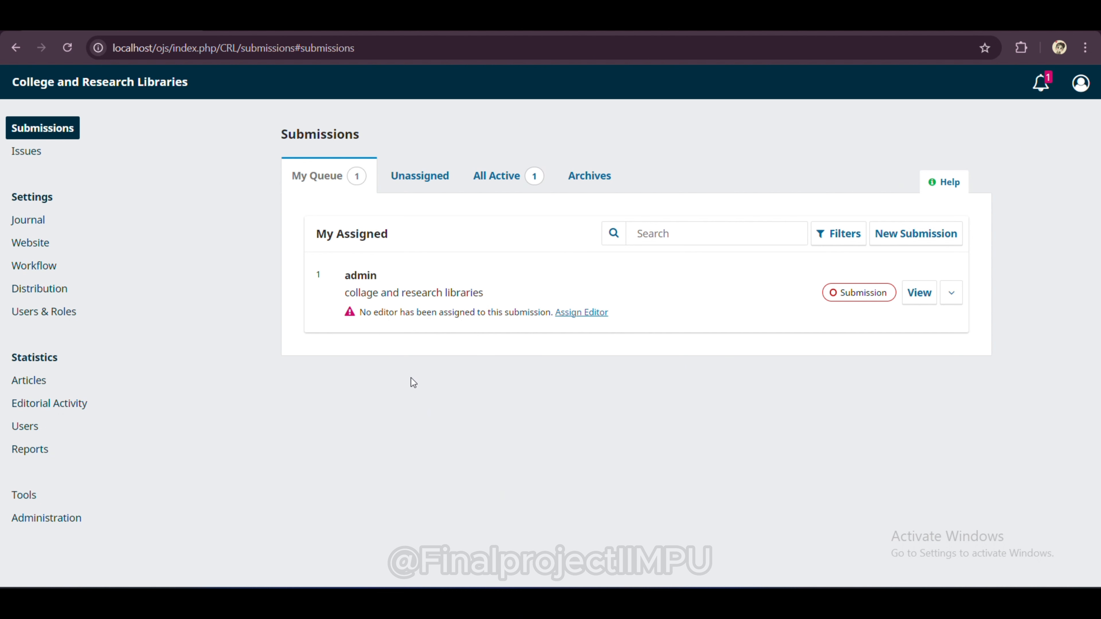
click(485, 177)
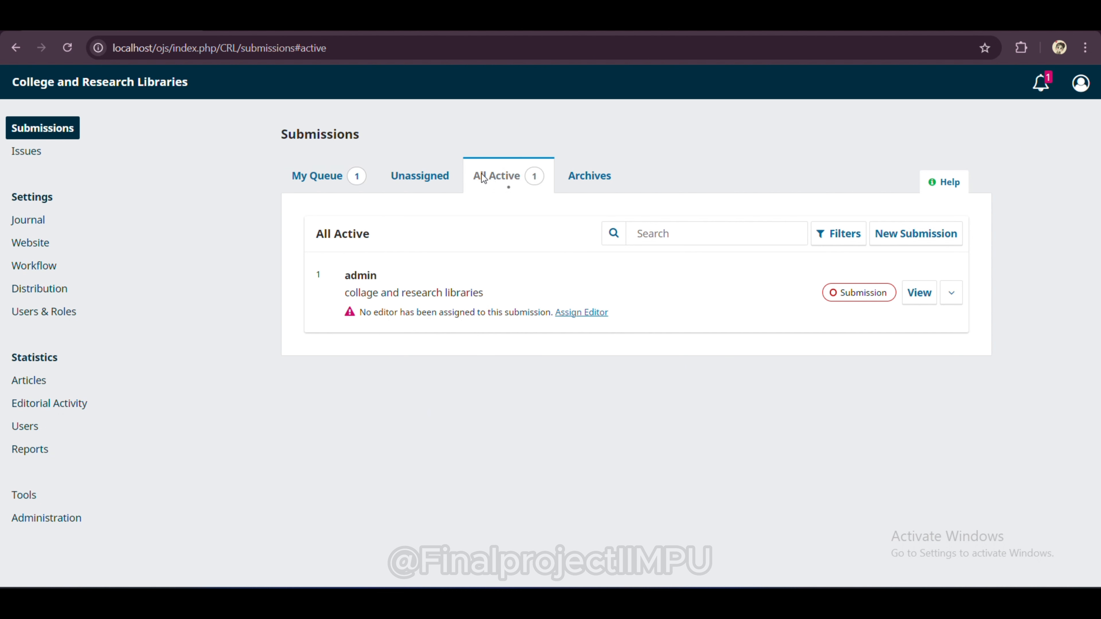
click(408, 181)
click(569, 180)
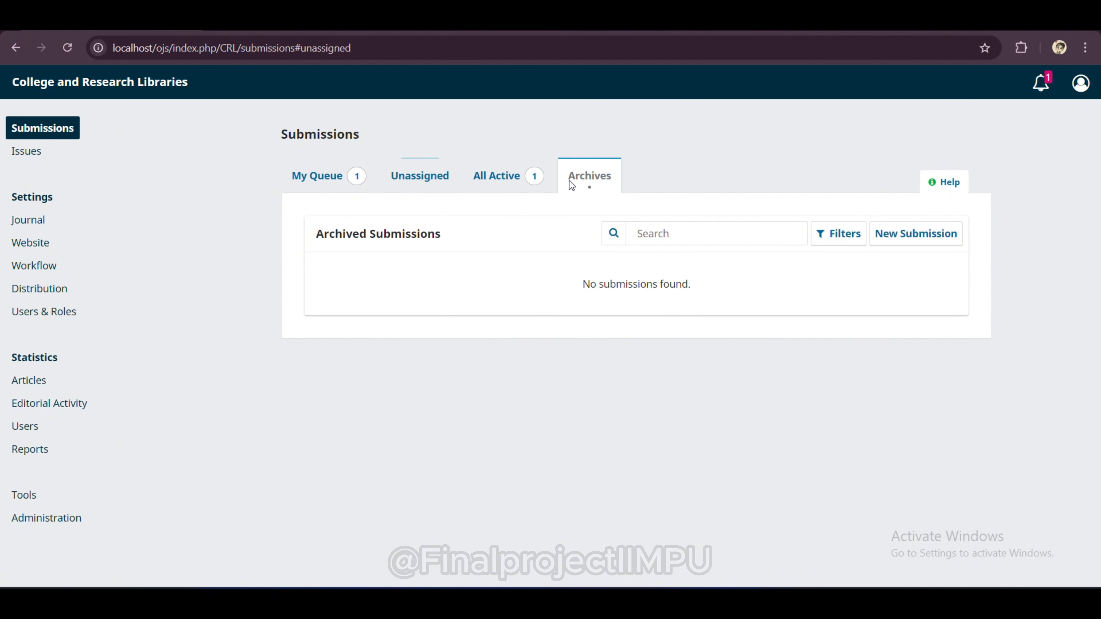
click(419, 178)
Step: Expand the new submission's details in My Queue, then go to the Issues page
click(334, 166)
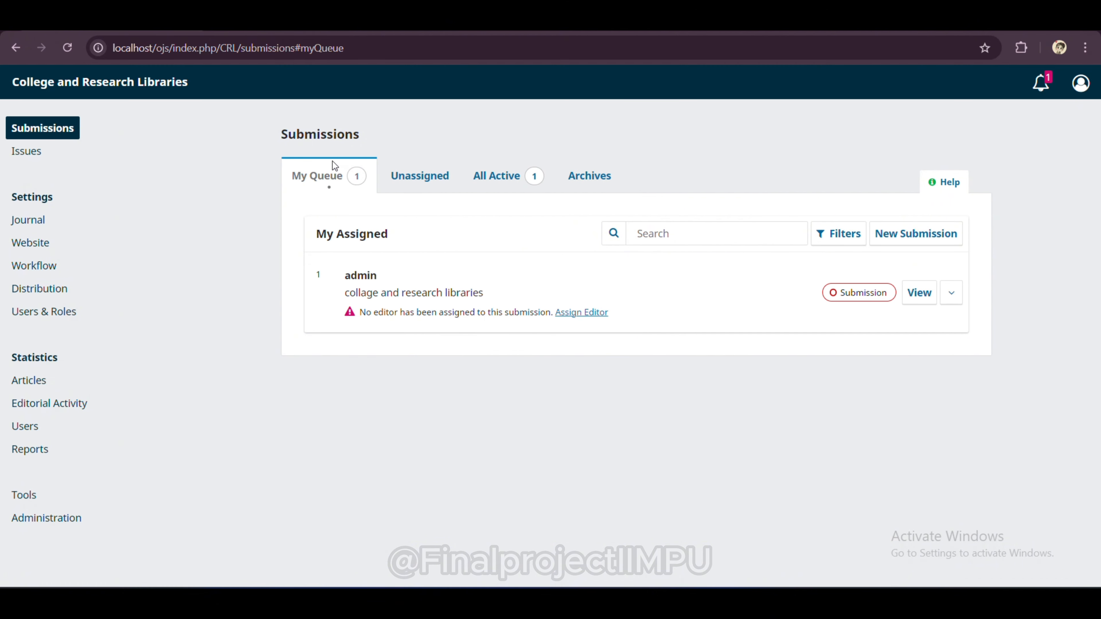
click(852, 299)
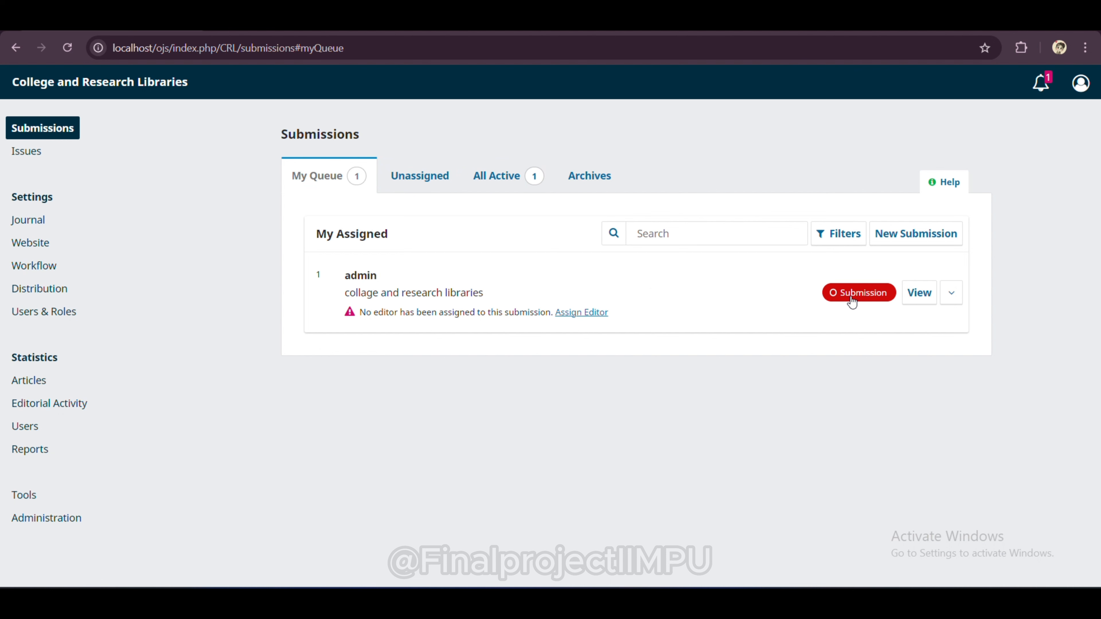
click(950, 294)
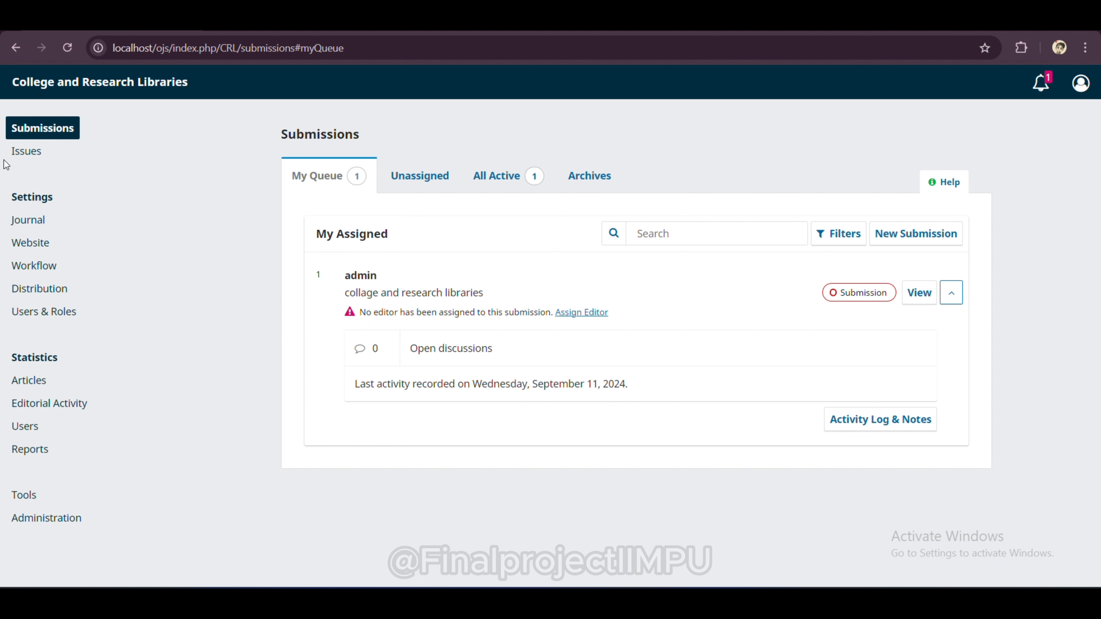
click(38, 150)
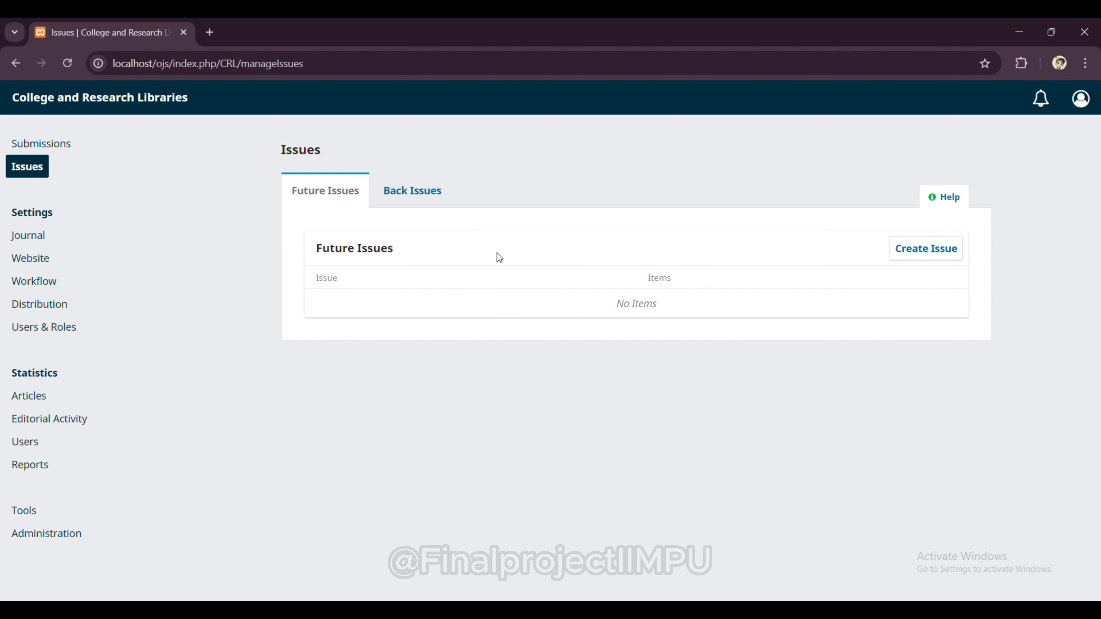
Step: Start a new issue with volume 1, number 1 and year 2020
click(919, 256)
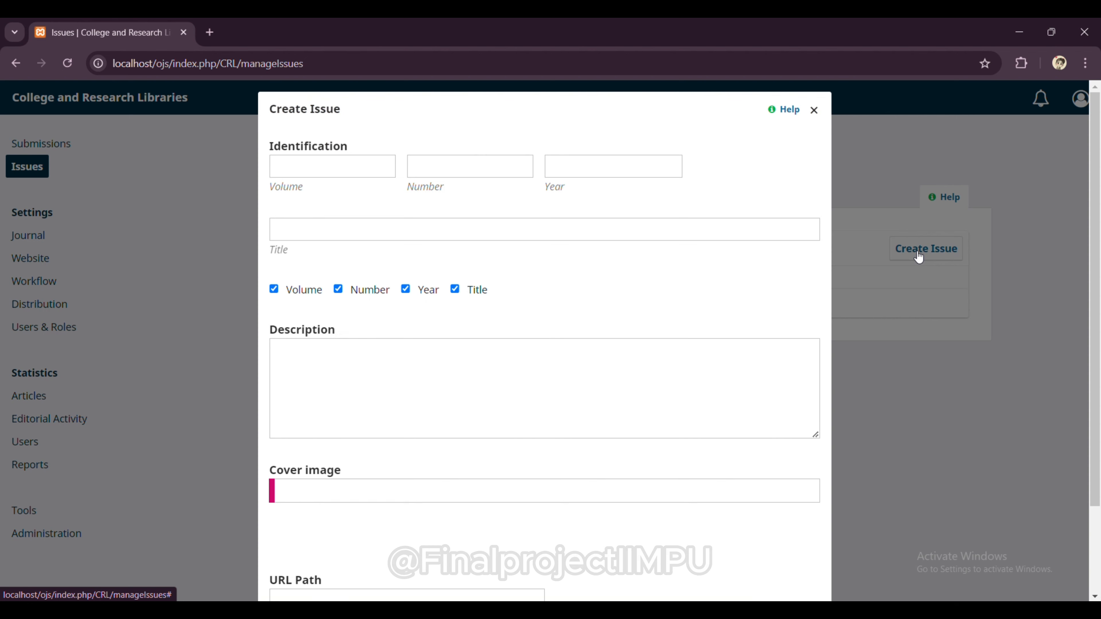
click(343, 166)
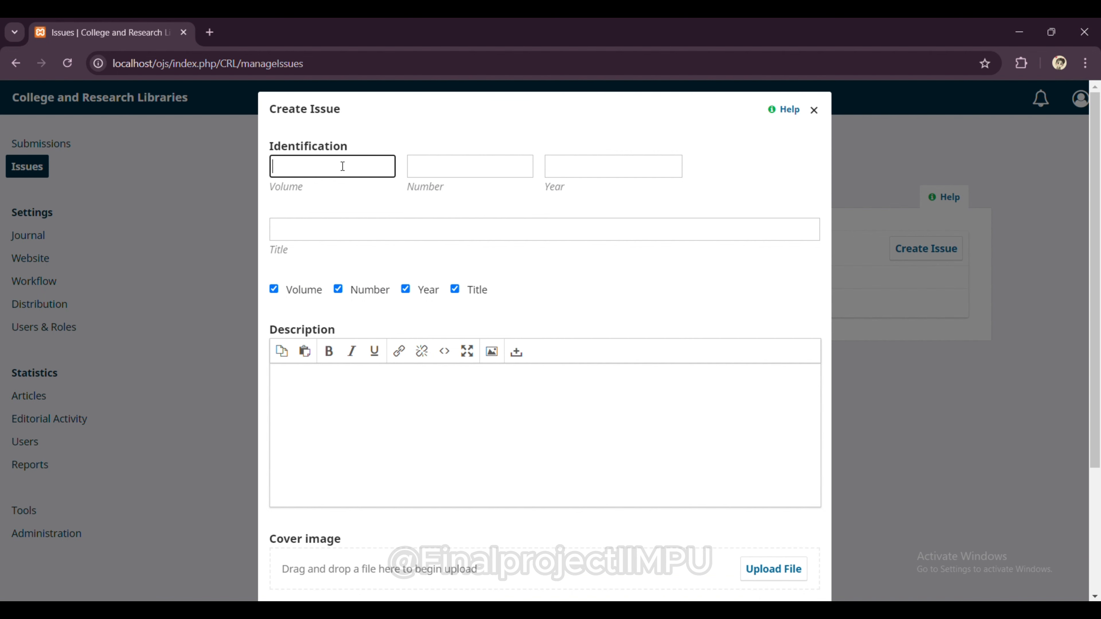
text(1)
click(440, 165)
text(1)
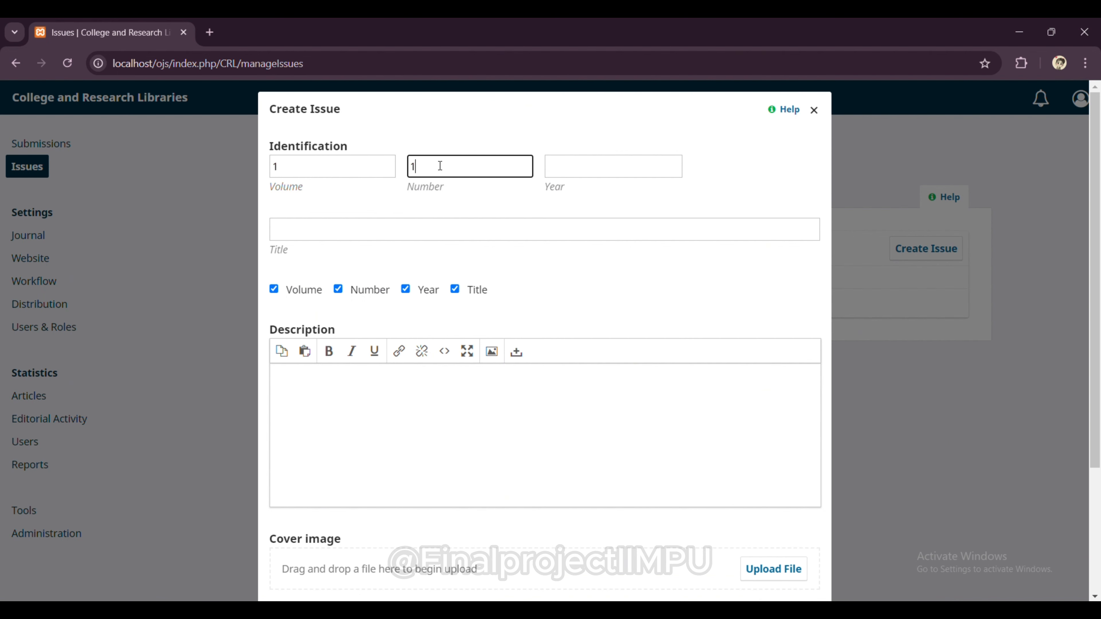
click(577, 162)
text(20)
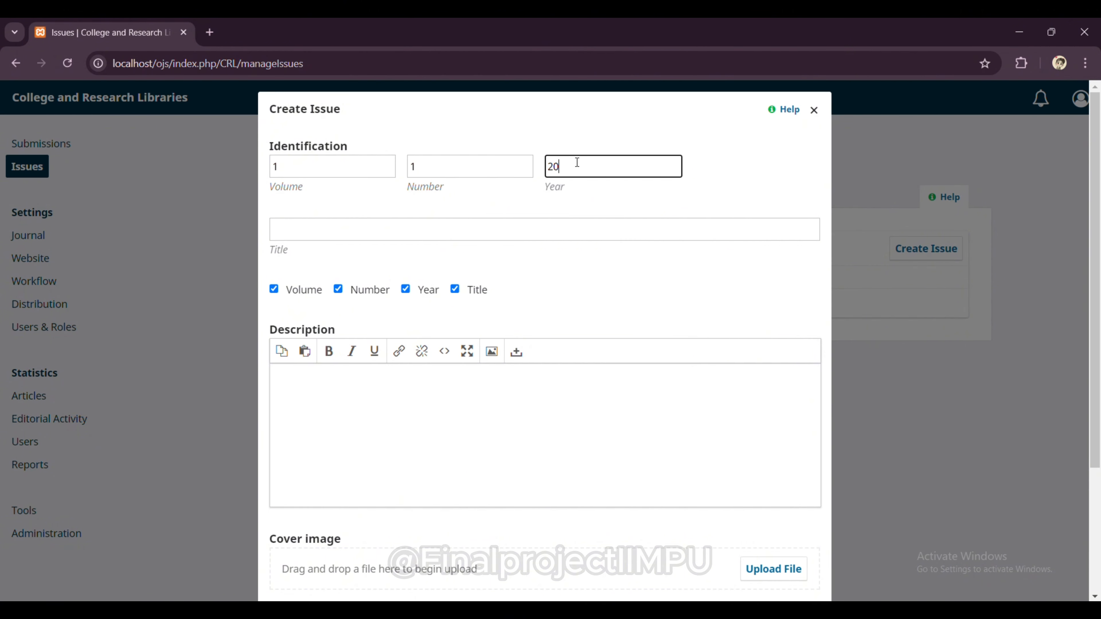
text(20)
Step: Give the issue the title 'collage and research libraries'
click(406, 229)
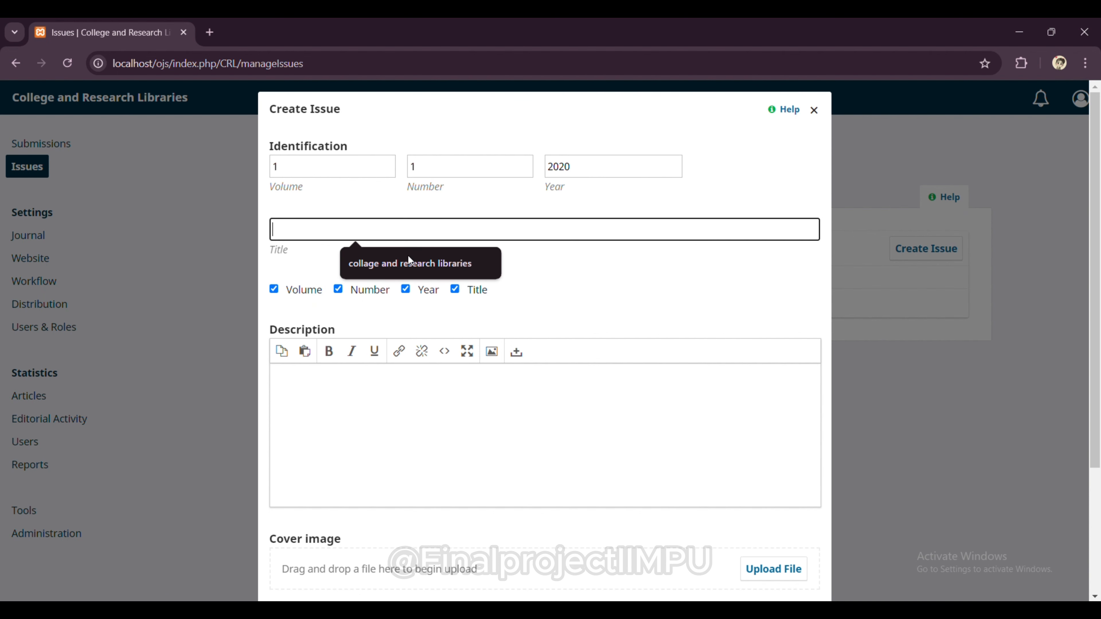
click(410, 264)
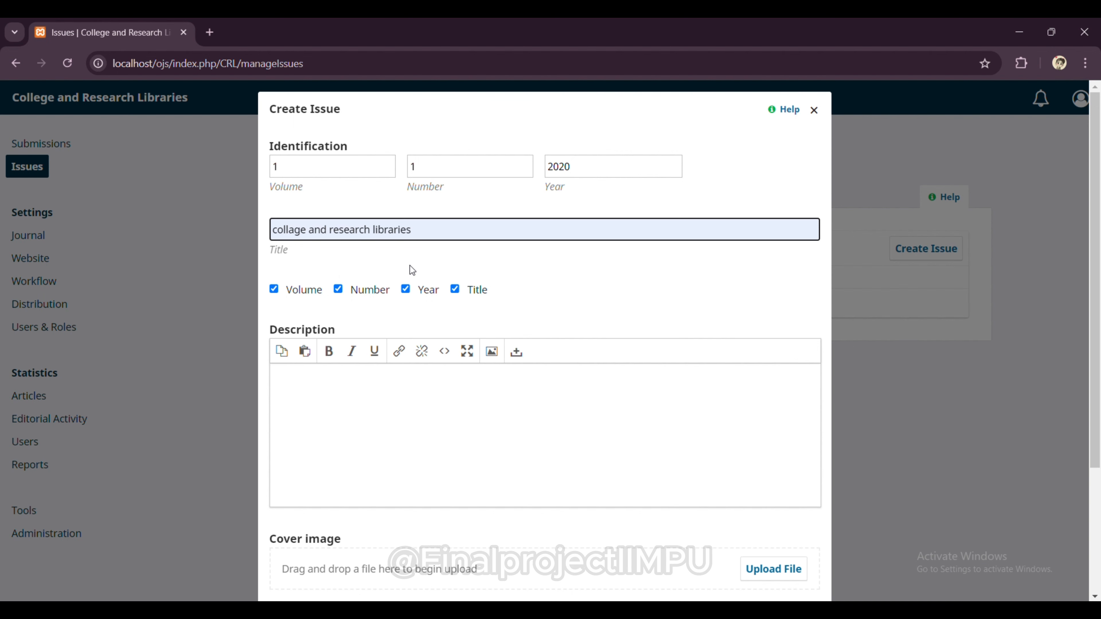
scroll(409, 266, down, 2)
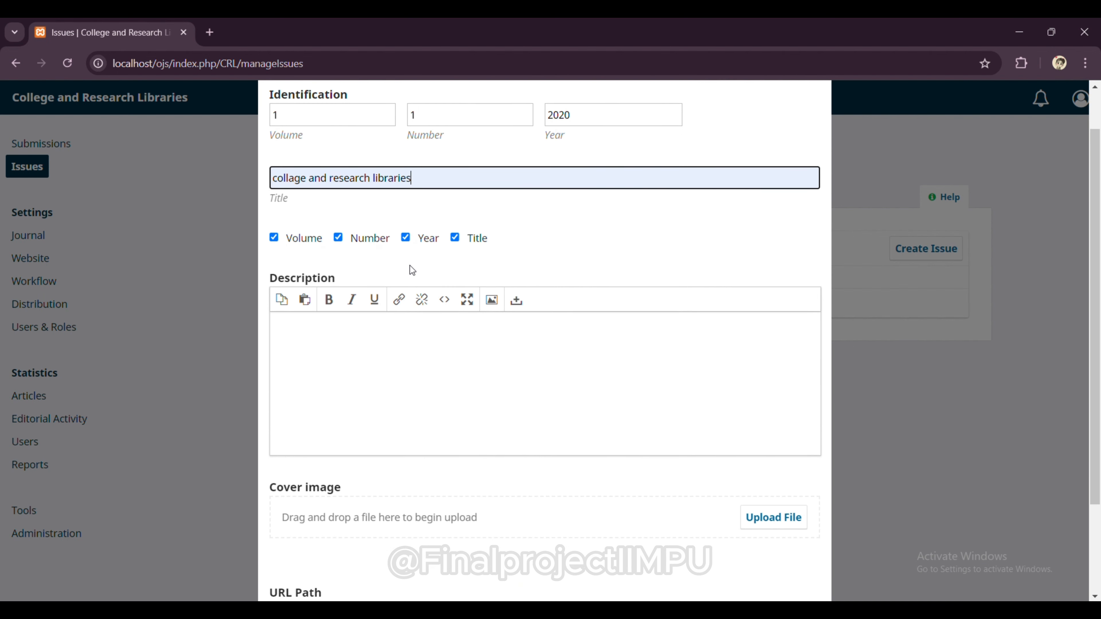
scroll(409, 266, down, 3)
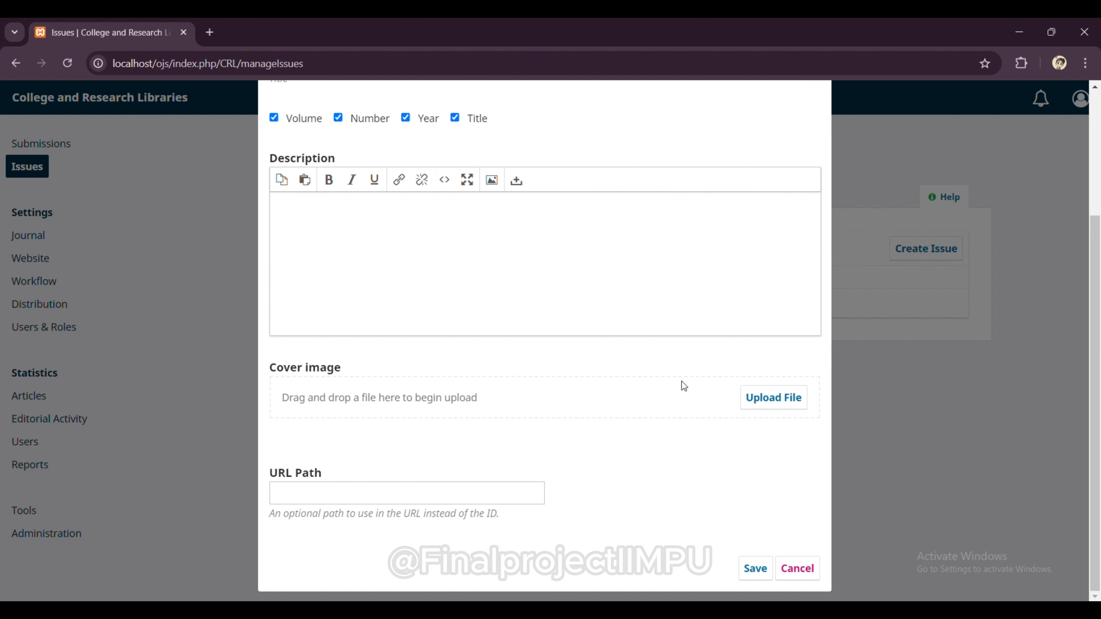
Step: Upload logo.jpg as the issue's cover image and save the Vol. 1 No. 1 (2020) issue
click(759, 398)
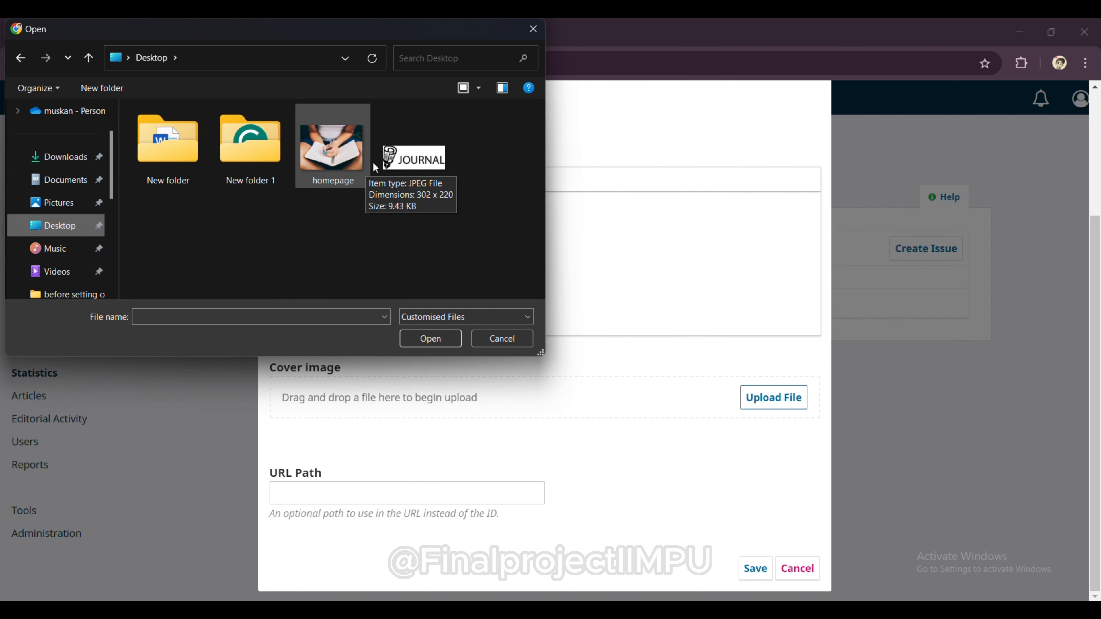
click(404, 163)
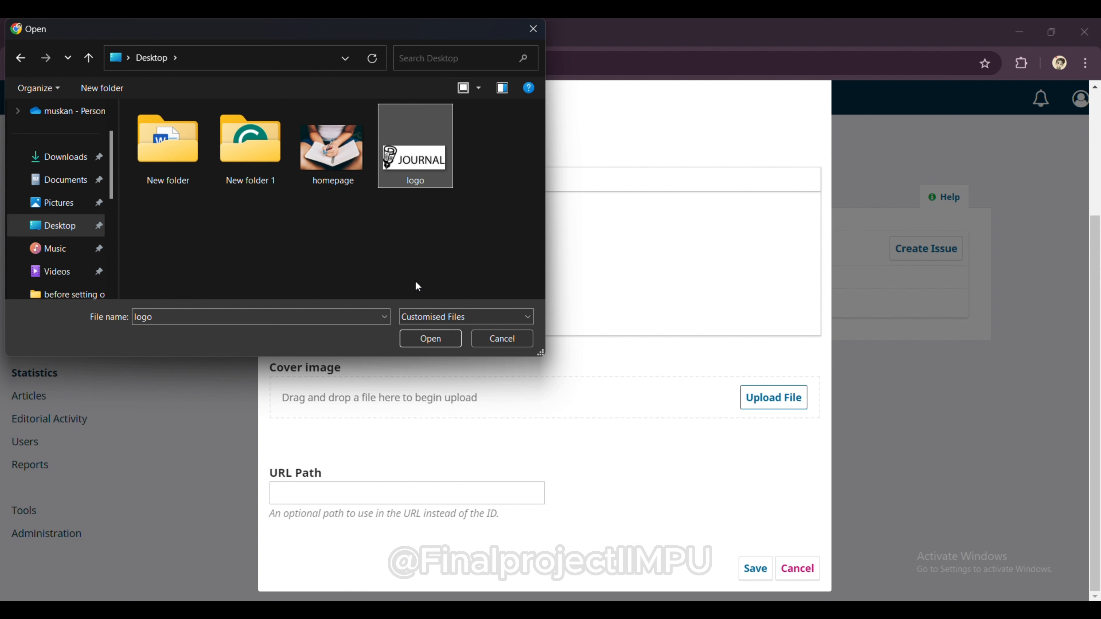
click(431, 338)
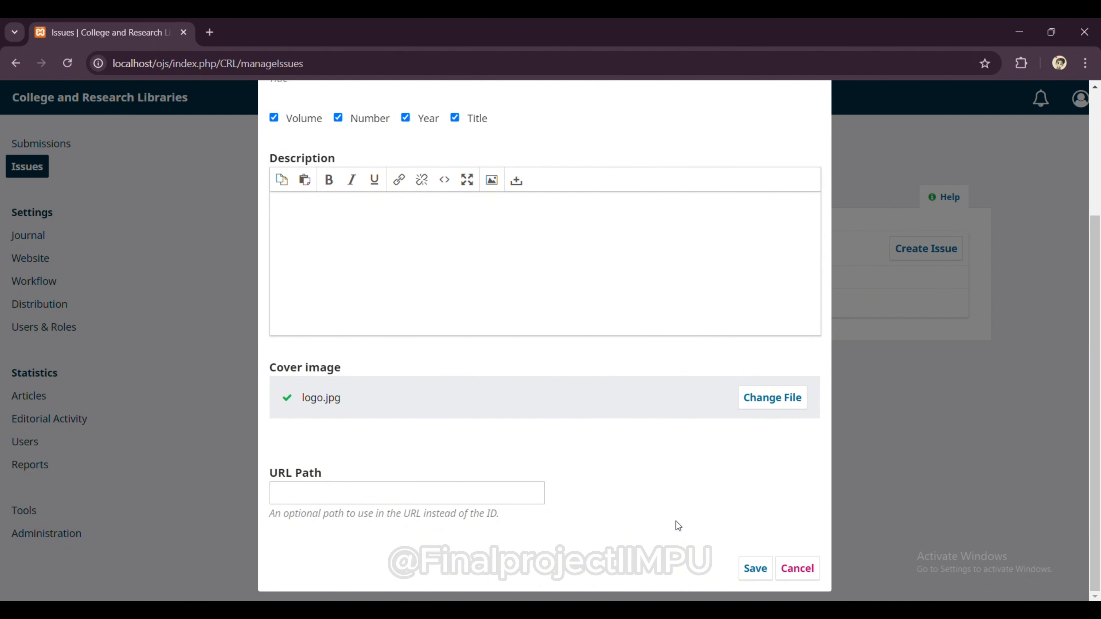
click(759, 572)
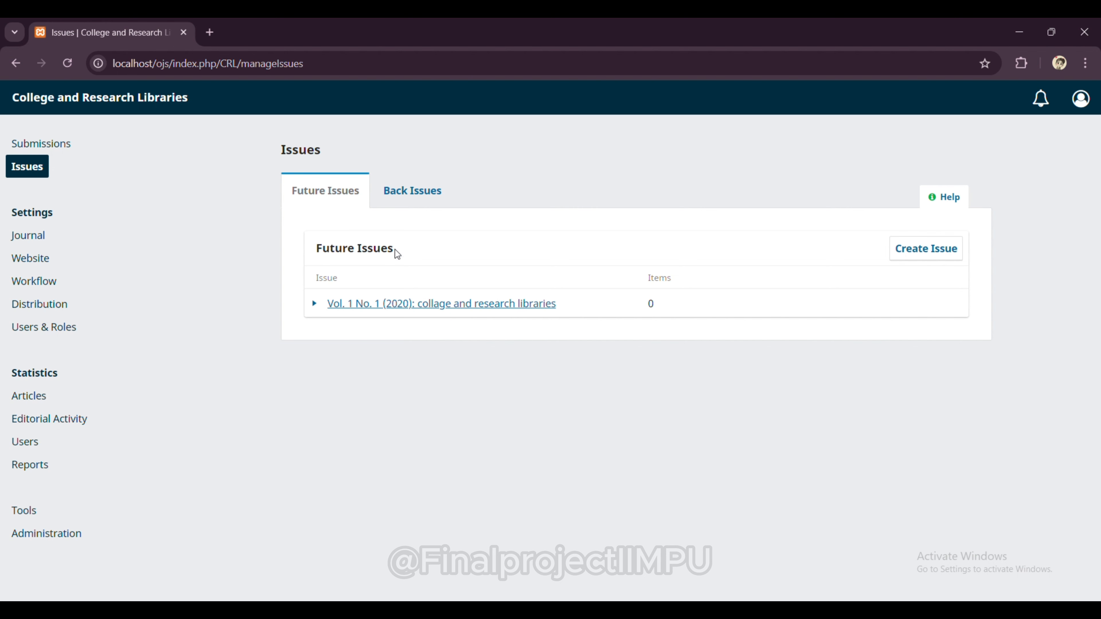
Step: Check the Back Issues and Future Issues lists in issue management
click(408, 197)
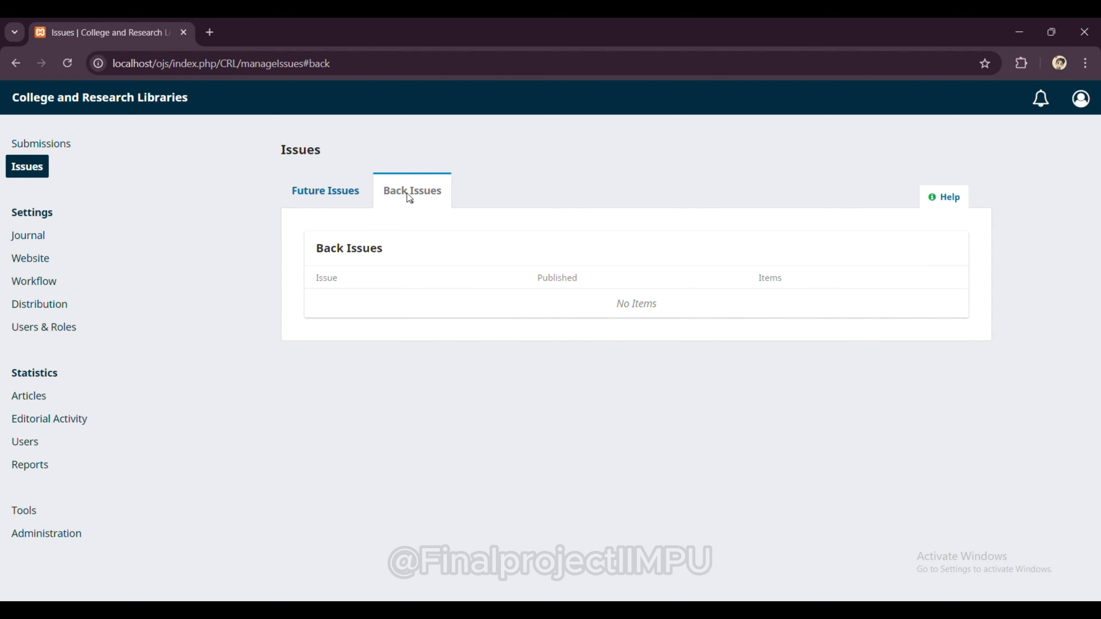
click(338, 198)
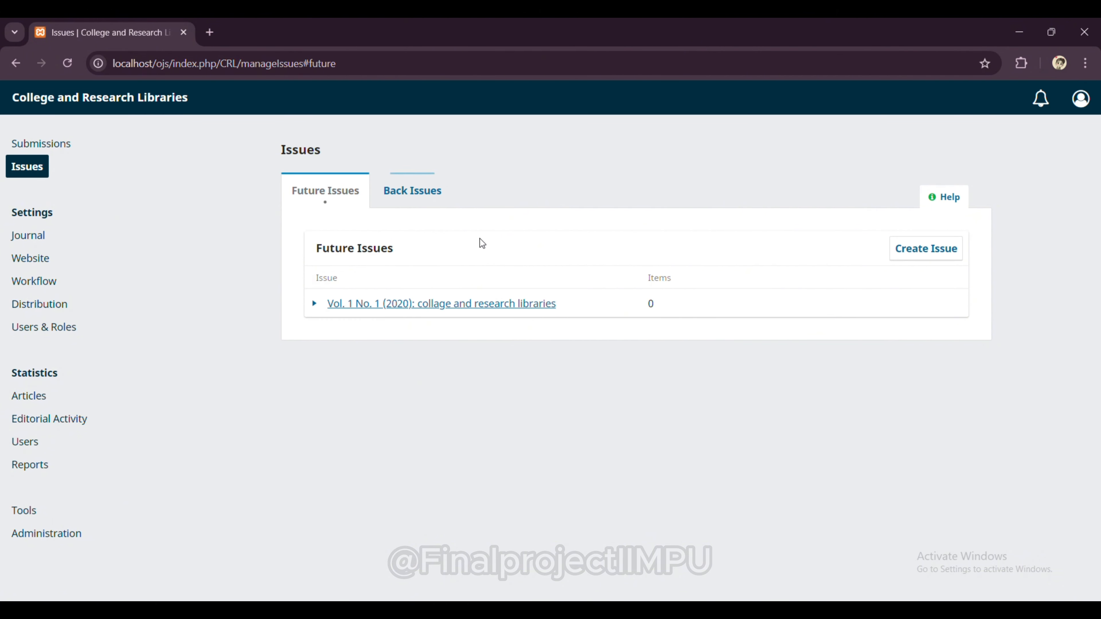
click(37, 166)
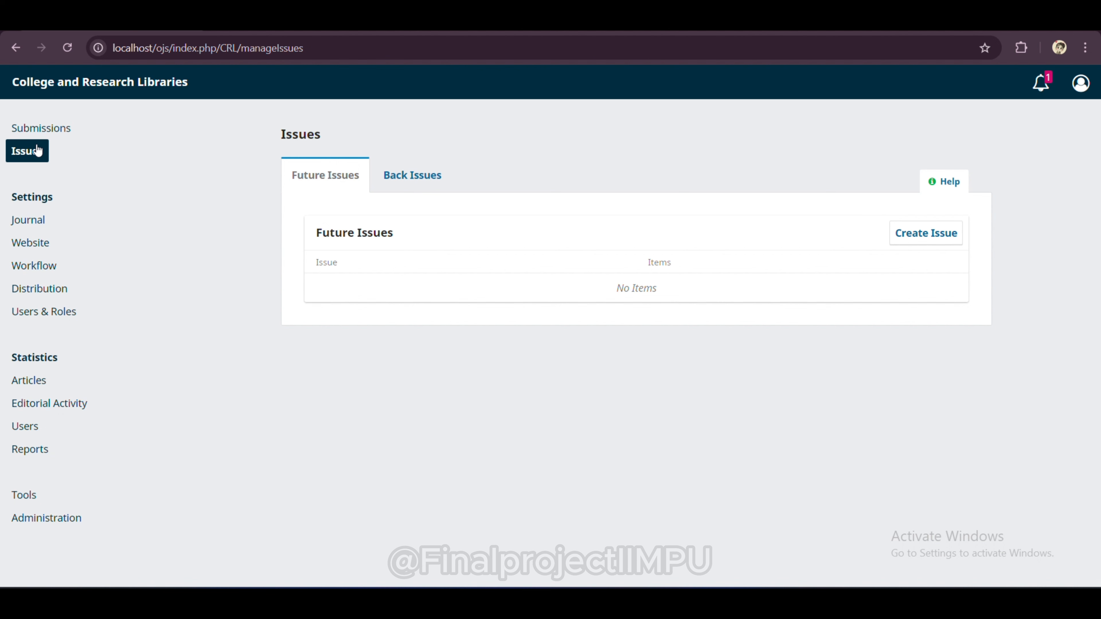
Step: On the public journal site, confirm Archives and Current show no published issues yet
click(64, 87)
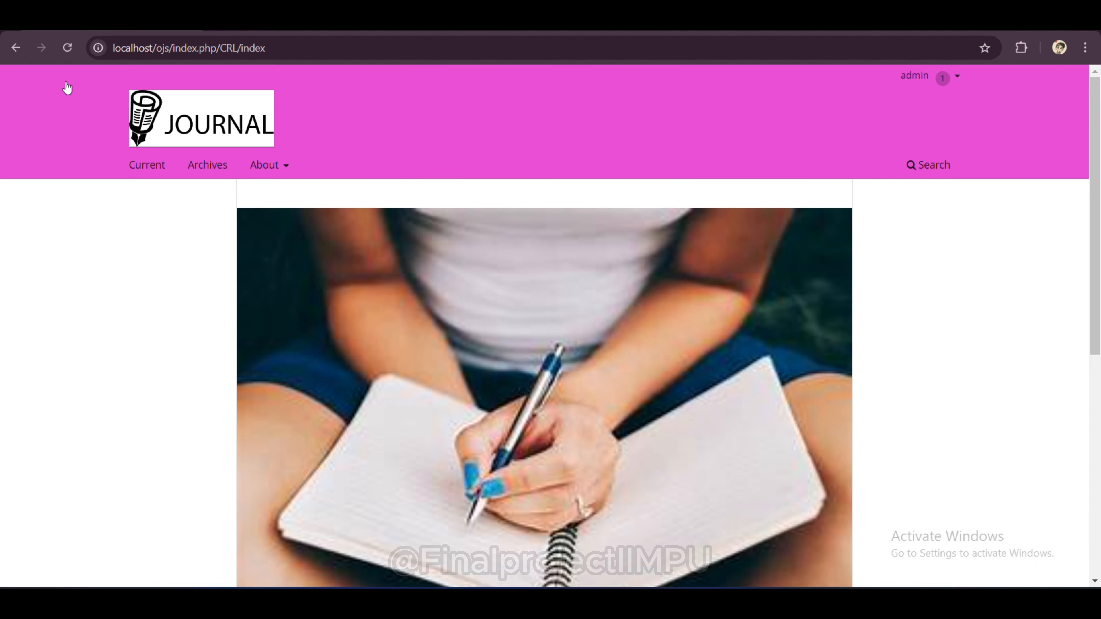
scroll(429, 167, down, 2)
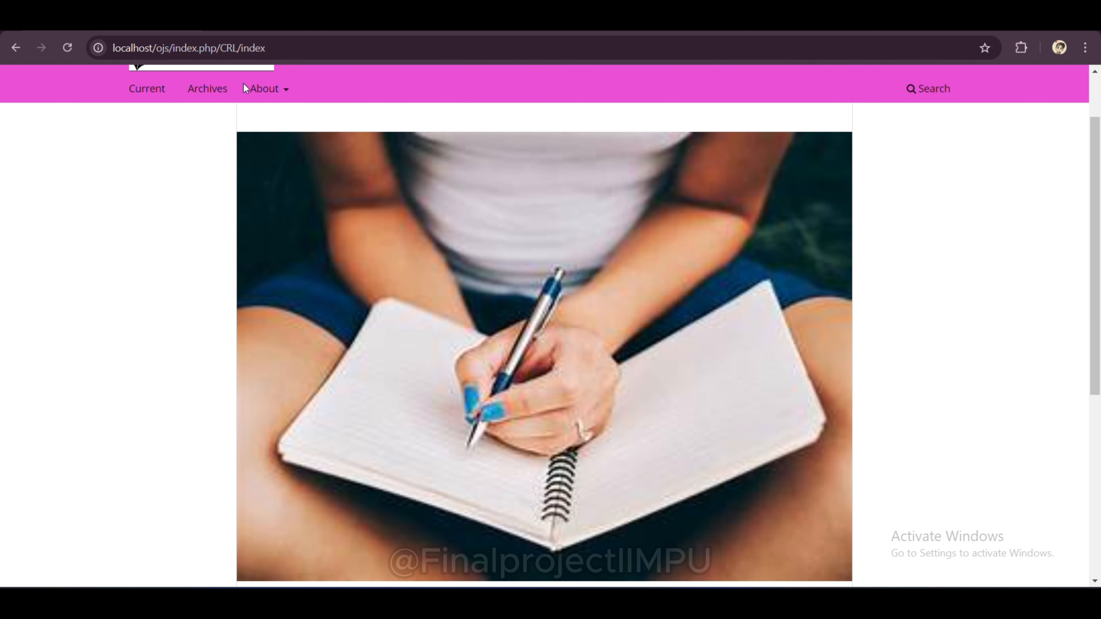
click(214, 86)
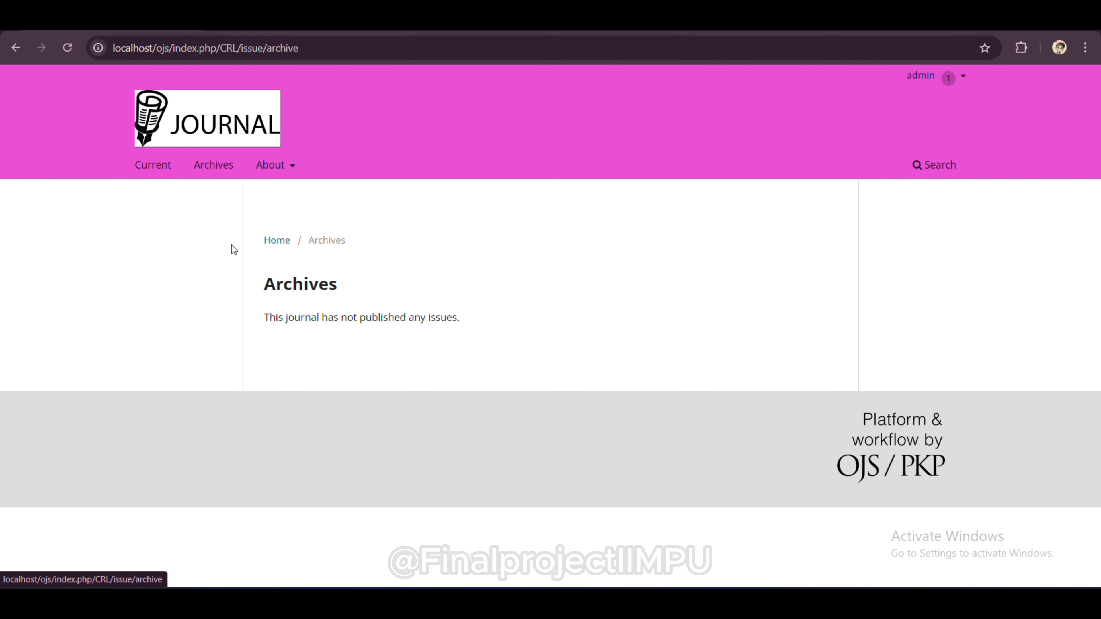
click(16, 47)
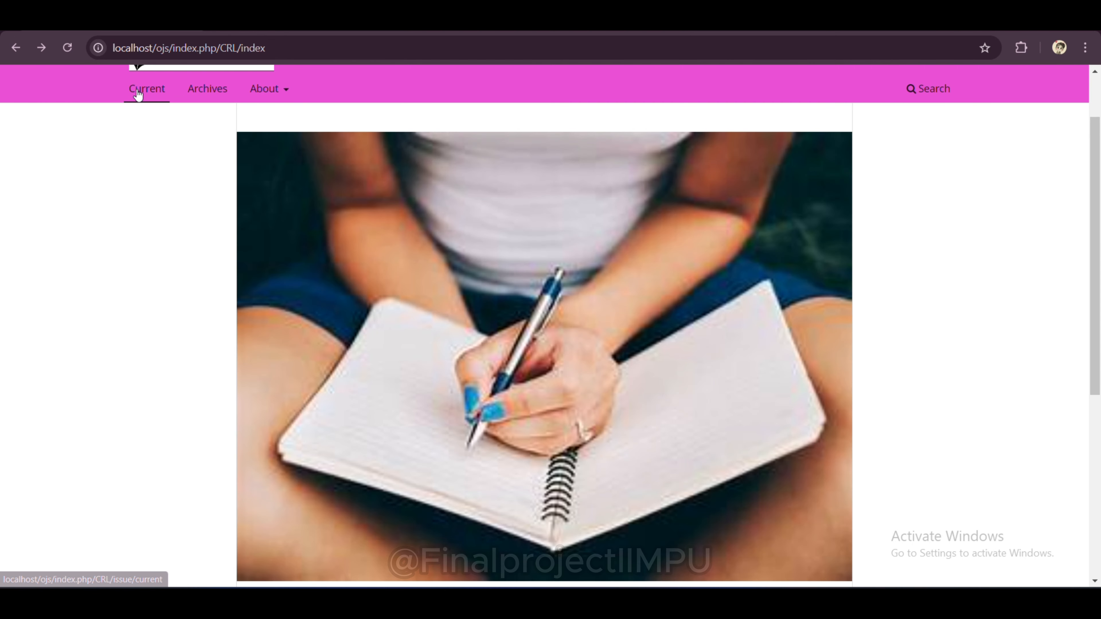
click(138, 94)
mouse_move(274, 165)
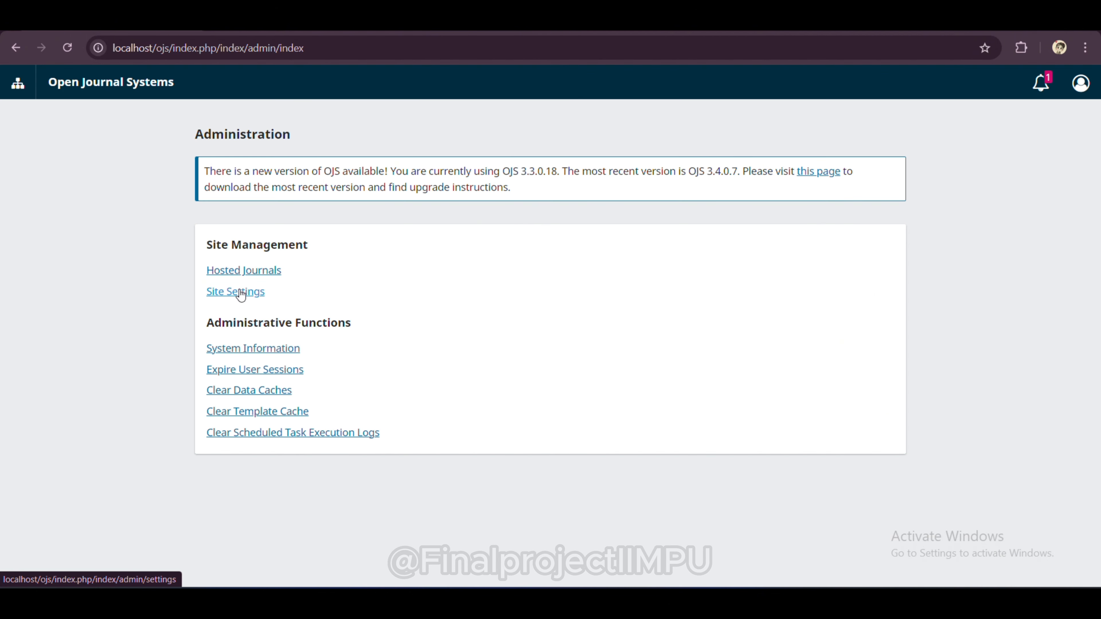
Step: Look over Site Settings, then switch back into the College and Research Libraries journal
click(242, 293)
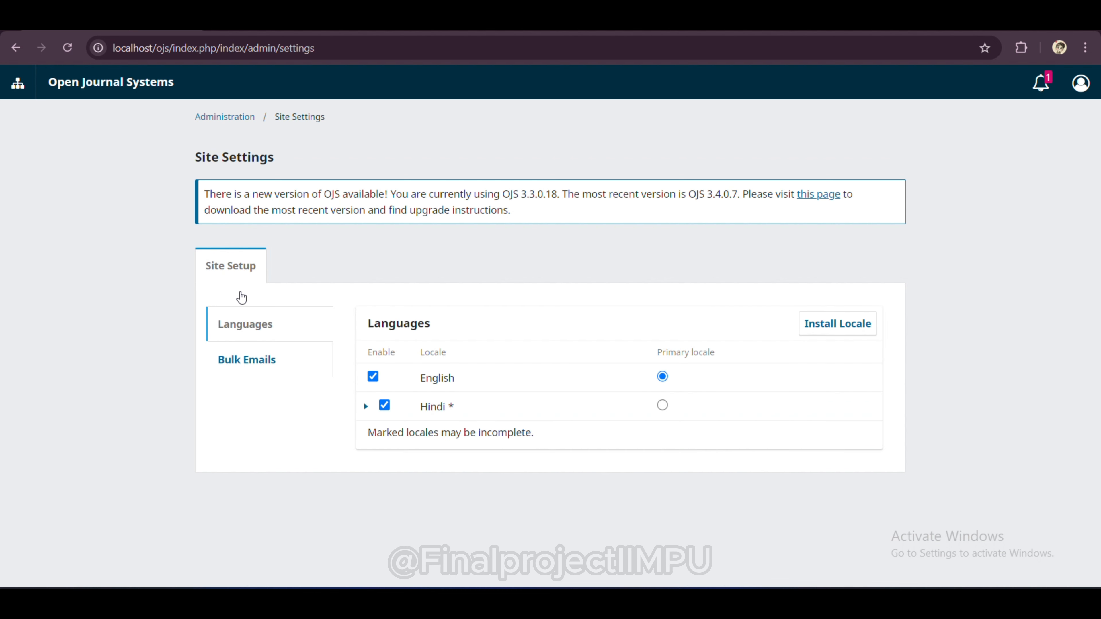
click(239, 117)
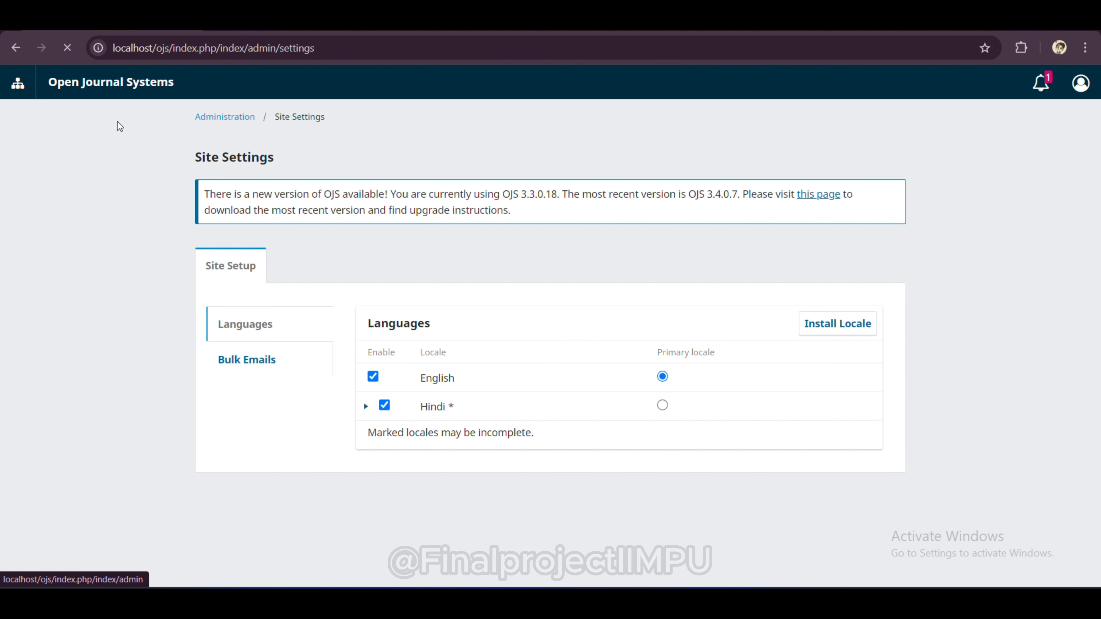
click(10, 89)
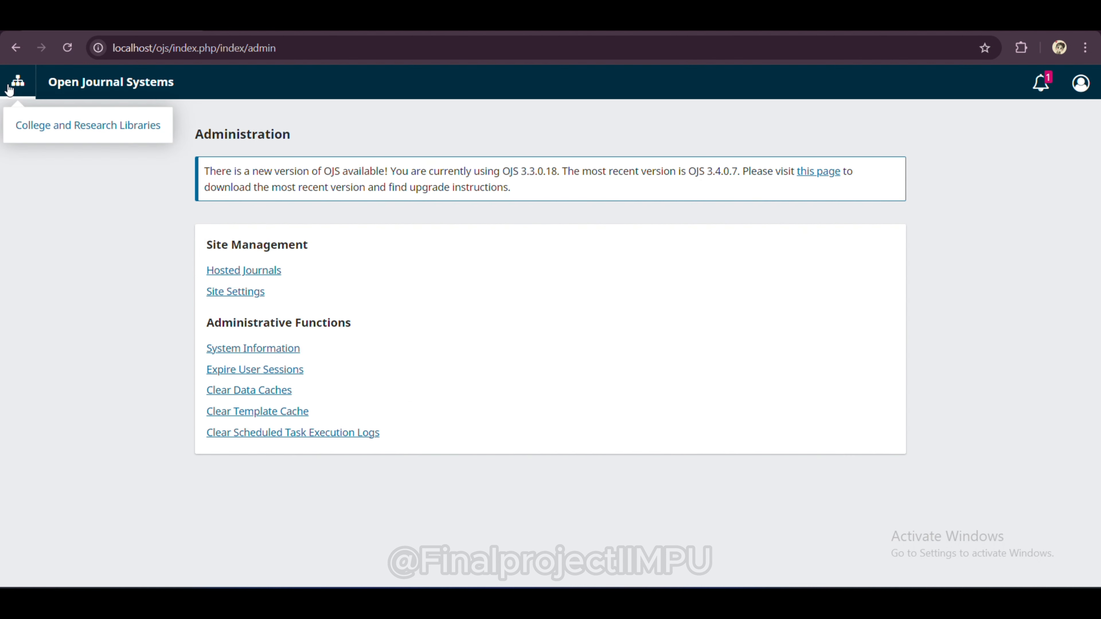
click(47, 123)
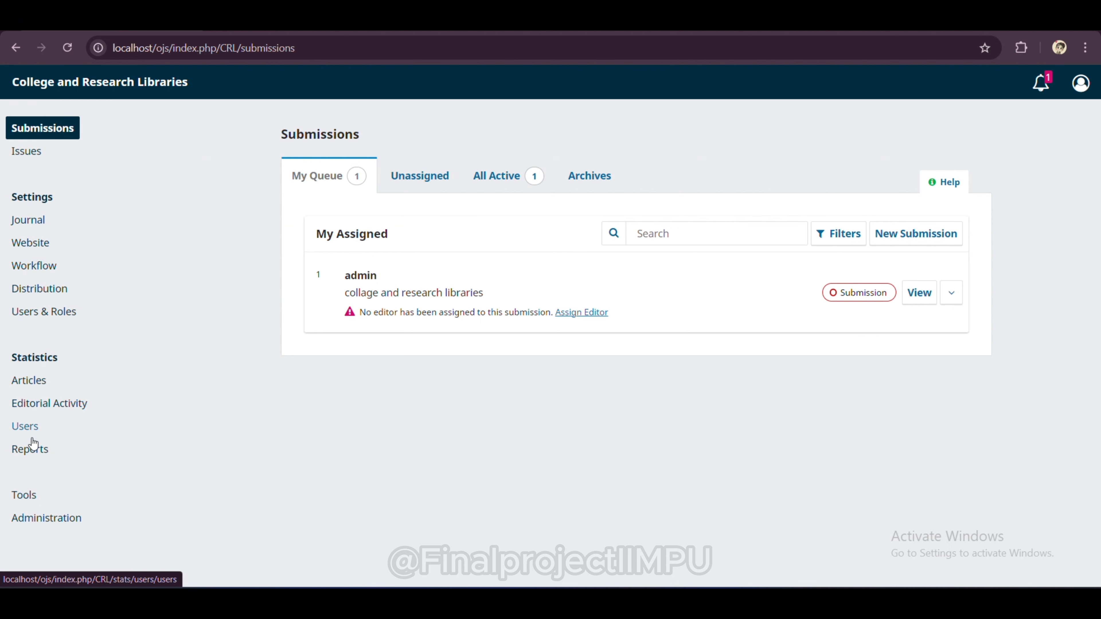
Step: Request the Subscriptions Report, then review Users and Editorial Activity statistics trends
click(31, 449)
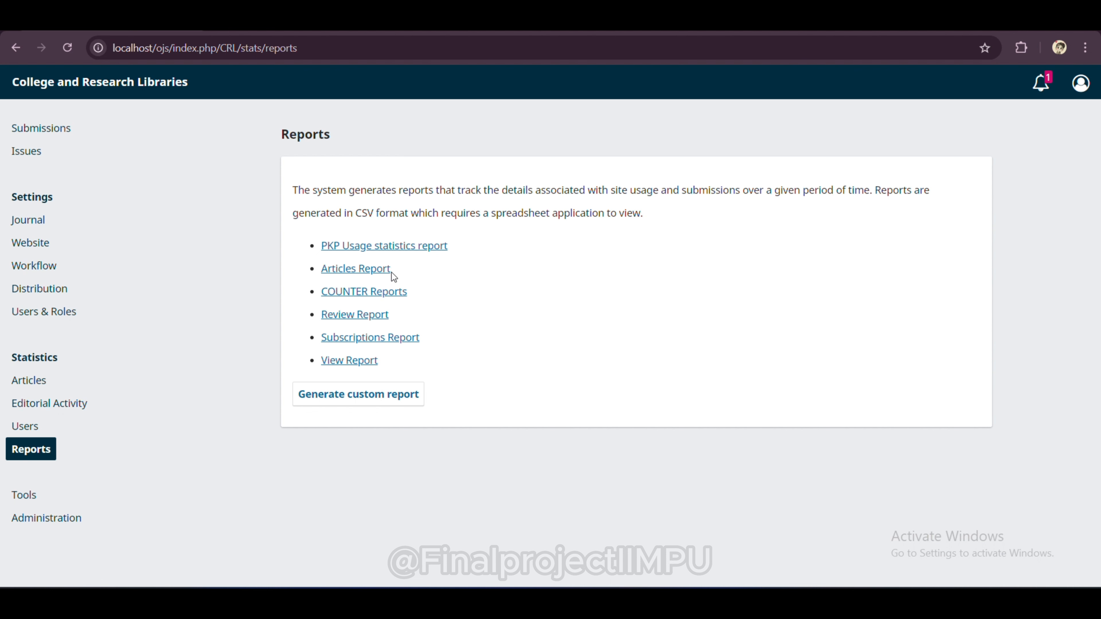
click(381, 343)
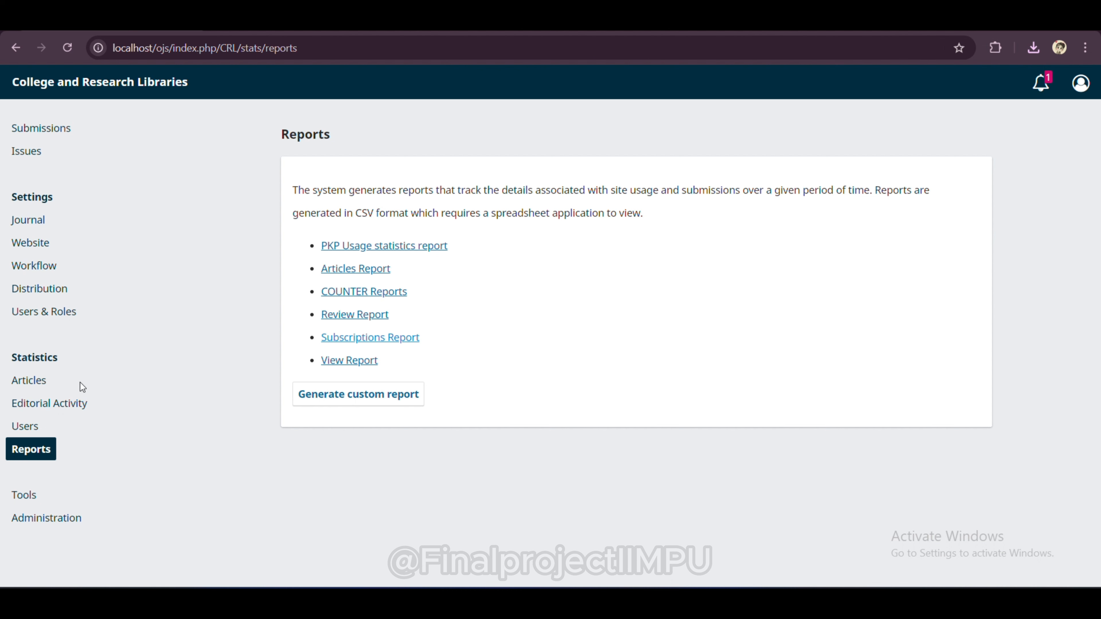
click(44, 427)
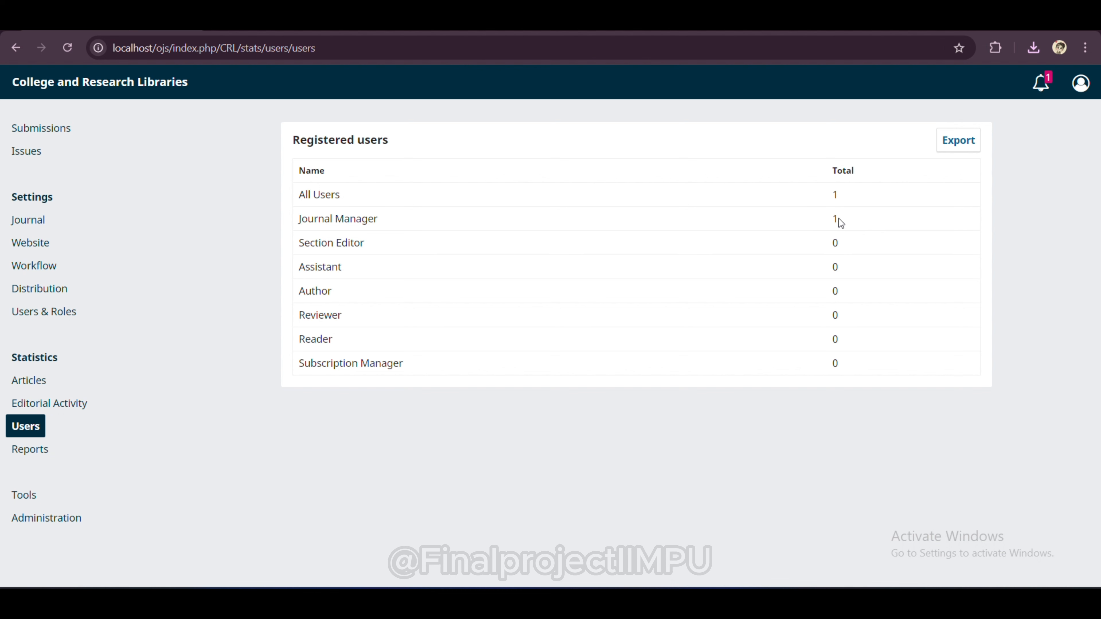
click(64, 404)
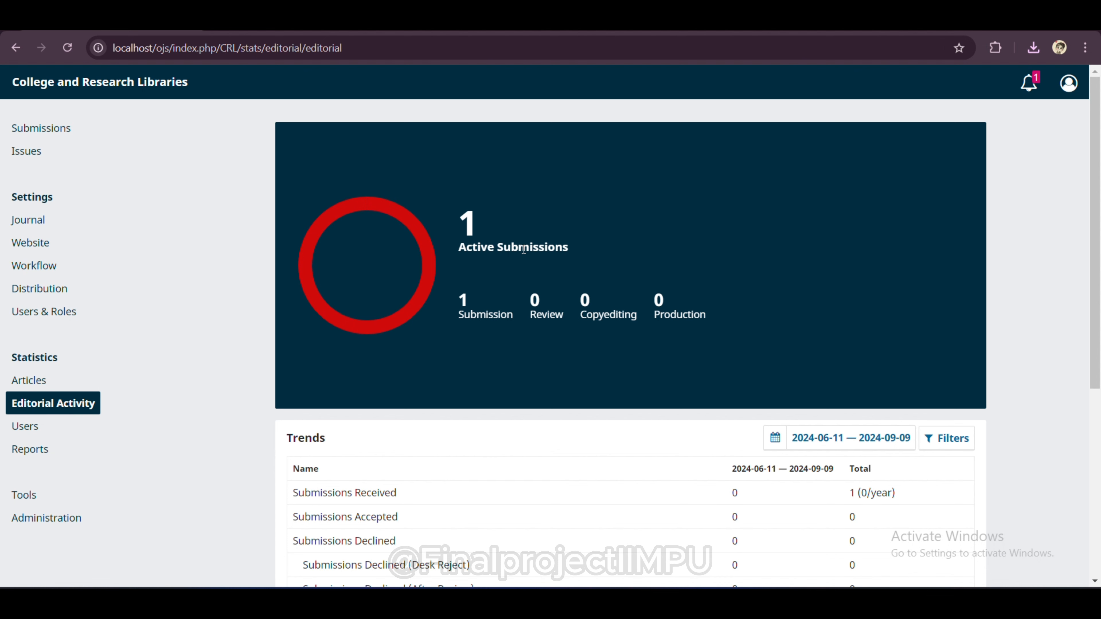
scroll(495, 361, down, 3)
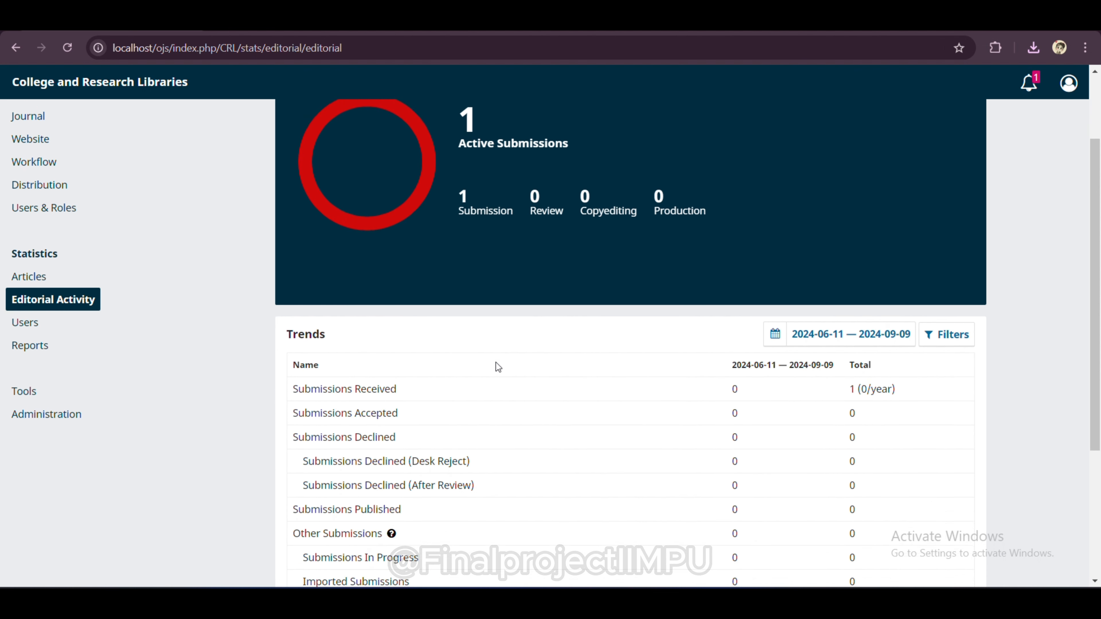
scroll(495, 362, down, 3)
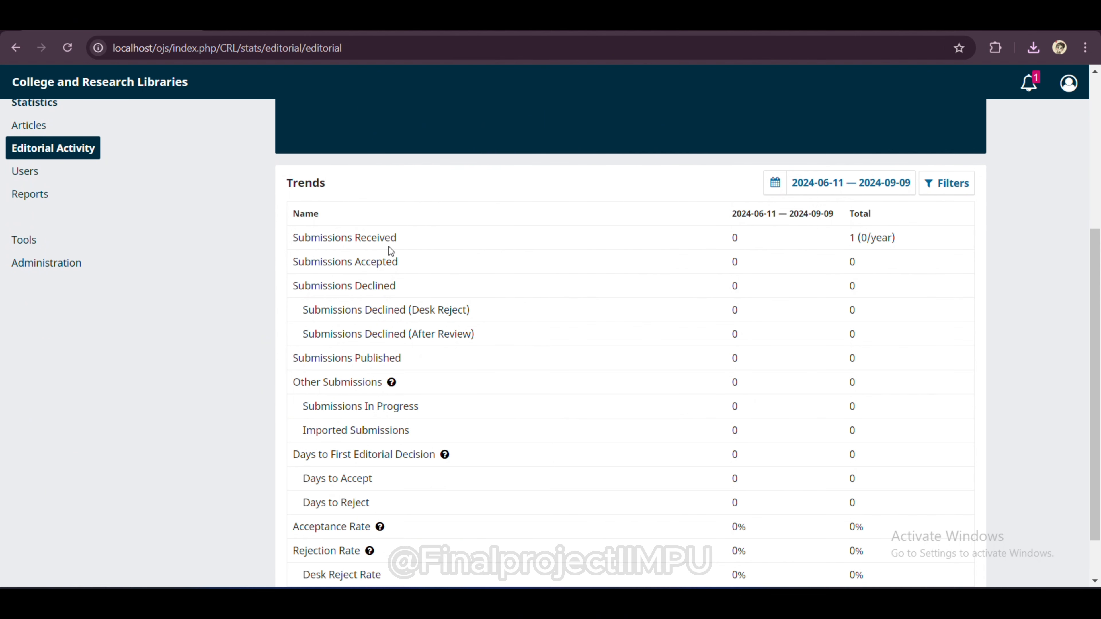
scroll(388, 247, down, 2)
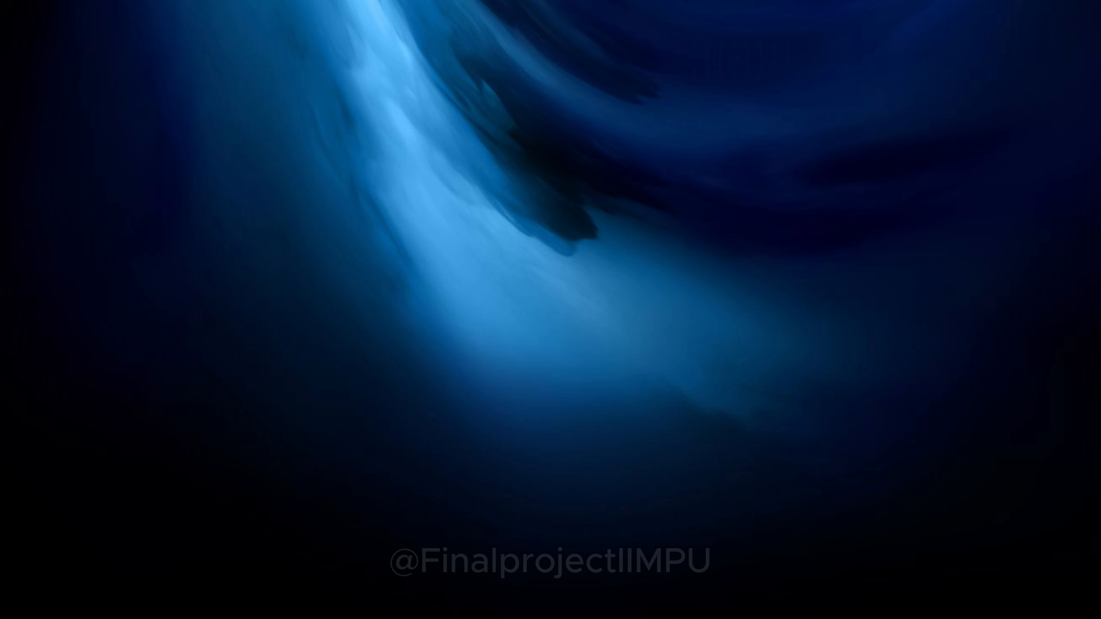